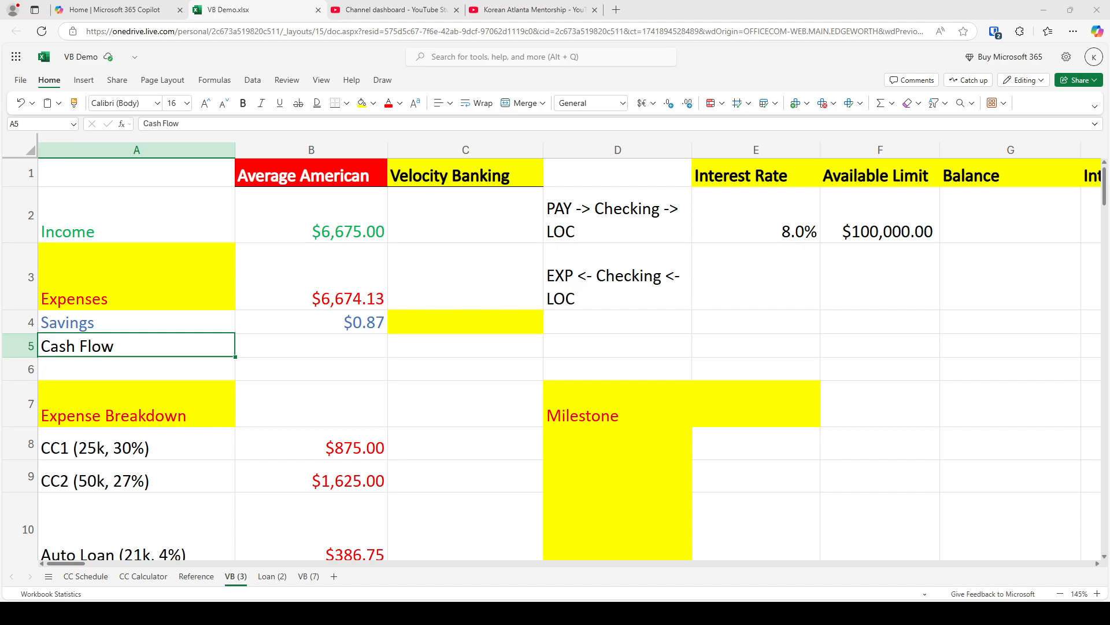
Open the Korean Atlanta Mentorship YouTube channel's video list and browse through its latest uploads
key(alt+Tab)
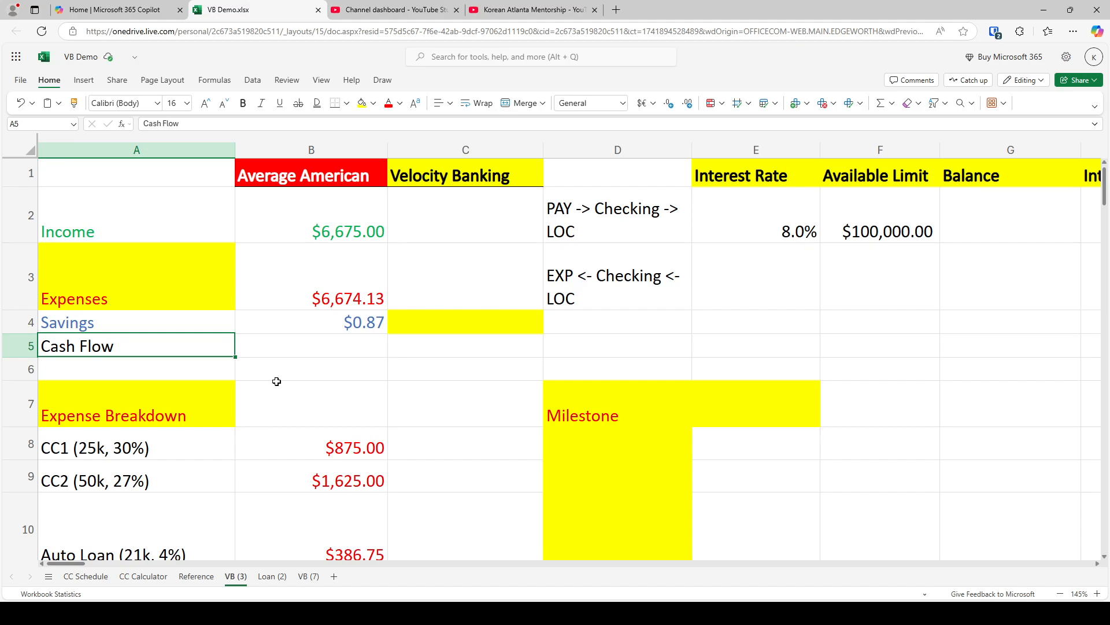
click(532, 10)
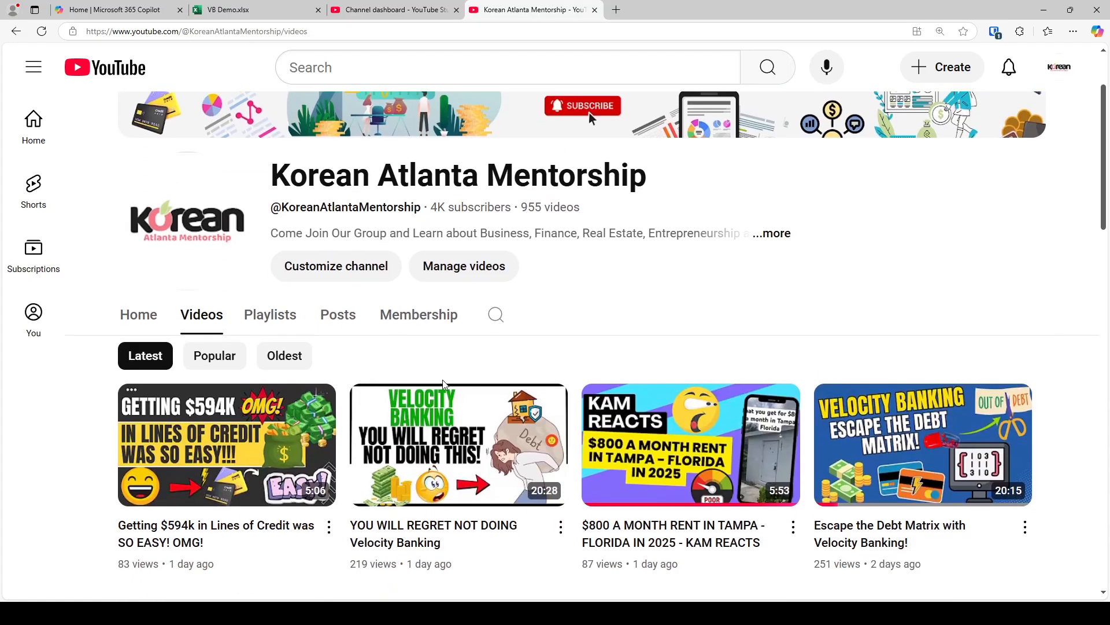
scroll(32, 405, down, 3)
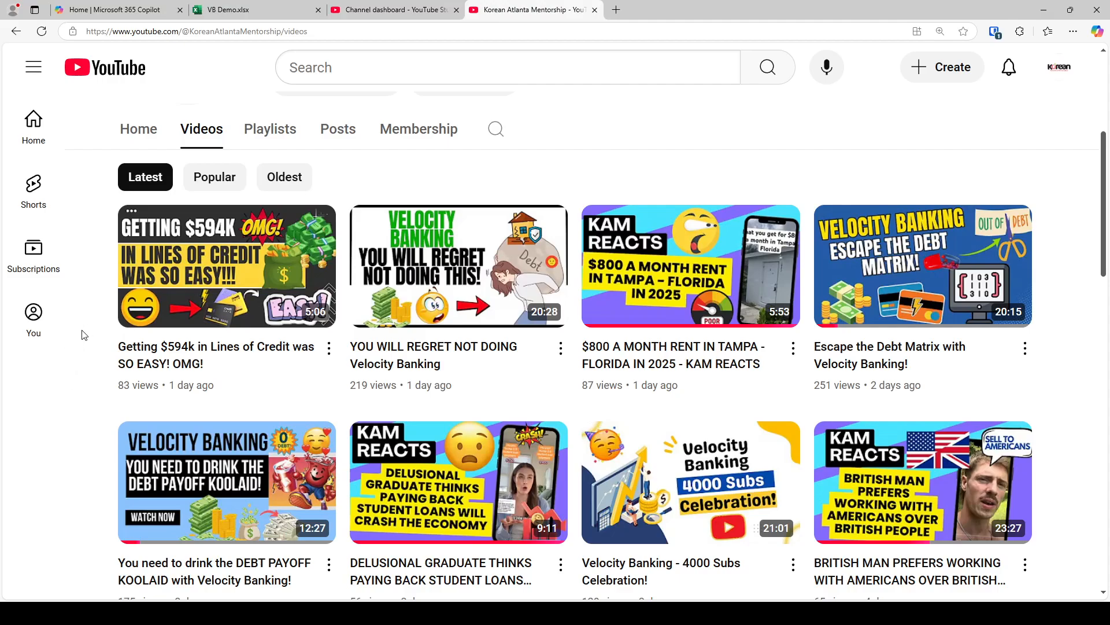
scroll(69, 393, down, 5)
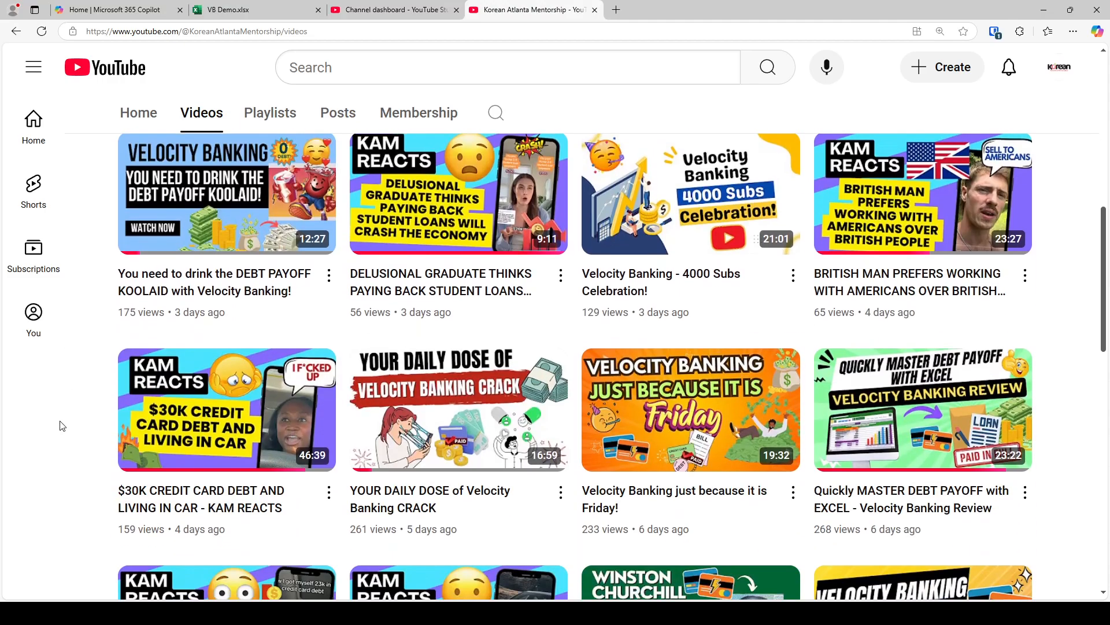
scroll(63, 426, down, 4)
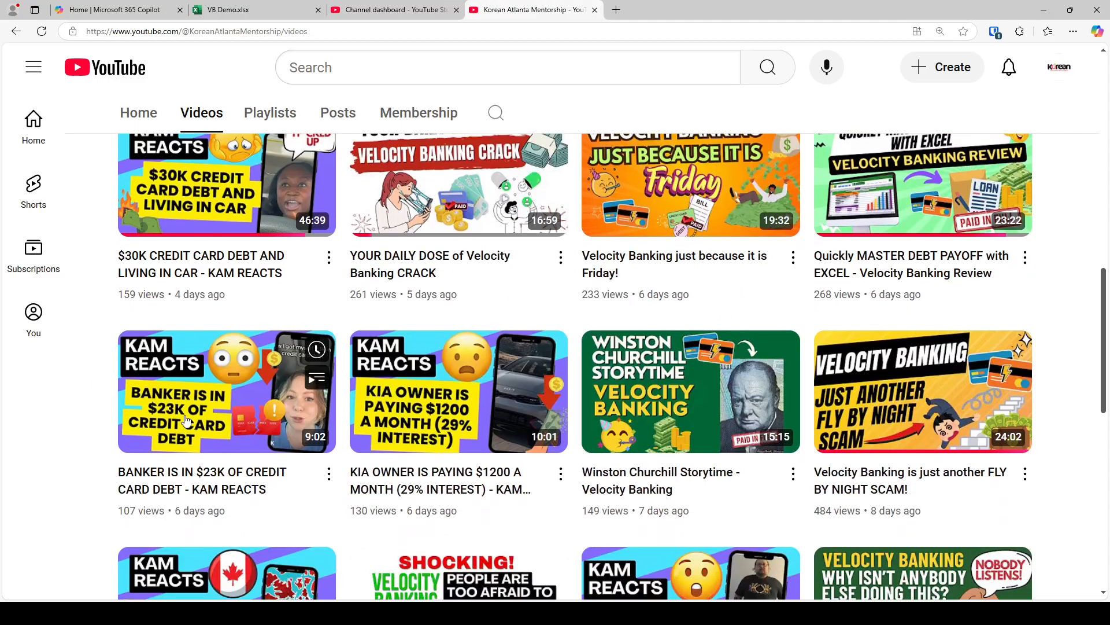
scroll(186, 420, down, 1)
scroll(1058, 379, down, 2)
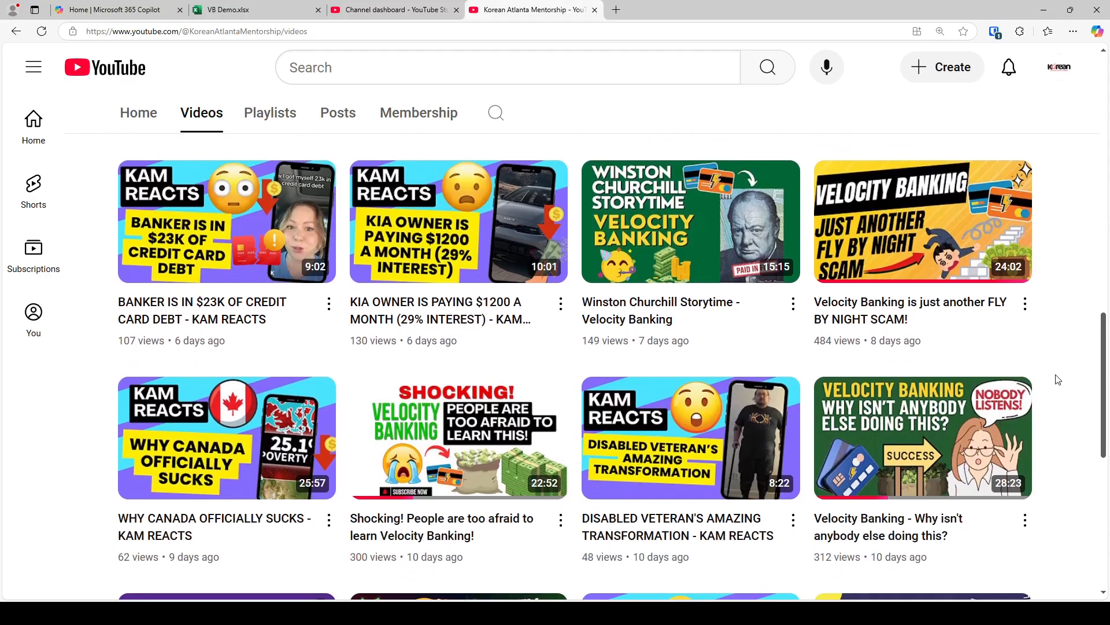
scroll(1058, 379, down, 1)
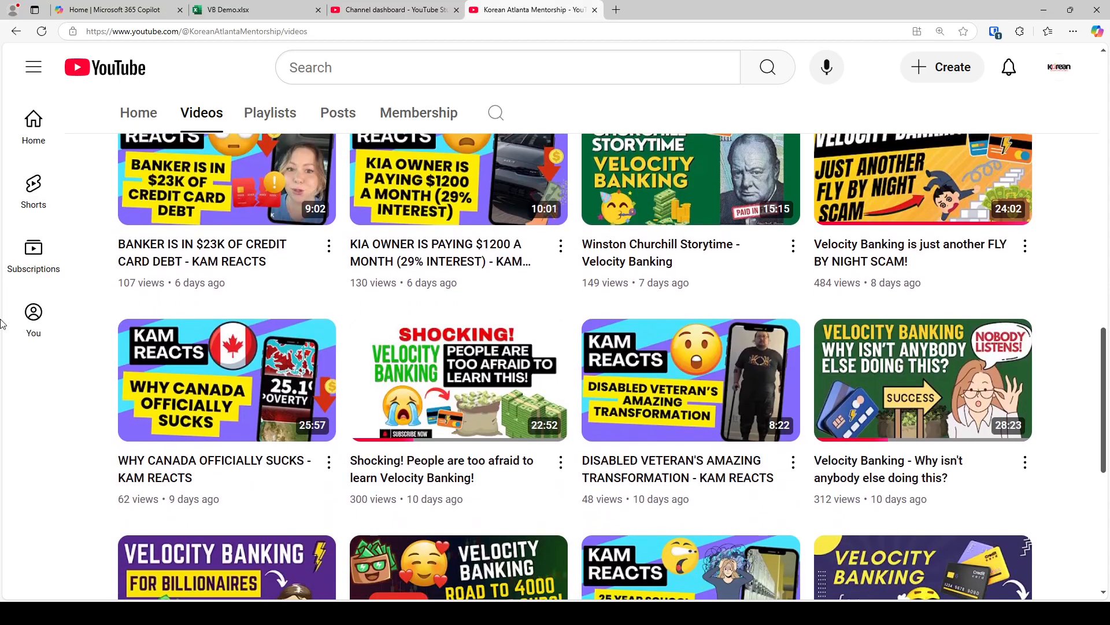
Return to the VB Demo workbook and examine the Average American income, expenses and savings cells at higher magnification
click(245, 10)
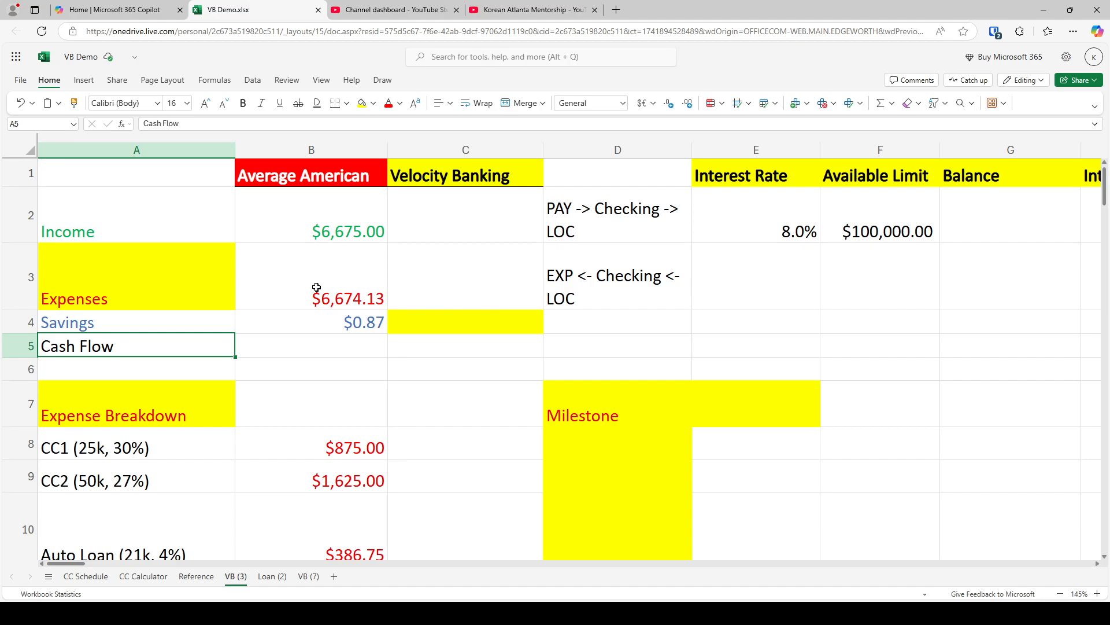
click(286, 213)
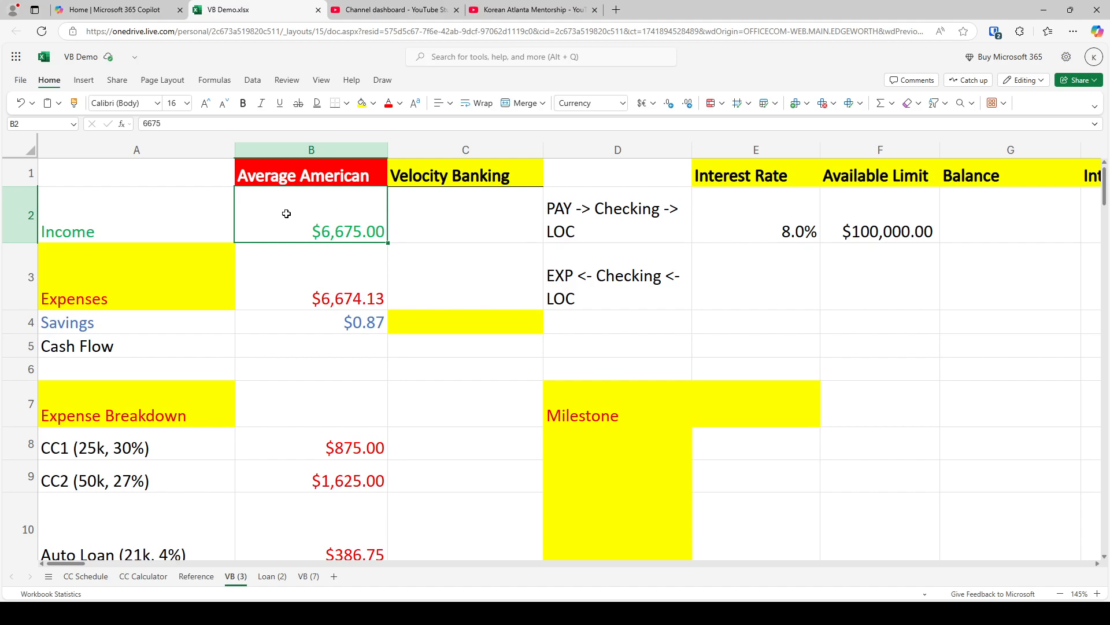
click(317, 289)
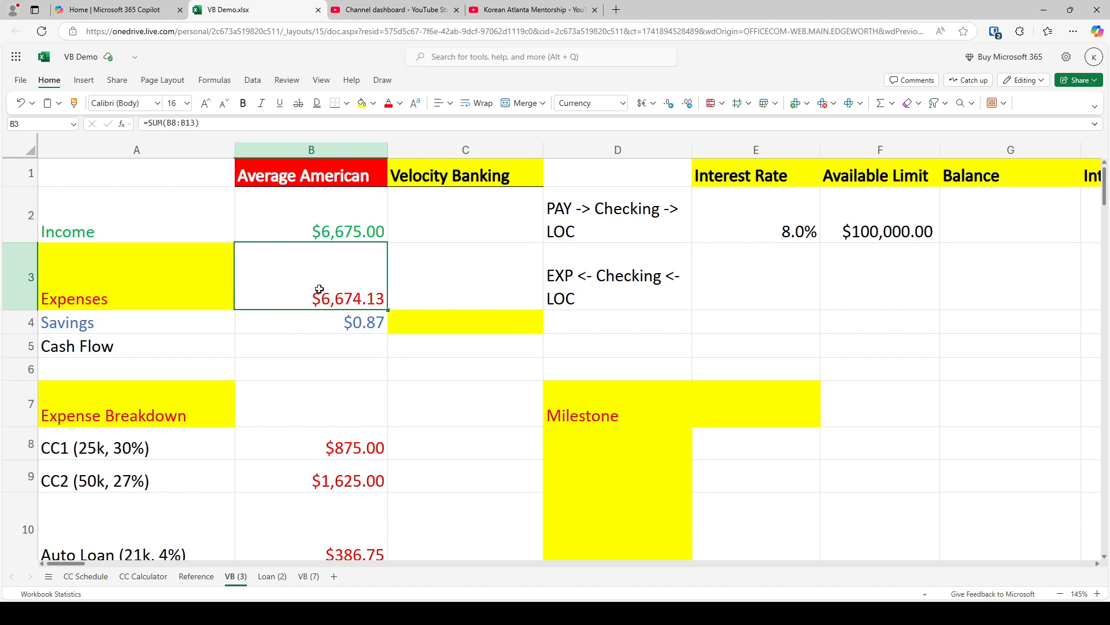
click(312, 322)
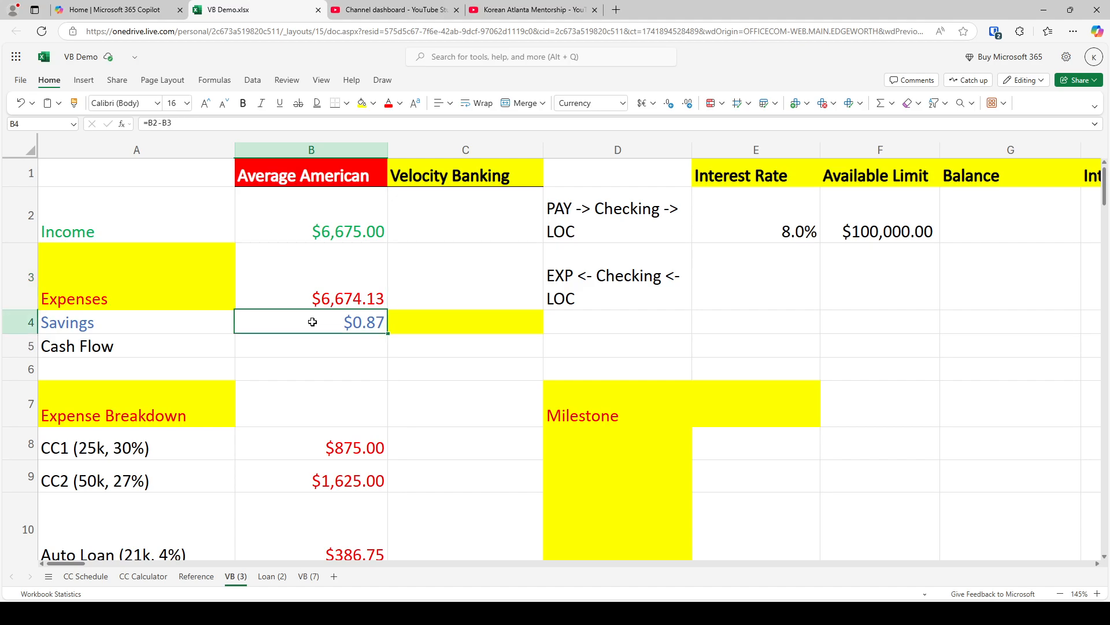
scroll(312, 322, up, 4)
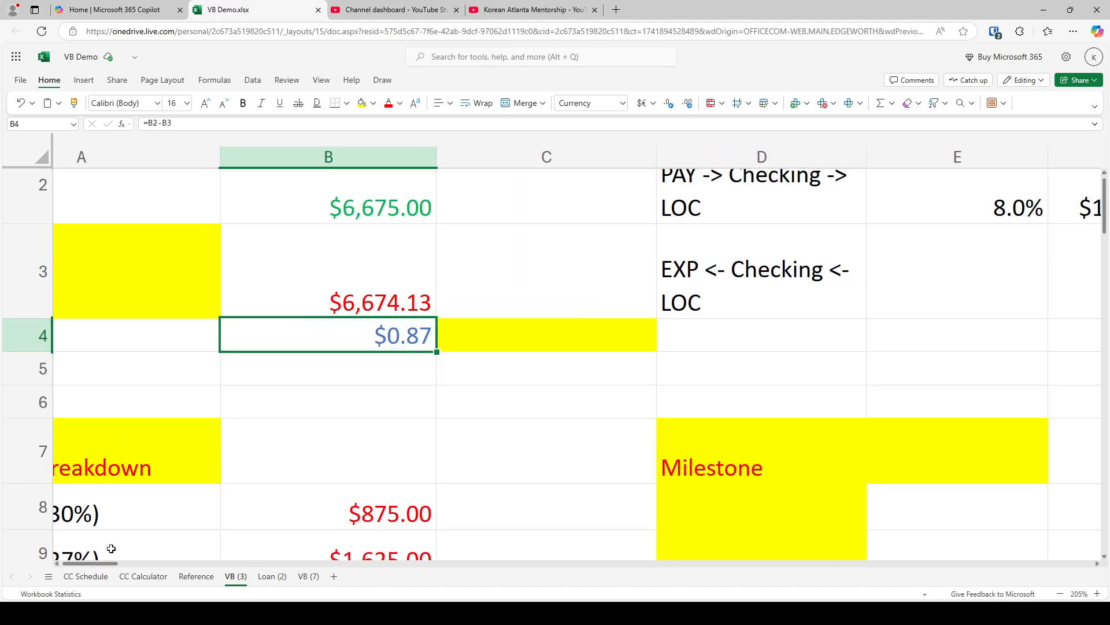
drag(91, 563, 70, 563)
scroll(83, 382, down, 1)
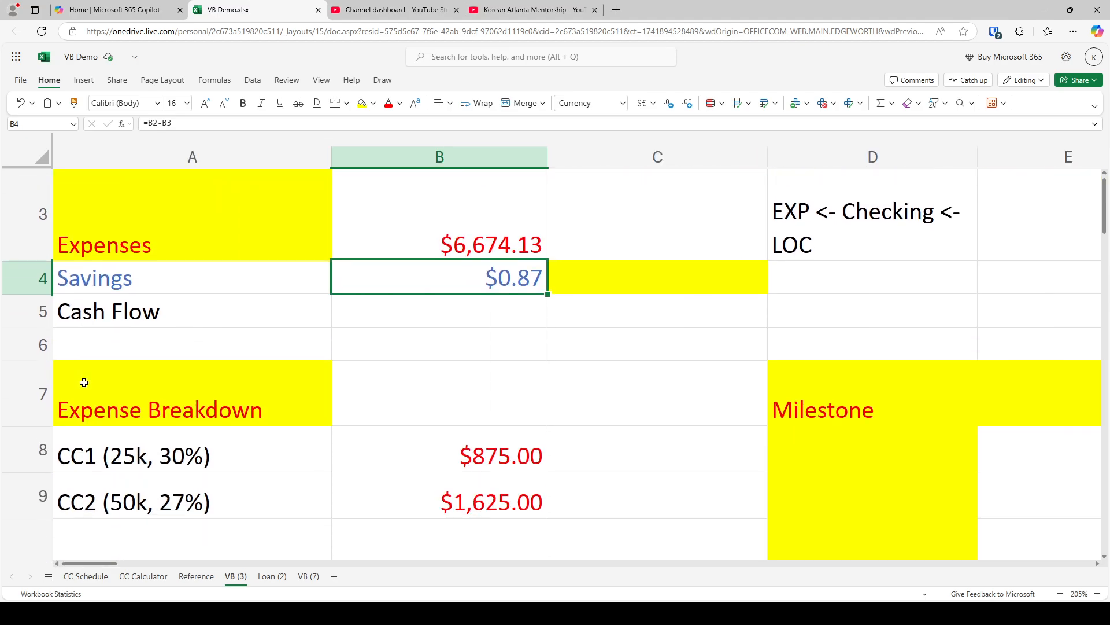
scroll(84, 382, up, 2)
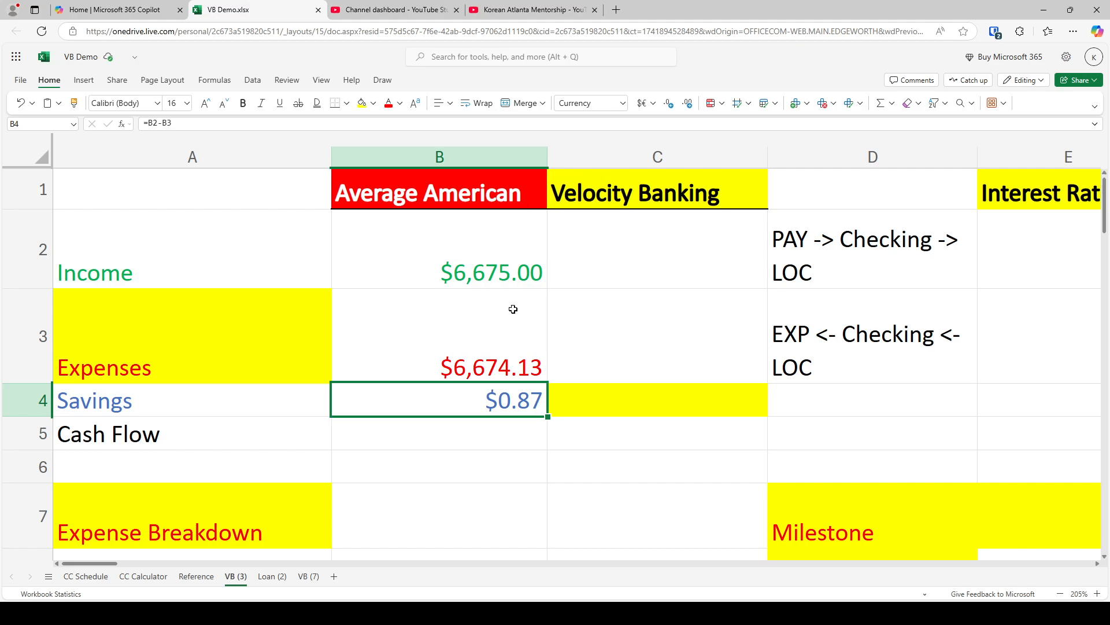
click(517, 266)
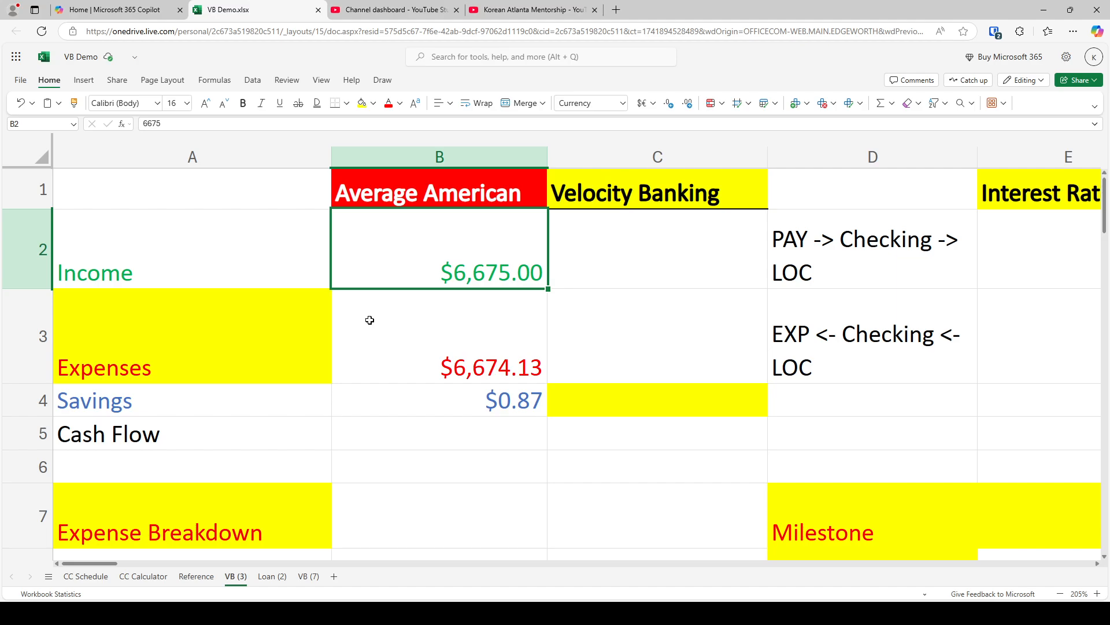
Review the expense breakdown rows, including the credit cards and loans, then the Average American savings and income cells
scroll(405, 330, down, 5)
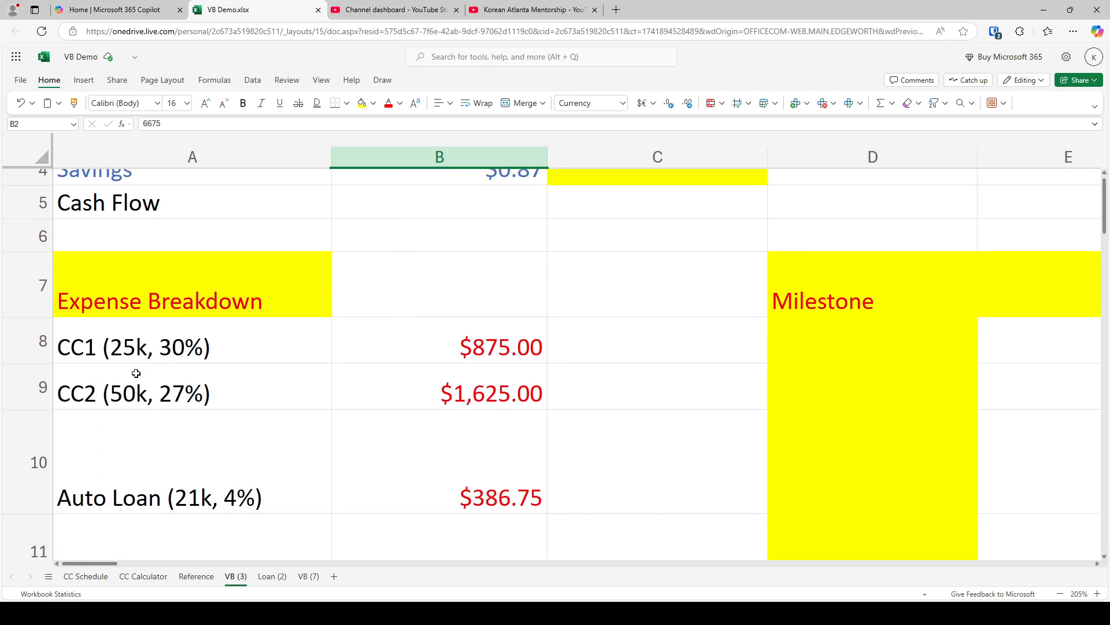
scroll(183, 386, down, 4)
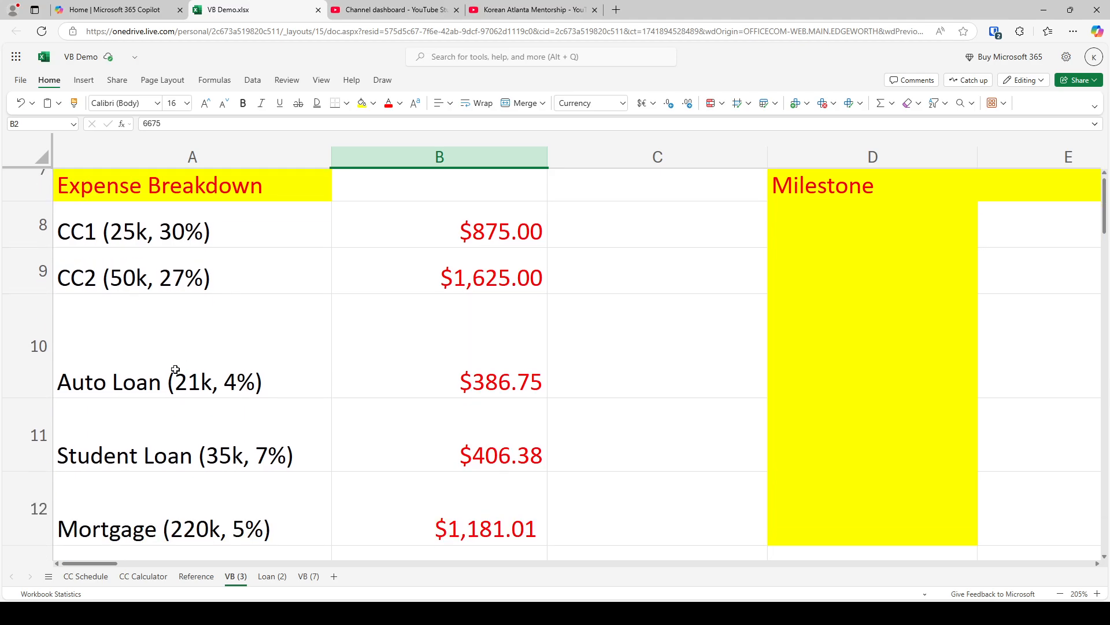
click(315, 397)
scroll(272, 384, up, 6)
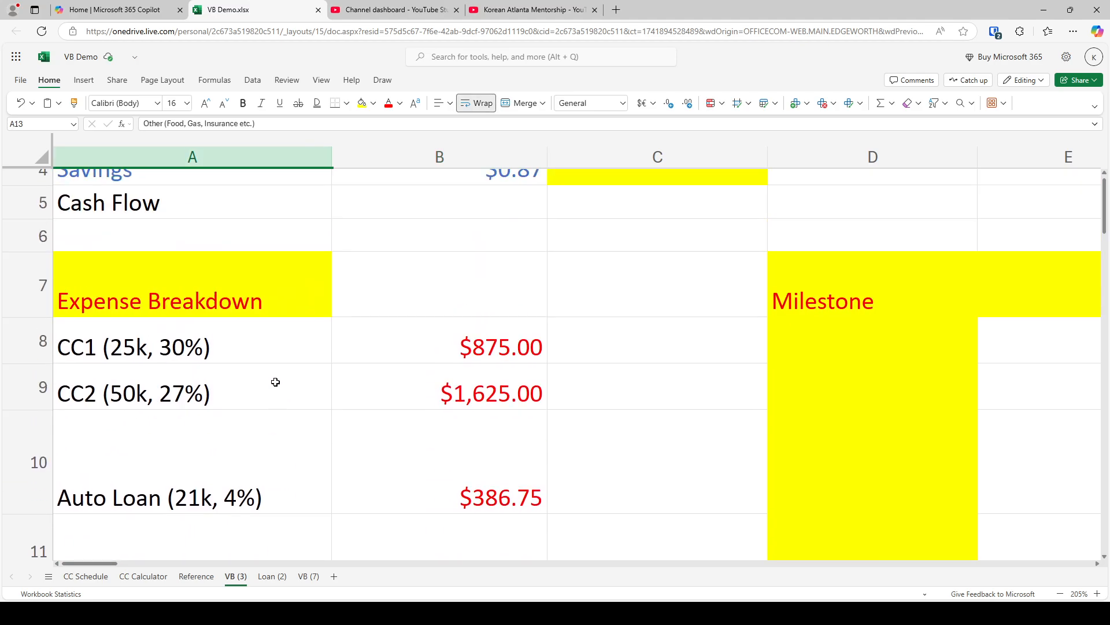
scroll(275, 373, up, 2)
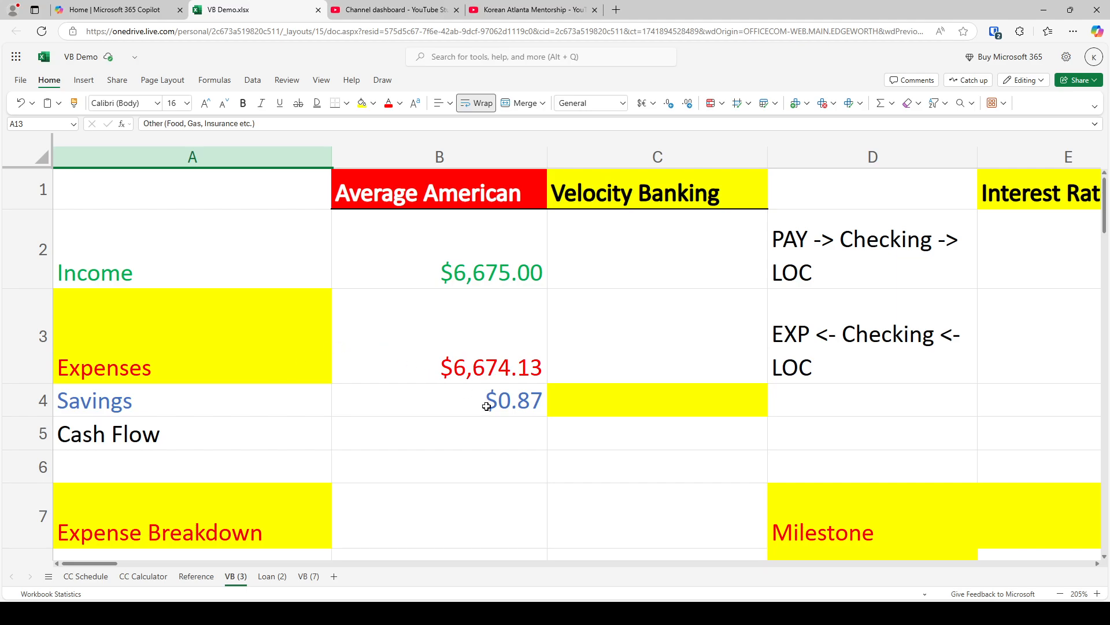
click(492, 408)
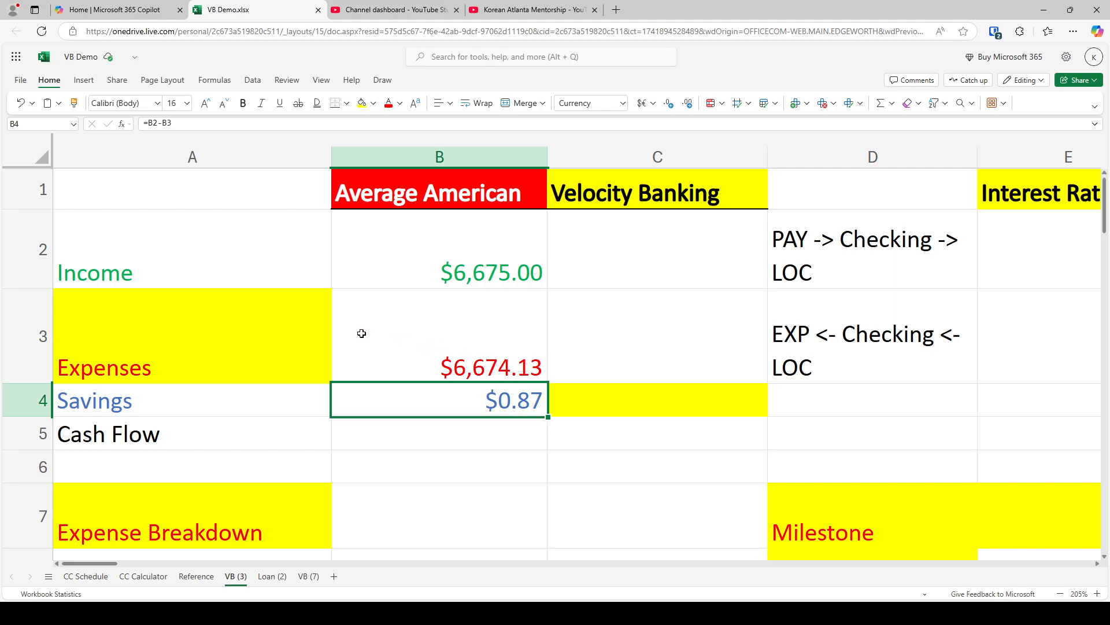
click(494, 268)
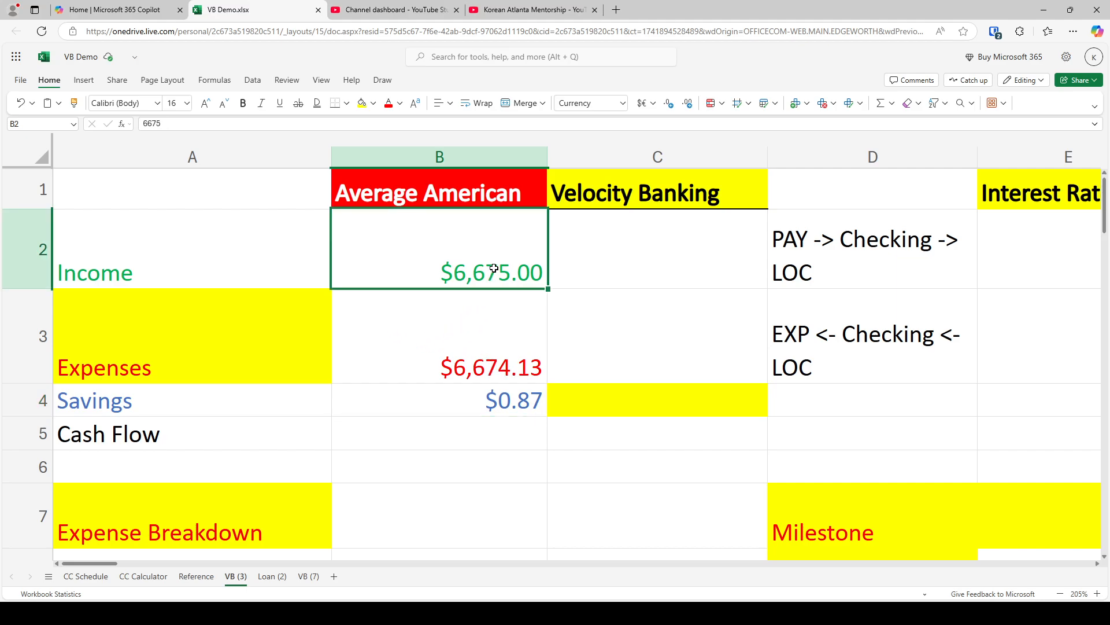
click(532, 9)
scroll(35, 399, up, 4)
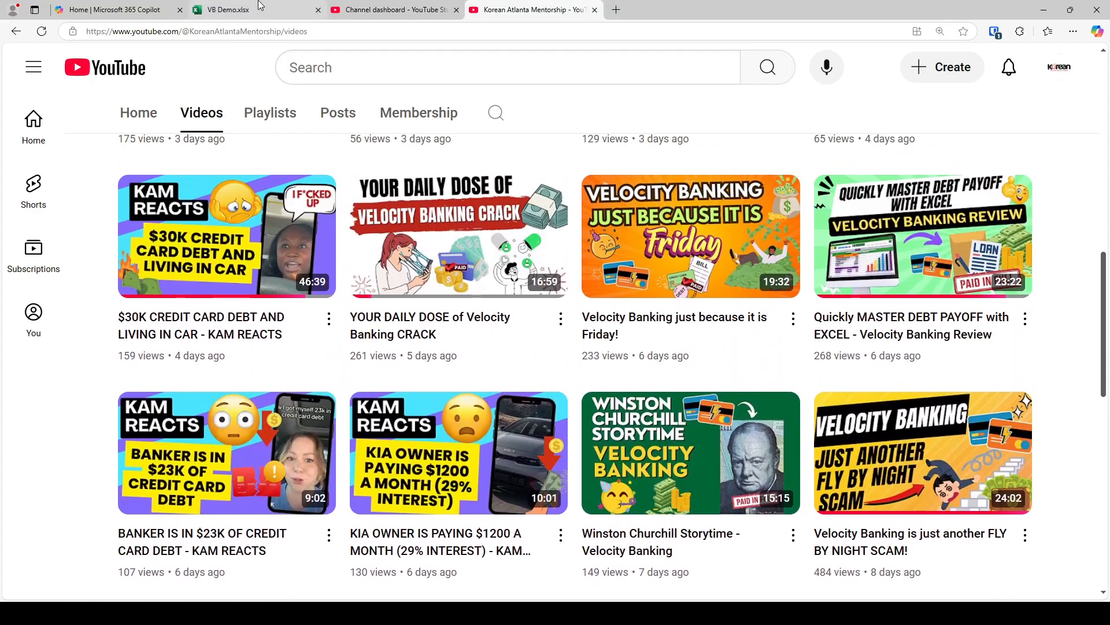
click(277, 8)
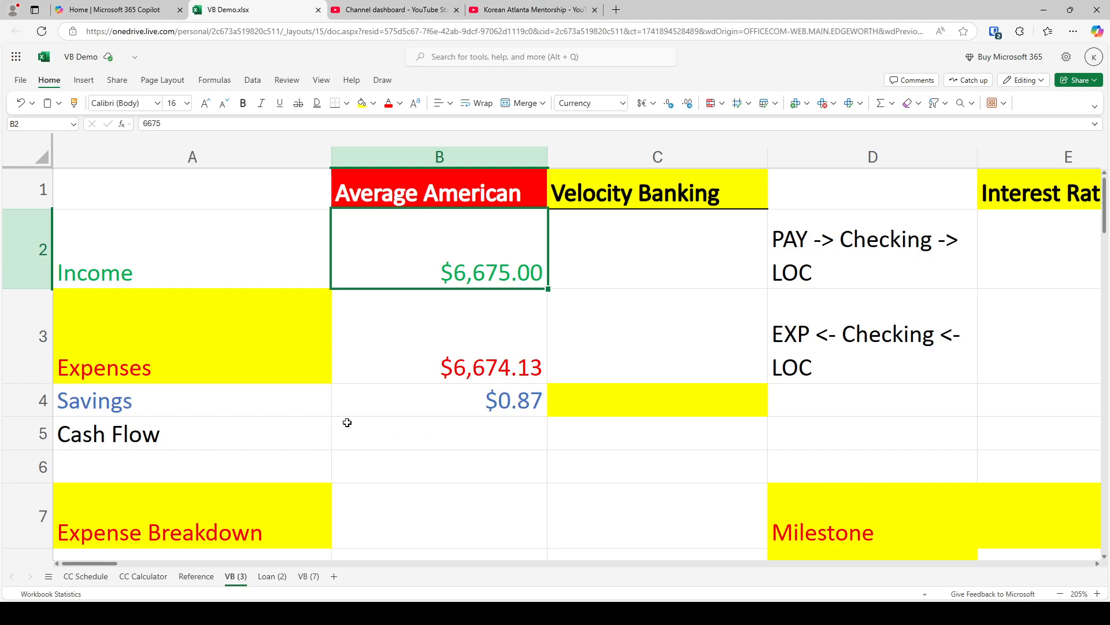
Copy the Average American income and expenses from B2:B3 into the Velocity Banking column starting at C2
key(shift+Down)
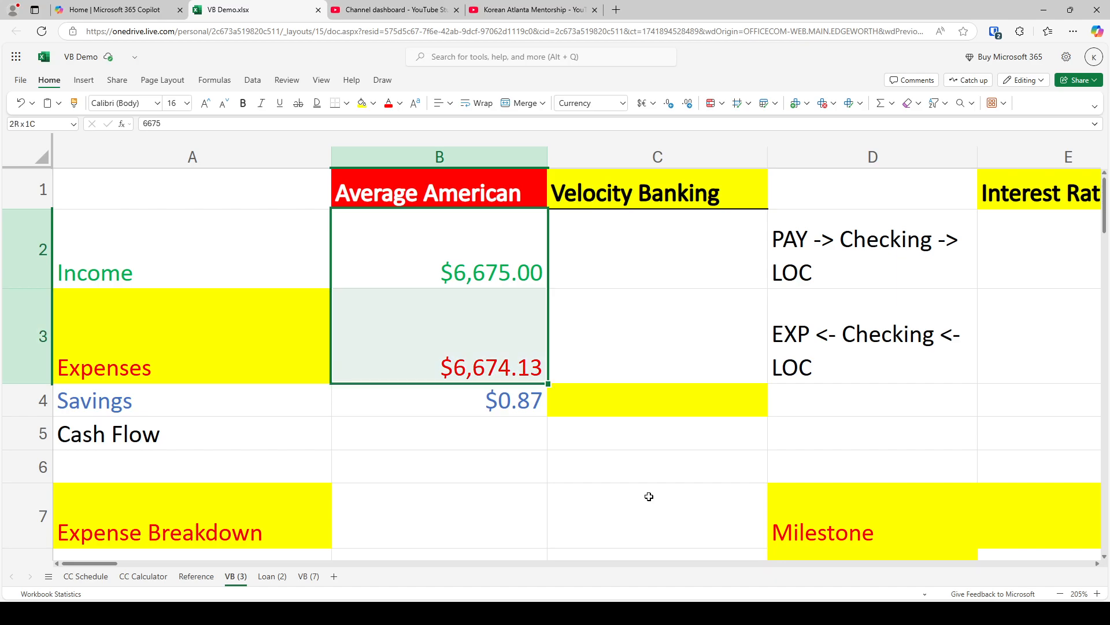
key(ctrl+c)
key(Right)
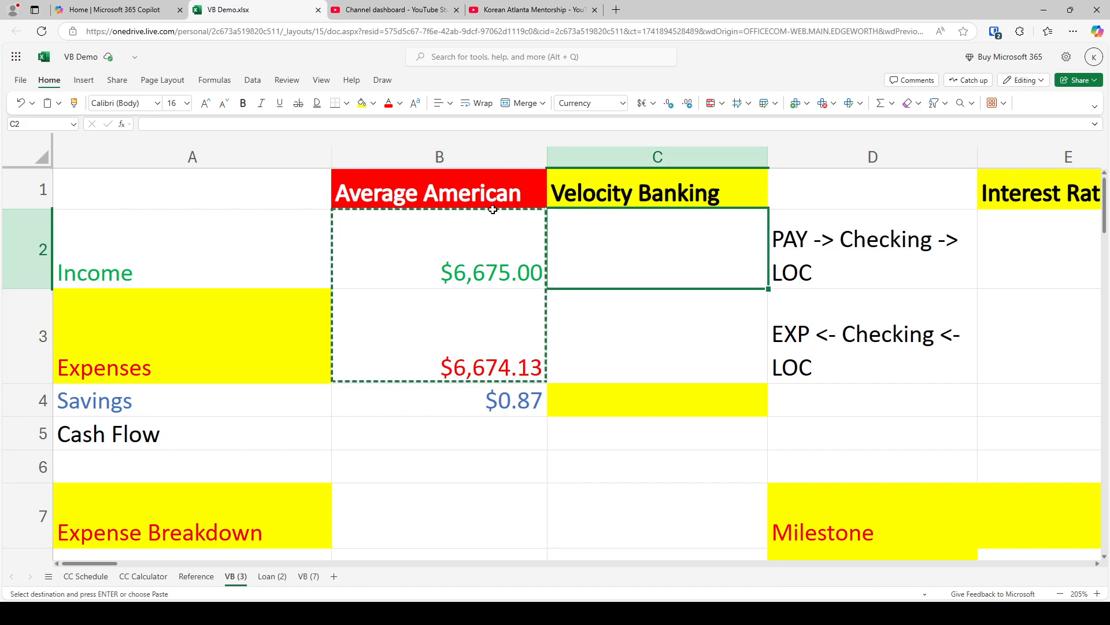
key(ctrl+v)
Copy the expense breakdown amounts in B8:B13 into the Velocity Banking column, C8:C13
scroll(595, 376, down, 3)
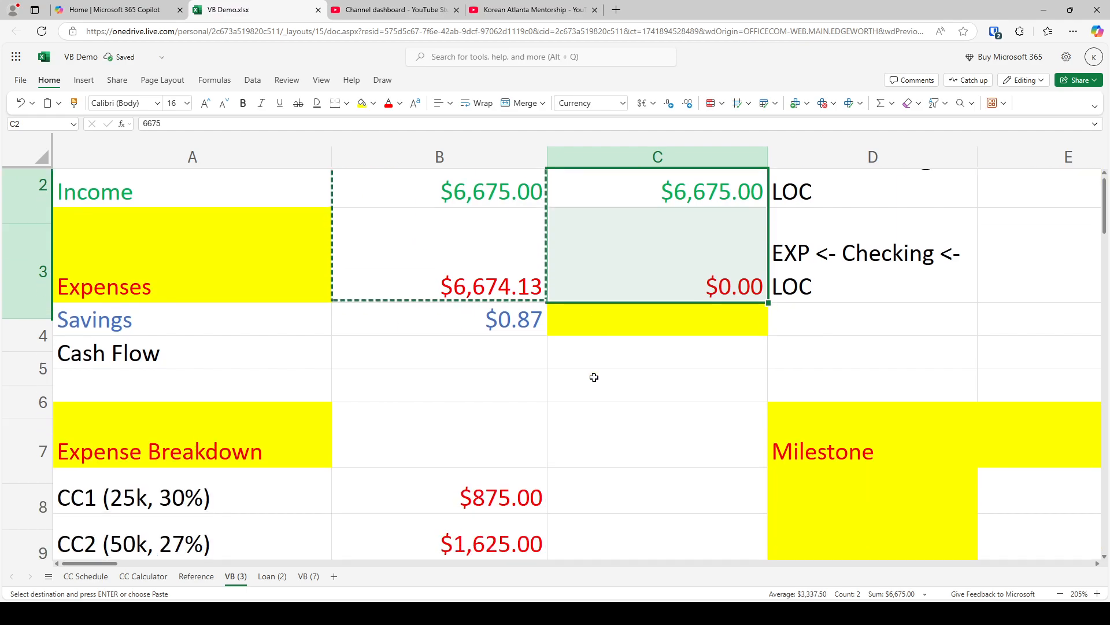
click(490, 376)
scroll(490, 370, down, 3)
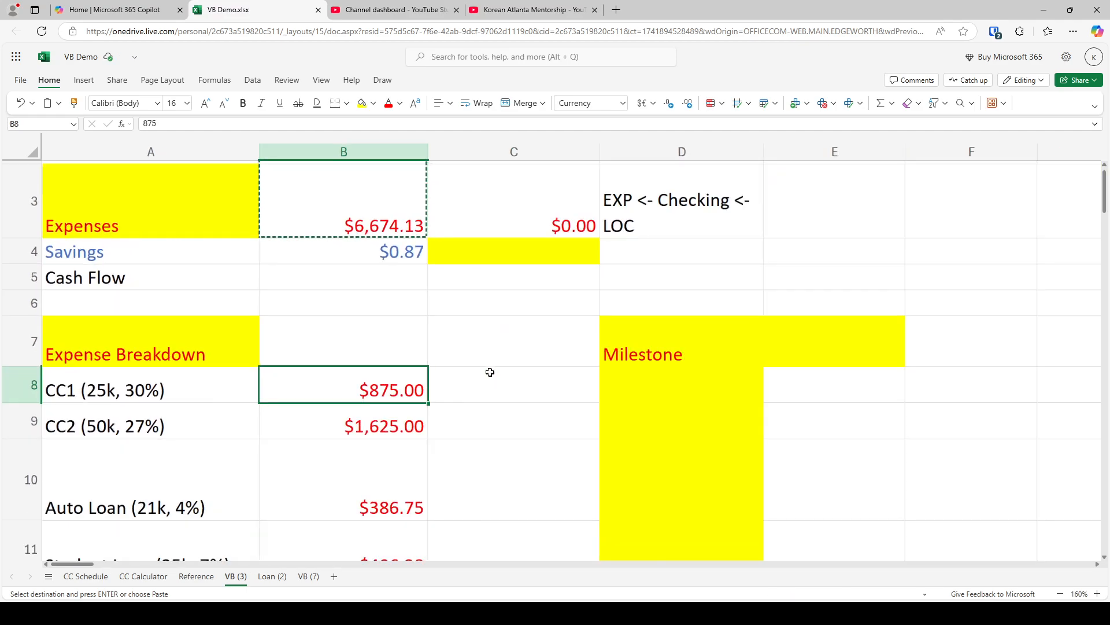
key(ctrl)
key(ctrl)
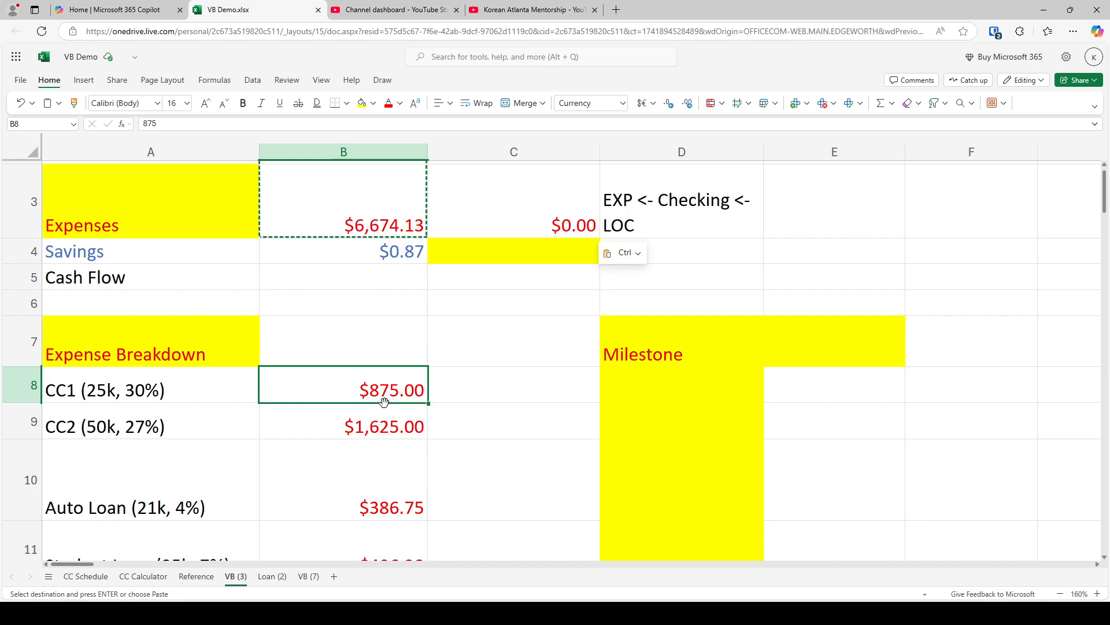
key(shift+Down)
key(shift+Down)
key(shift+Down)
key(shift+Down)
key(shift+Down)
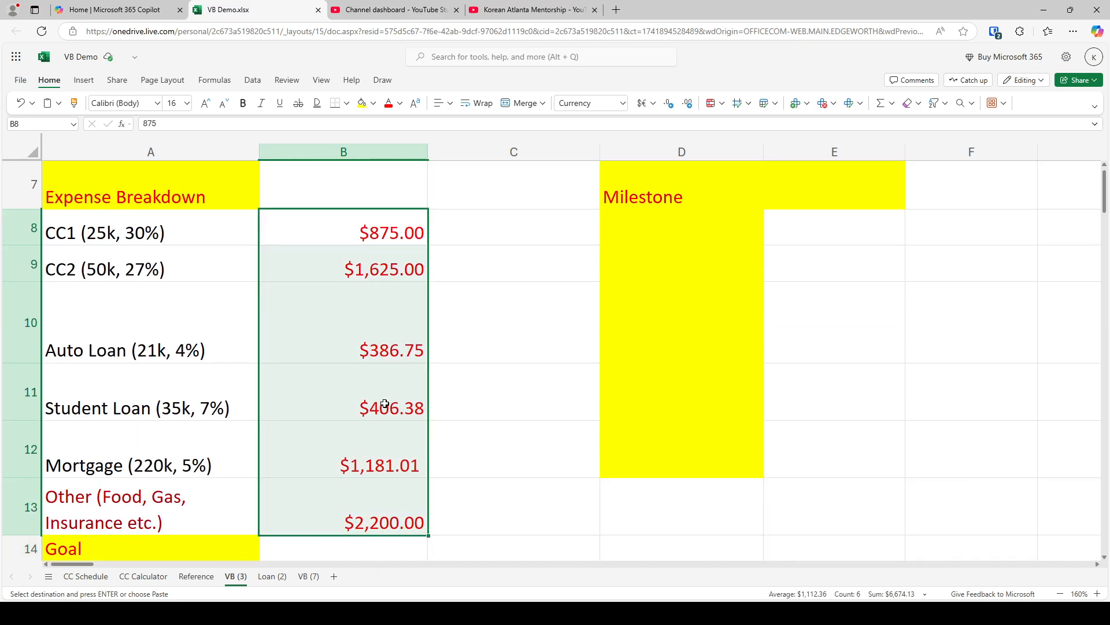
key(ctrl+c)
key(Right)
key(ctrl+v)
Set the Velocity Banking savings in cell C4 to 0
key(ctrl+Up)
key(ctrl+Up)
key(Down)
key(Down)
key(Down)
key(Down)
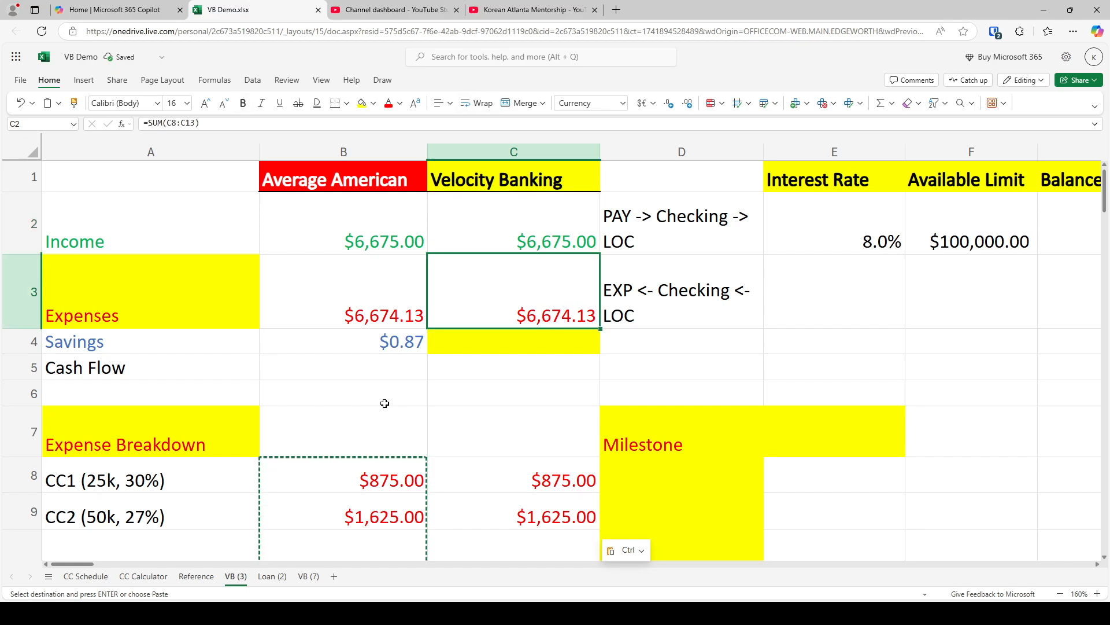
key(Up)
text(0)
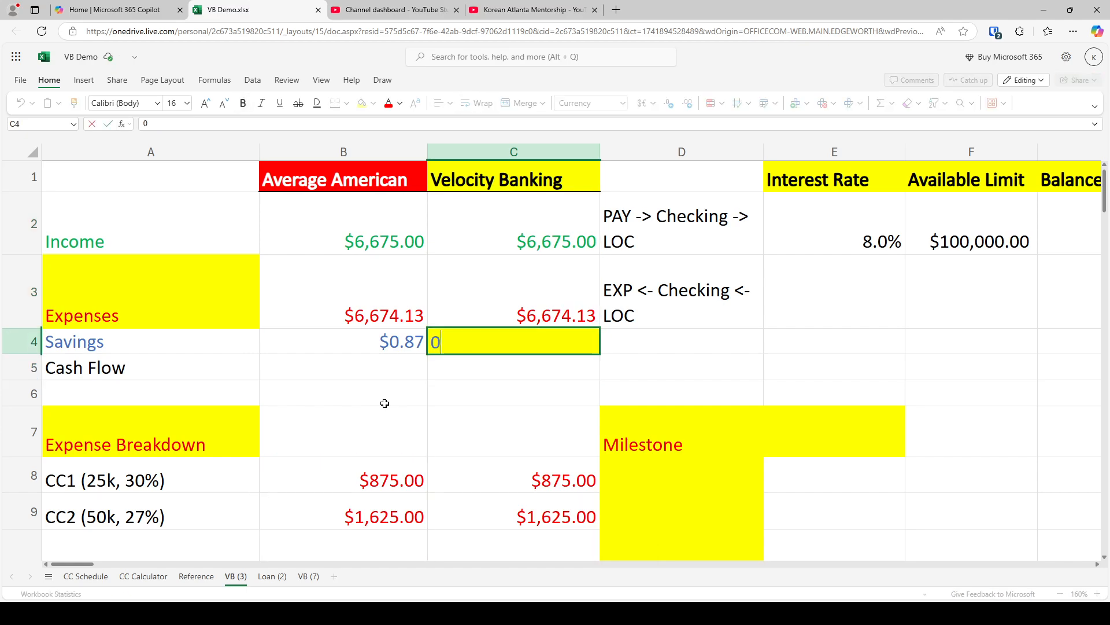
key(Return)
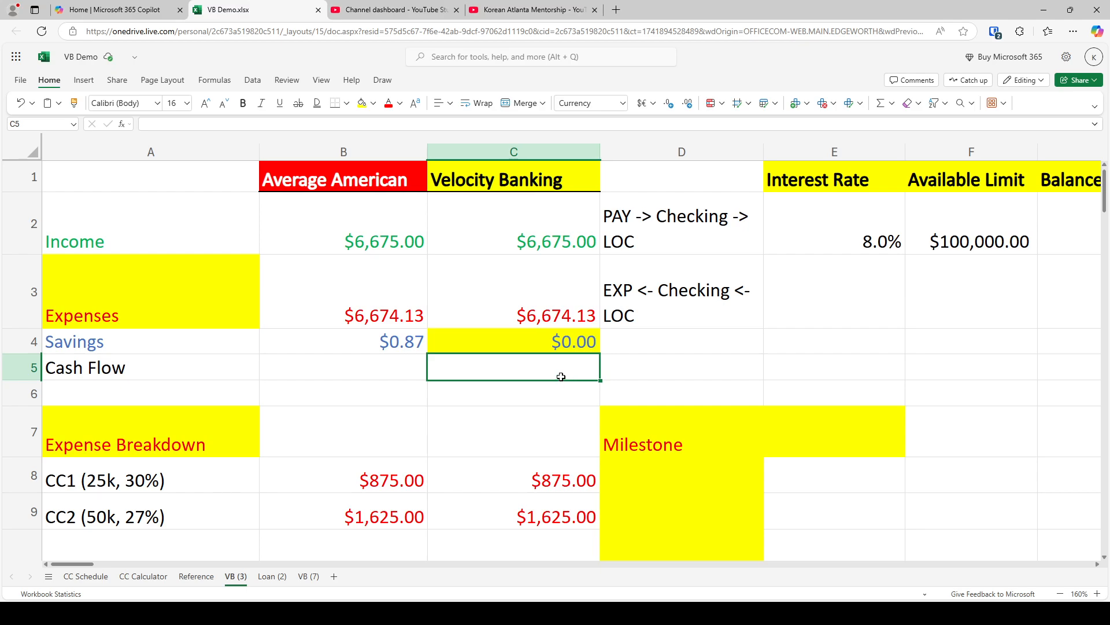
Calculate the Velocity Banking cash flow in cell C5 as income minus expenses with the formula =C2-C3
text(=C2-C3)
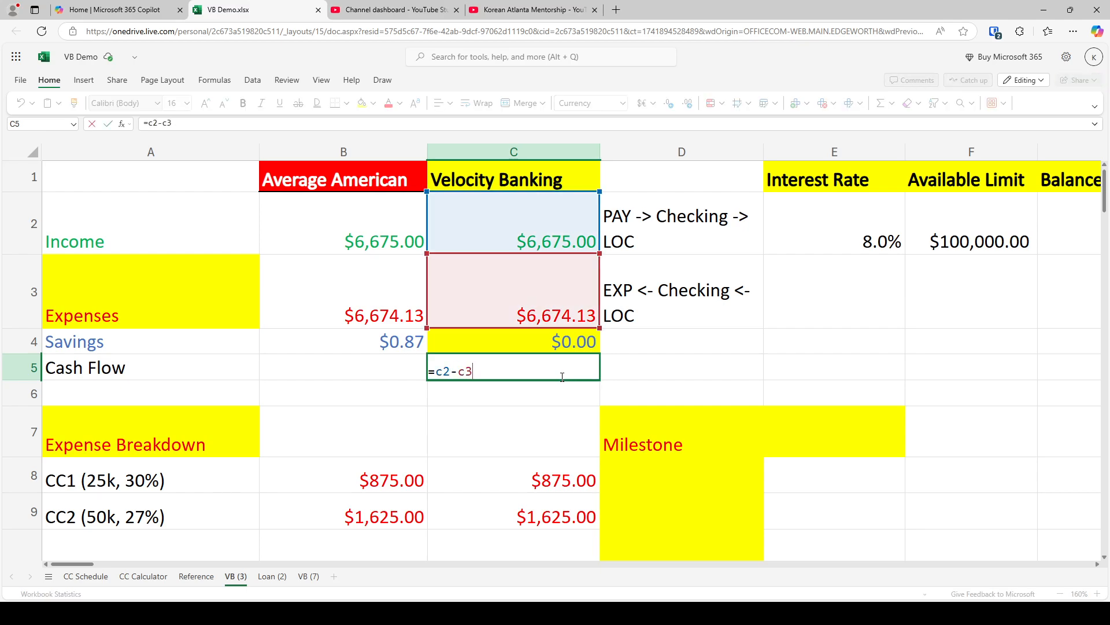
key(Return)
click(547, 363)
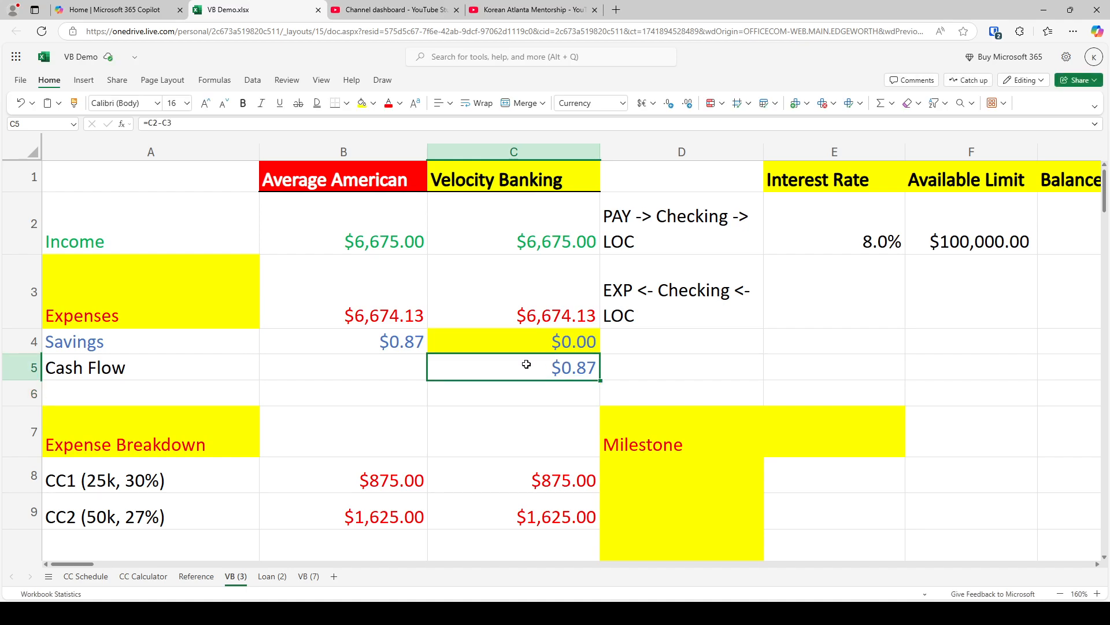
click(534, 243)
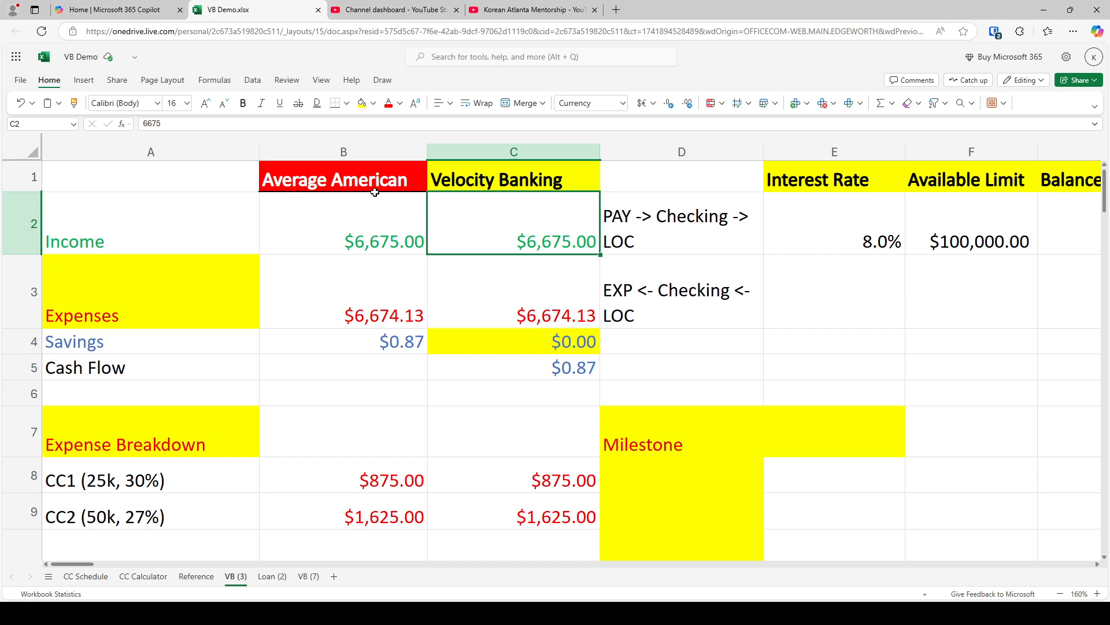
Compare income, expenses, savings and cash flow between the Average American and Velocity Banking columns, and check the line of credit's available limit
click(347, 183)
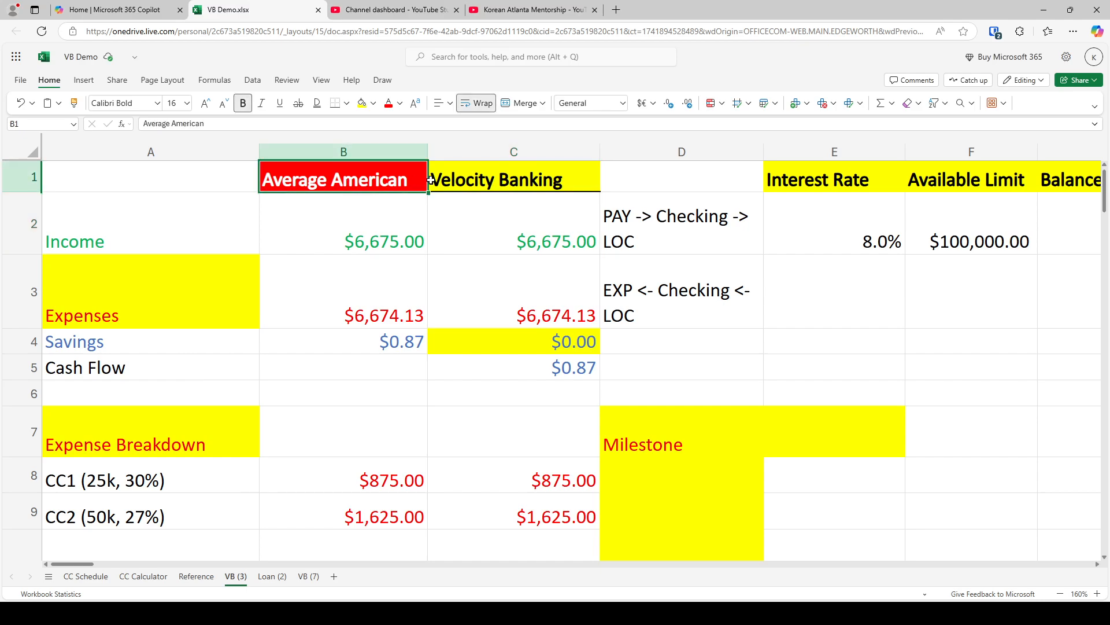
ctrl+click(486, 175)
click(449, 292)
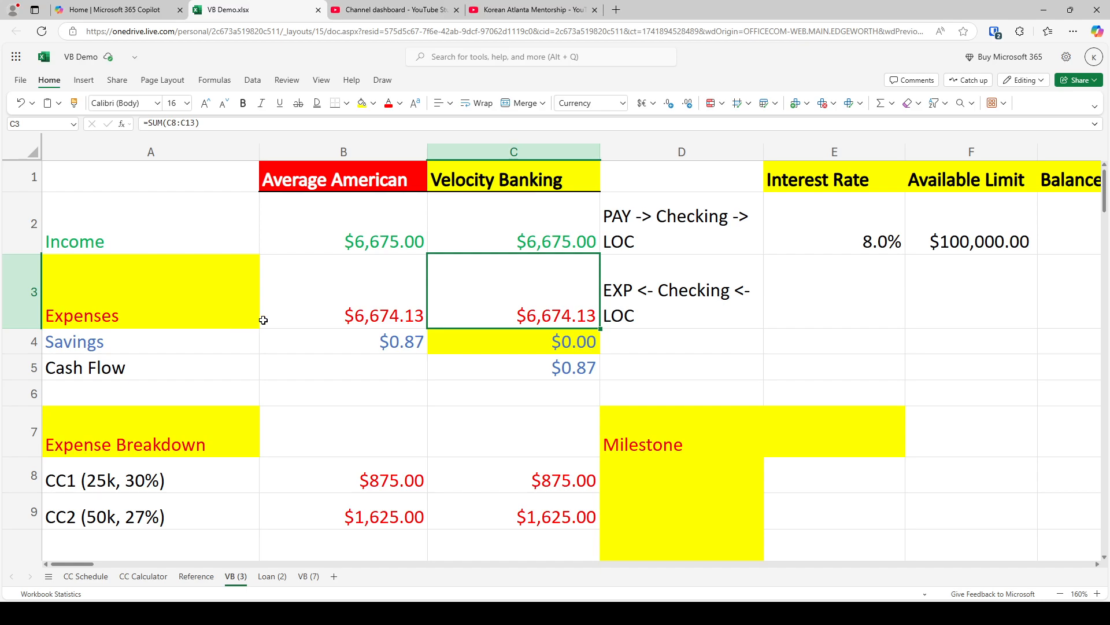
click(354, 233)
scroll(359, 240, down, 2)
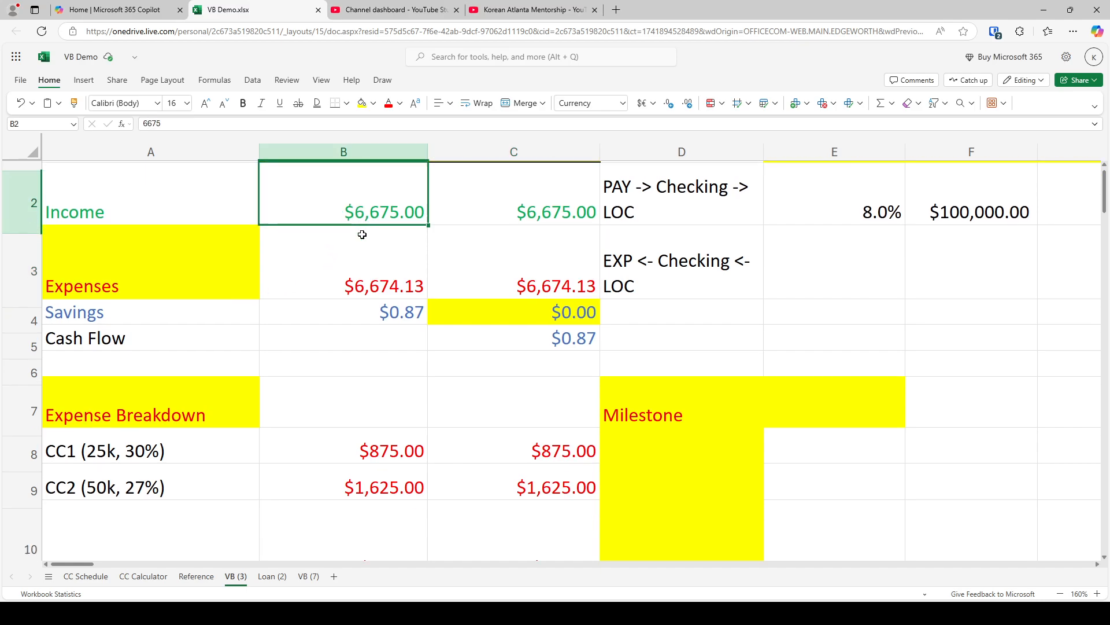
scroll(243, 309, down, 1)
scroll(248, 314, up, 3)
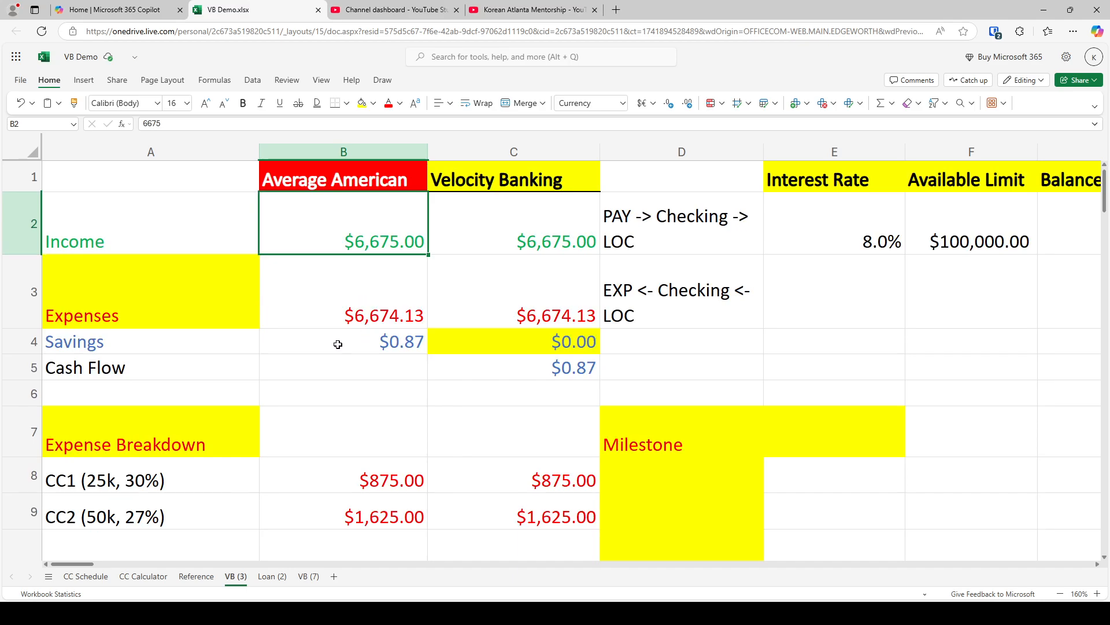
click(353, 346)
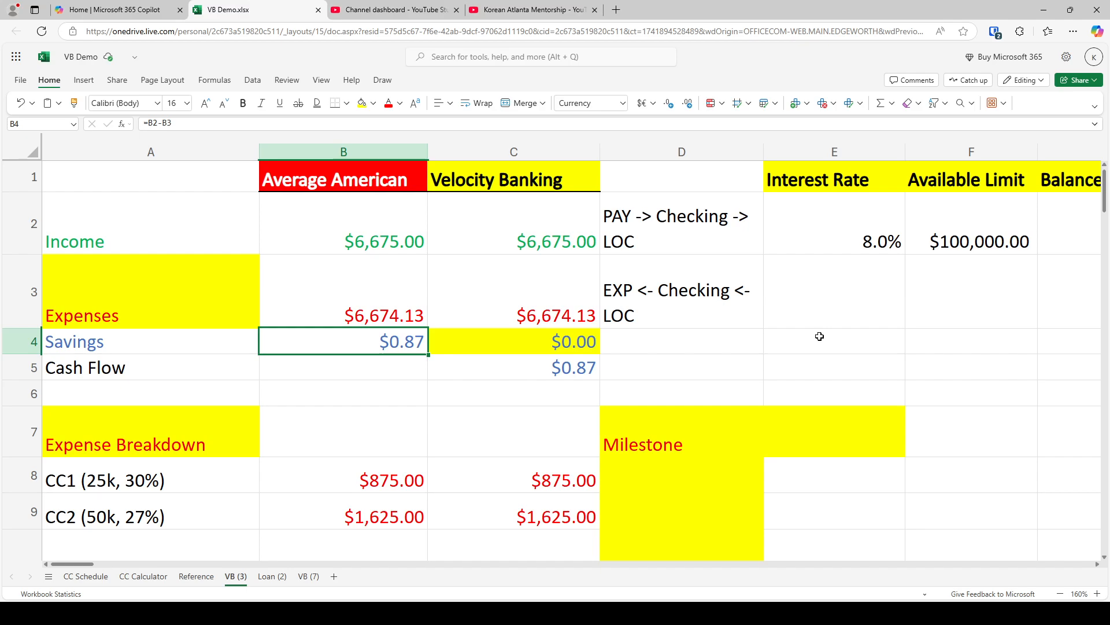
click(580, 368)
click(999, 218)
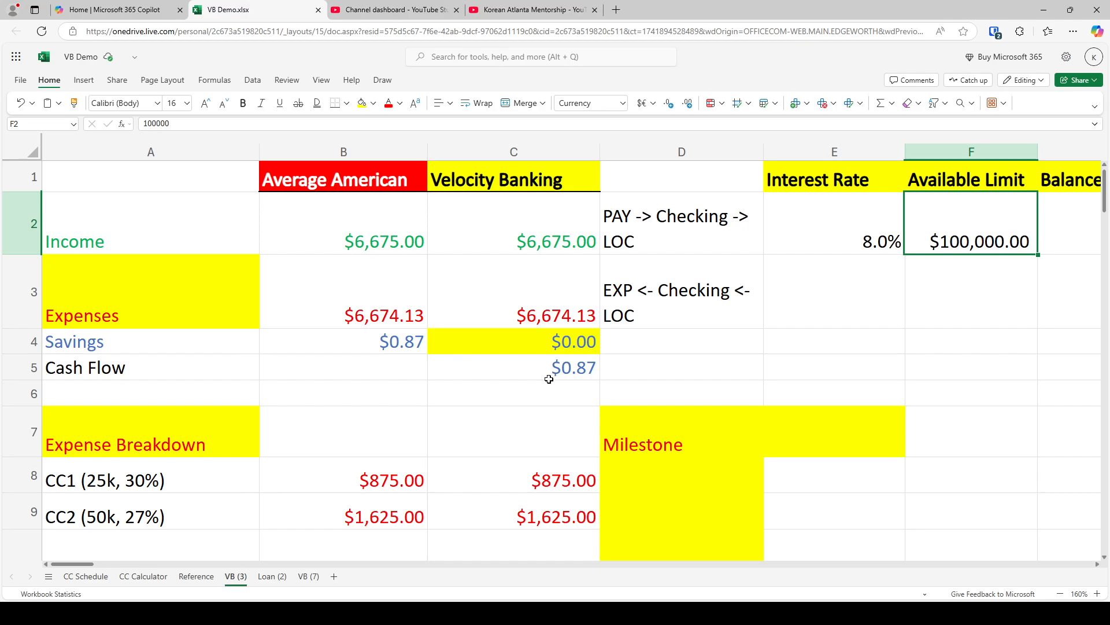
Review the bank account and HELOC screenshots on the Reference sheet, returning to the VB (3) sheet
click(196, 576)
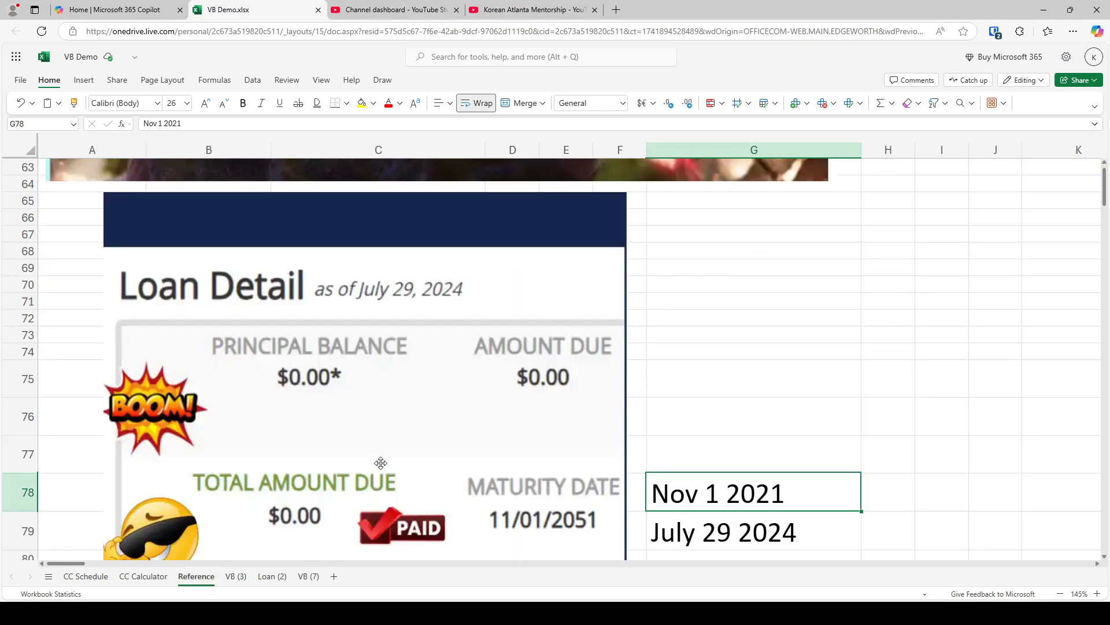
scroll(372, 461, up, 15)
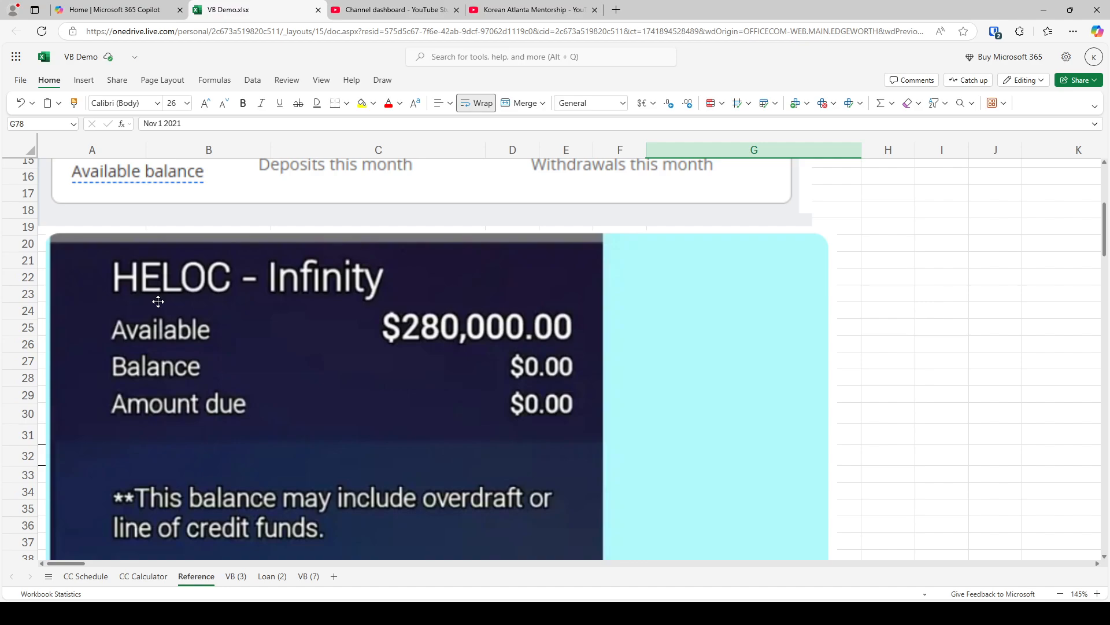
click(237, 576)
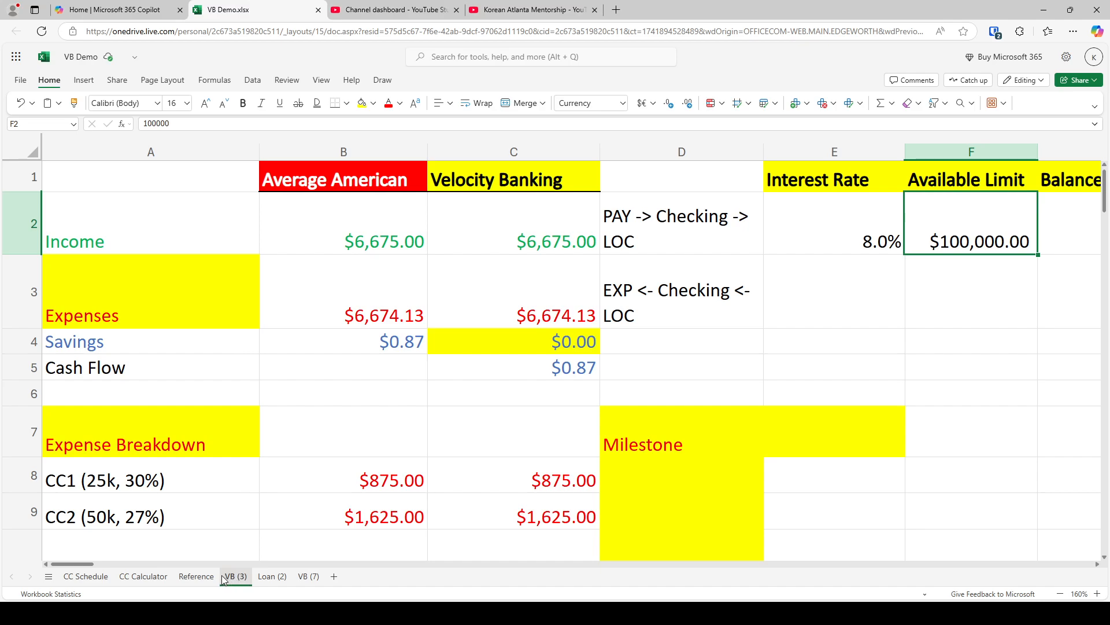
click(210, 577)
scroll(272, 532, up, 3)
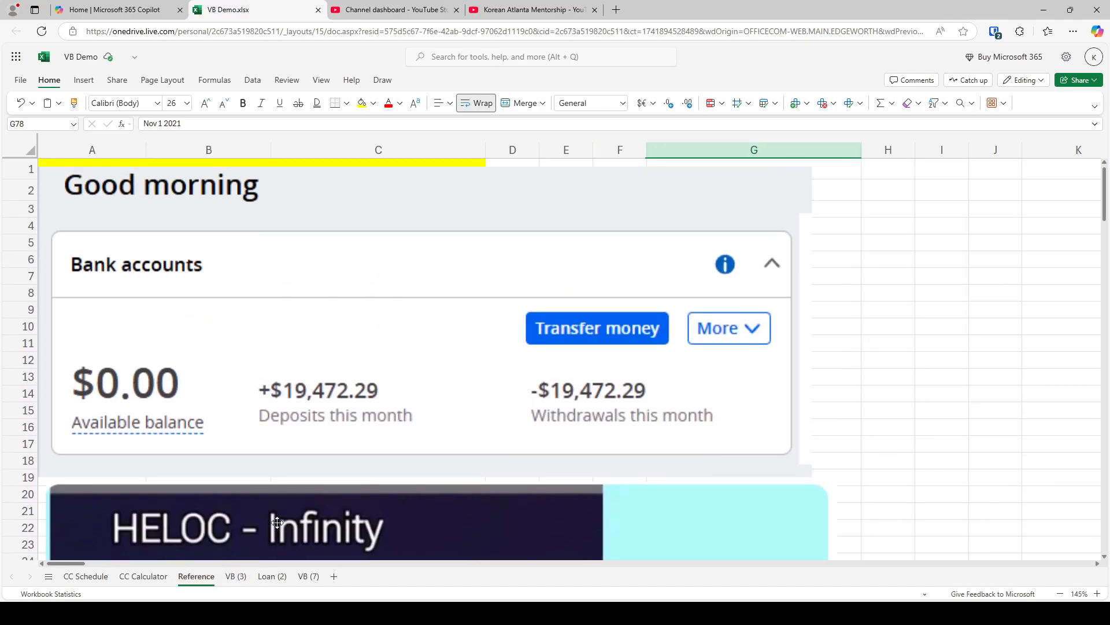
scroll(419, 466, down, 5)
click(236, 576)
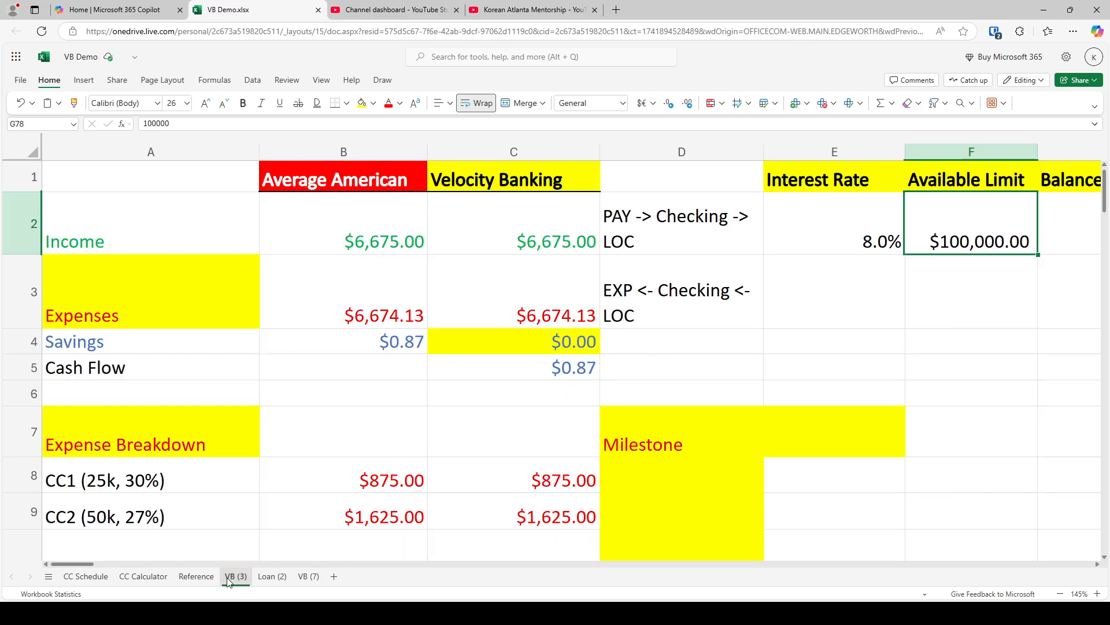
Enter a line of credit balance of 2000 in cell G2
scroll(561, 384, down, 3)
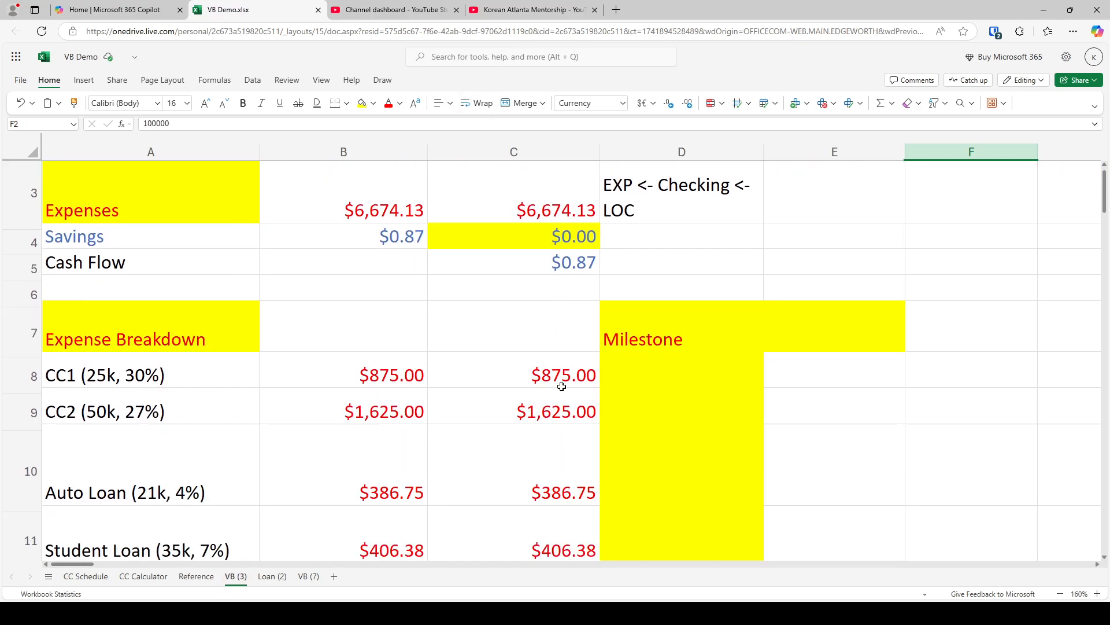
scroll(559, 388, up, 3)
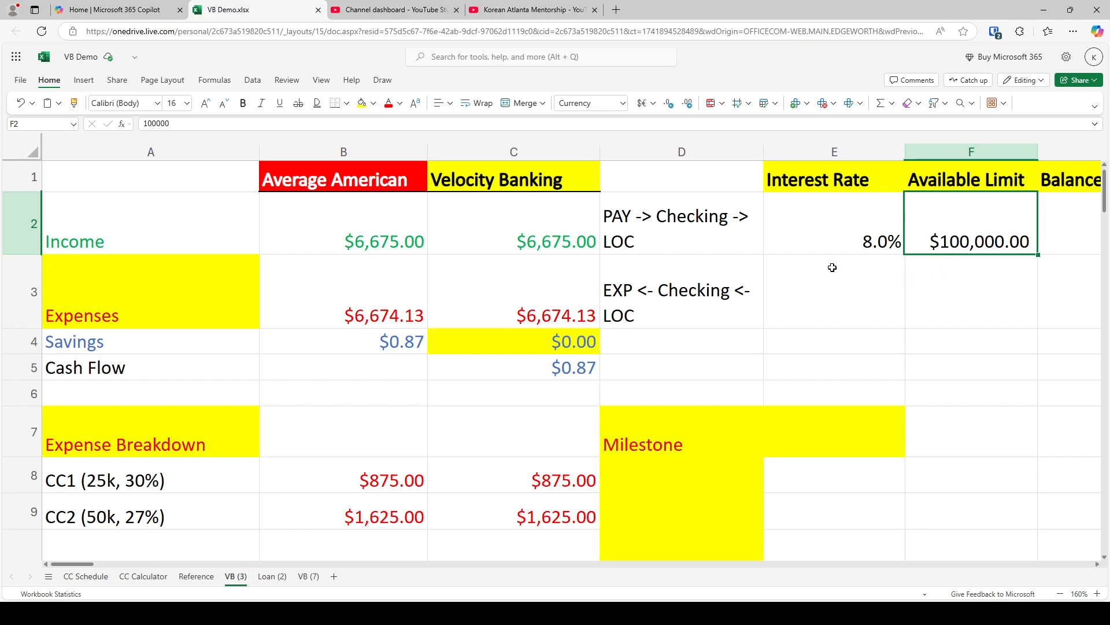
click(353, 153)
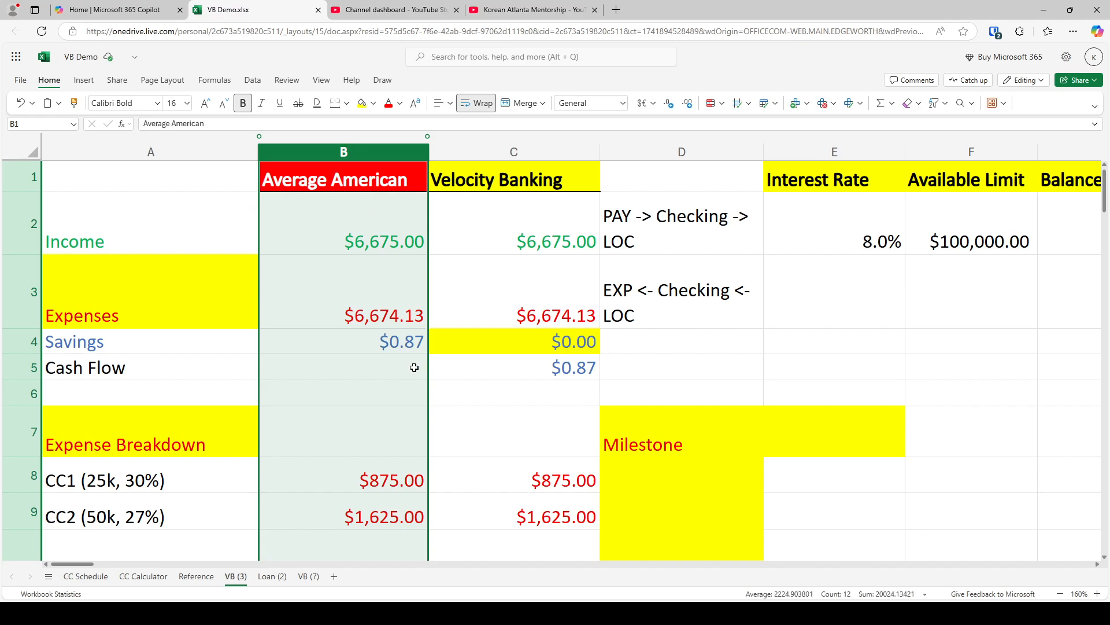
click(1097, 240)
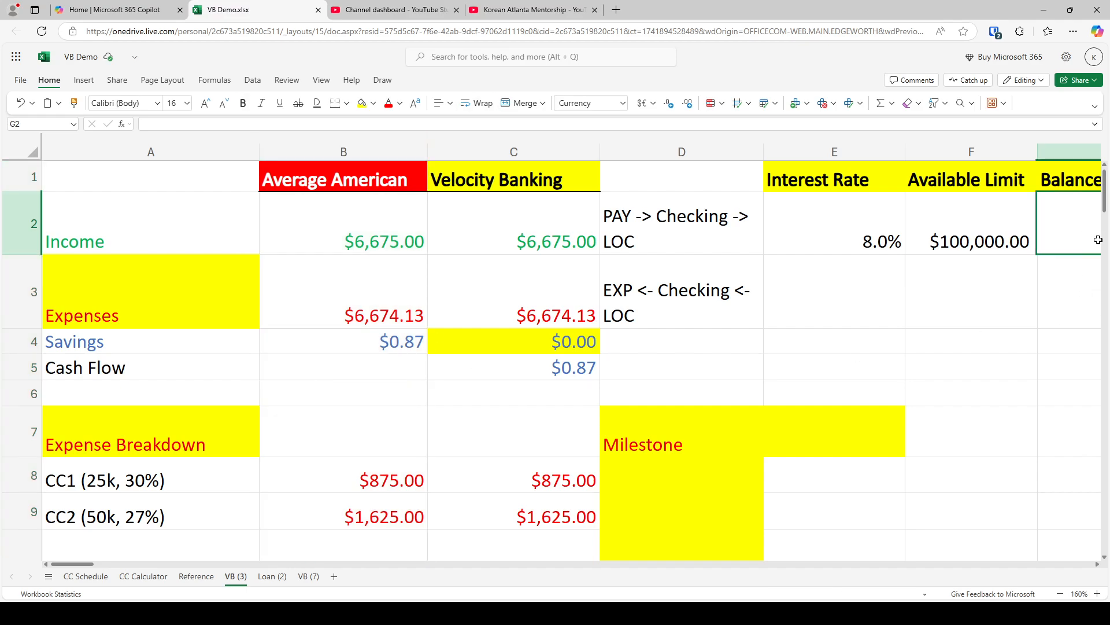
text(2000)
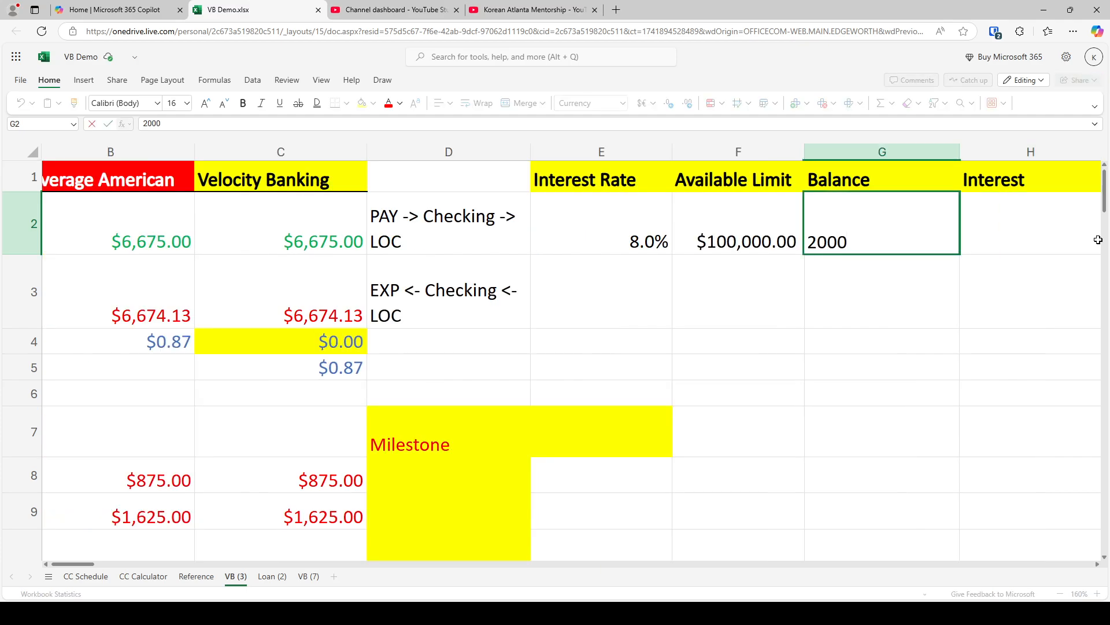
key(Return)
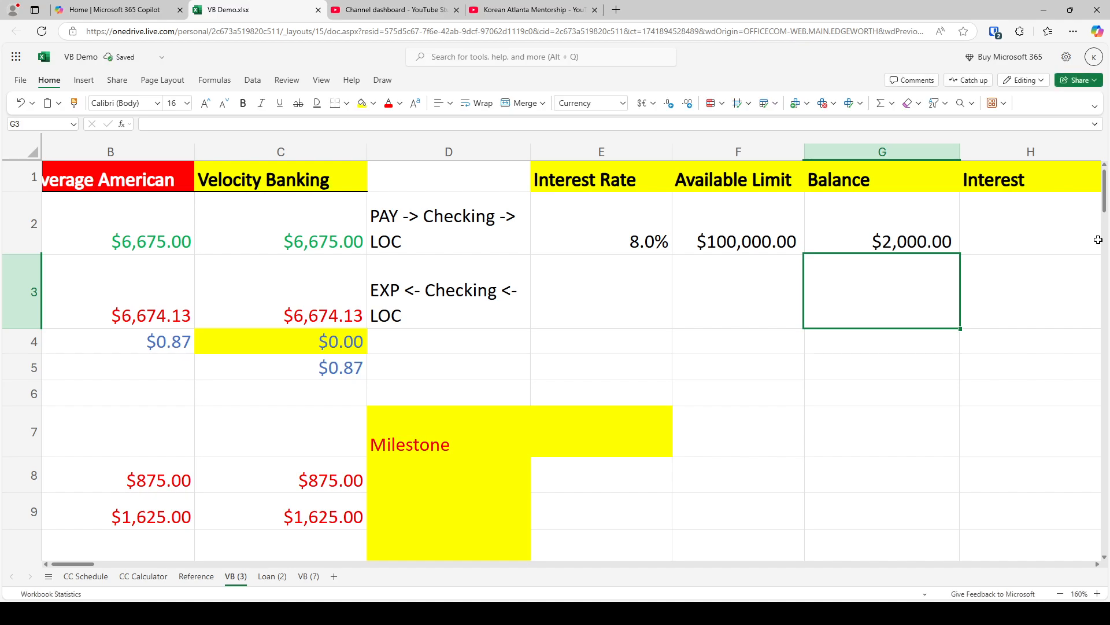
Try adding a $25 charge to the Average American expenses in cell B3 with the formula =SUM(B8:B13)+25
key(Up)
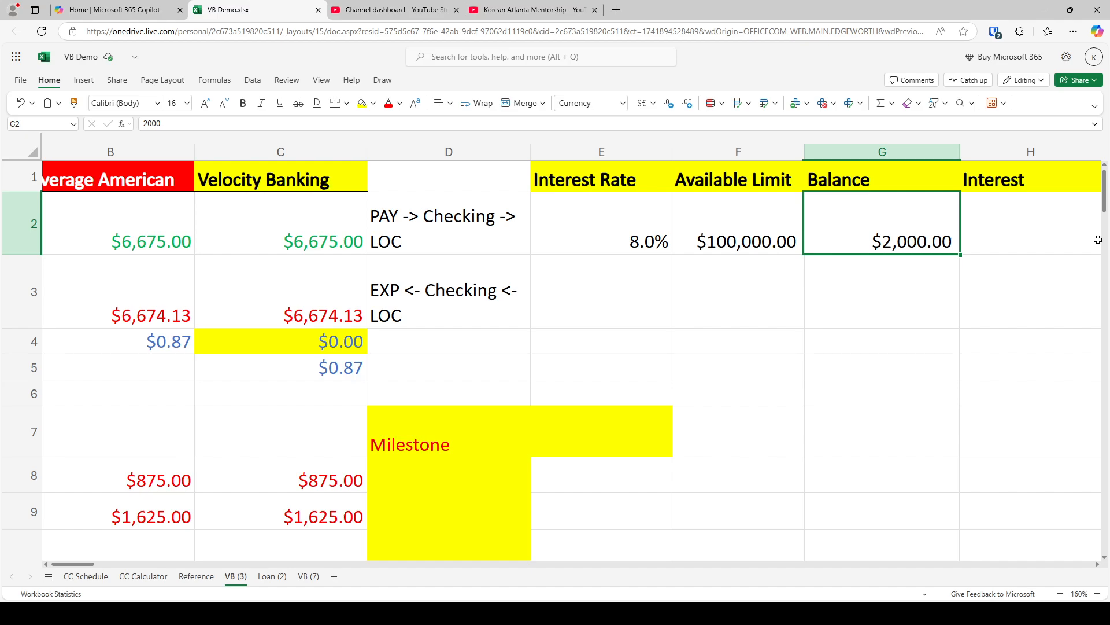
key(Left)
key(Left)
key(Left)
key(Left)
key(Left)
key(Left)
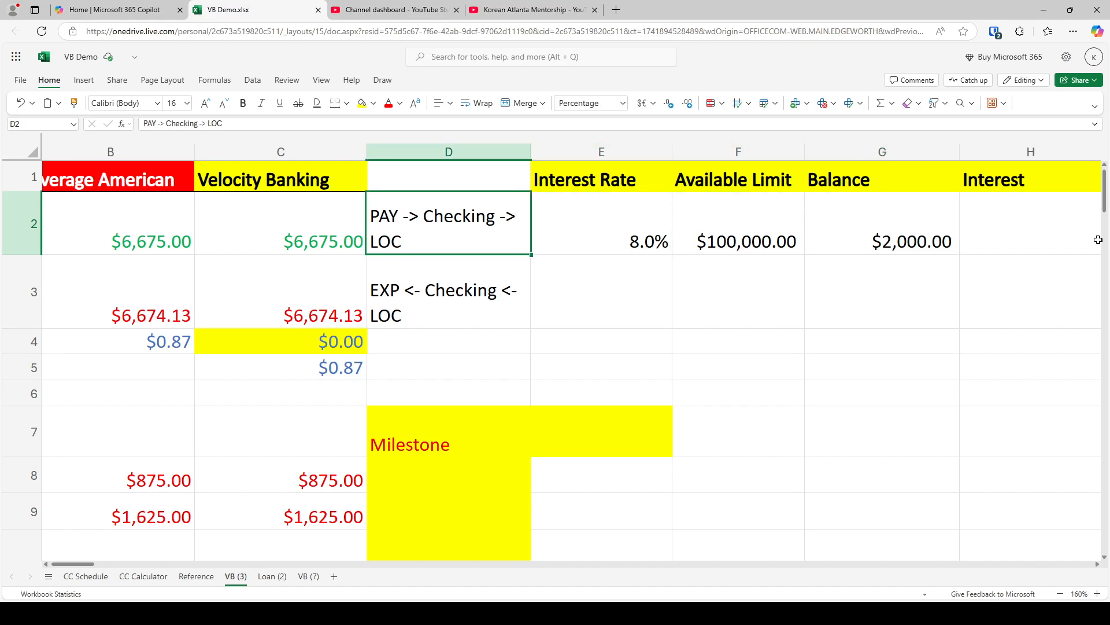
key(Down)
key(Right)
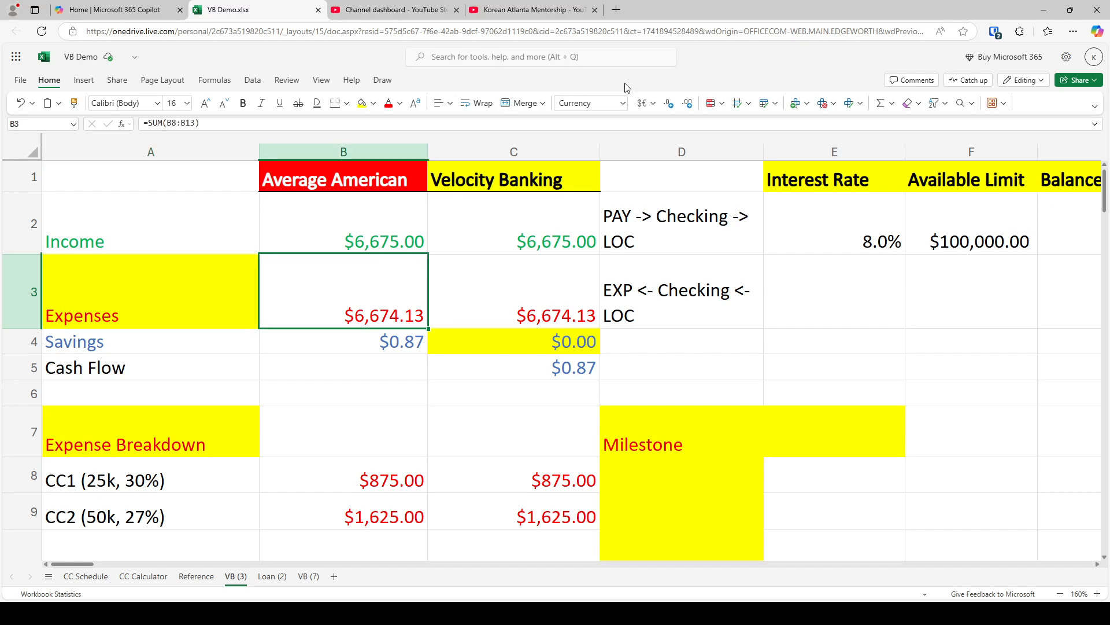
click(244, 124)
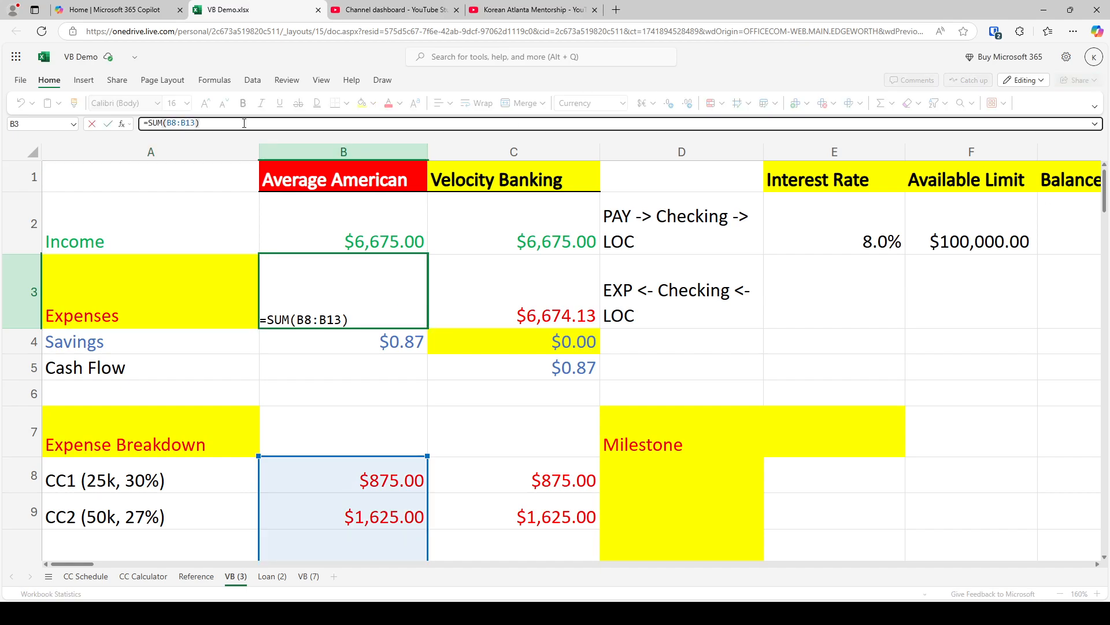
text(+25)
key(Return)
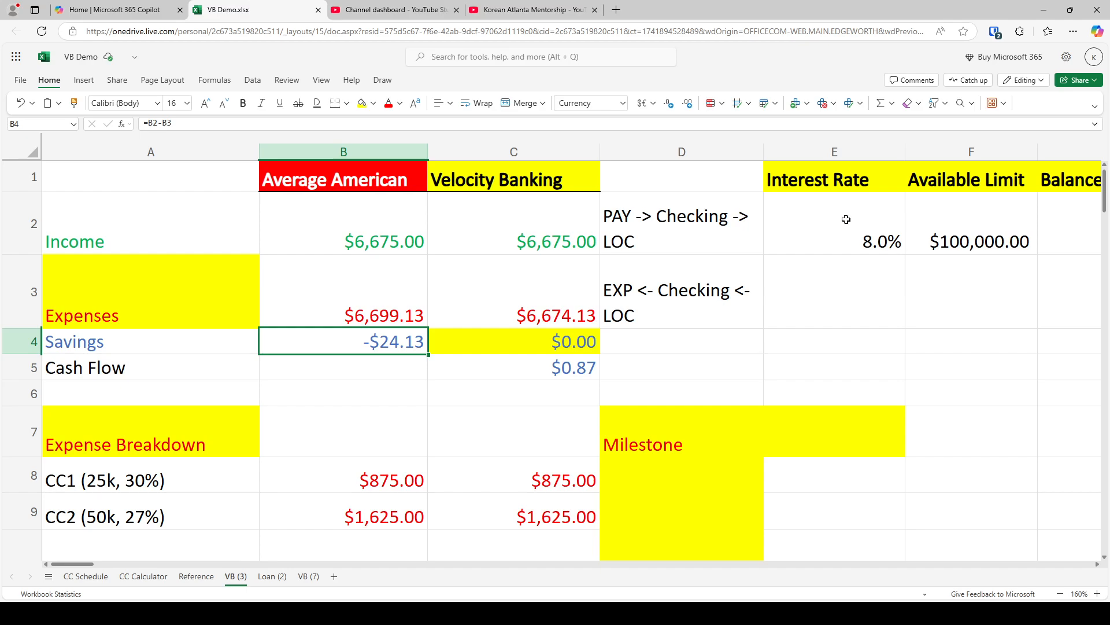
Undo the addition of 25 to the Average American expenses formula in cell B3
click(347, 151)
click(383, 259)
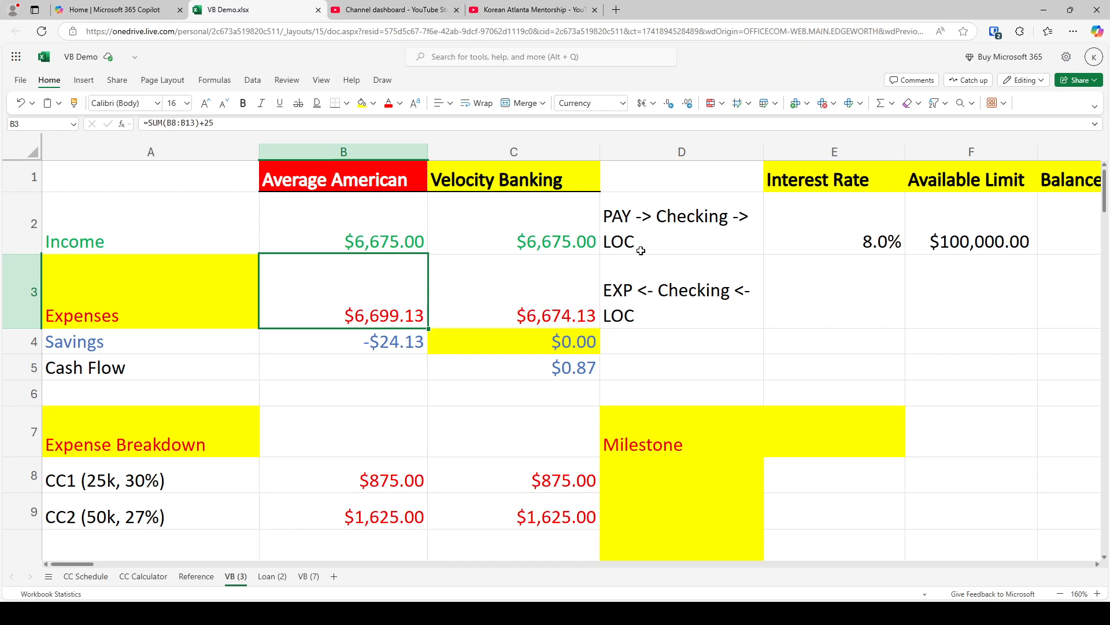
key(ctrl+z)
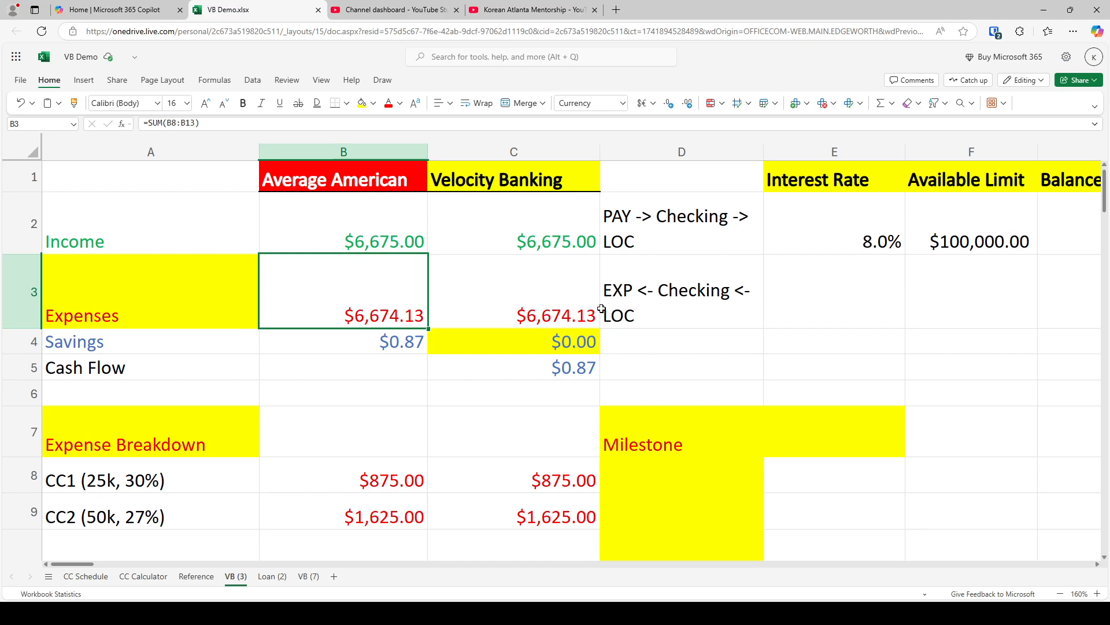
Examine the HELOC and Loan Detail screenshots on the Reference sheet, including the noted loan dates, and return to the VB (3) sheet
click(196, 576)
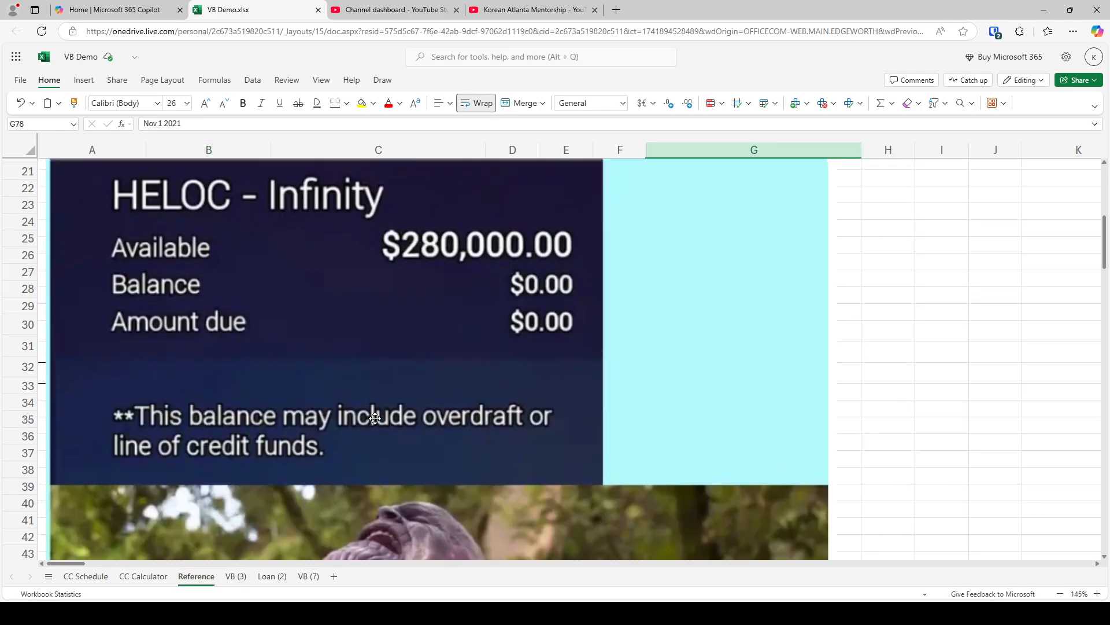
scroll(370, 415, up, 5)
scroll(349, 404, down, 15)
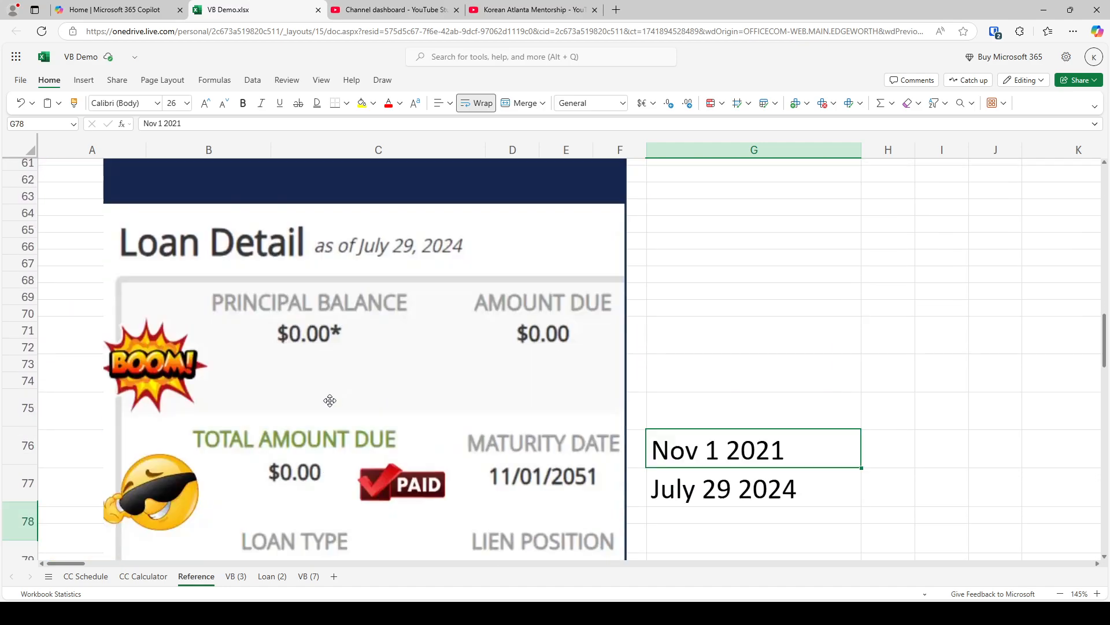
scroll(330, 400, down, 2)
scroll(330, 401, down, 3)
scroll(330, 401, up, 3)
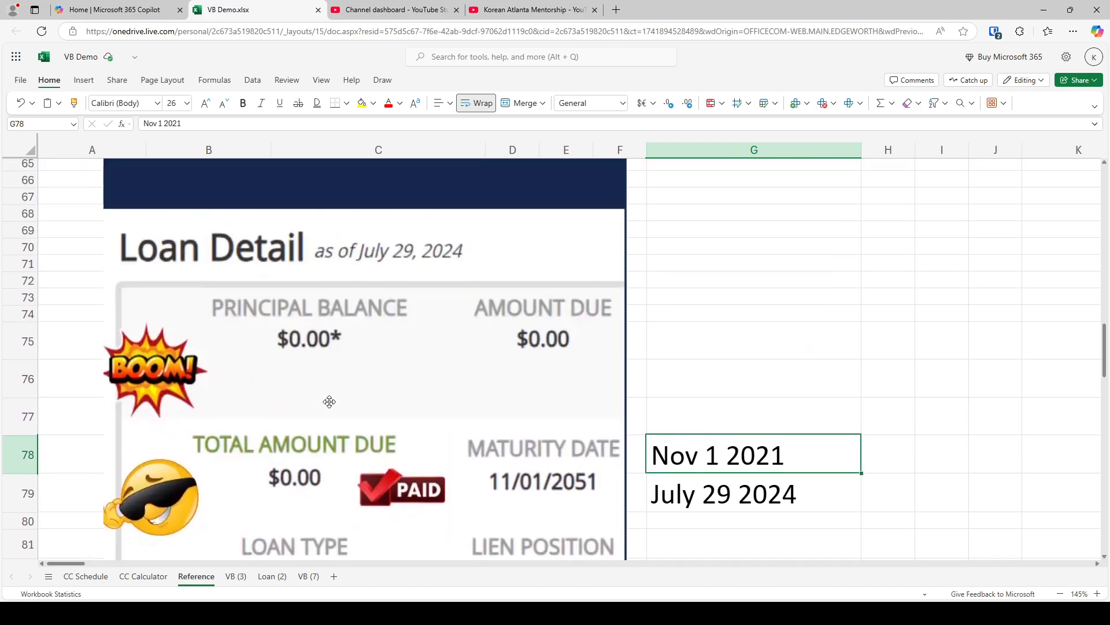
scroll(330, 401, down, 1)
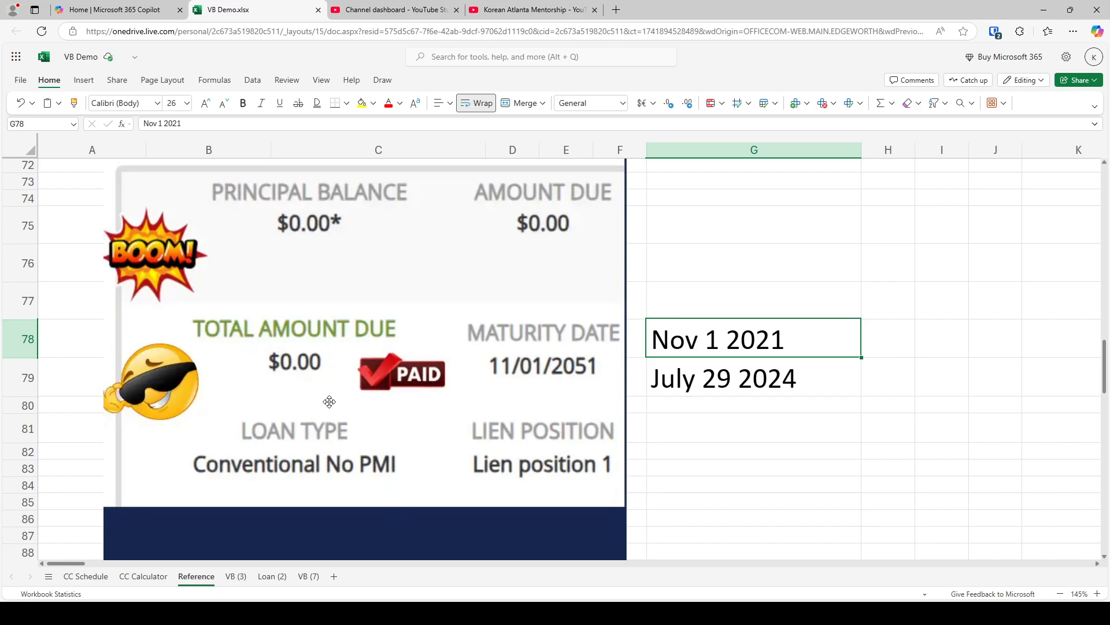
scroll(330, 401, up, 1)
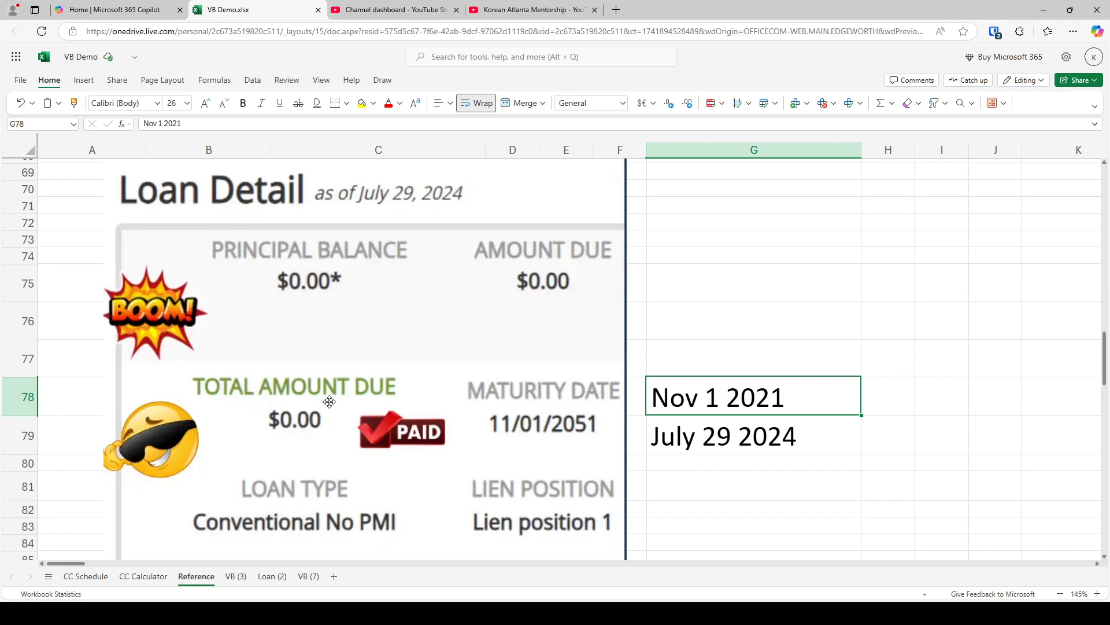
click(237, 576)
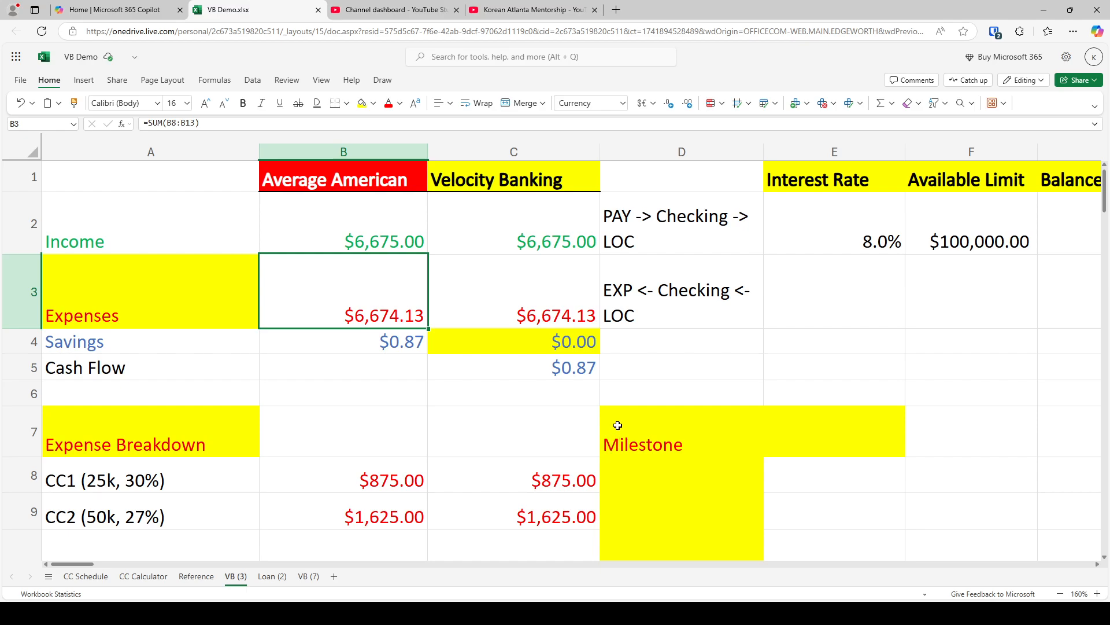
Check the two credit card debts in A8:A9 against the line of credit's available limit and balance in F2:G2
click(960, 220)
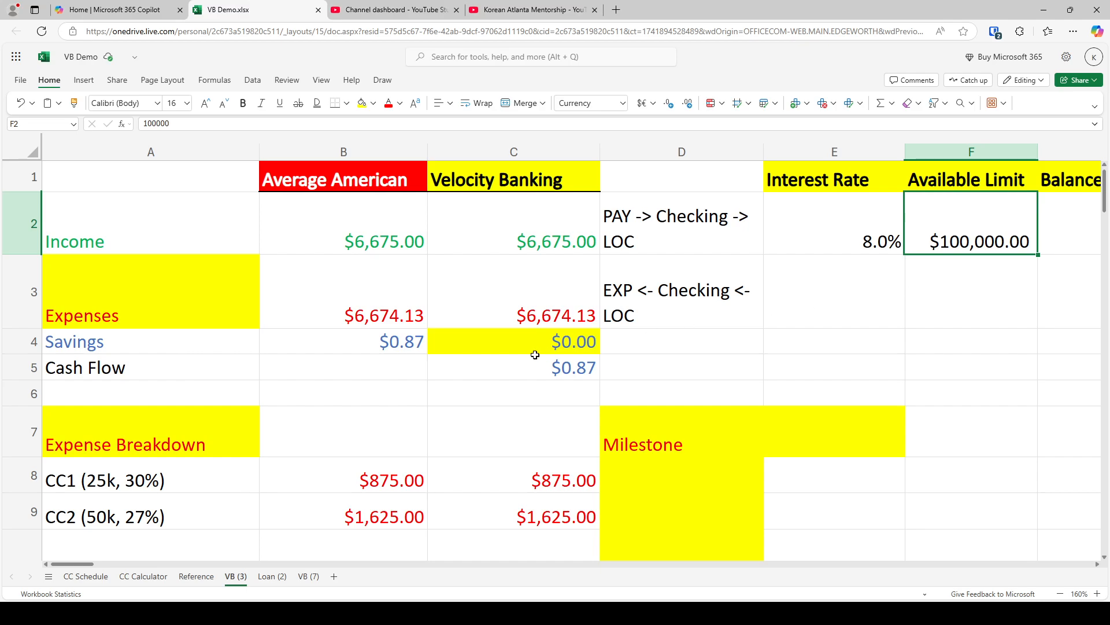
click(471, 149)
click(572, 448)
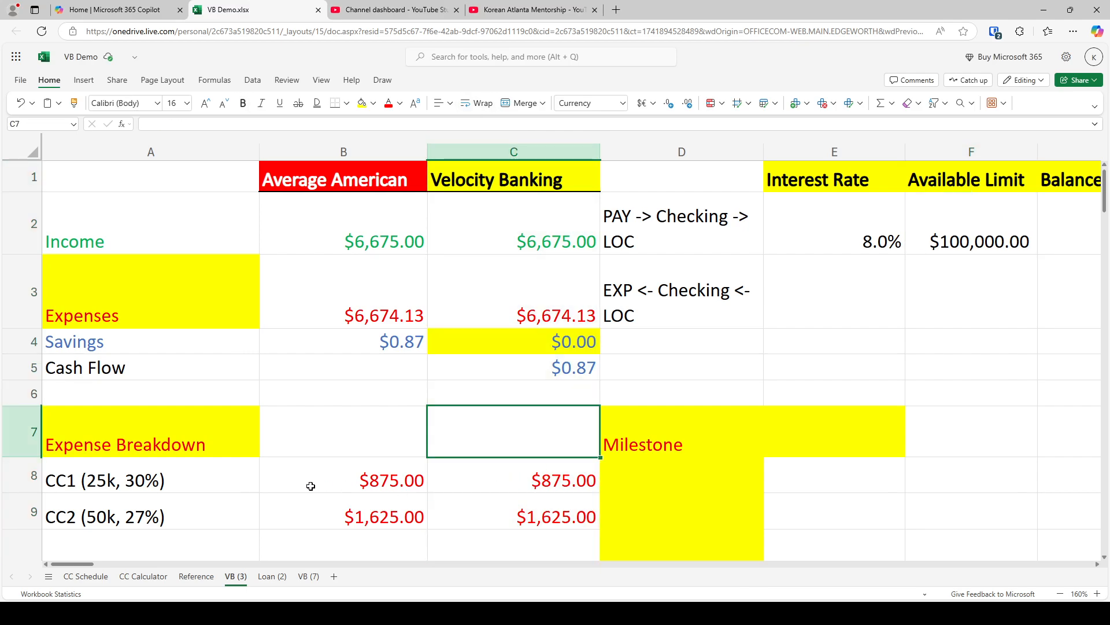
click(168, 476)
click(1061, 222)
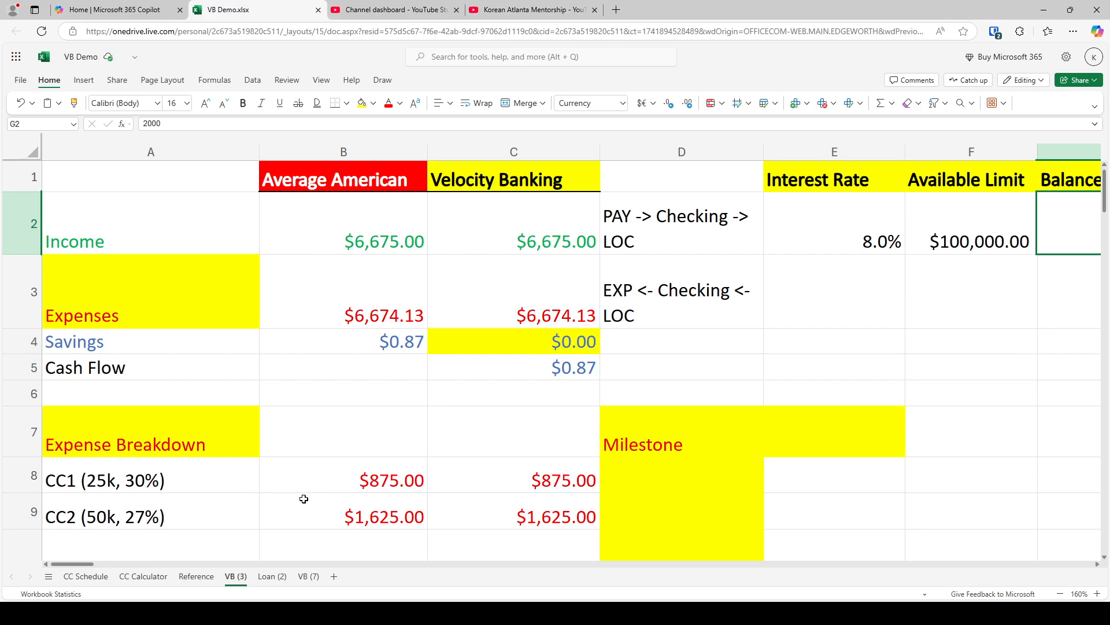
drag(148, 486, 142, 509)
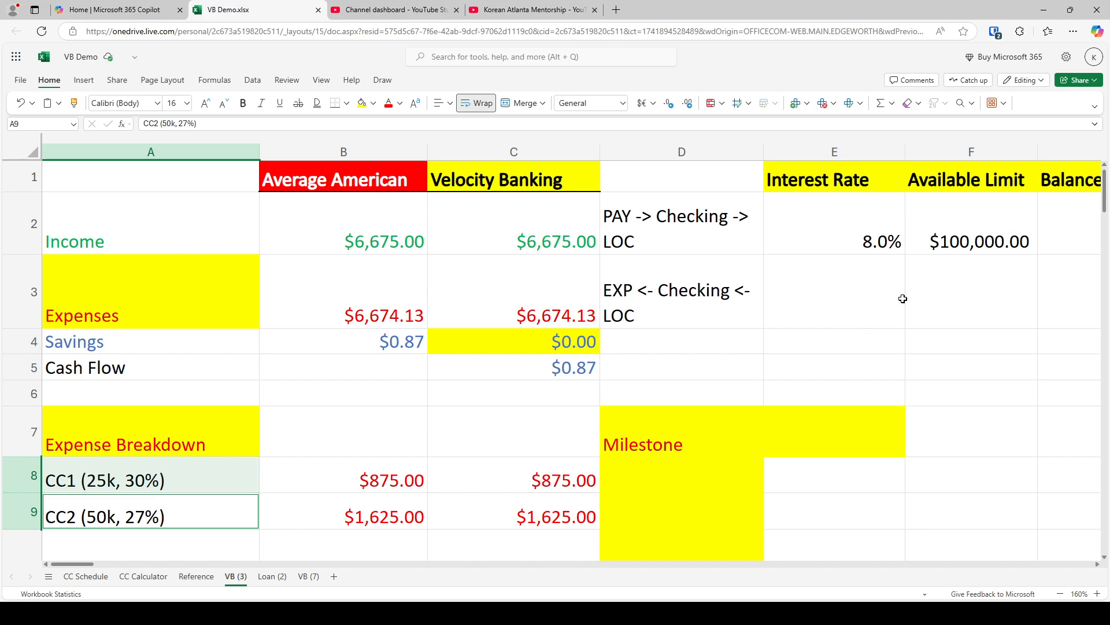
click(914, 235)
key(Right)
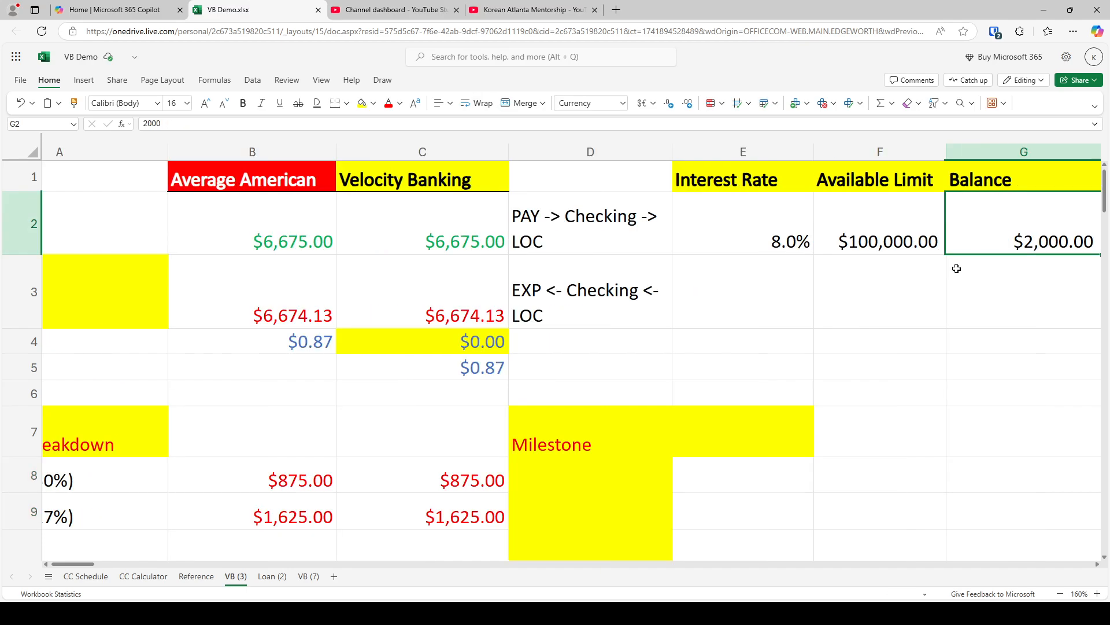
Set the line of credit balance in G2 to $75,000
text(75000)
key(Return)
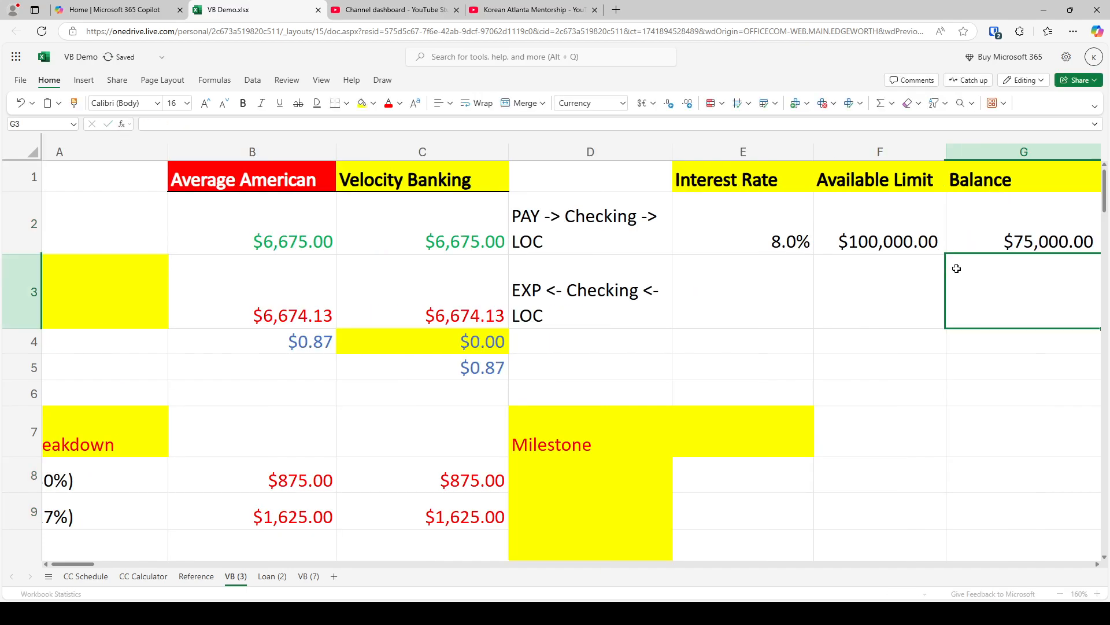
Set the Velocity Banking payments for both credit cards, CC1 and CC2, in C8:C9 to 0
key(Left)
key(Left)
key(Left)
key(Left)
key(Left)
key(Down)
key(Down)
key(Down)
key(Down)
key(Down)
key(Right)
key(Right)
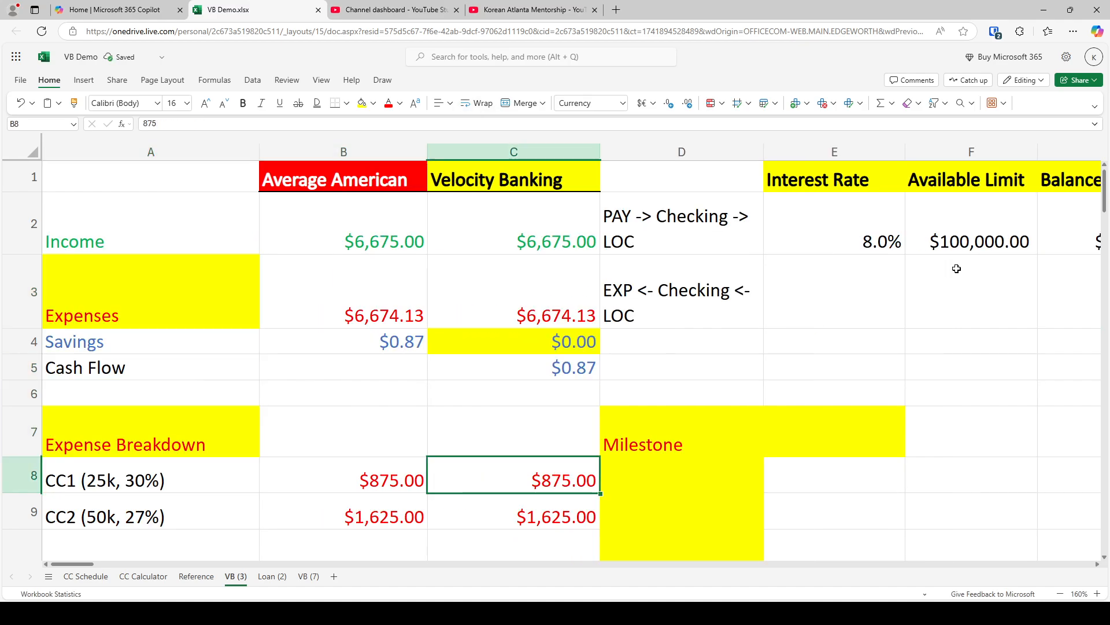
text(0)
key(Return)
text(0)
key(Return)
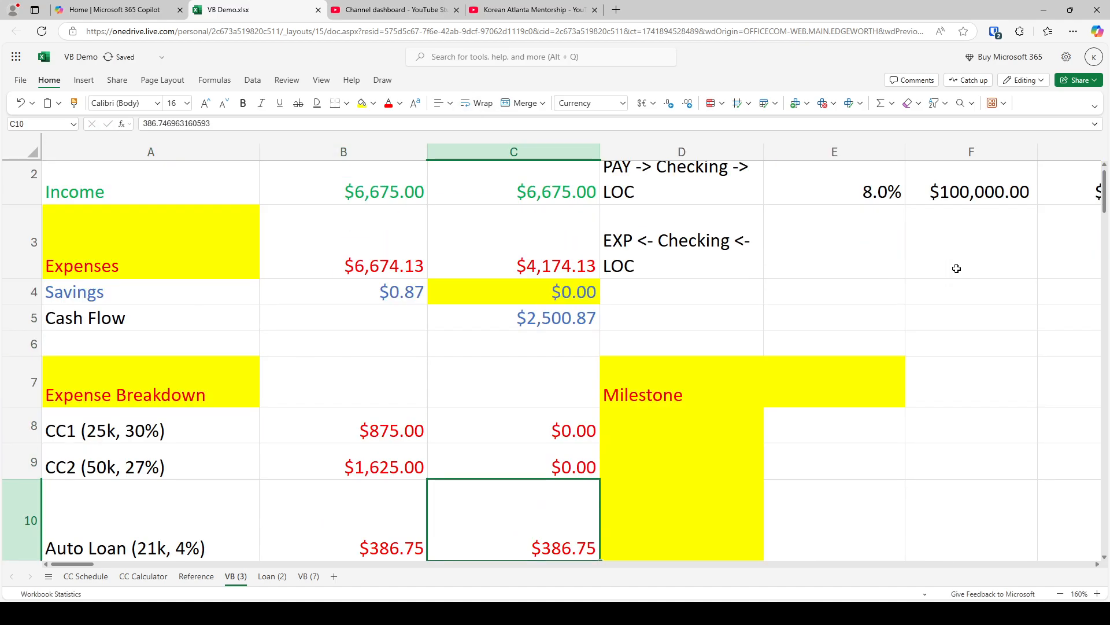
Compare the Average American savings in B4 with the Velocity Banking cash flow in C5, viewing the income and expense rows up close
key(Up)
key(Up)
key(Up)
key(Up)
key(Up)
key(Up)
key(Up)
key(Up)
key(Up)
key(Left)
key(Down)
key(Down)
key(Down)
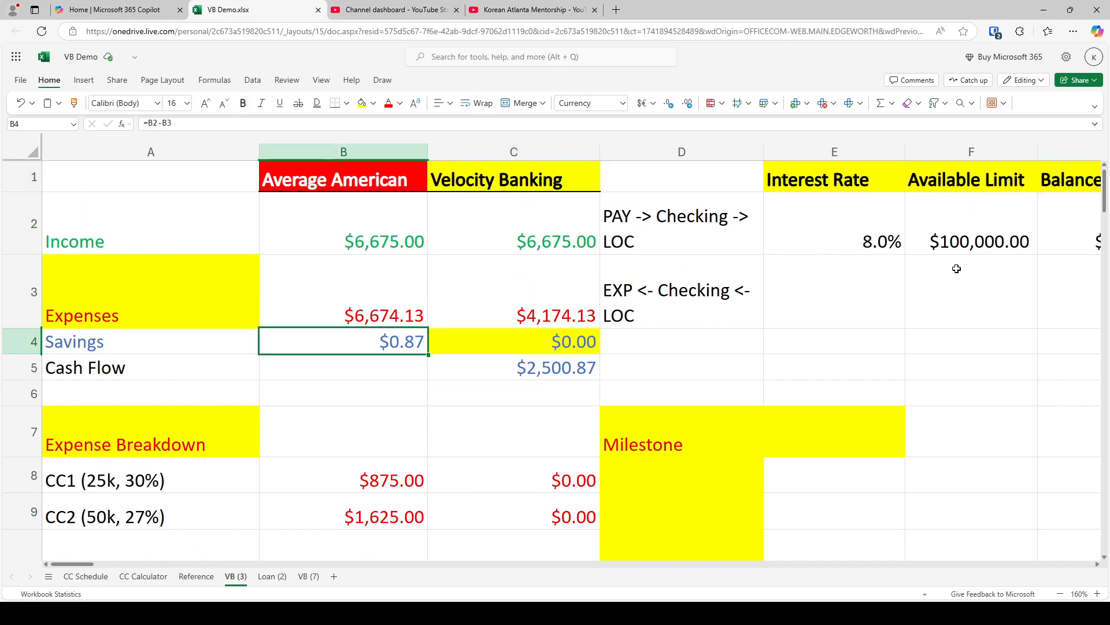
click(560, 363)
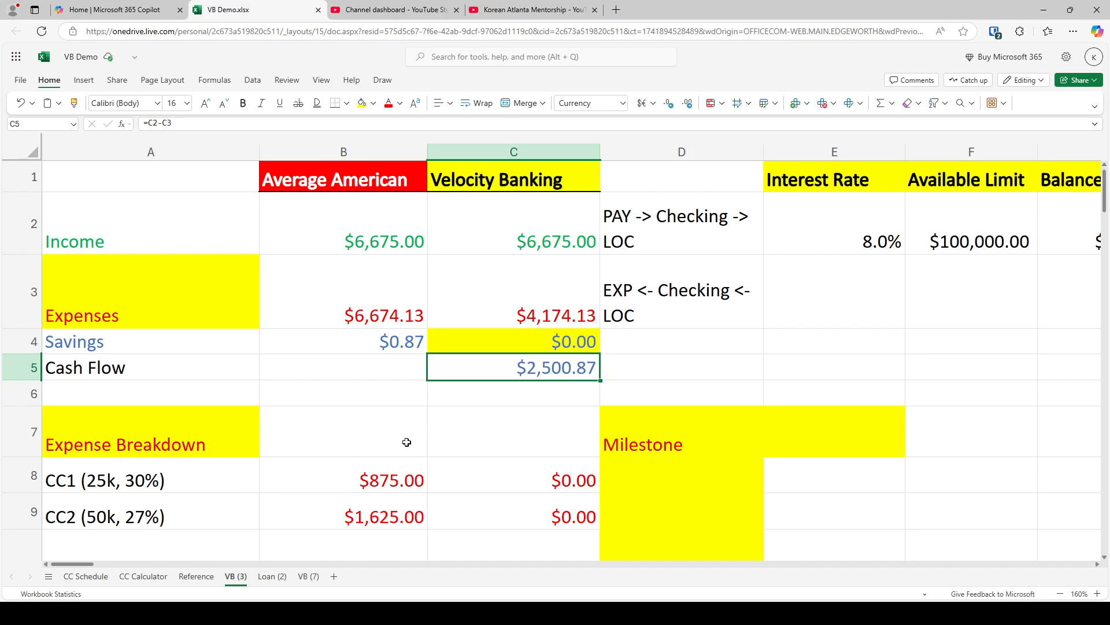
ctrl+scroll(406, 442, up, 10)
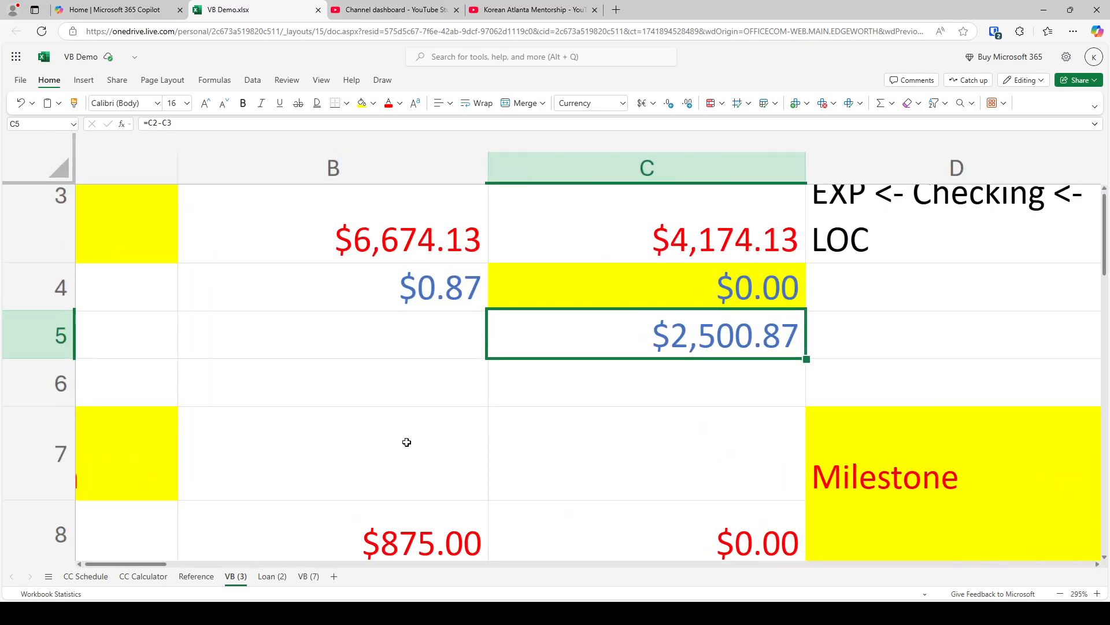
ctrl+scroll(407, 442, up, 1)
scroll(406, 442, up, 3)
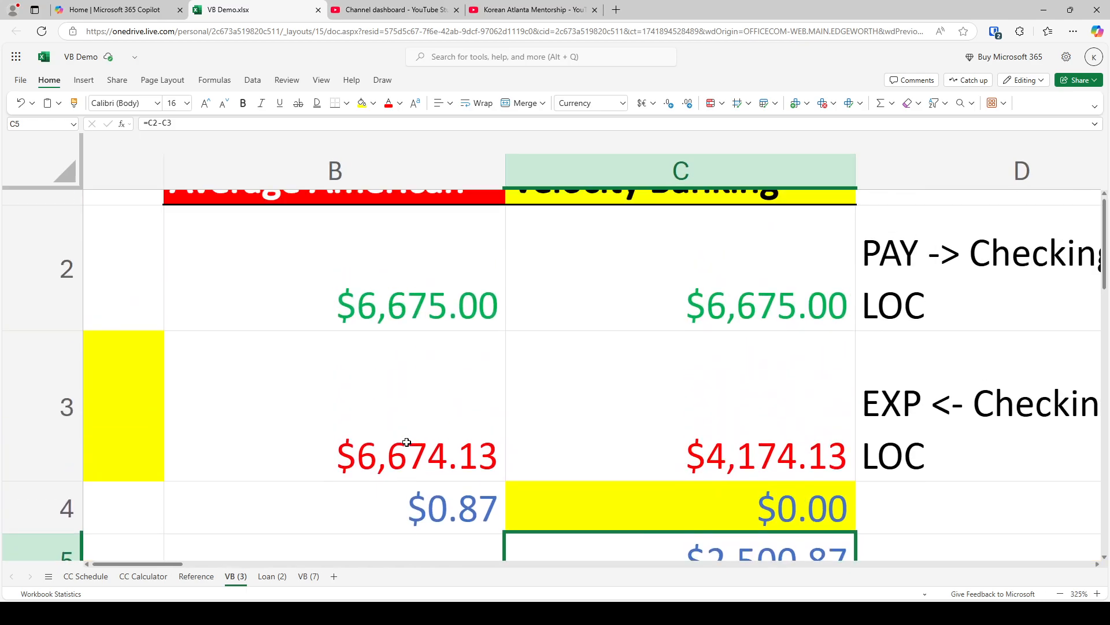
scroll(407, 442, down, 1)
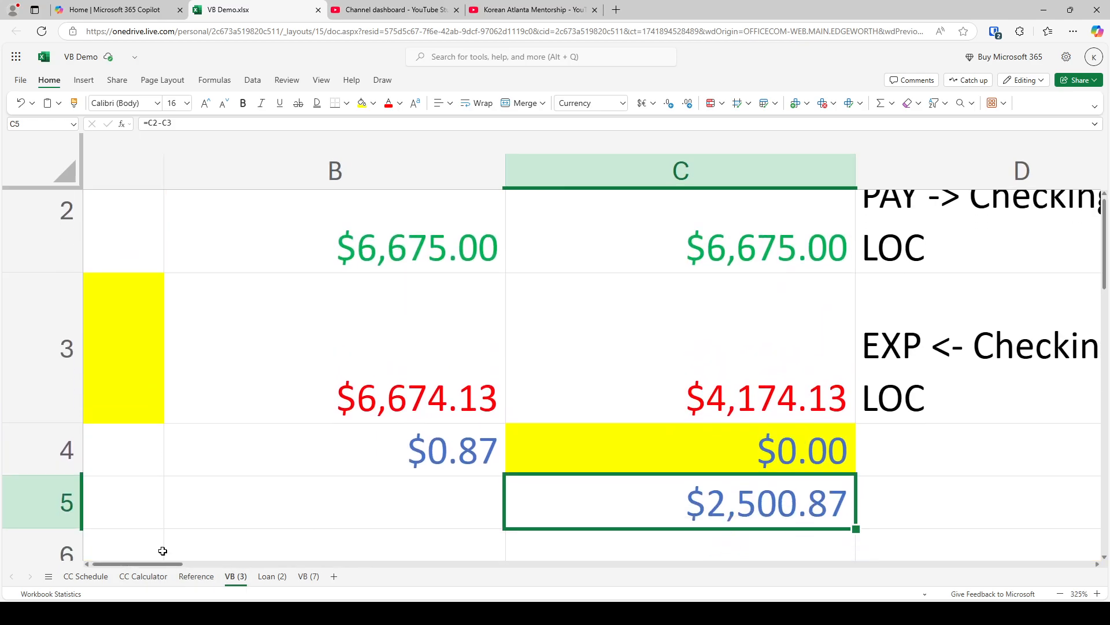
scroll(168, 564, left, 2)
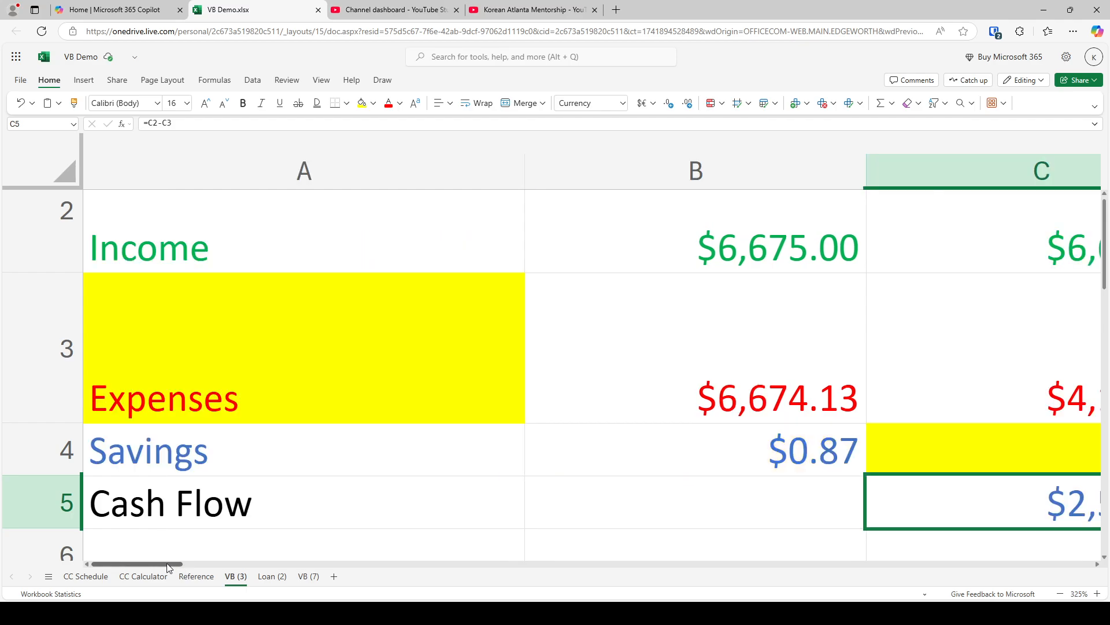
click(753, 445)
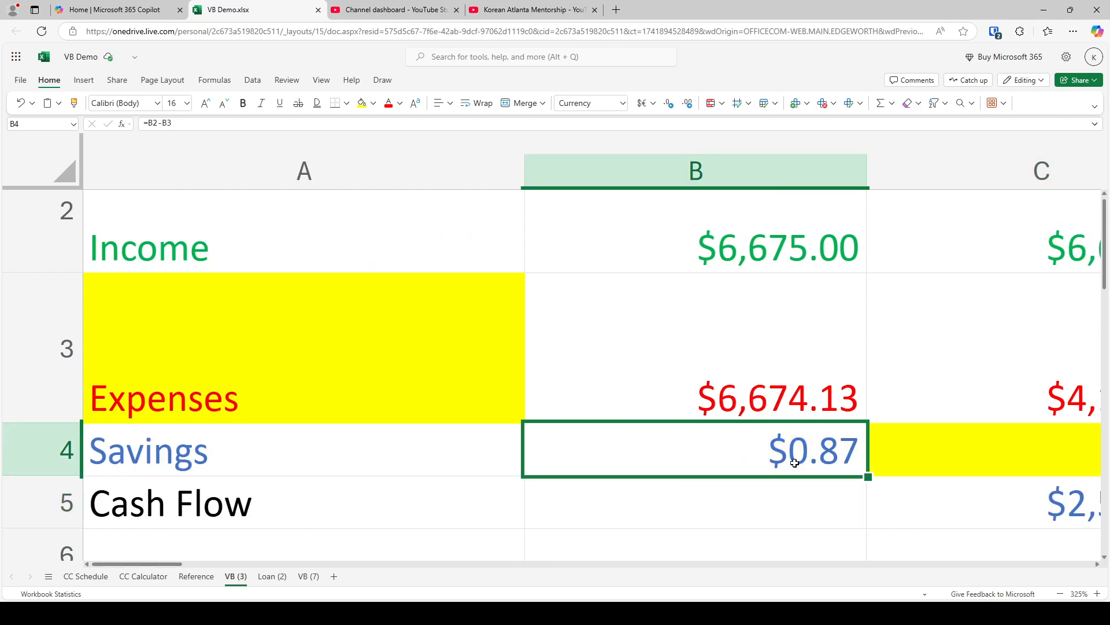
key(Right)
key(Down)
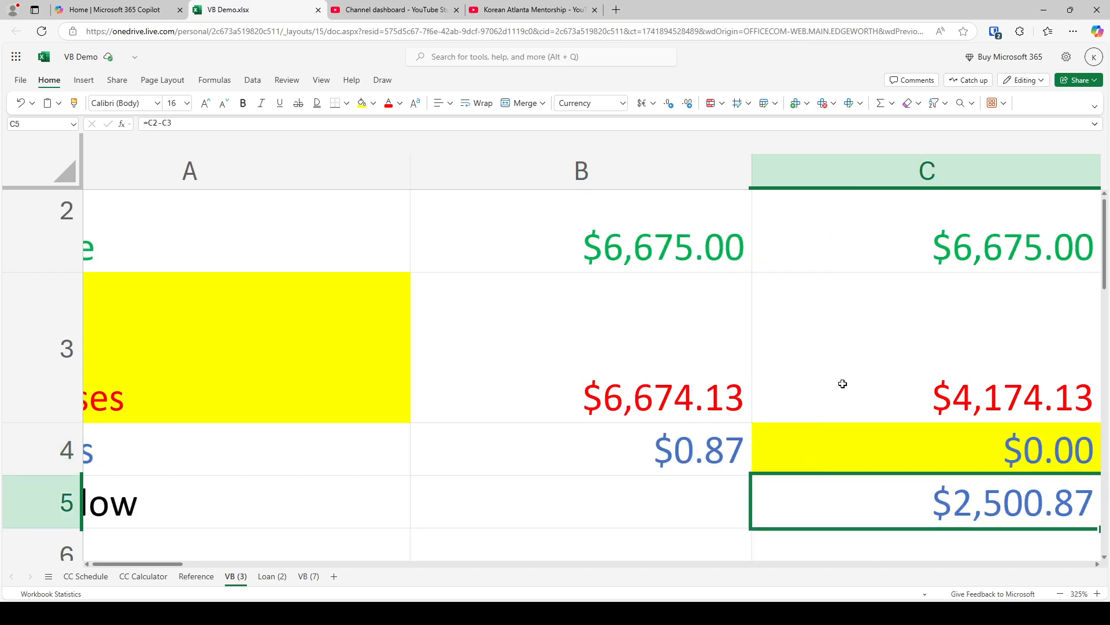
scroll(840, 391, down, 5)
scroll(840, 391, down, 3)
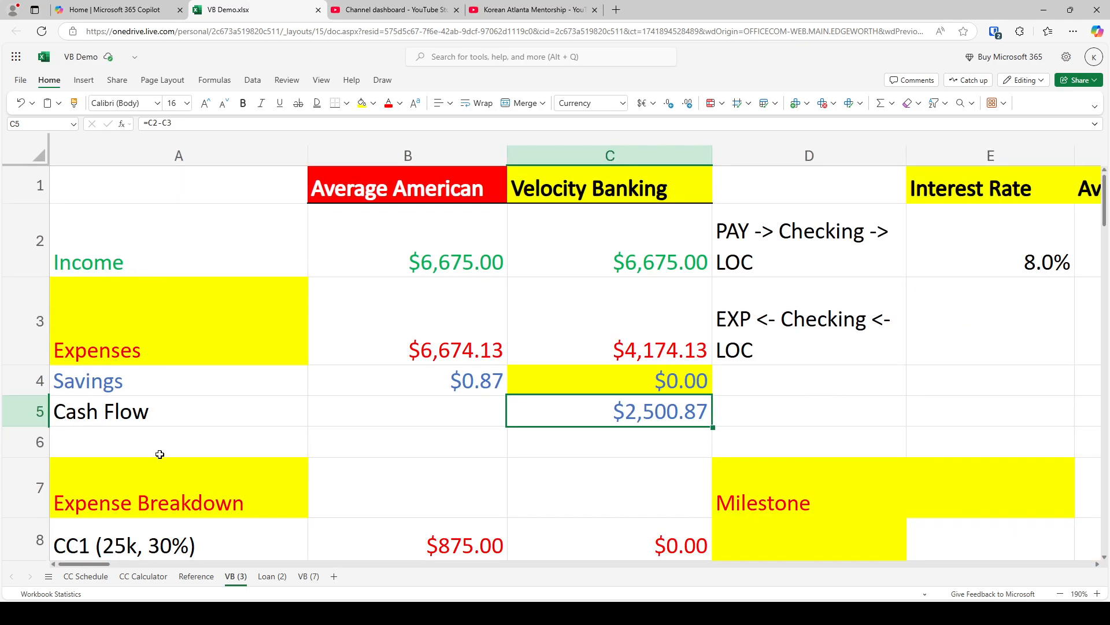
Examine the bank accounts screenshot at the top of the Reference sheet and return to the VB (3) sheet
click(195, 576)
scroll(226, 470, up, 20)
scroll(224, 473, up, 2)
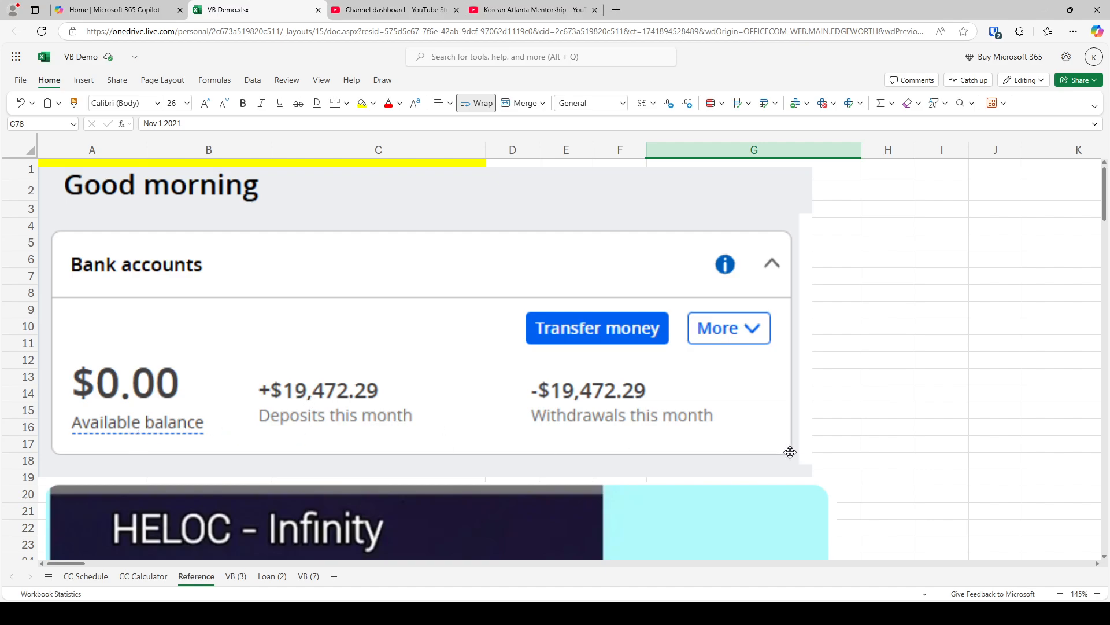
click(237, 576)
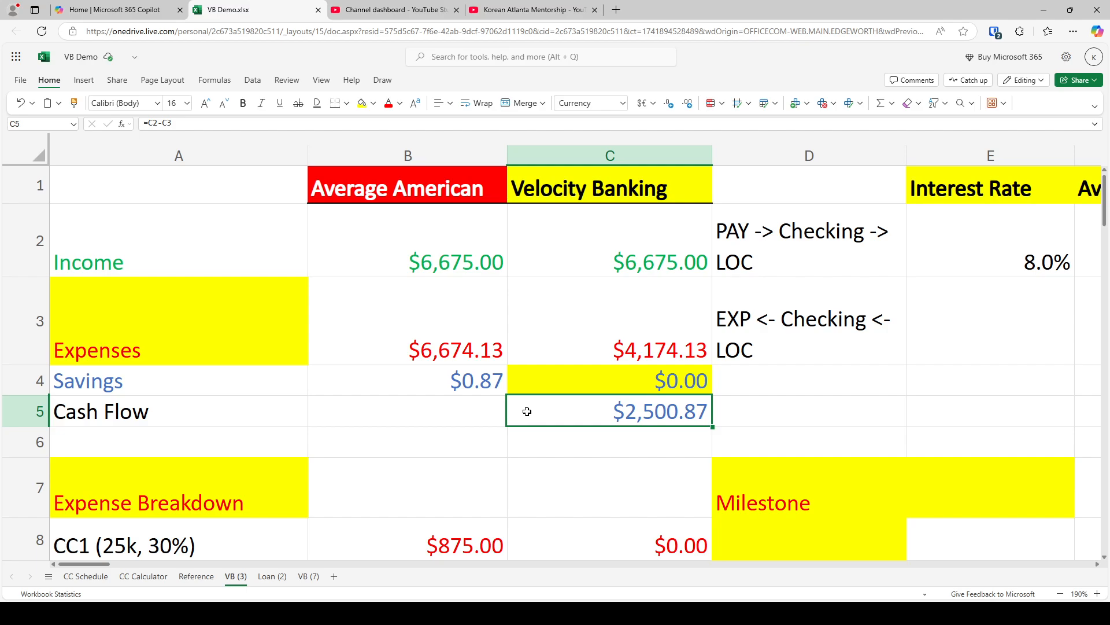
Check the monthly surplus of both methods by inspecting B4 against C5 at a closer view
click(453, 383)
ctrl+click(590, 413)
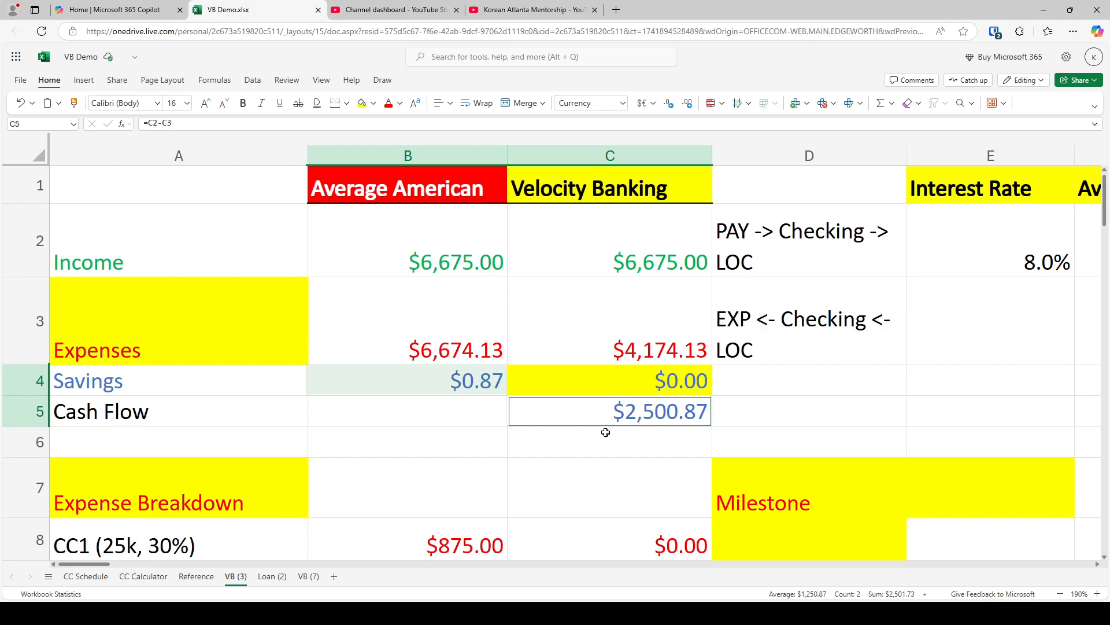
click(427, 372)
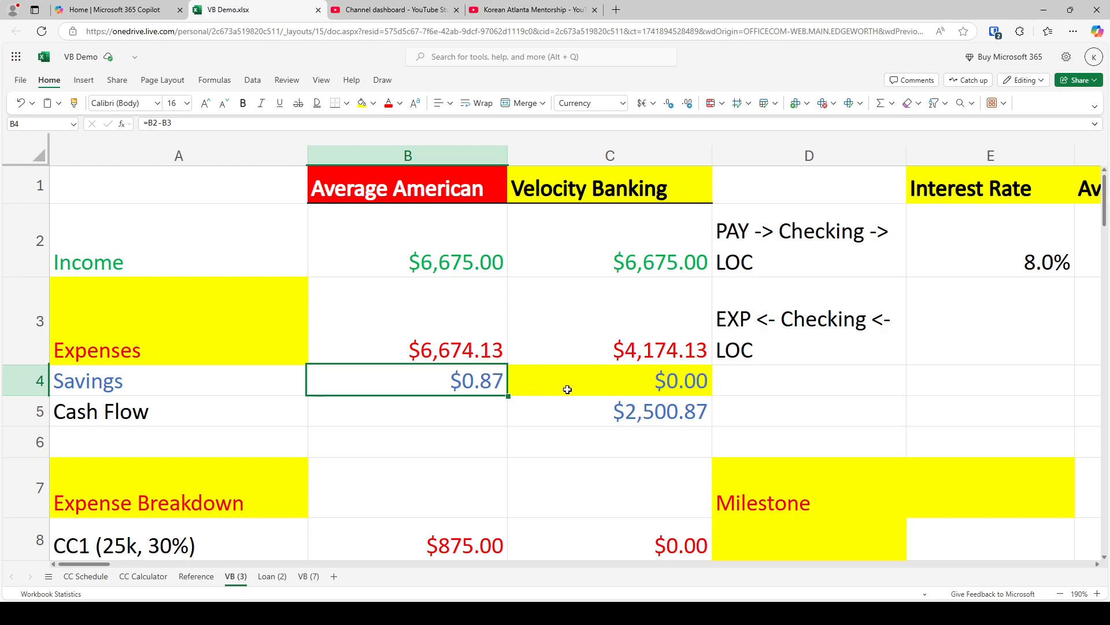
click(619, 411)
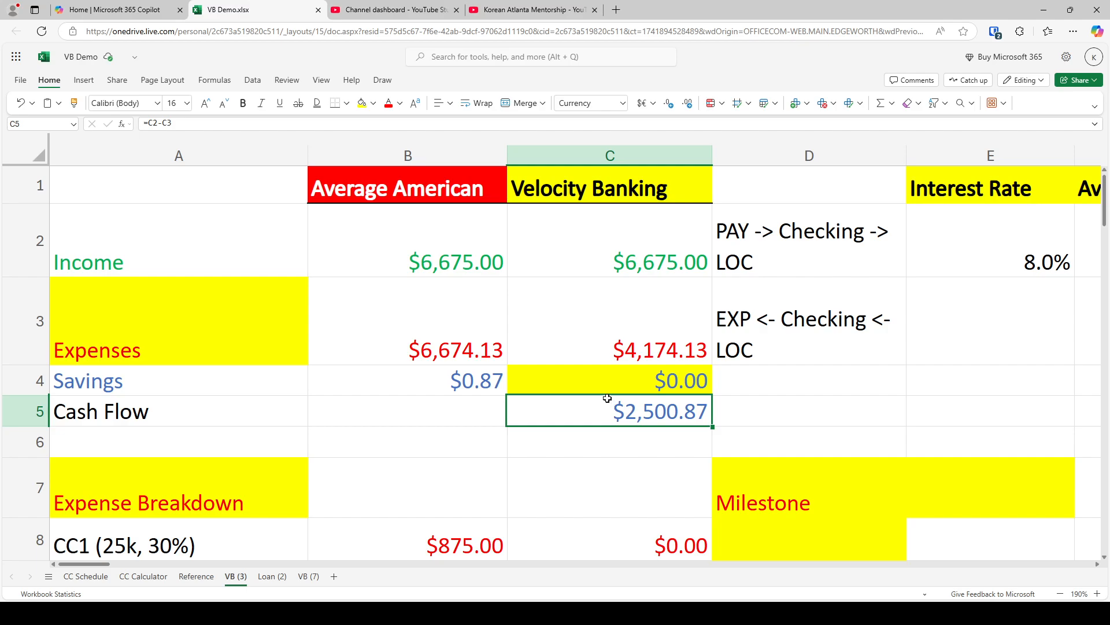
ctrl+click(488, 383)
scroll(594, 399, up, 5)
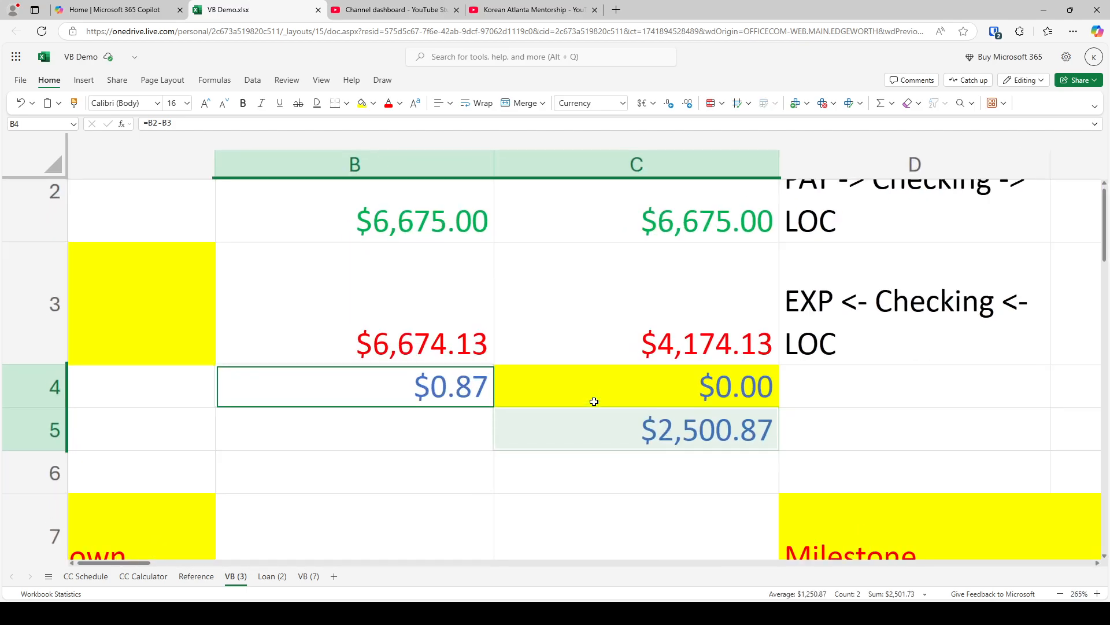
scroll(594, 401, up, 5)
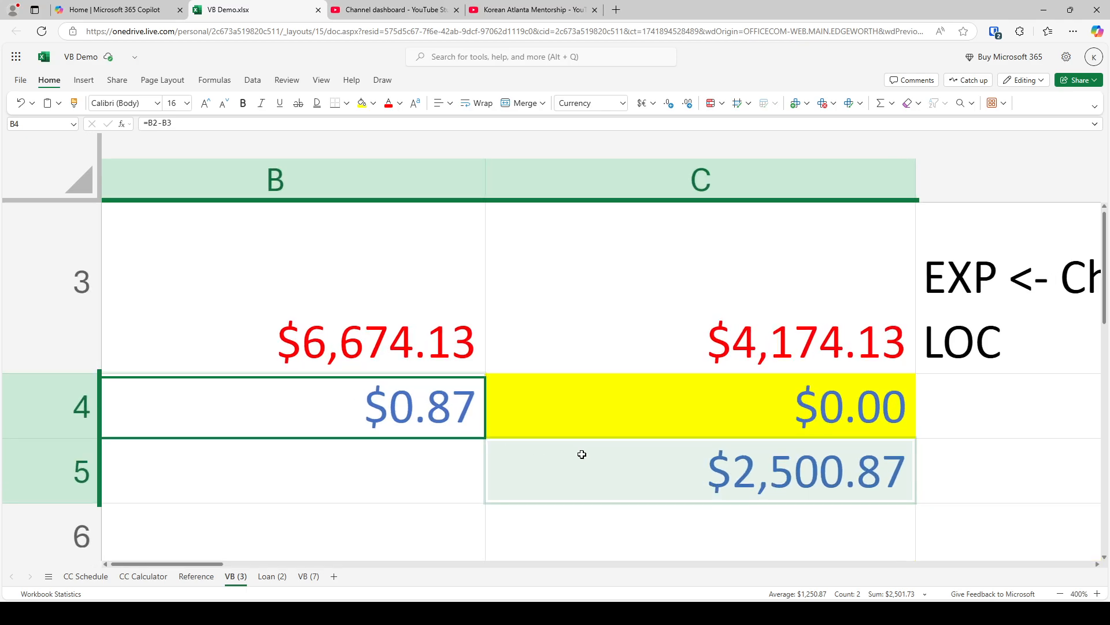
click(582, 454)
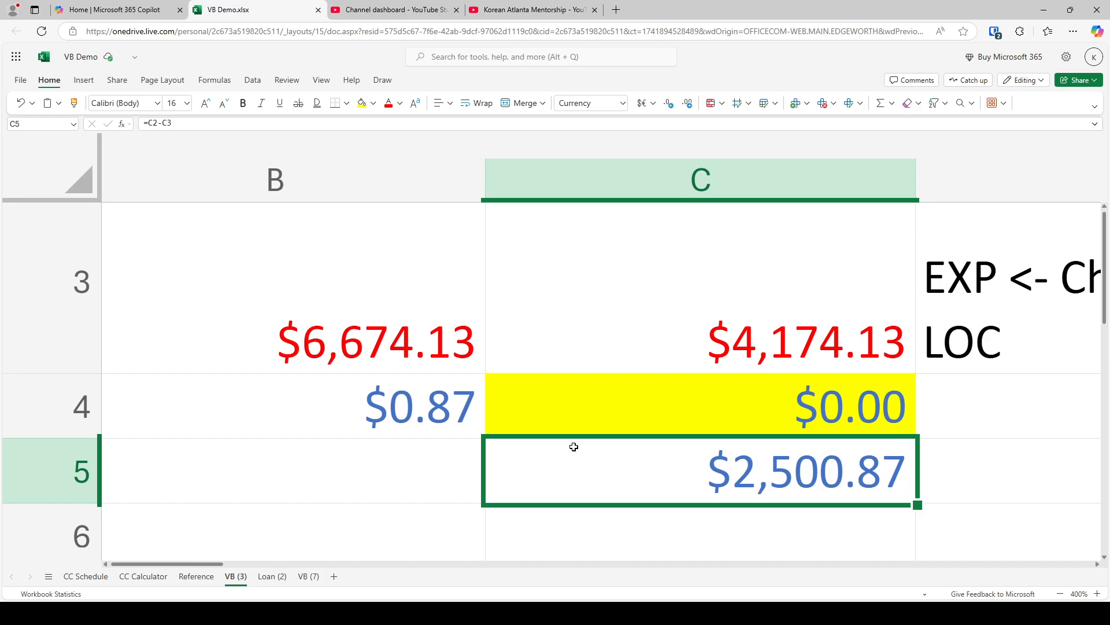
scroll(565, 436, down, 1)
scroll(565, 436, down, 3)
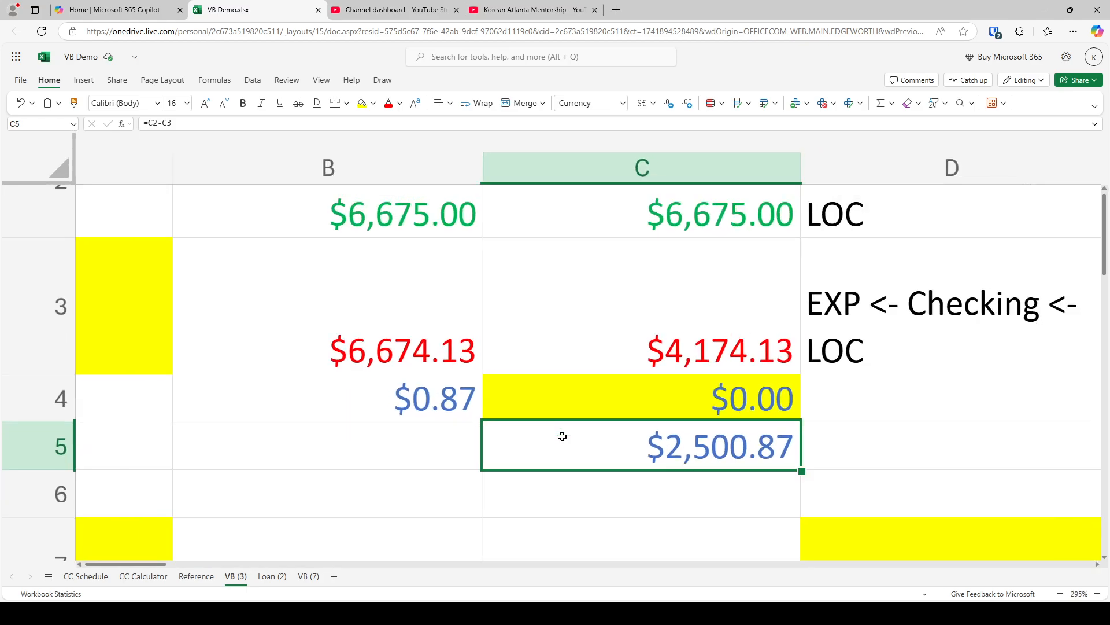
Compare income in B2:C2, expenses in B3:C3, and savings versus cash flow in B4 and C5 between the two methods
drag(410, 207, 563, 212)
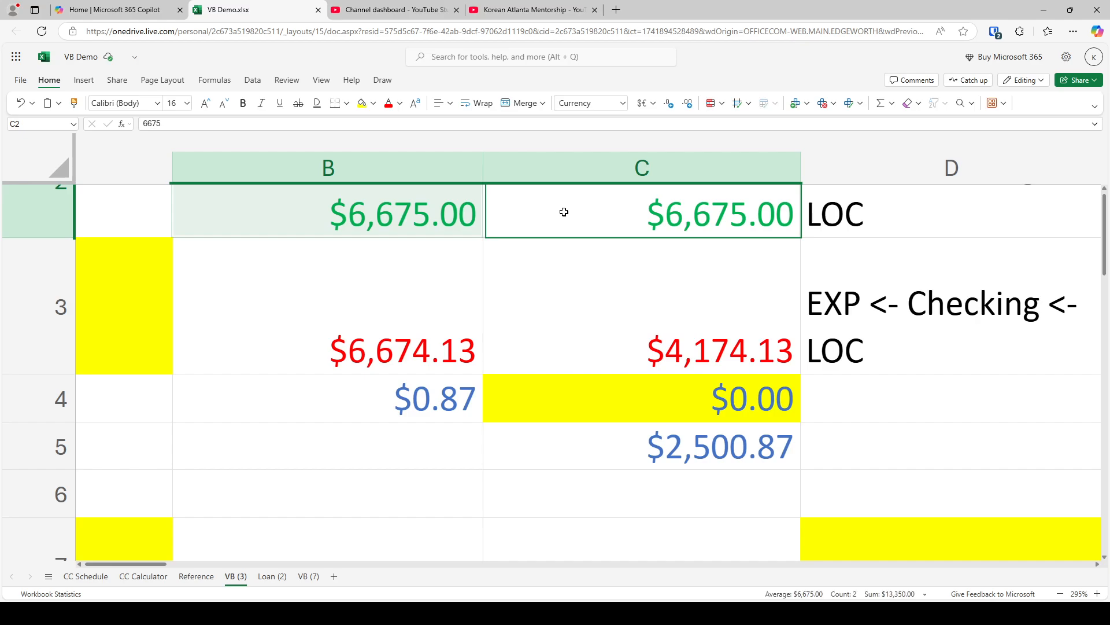
scroll(563, 212, down, 4)
scroll(557, 241, up, 1)
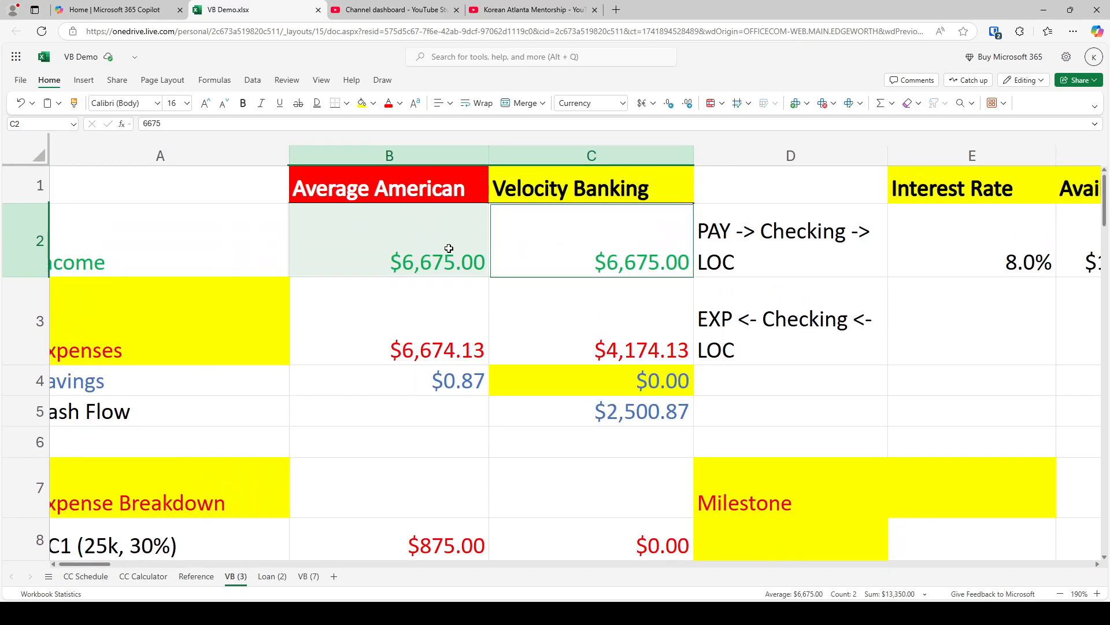
click(435, 253)
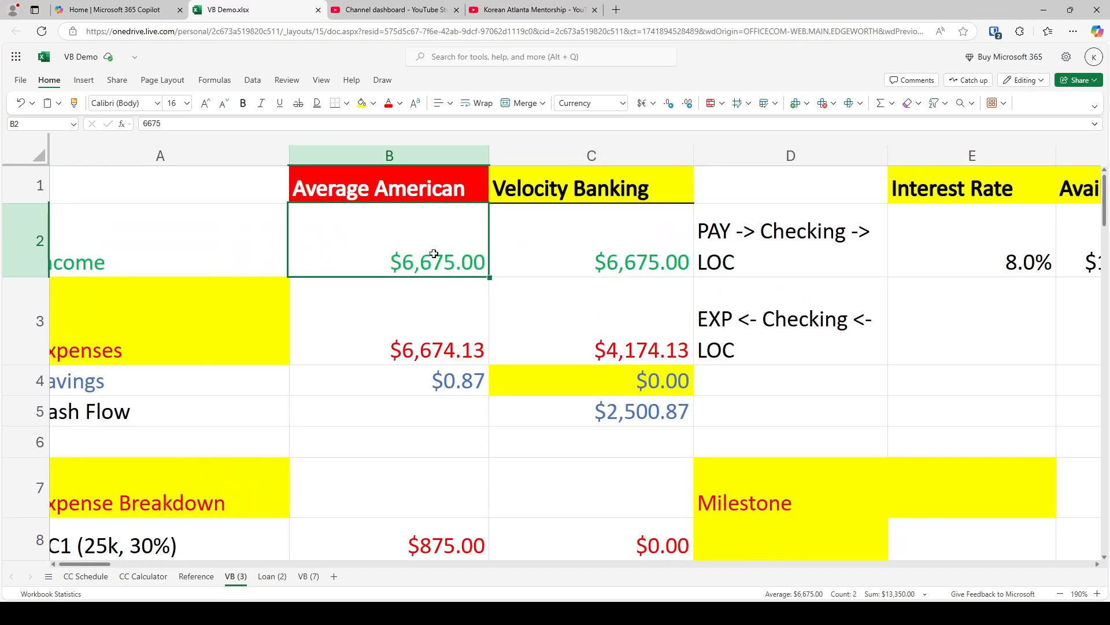
click(575, 245)
click(442, 326)
click(628, 326)
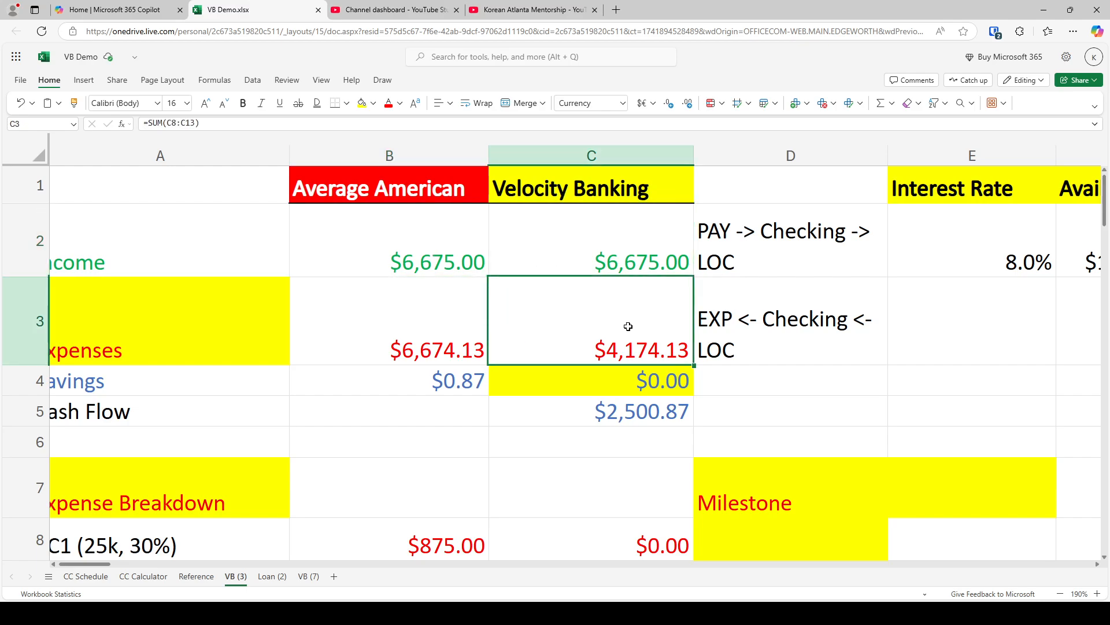
click(431, 379)
ctrl+click(619, 409)
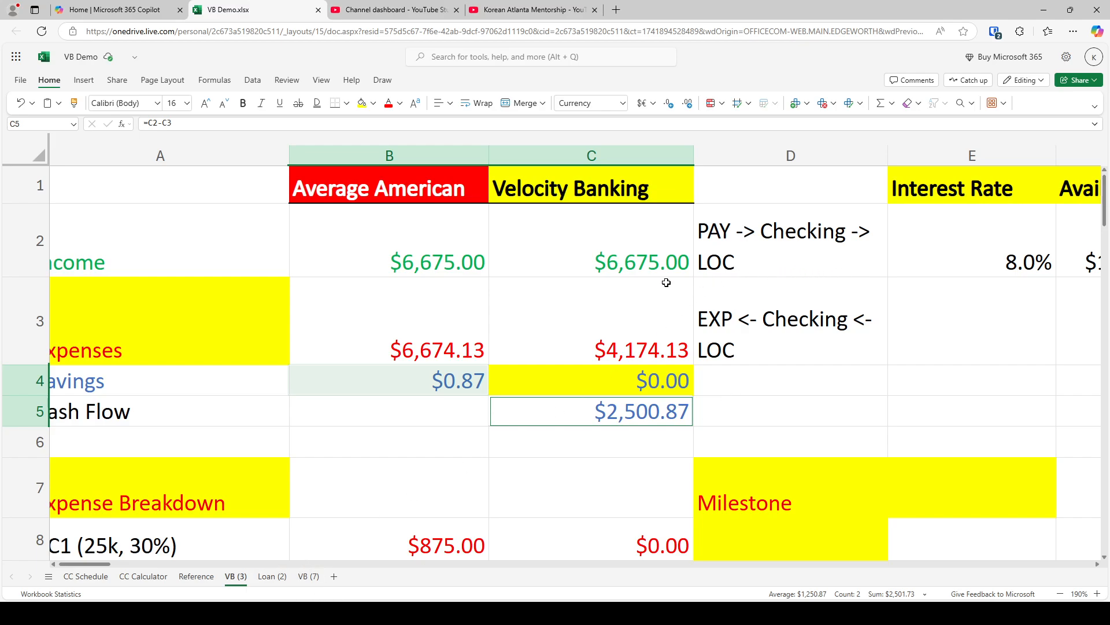
Enter the formula =I2+1 in I3 to number the first month of the line of credit schedule
click(775, 240)
key(Right)
key(Right)
key(Right)
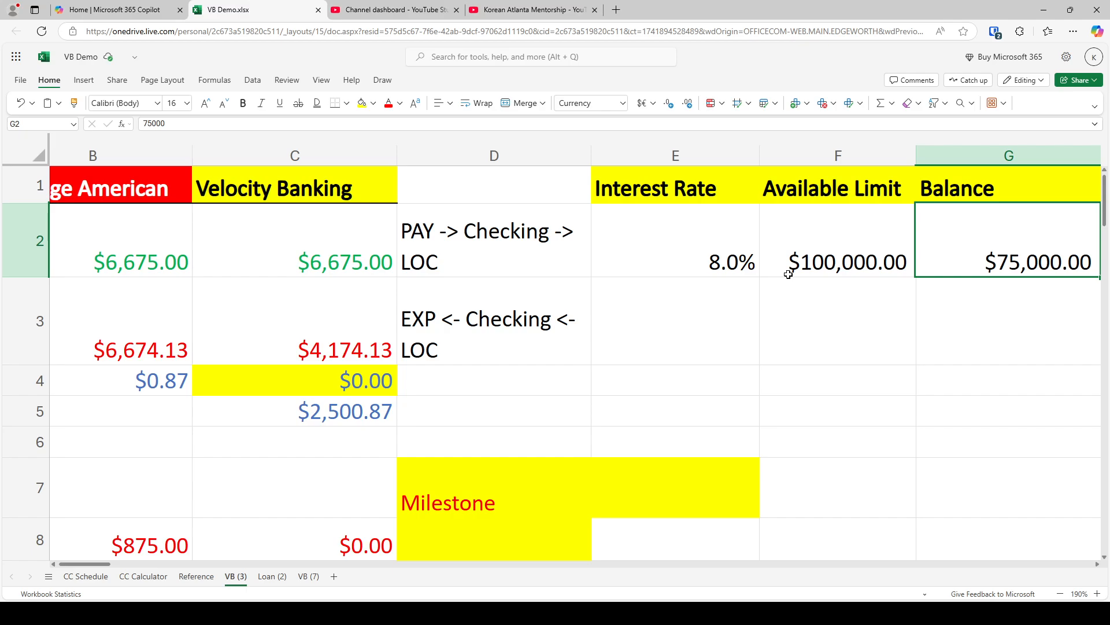
key(Right)
key(Down)
key(Right)
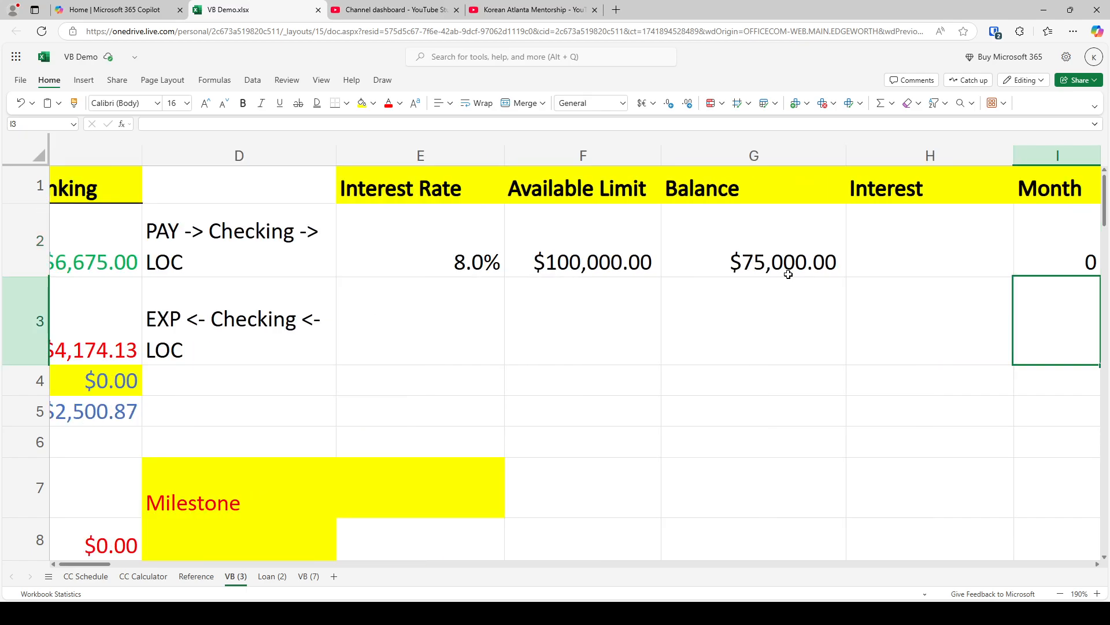
text(=I2)
key(ctrl+Return)
click(229, 126)
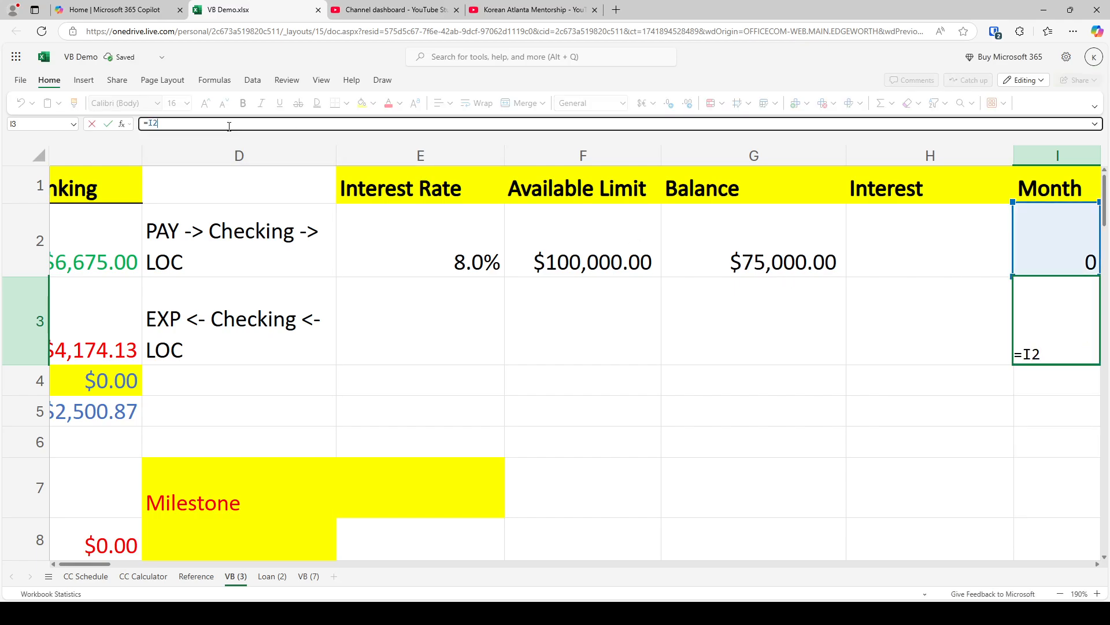
text(+1)
key(Return)
Enter the formula =G2+H2-2500.87 in G3 to calculate the line of credit balance after one month
key(Up)
key(Left)
key(Left)
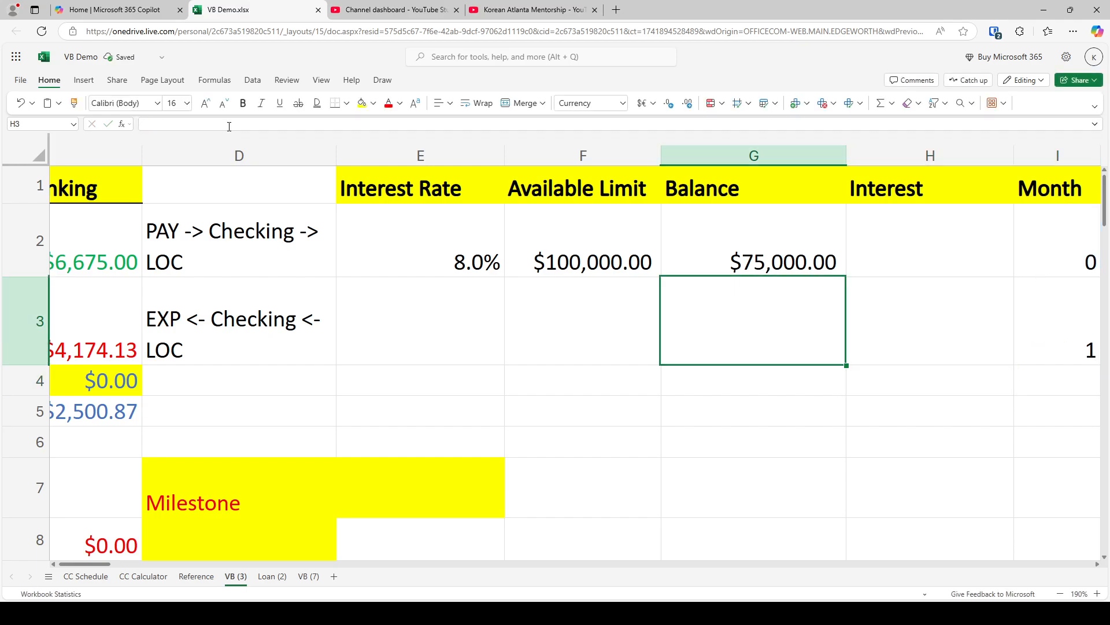
key(Up)
key(Down)
text(=g2+h2)
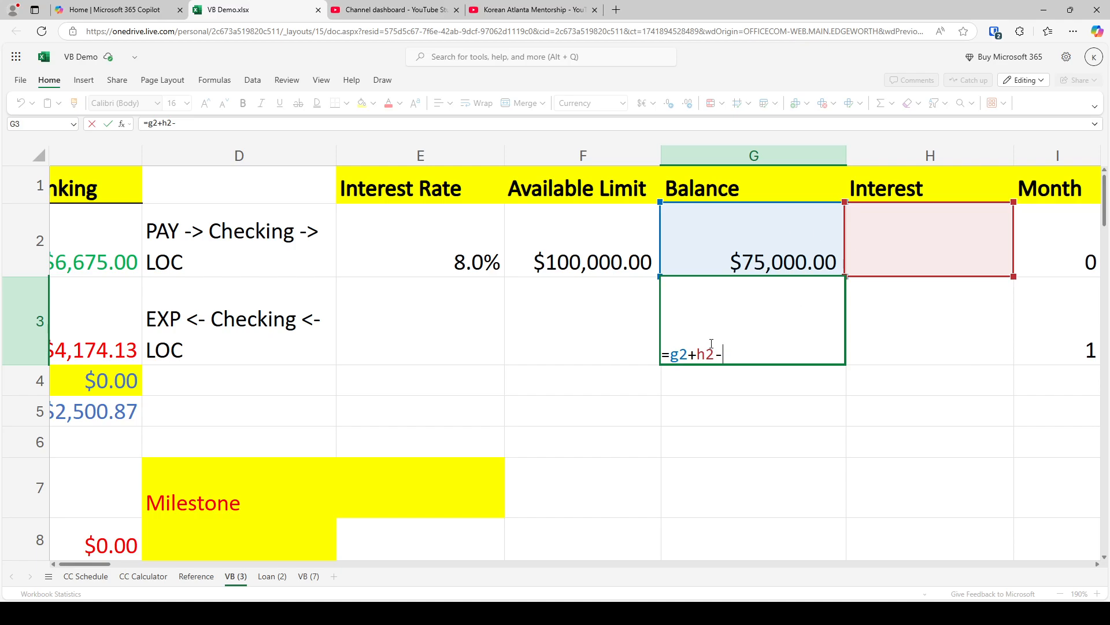
text(2,500.87)
key(Return)
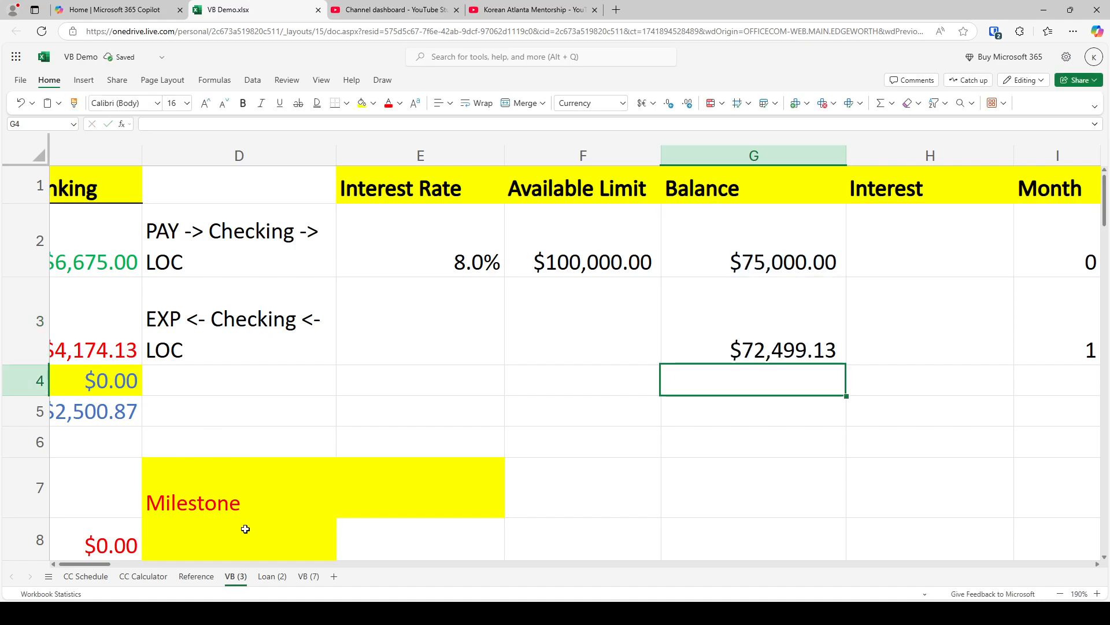
Review the Velocity Banking income in C2, the month 1 balance in G3 and the cash flow in C5
drag(115, 567, 86, 566)
click(626, 237)
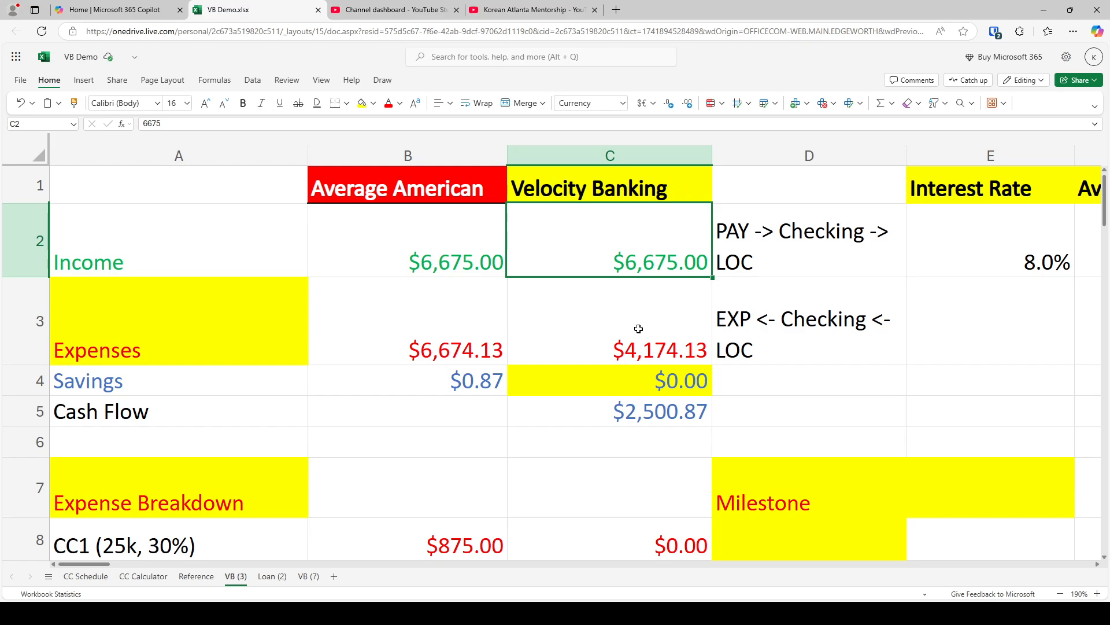
key(Right)
key(Right)
key(Right)
key(Right)
key(Down)
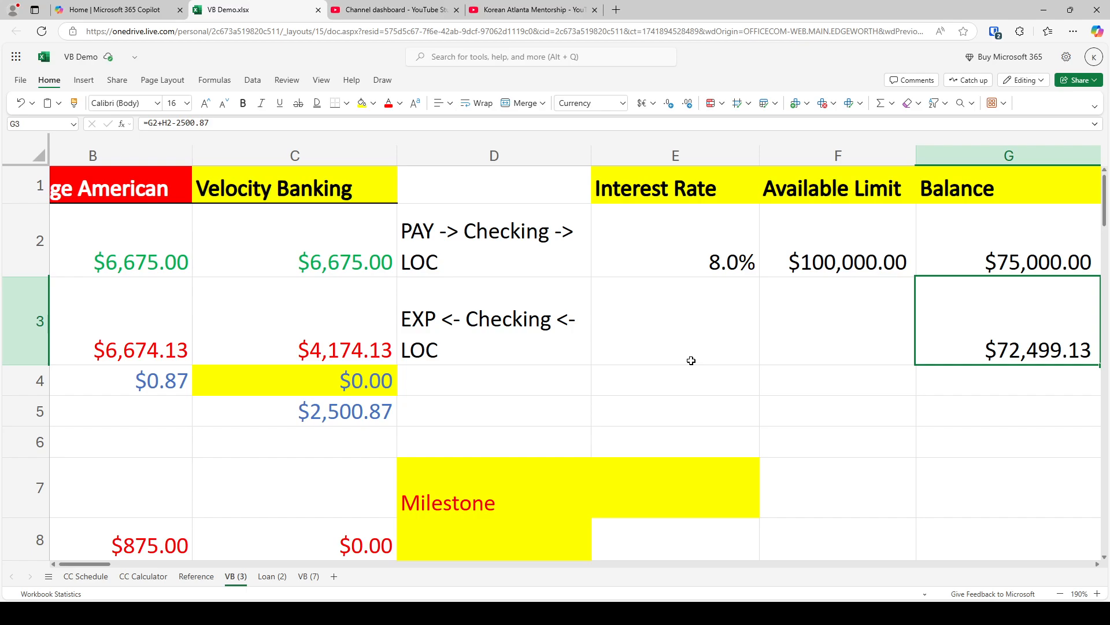
key(Left)
key(Left)
key(Left)
key(Left)
key(Down)
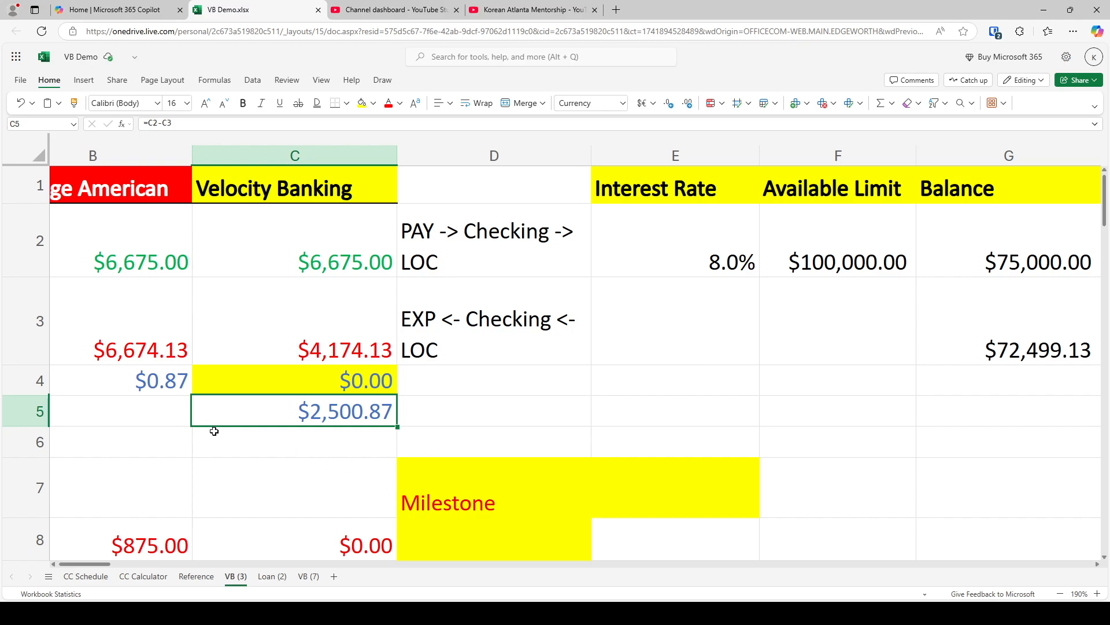
Compare the Average American savings in B4 with the Velocity Banking cash flow in C5
click(160, 386)
scroll(143, 379, left, 3)
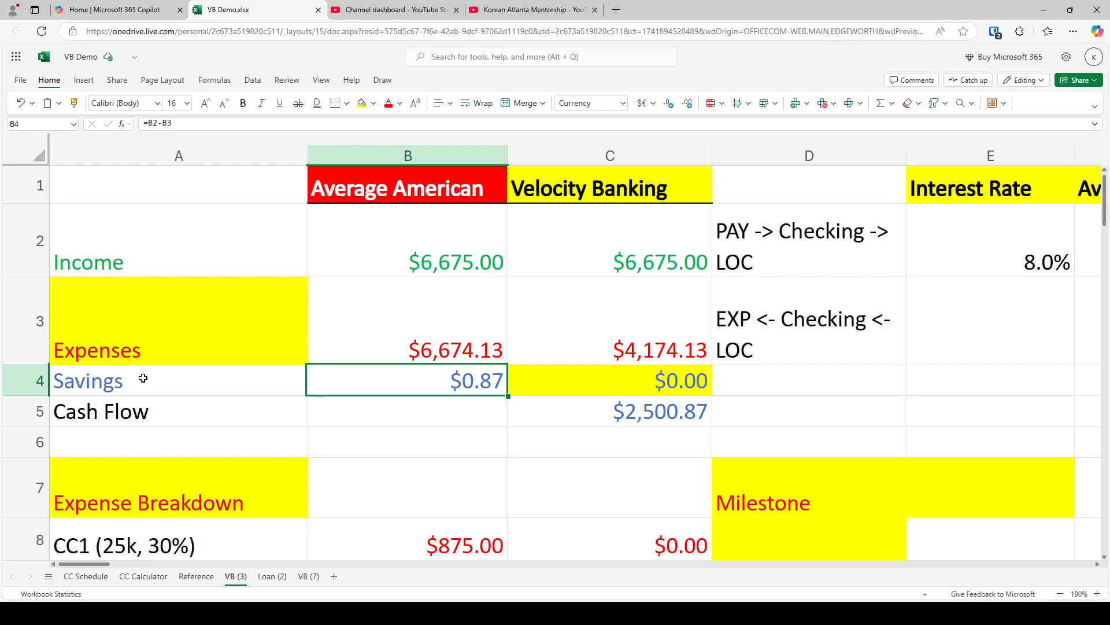
key(Down)
key(Right)
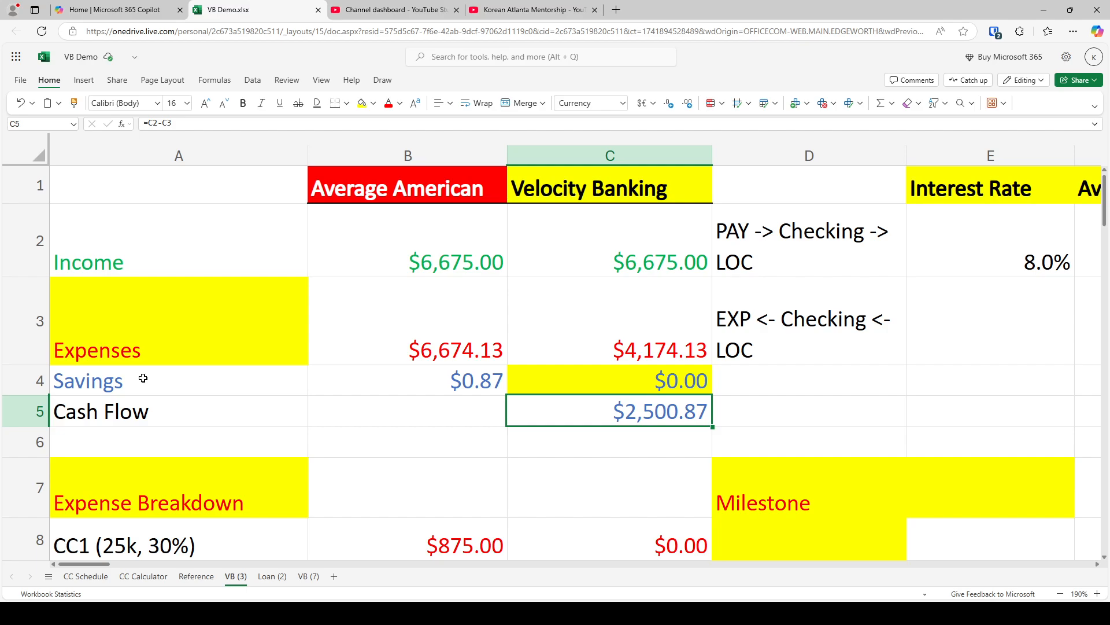
Enter the formula =AVERAGE(G3,G2) in H3 to average the starting and month 1 balances
key(Right)
key(Right)
key(Right)
key(Right)
key(Right)
key(Right)
key(Up)
key(Right)
key(Up)
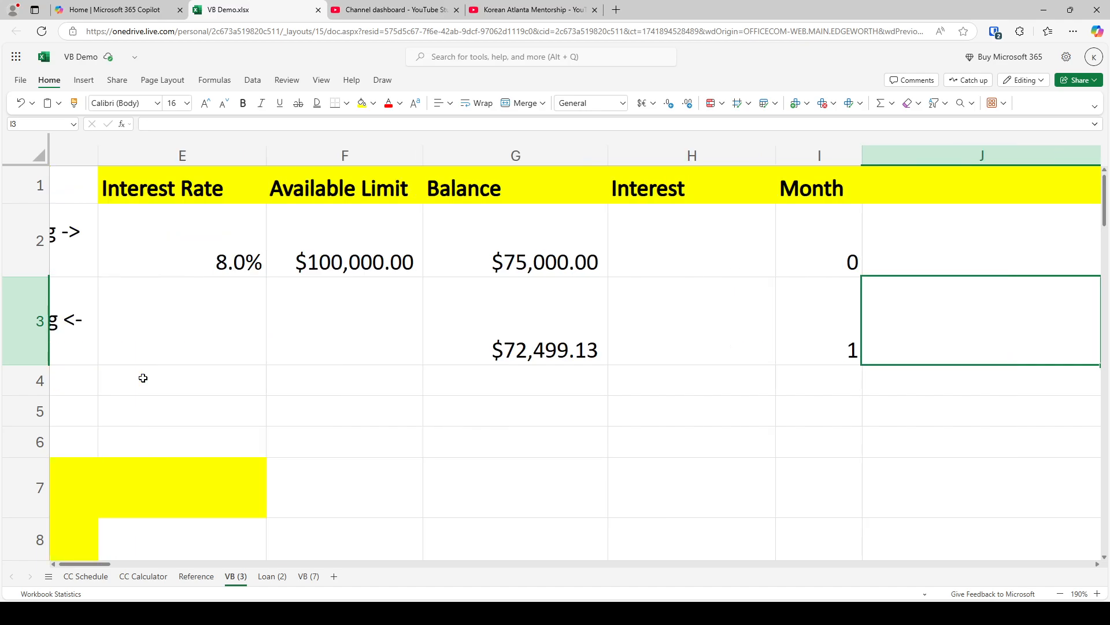
key(Left)
key(Left)
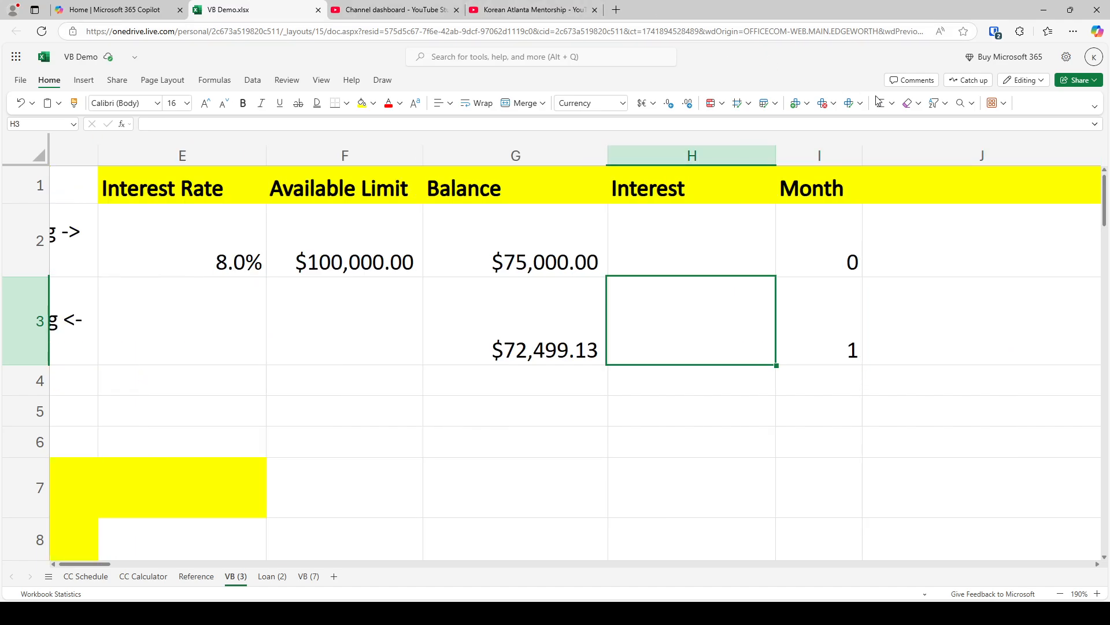
click(893, 103)
click(905, 108)
ctrl+click(548, 241)
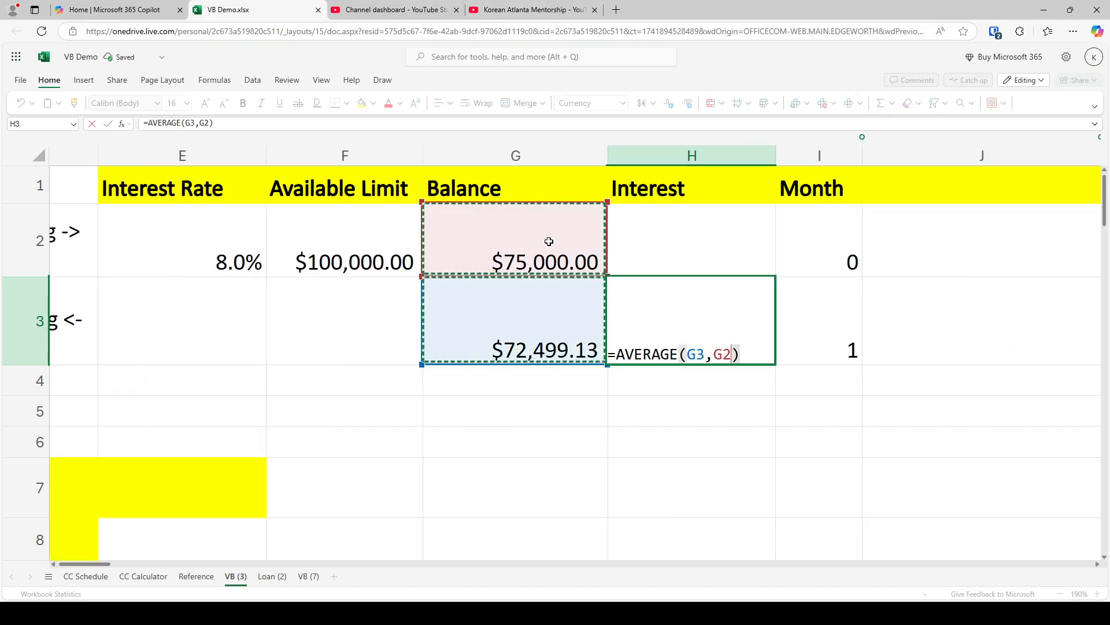
key(Return)
key(Up)
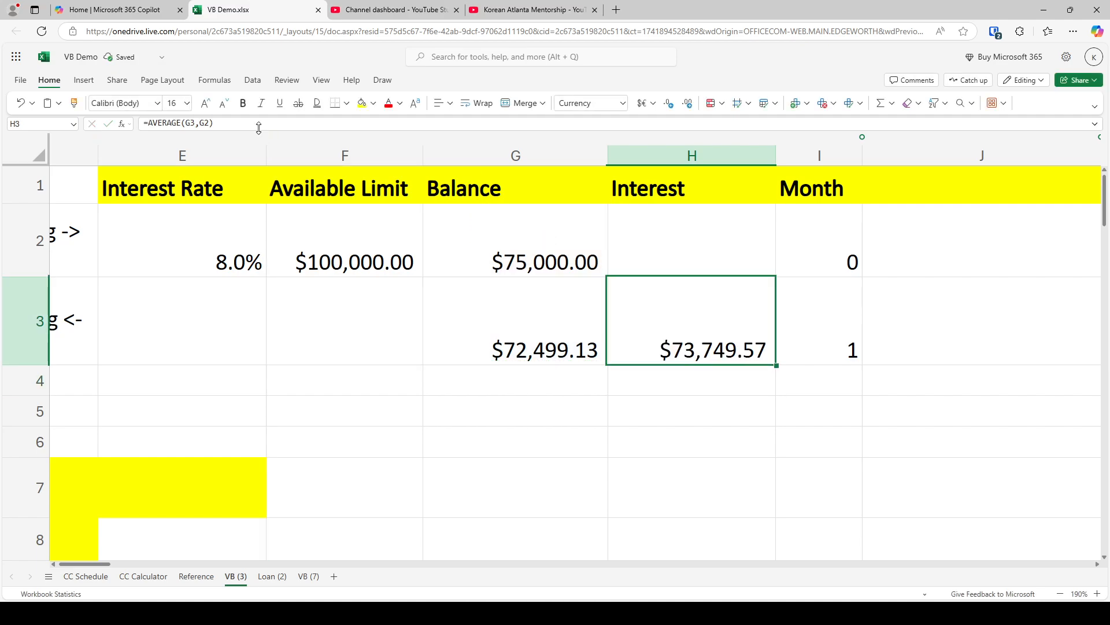
Extend the H3 formula to =AVERAGE(G3,G2)*.08/12 to calculate one month's interest at 8%
click(259, 126)
text(*.)
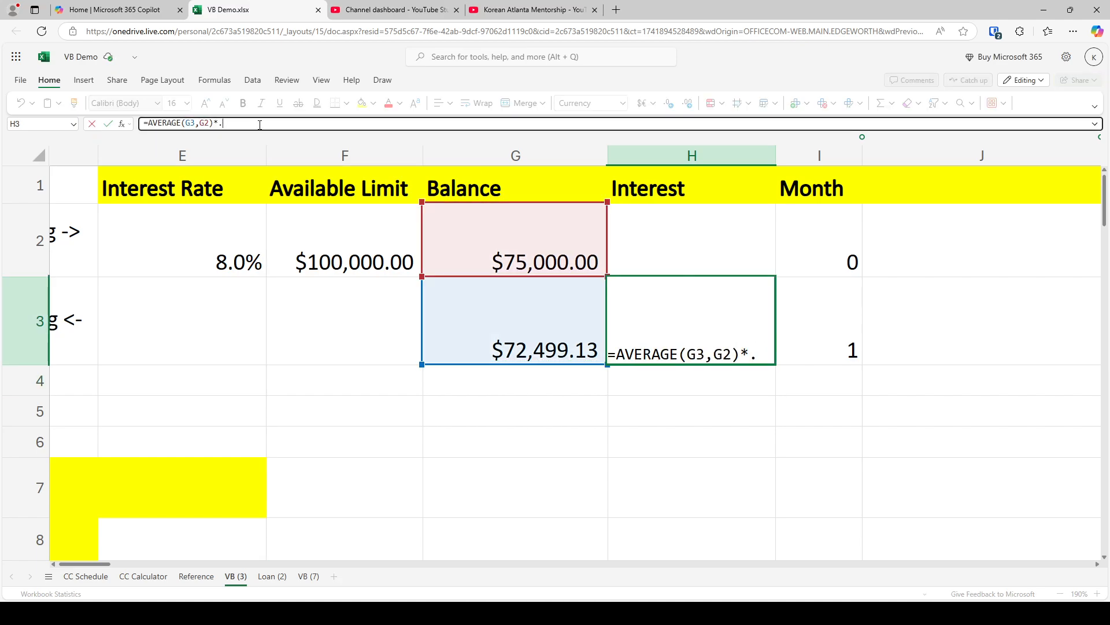
text(08/12)
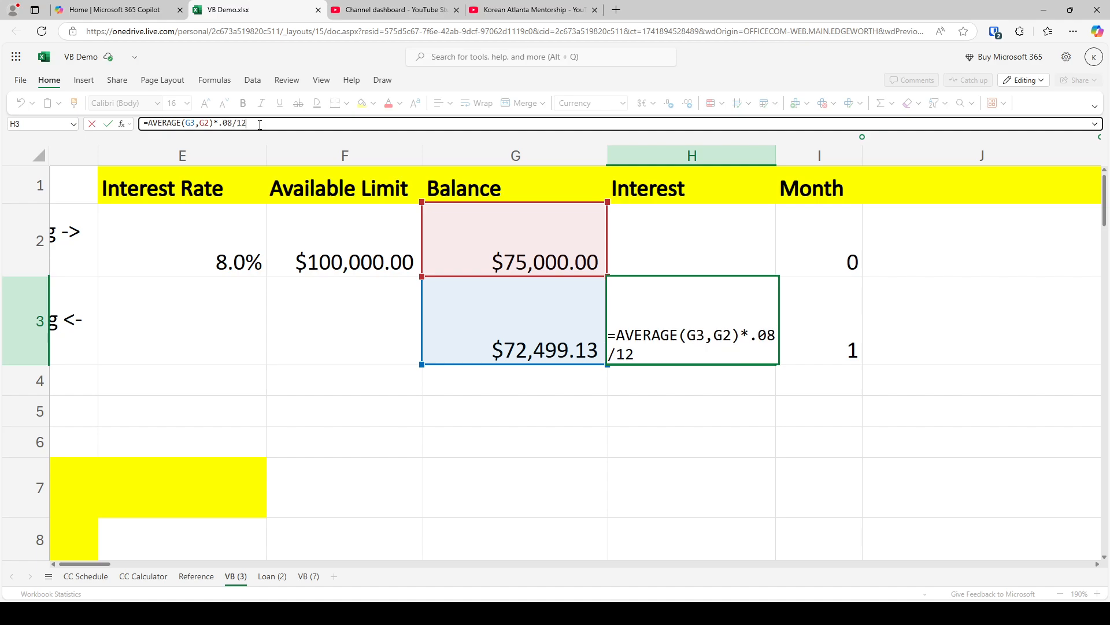
key(Return)
Copy the month 1 balance, interest and month formulas in G3:I3 down through row 18
key(Up)
key(Left)
key(shift+Right)
key(shift+Right)
key(ctrl+c)
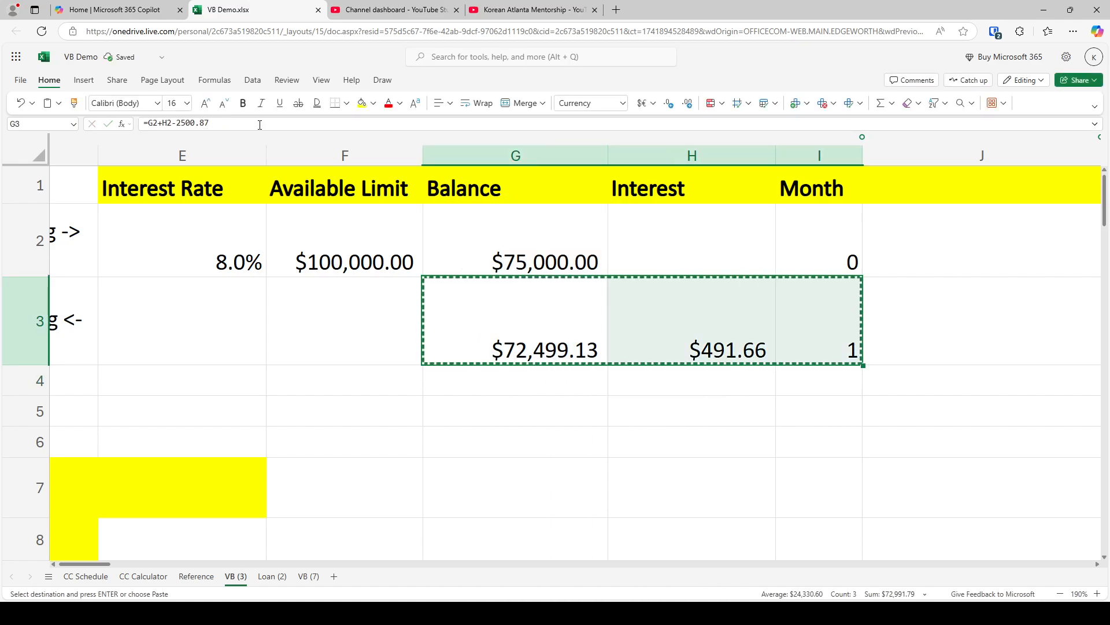
ctrl+scroll(528, 277, down, 5)
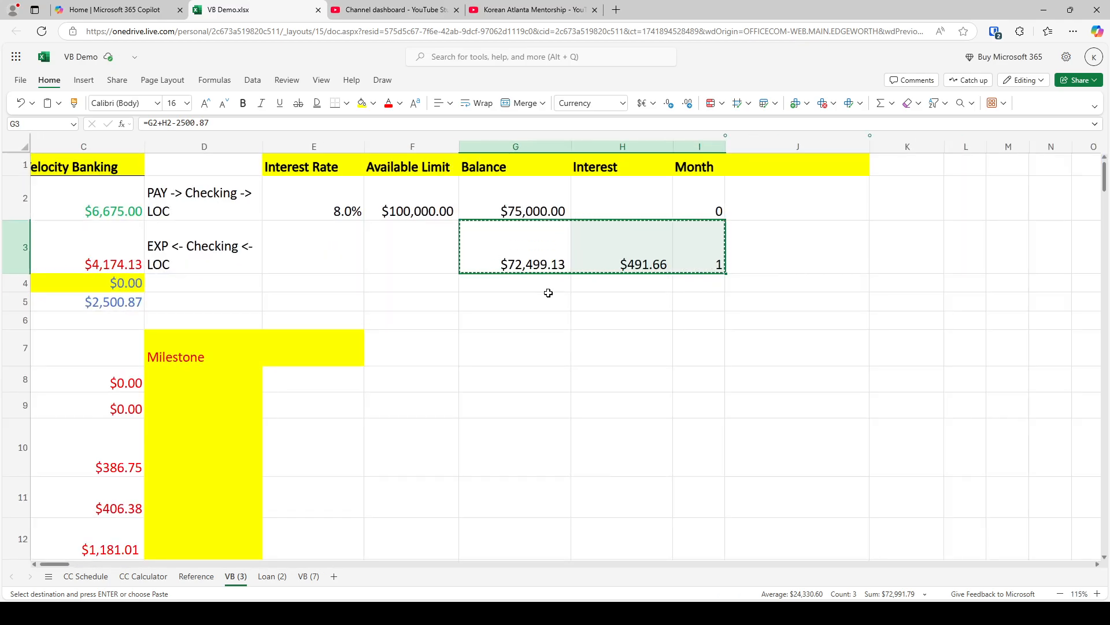
key(shift+Down)
key(shift+Down)
key(shift+Down)
key(shift+Down)
key(shift+Down)
key(shift+Down)
key(shift+Down)
key(shift+Down)
key(shift+Down)
key(shift+Down)
key(shift+Down)
key(shift+Down)
key(shift+Down)
key(shift+Down)
key(shift+Down)
key(ctrl+v)
scroll(548, 293, down, 5)
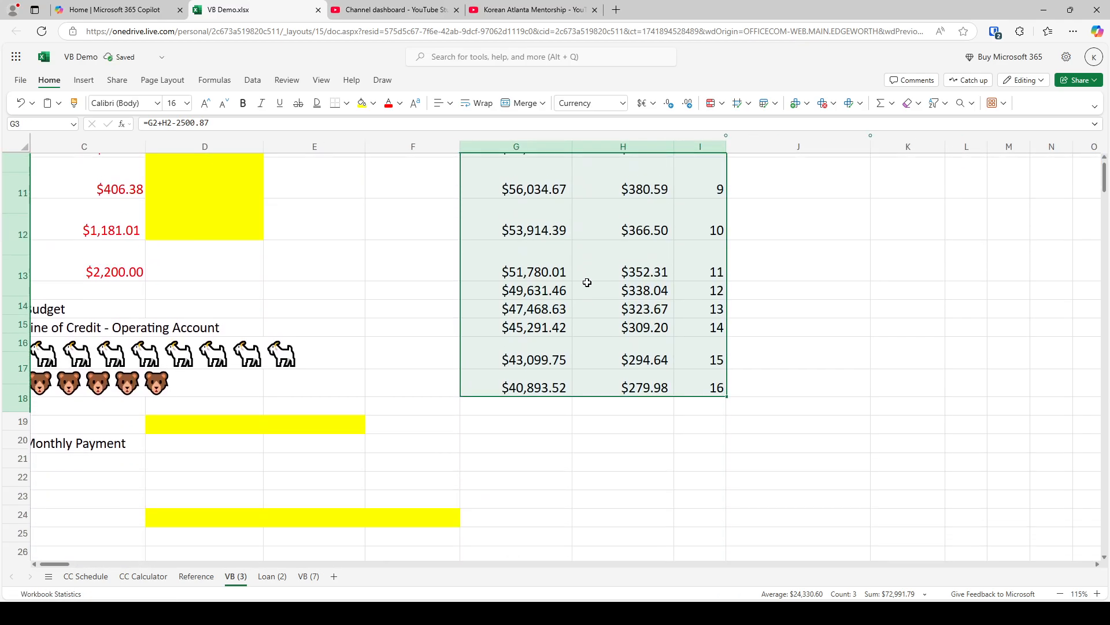
Copy the formulas in G18:I18 down through row 37 to continue the payoff schedule to month 35
click(537, 200)
key(shift+Right)
key(shift+Right)
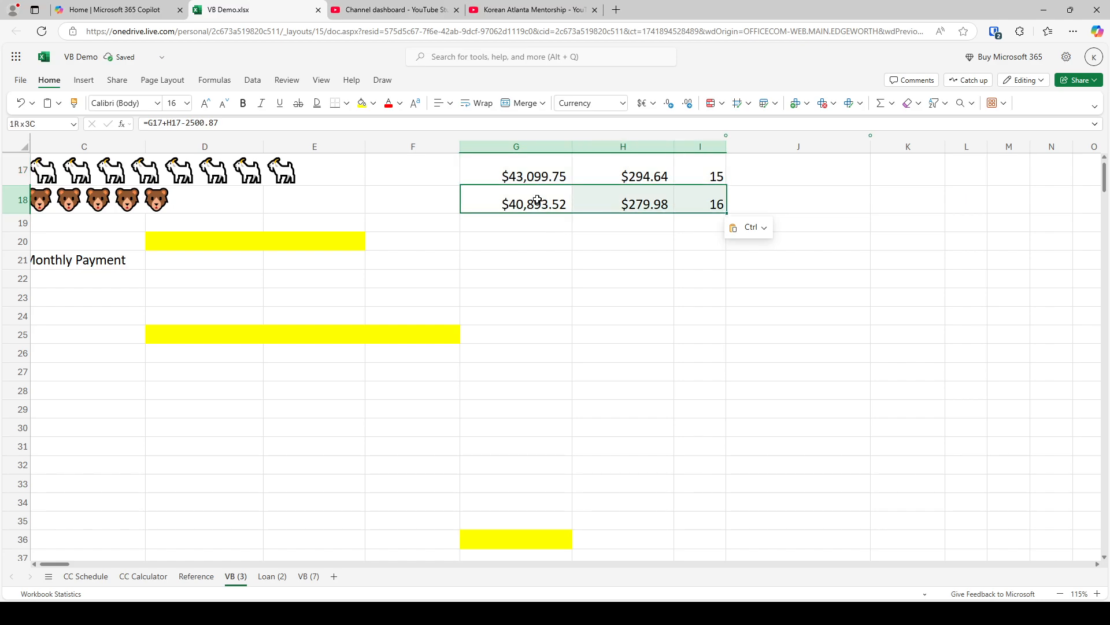
key(ctrl+c)
key(shift+Down)
key(shift+Down)
key(shift+Down)
key(shift+Down)
key(shift+Down)
key(shift+Down)
key(shift+Down)
key(shift+Down)
key(shift+Down)
key(shift+Down)
key(shift+Down)
key(shift+Down)
key(shift+Down)
key(shift+Down)
key(shift+Down)
key(shift+Down)
key(shift+Down)
key(shift+Down)
key(ctrl+v)
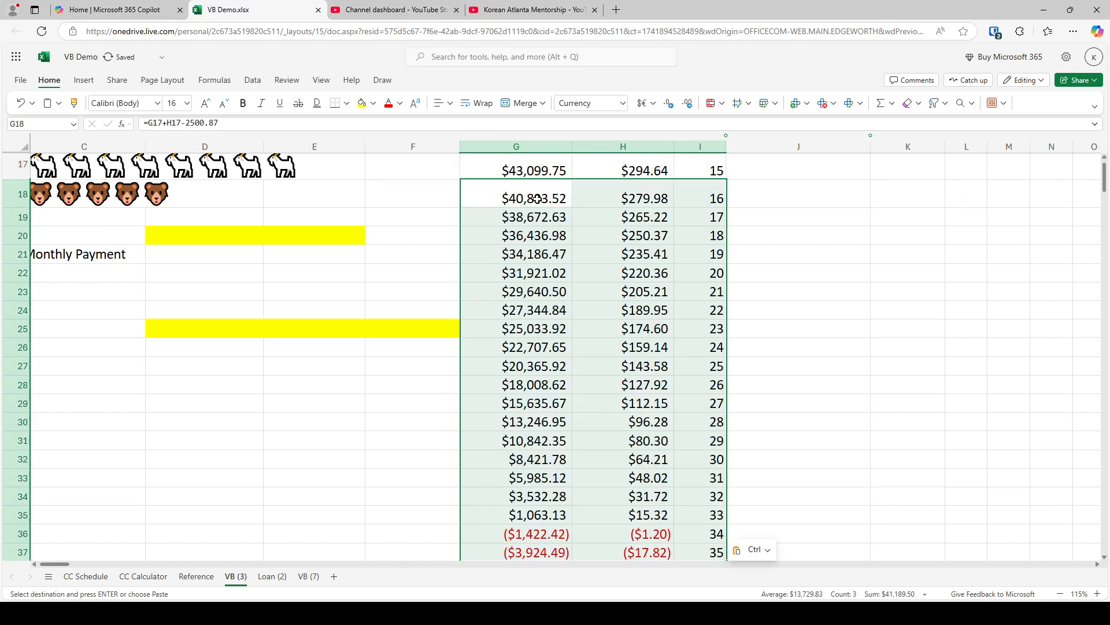
Highlight the first negative balance, in G36 at month 34, with yellow fill
scroll(538, 347, down, 2)
click(537, 416)
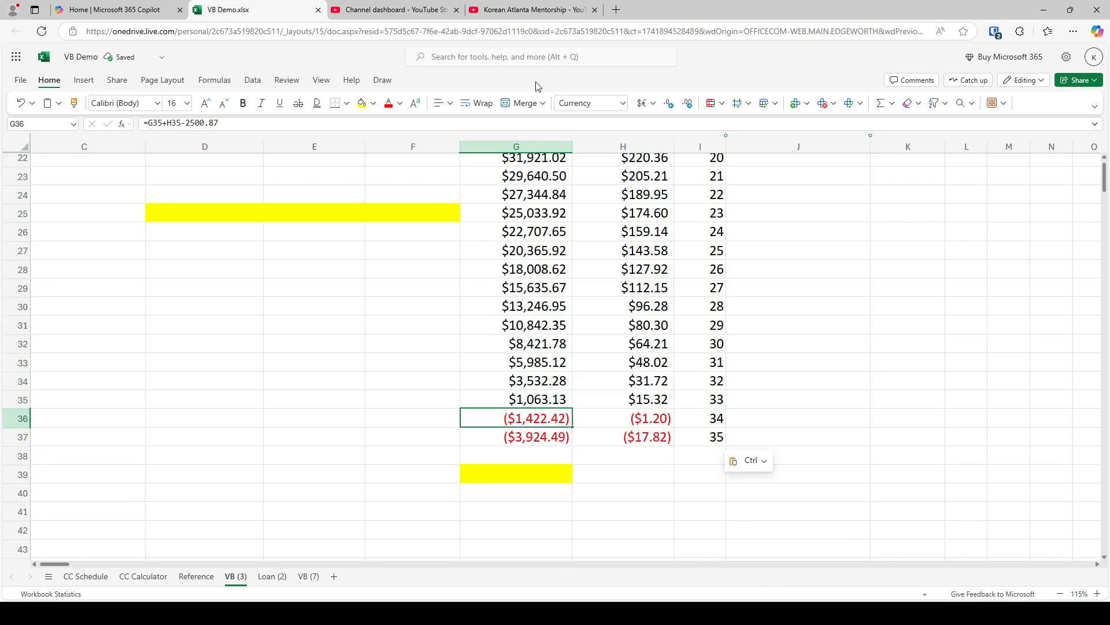
click(361, 103)
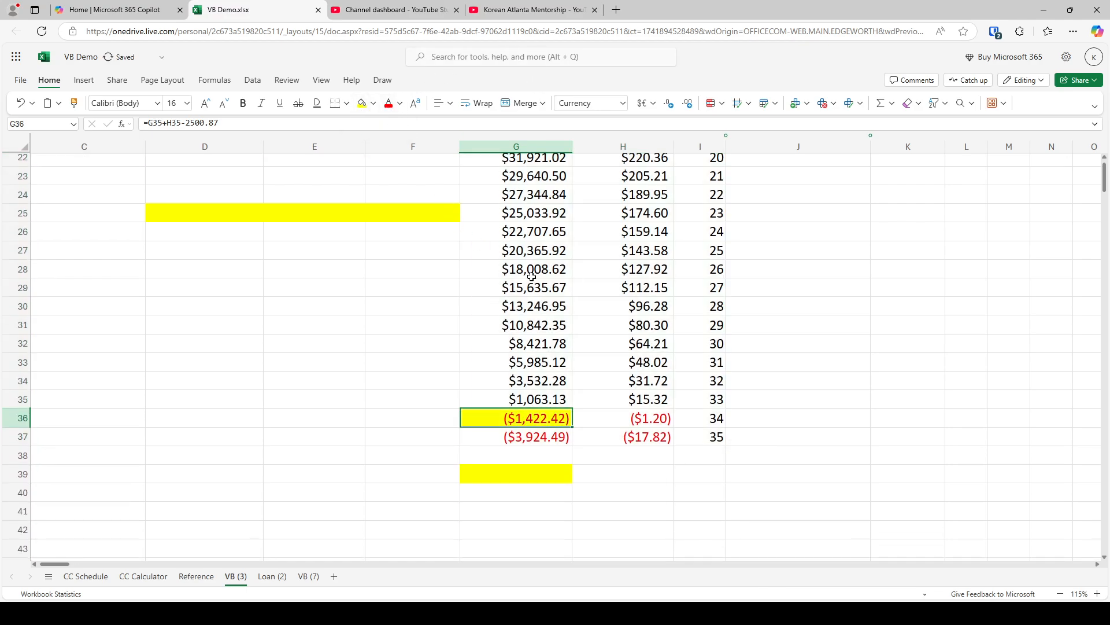
Enter "34 months, 75k" in D8 as the payoff milestone for CC1
scroll(584, 260, up, 7)
scroll(582, 242, up, 1)
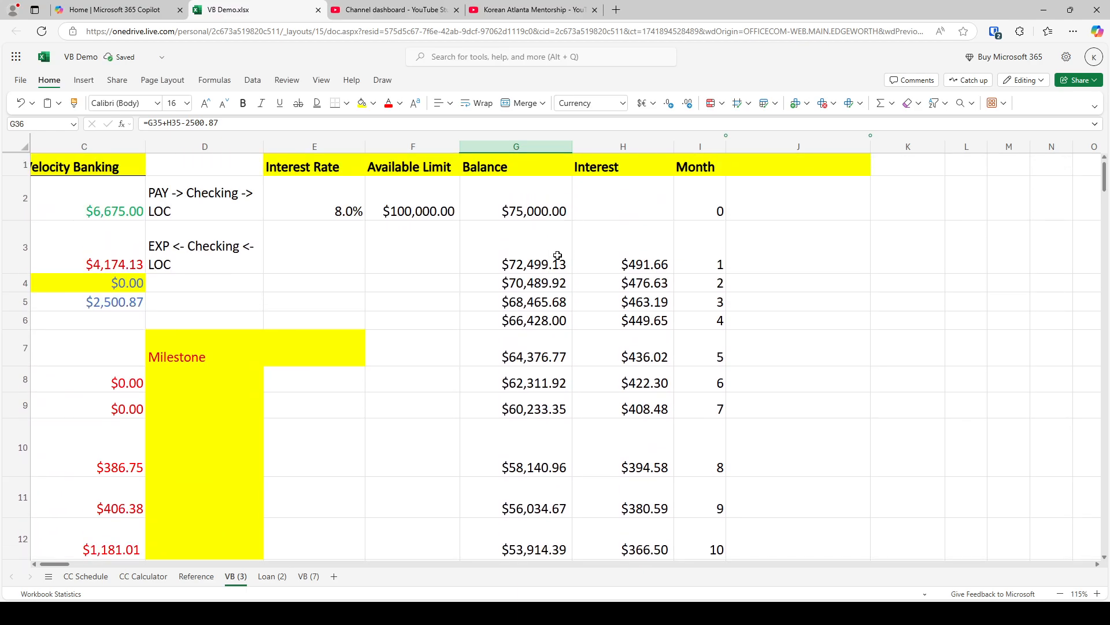
click(194, 391)
click(215, 390)
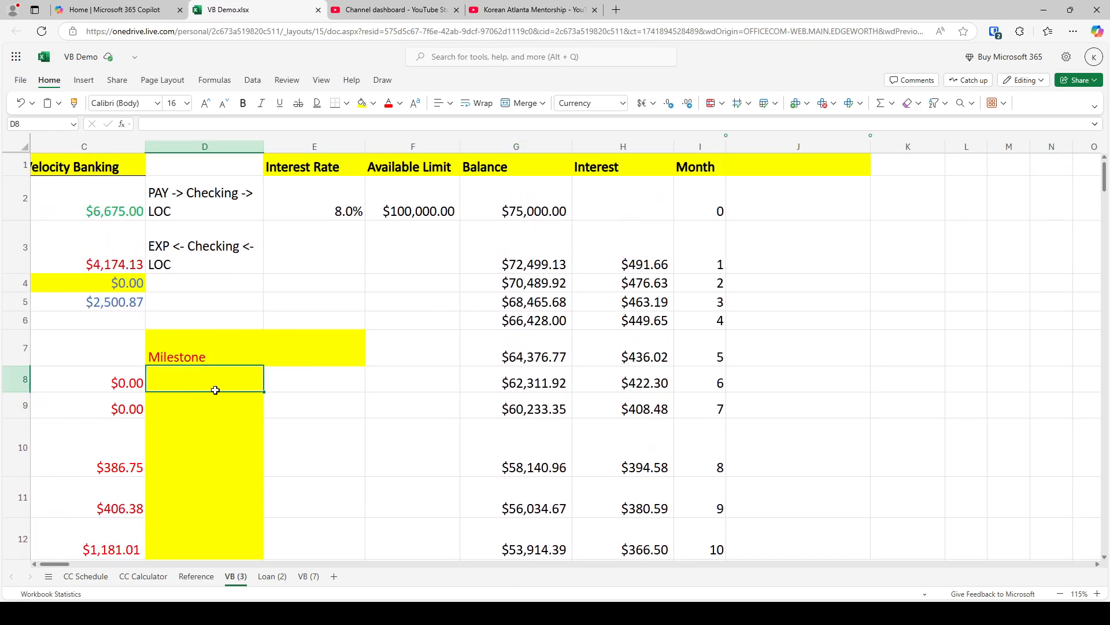
text(34 months)
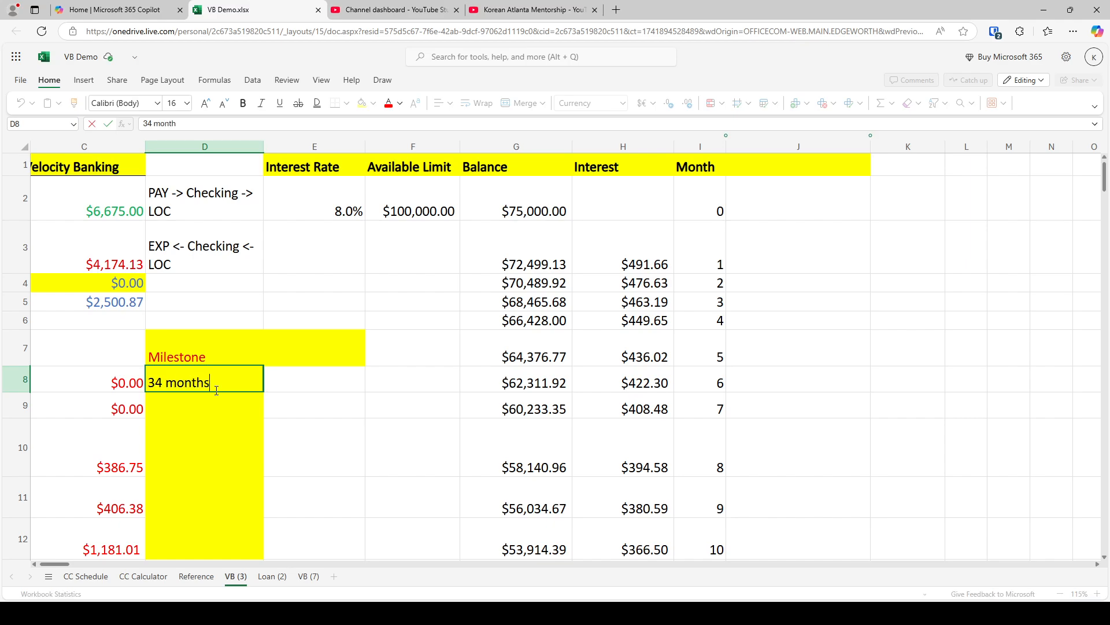
text(, 75k)
key(Return)
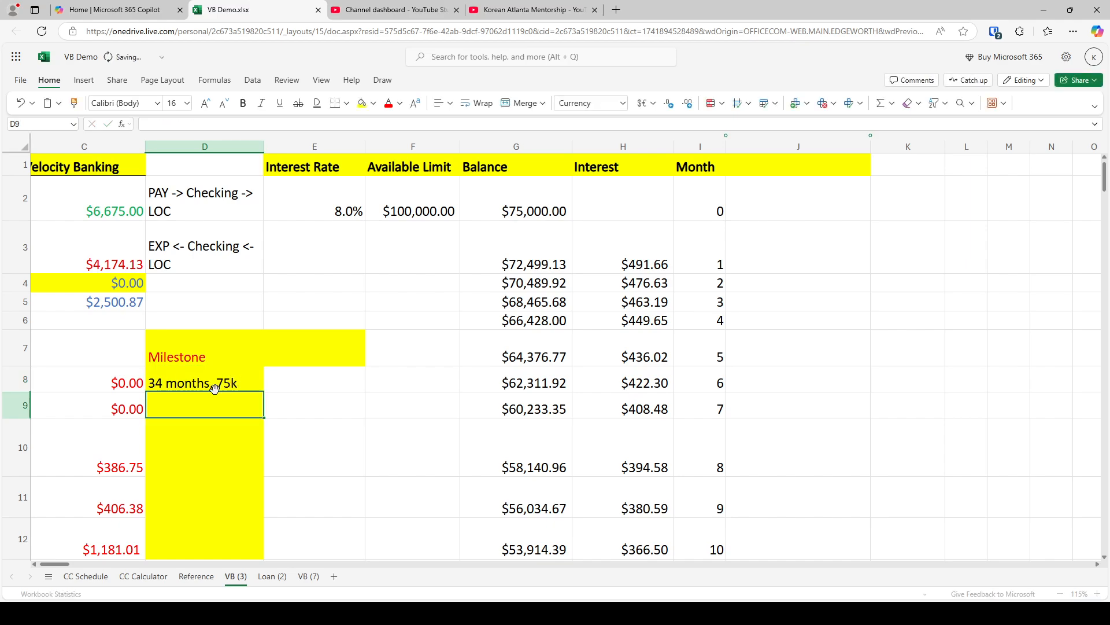
Copy the milestone in D8 to D9 for CC2
key(Home)
key(Right)
key(Right)
key(Right)
key(ctrl+c)
key(Down)
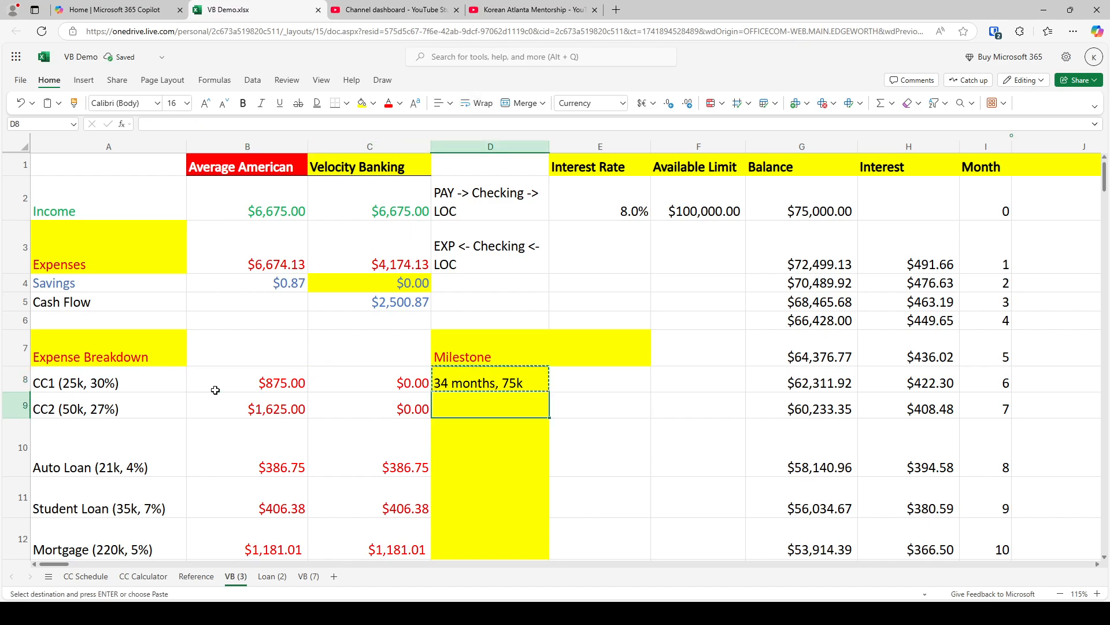
key(ctrl+v)
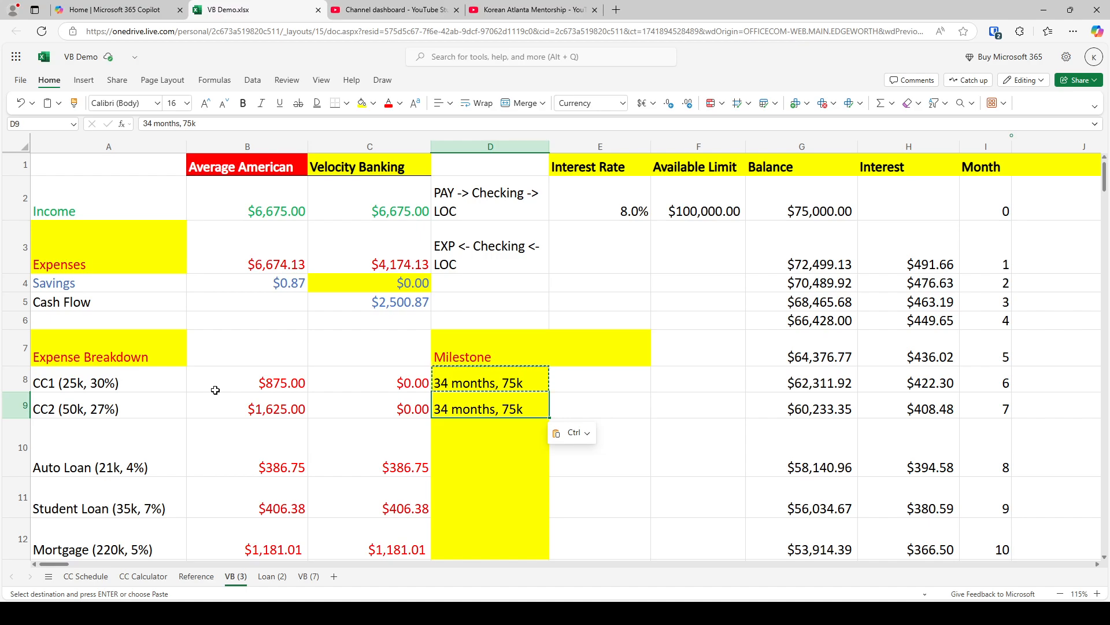
Review the remaining auto loan, student loan and mortgage entries in the expense breakdown
key(Left)
key(Left)
key(Left)
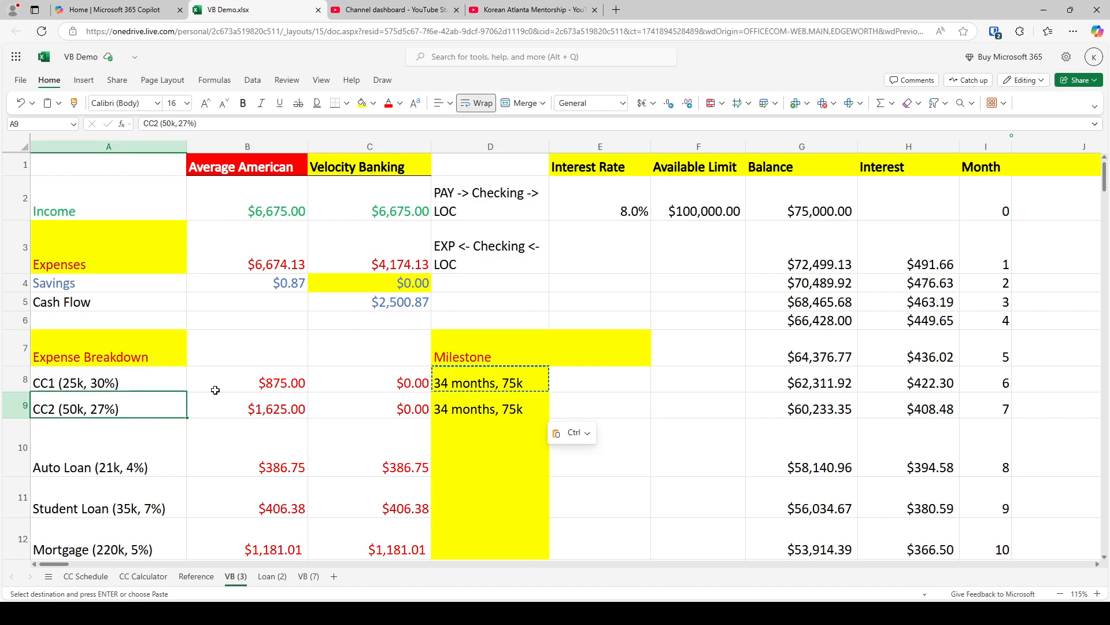
key(Down)
key(Down)
key(Down)
key(Down)
key(Down)
key(Up)
key(Up)
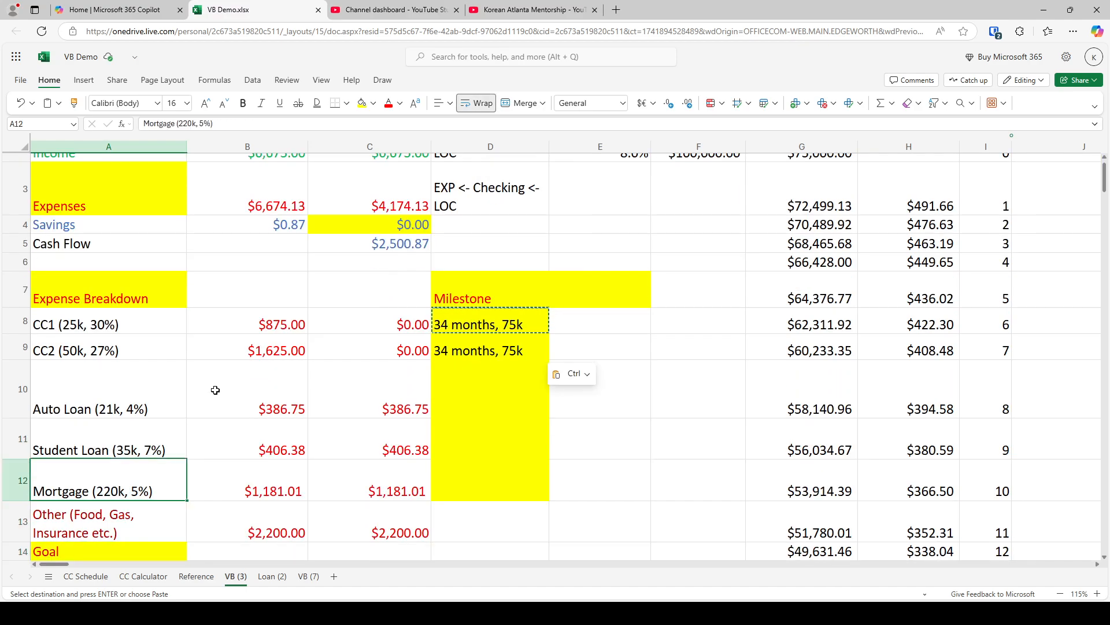
Clear the Current Month values in F2:F4 on the Loan (2) sheet
click(271, 576)
click(816, 294)
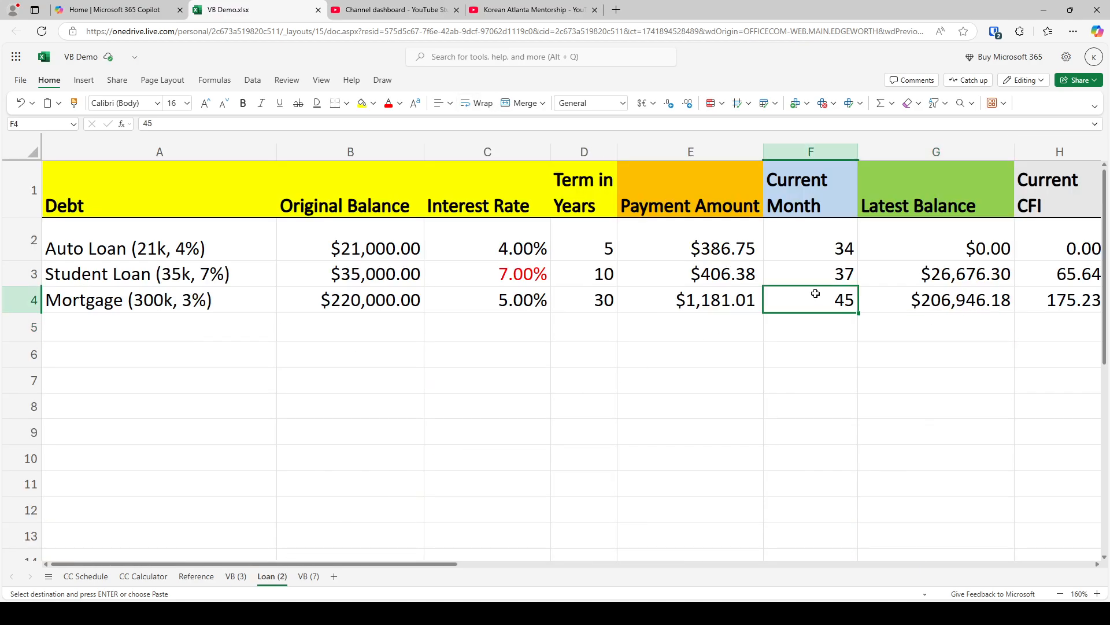
key(Right)
key(Up)
key(ctrl+c)
key(Up)
key(ctrl+v)
key(Left)
key(shift+Down)
key(shift+Down)
key(Delete)
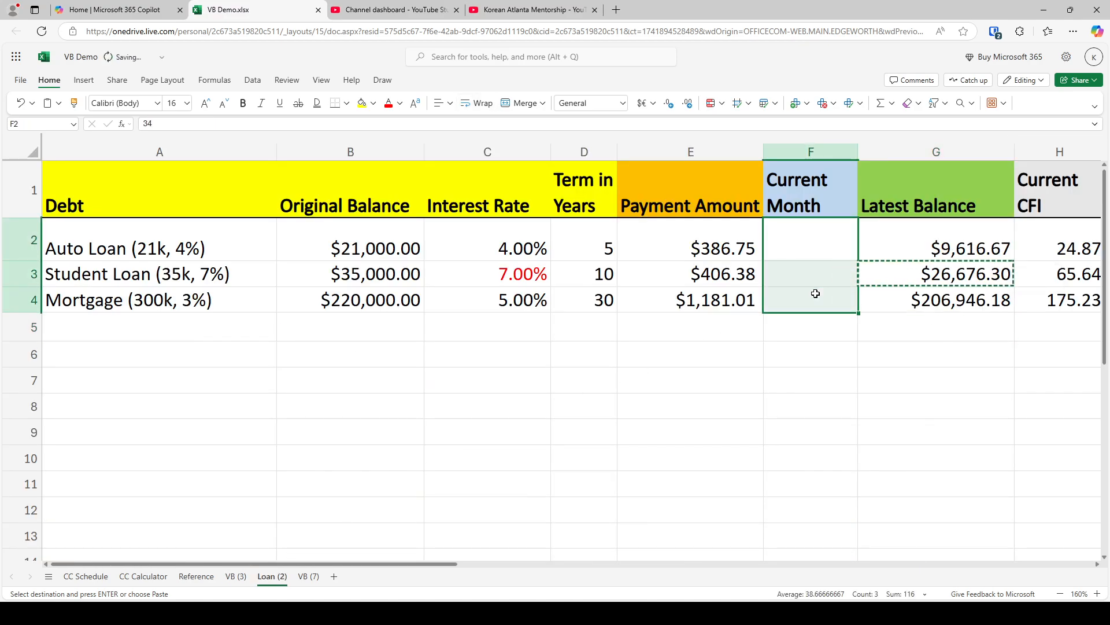
Review the original balances and interest rates of the auto loan, student loan and mortgage
key(Left)
key(Left)
key(Left)
key(Left)
key(Down)
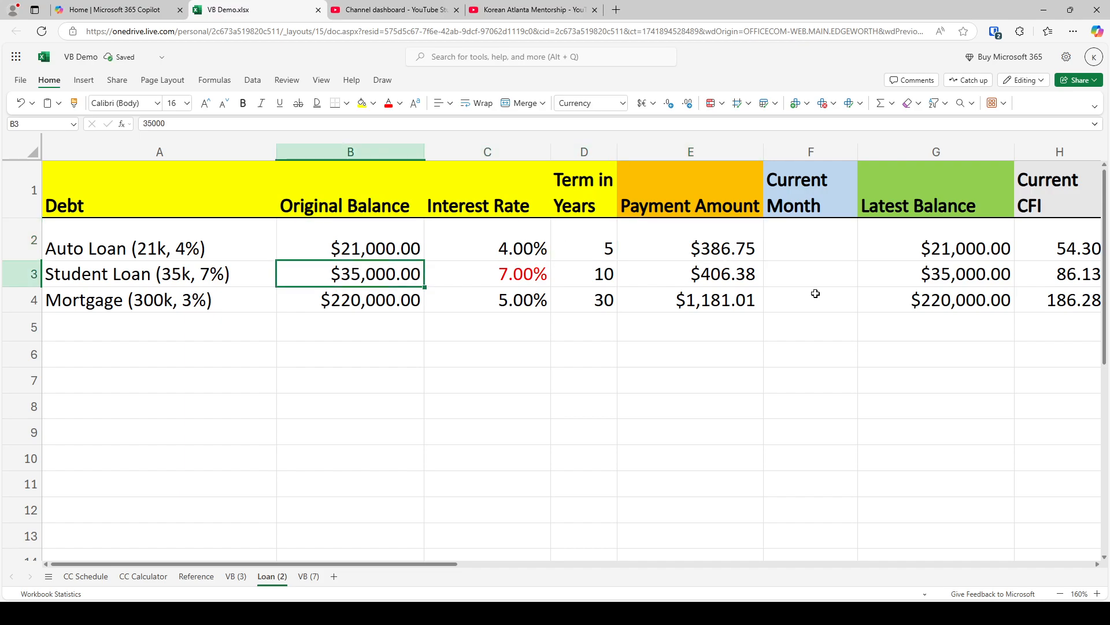
key(Right)
key(Right)
key(Left)
key(Left)
key(Up)
key(Left)
key(Down)
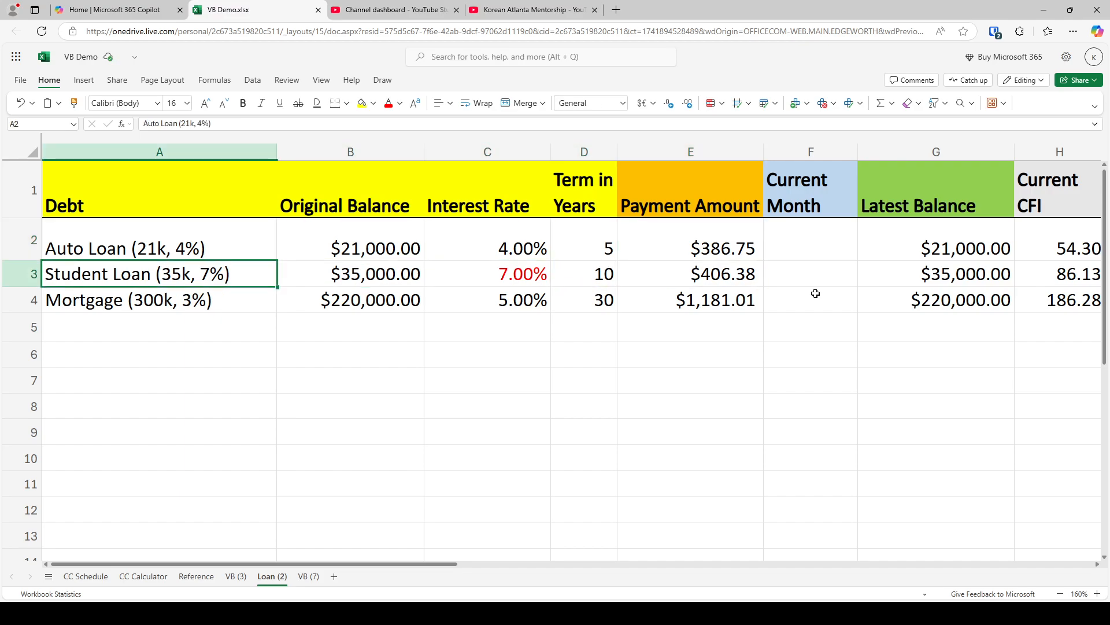
key(Down)
key(Right)
key(Right)
key(Up)
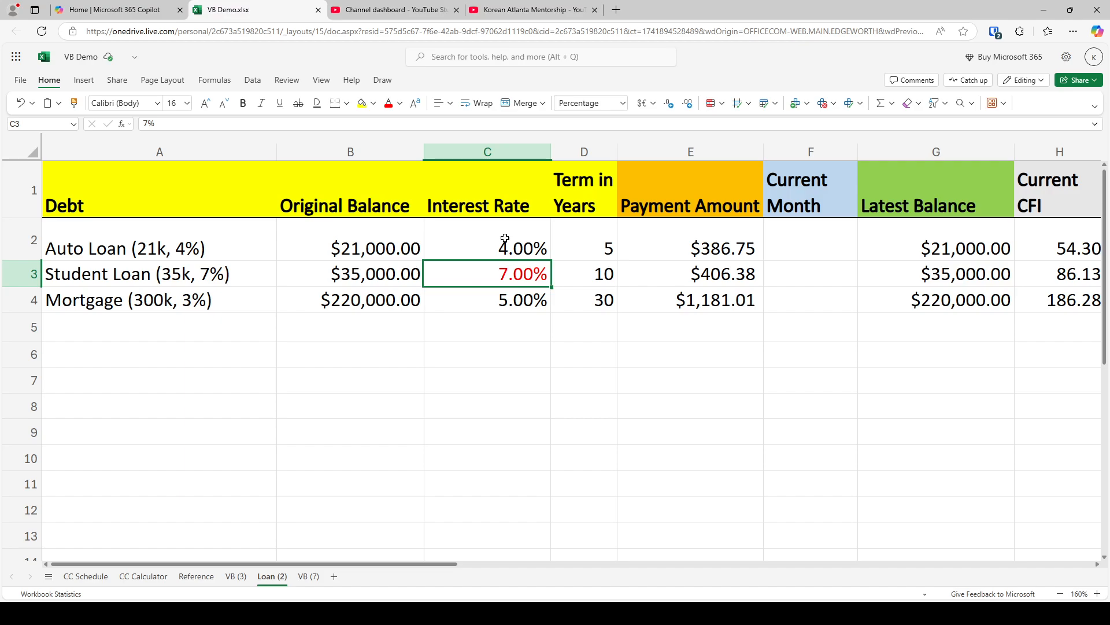
Compare the Current CFI values of the three loans in H2:H4
key(Right)
key(Right)
key(Right)
key(Right)
key(Right)
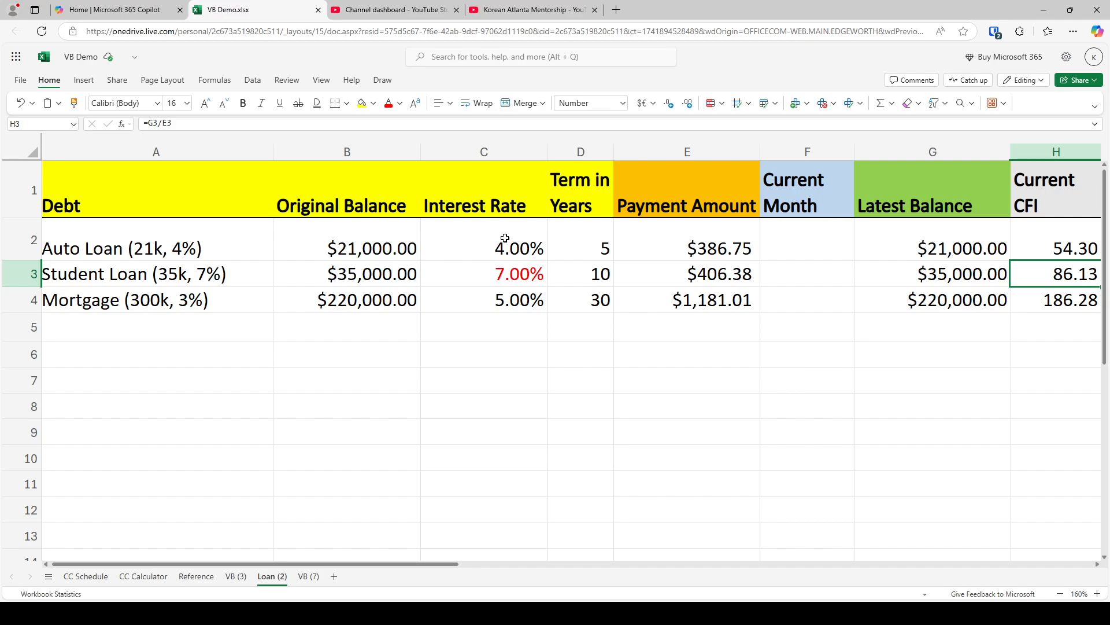
key(Up)
key(Down)
key(Down)
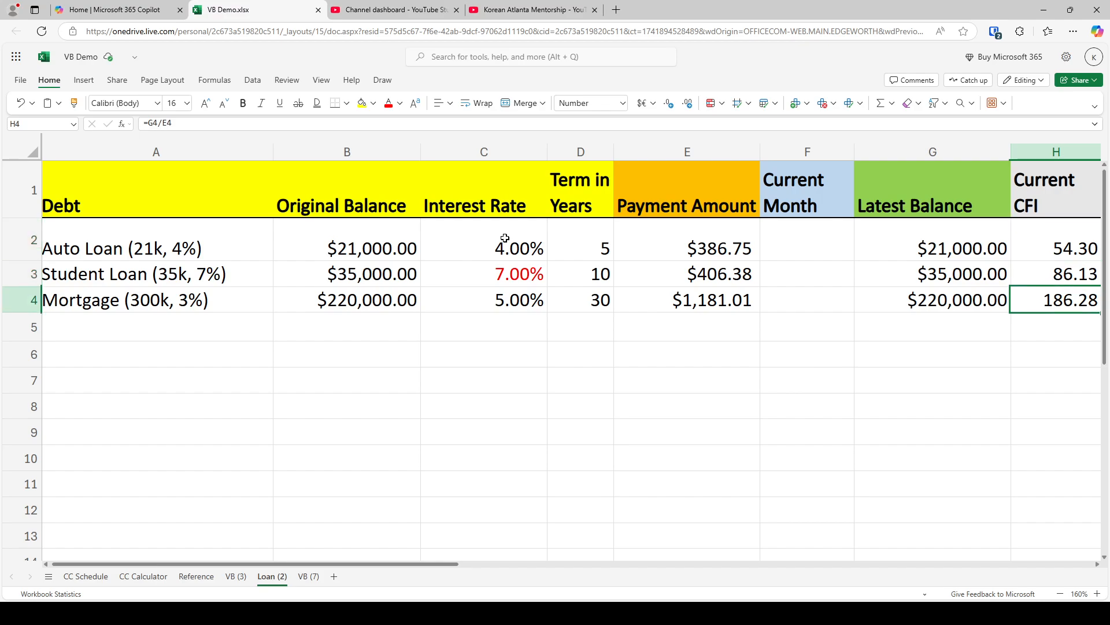
scroll(505, 238, right, 2)
key(Up)
key(Up)
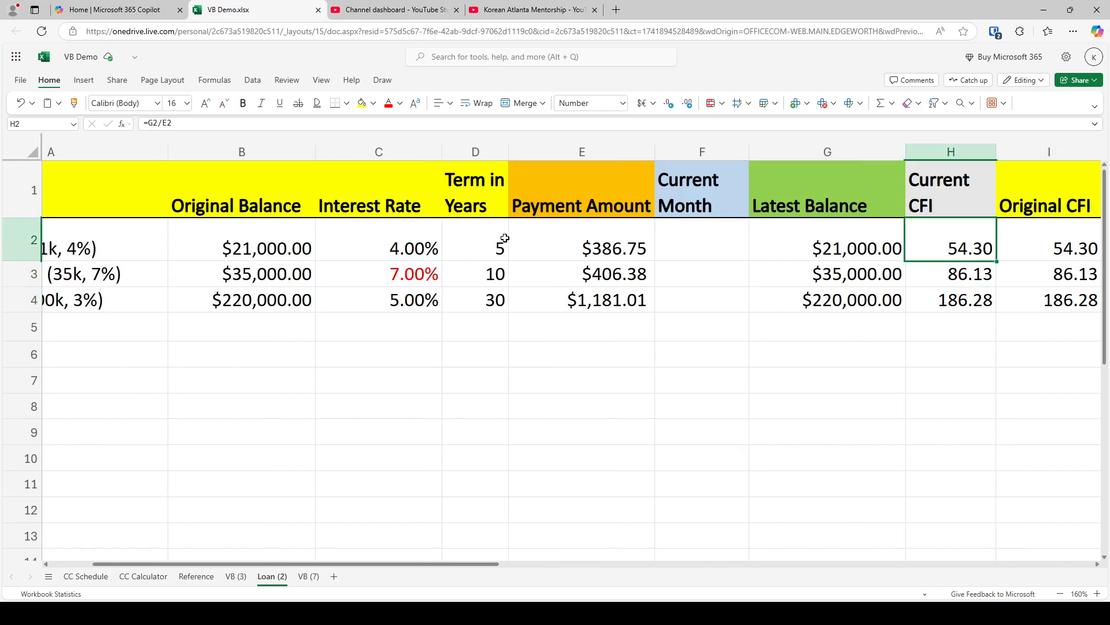
key(Down)
key(Down)
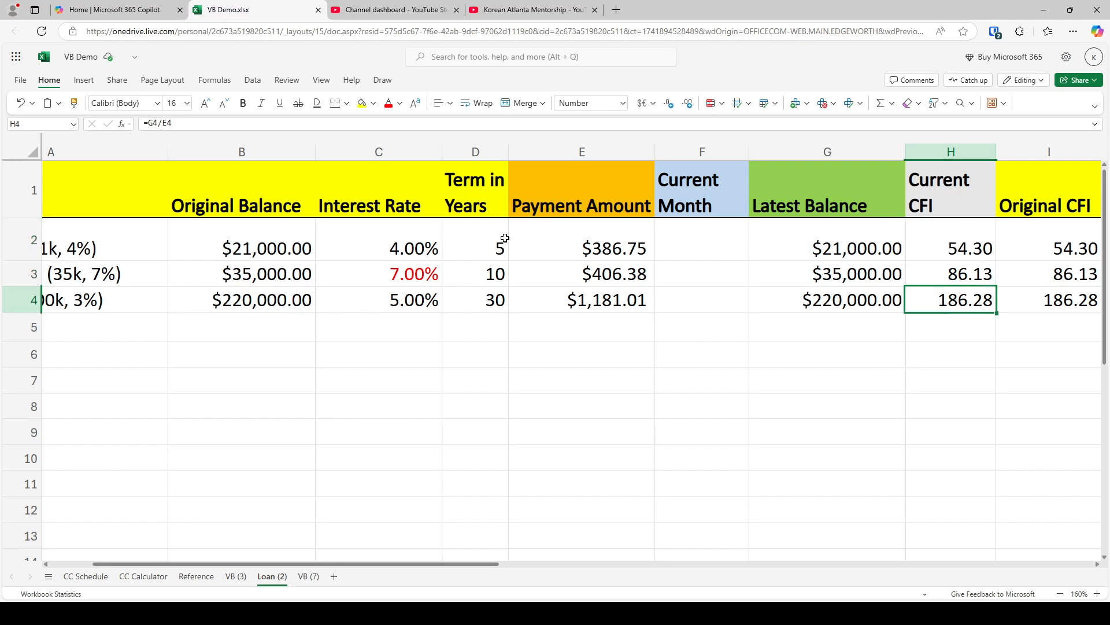
Set the Current Month to 34 for all three loans in F2:F4 on the Loan (2) sheet
key(Left)
key(Left)
key(Up)
key(Left)
key(Right)
key(Up)
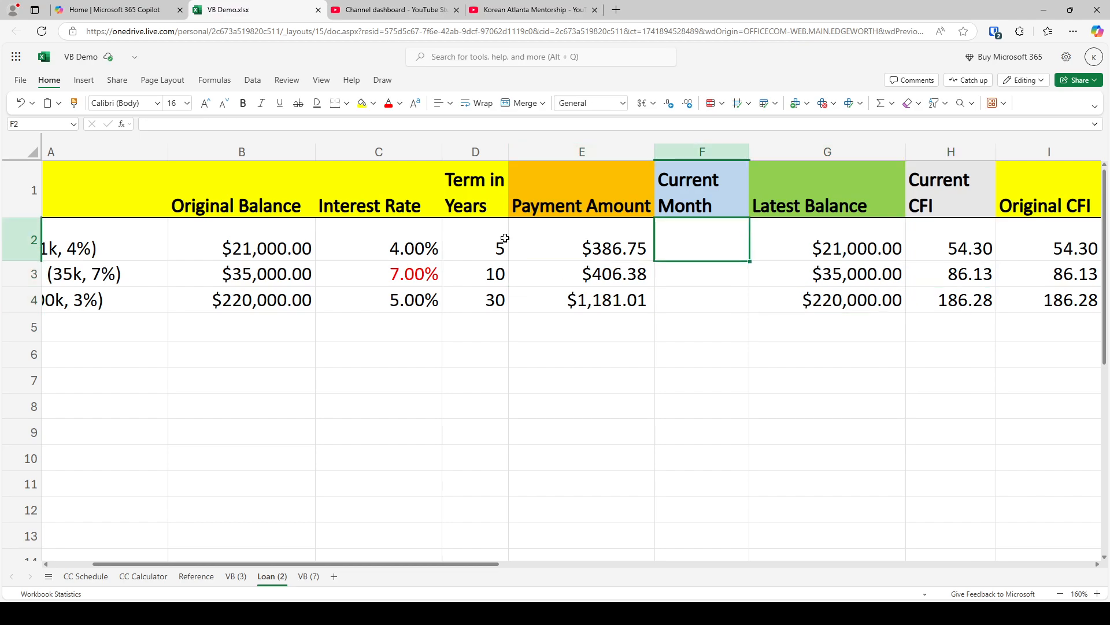
click(235, 576)
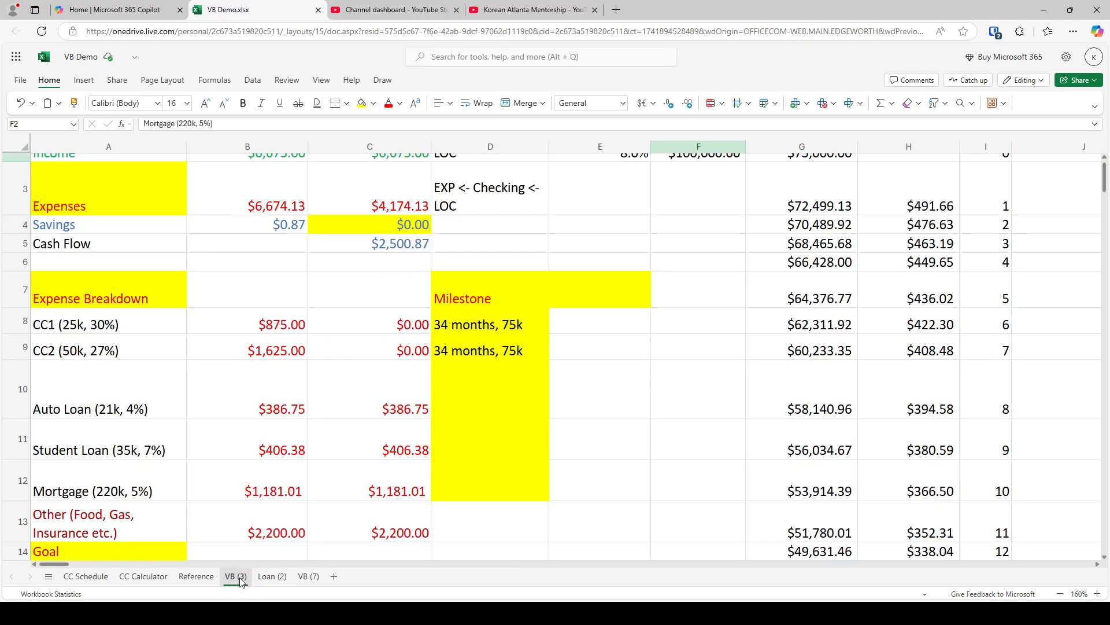
click(269, 577)
text(34)
key(Return)
text(34)
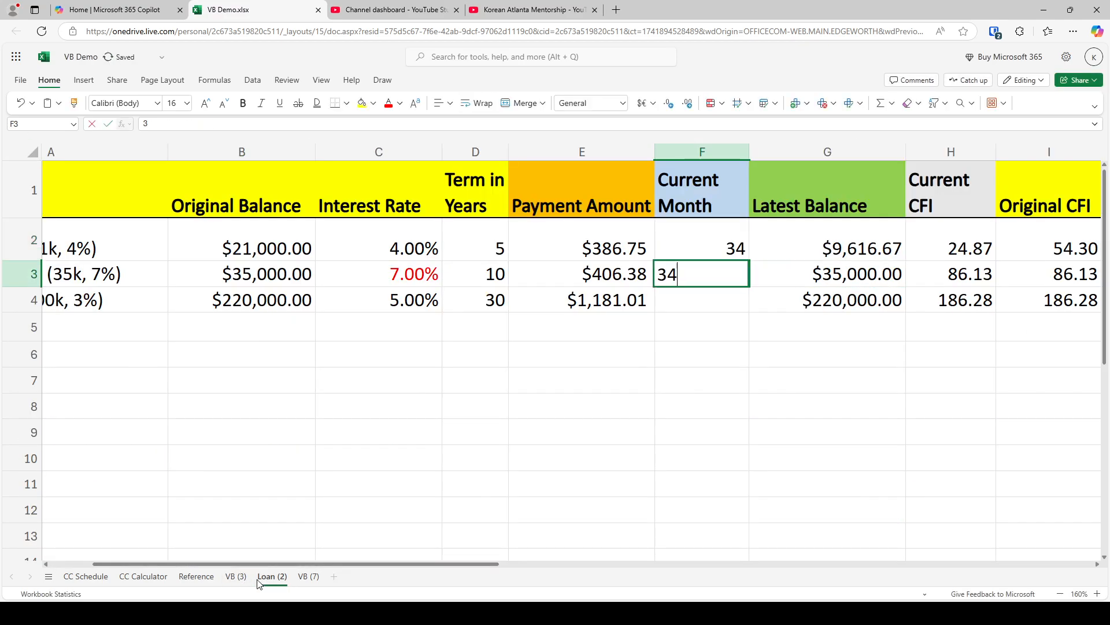
key(Return)
text(34)
key(Return)
Compare the latest balances, Current CFI values and payment amounts of the three loans at month 34
key(Up)
key(Up)
key(Right)
key(Up)
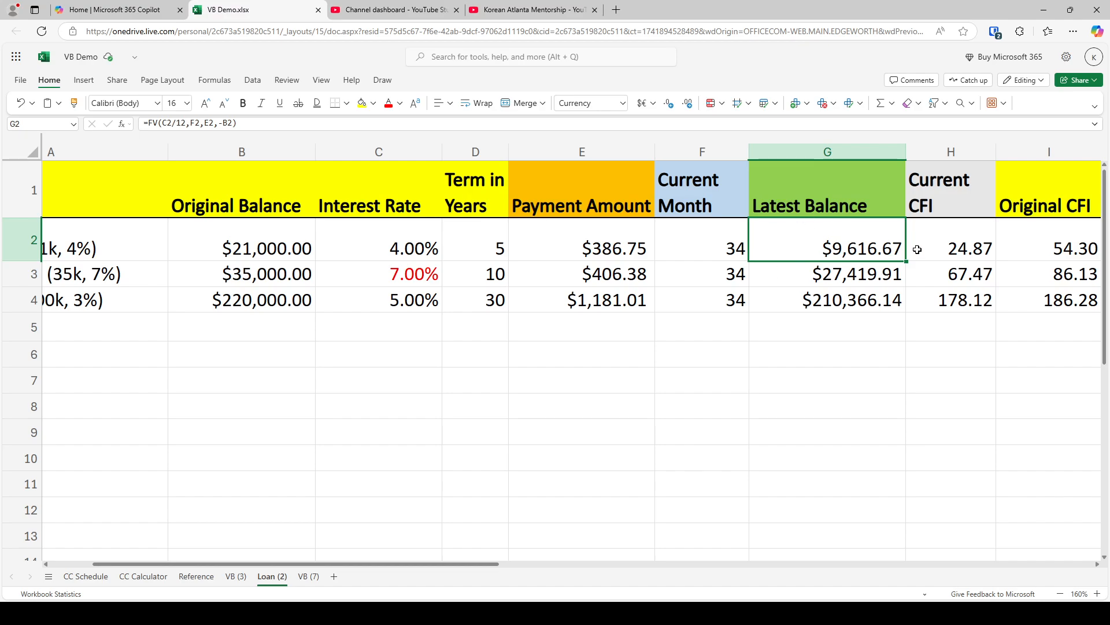
drag(940, 247, 942, 301)
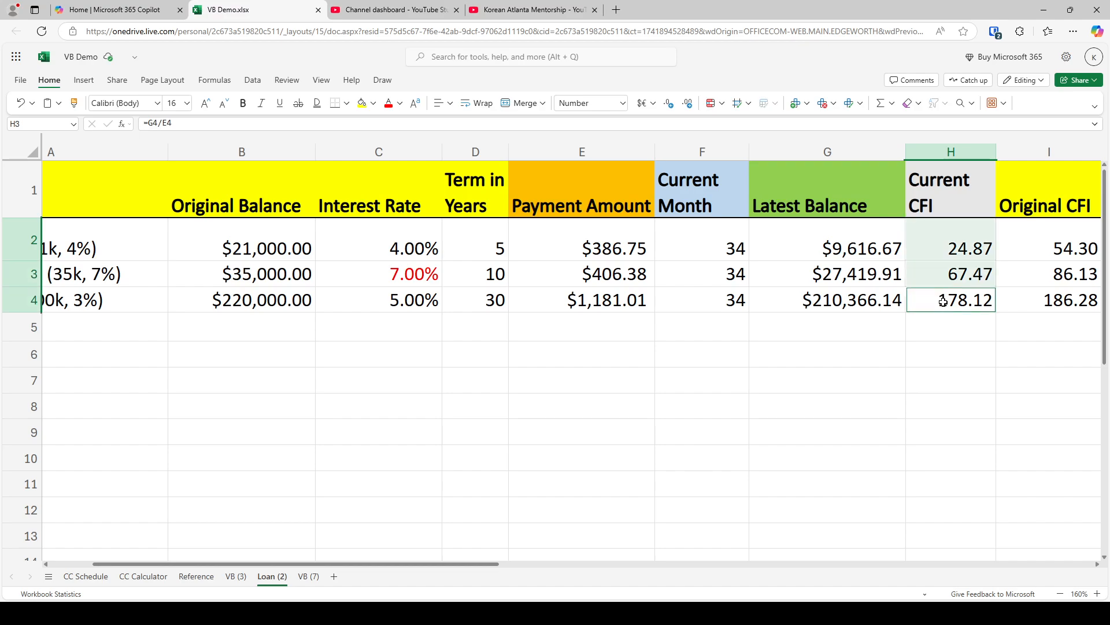
click(929, 329)
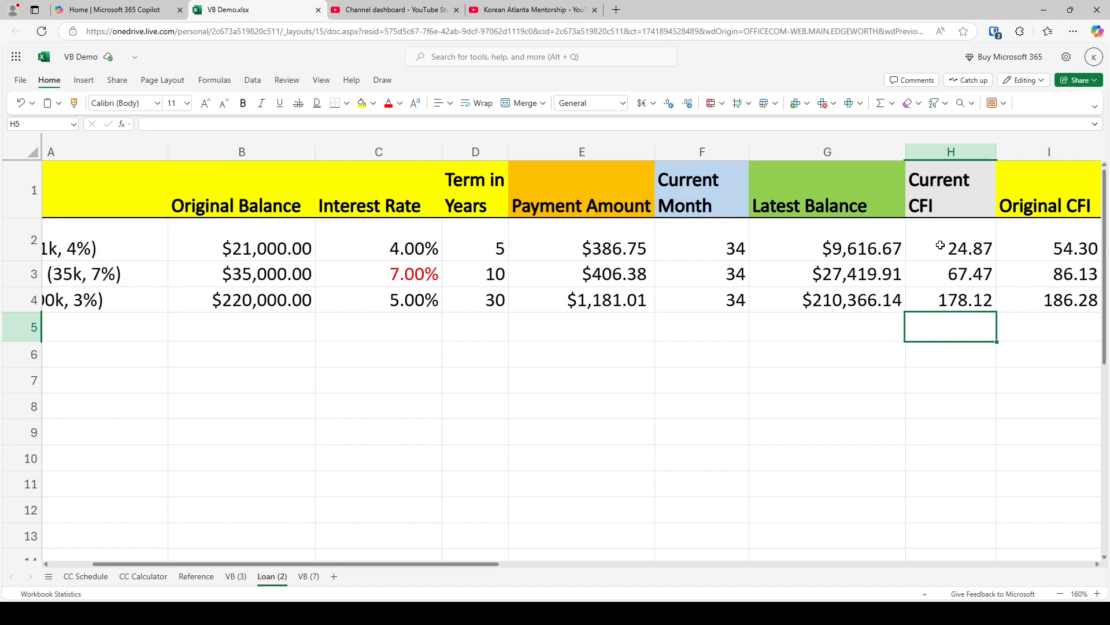
click(842, 258)
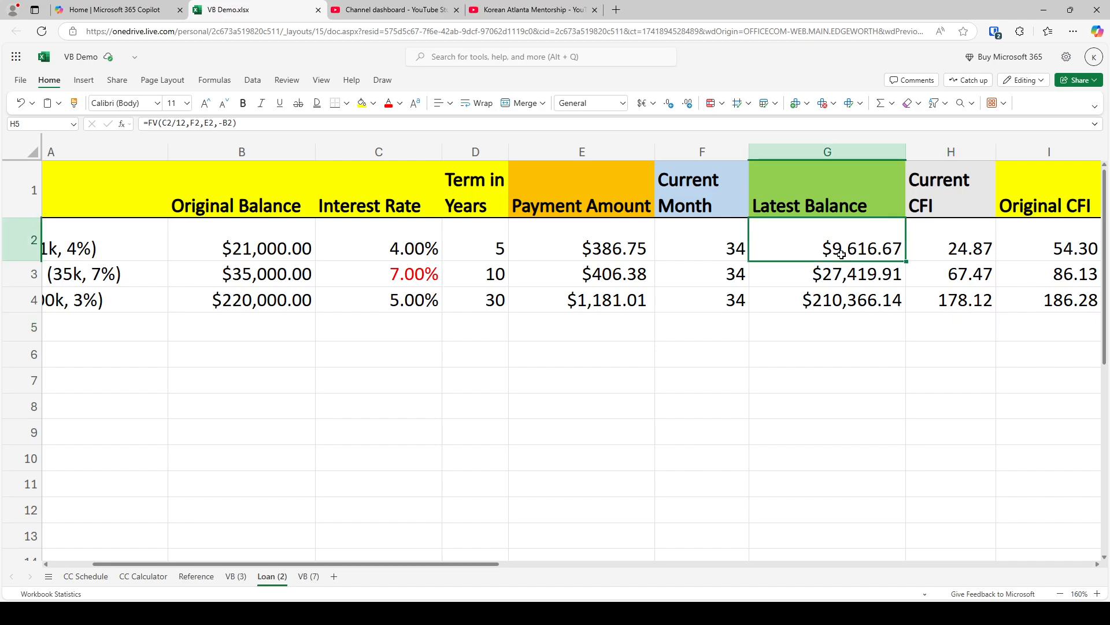
click(616, 251)
click(808, 276)
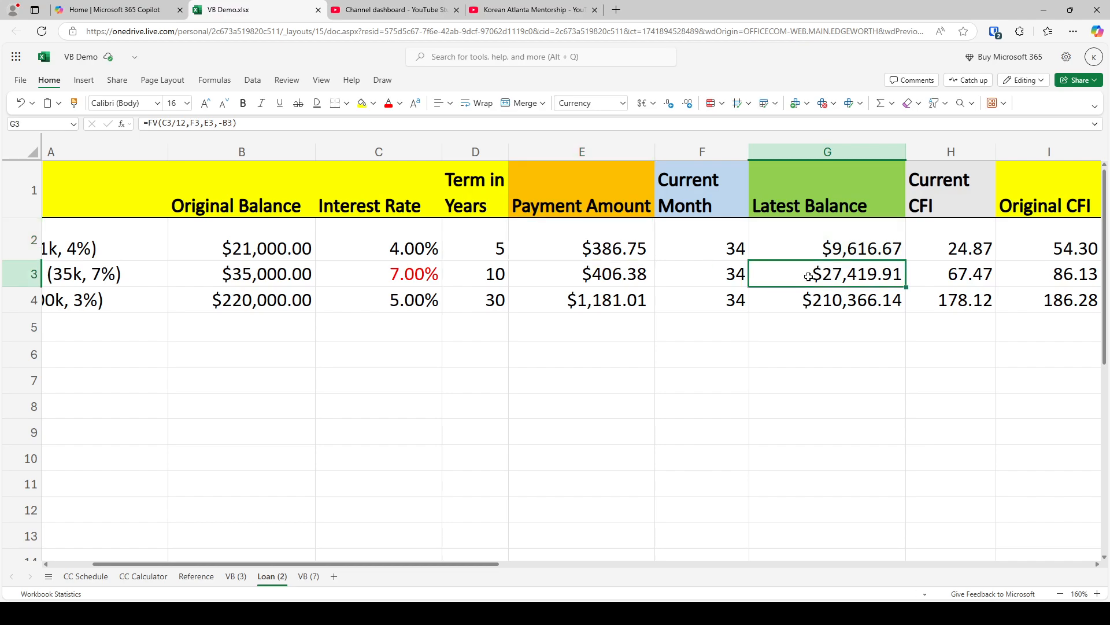
ctrl+click(642, 279)
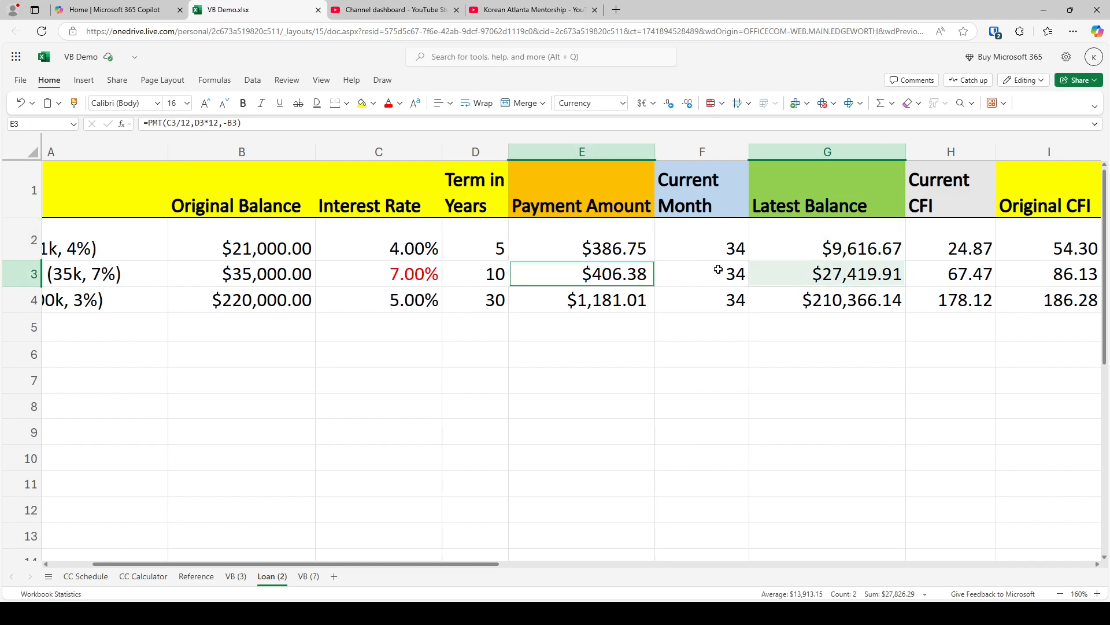
Copy the auto loan's latest balance from G2 on Loan (2) into F36 on the VB (3) sheet
click(868, 248)
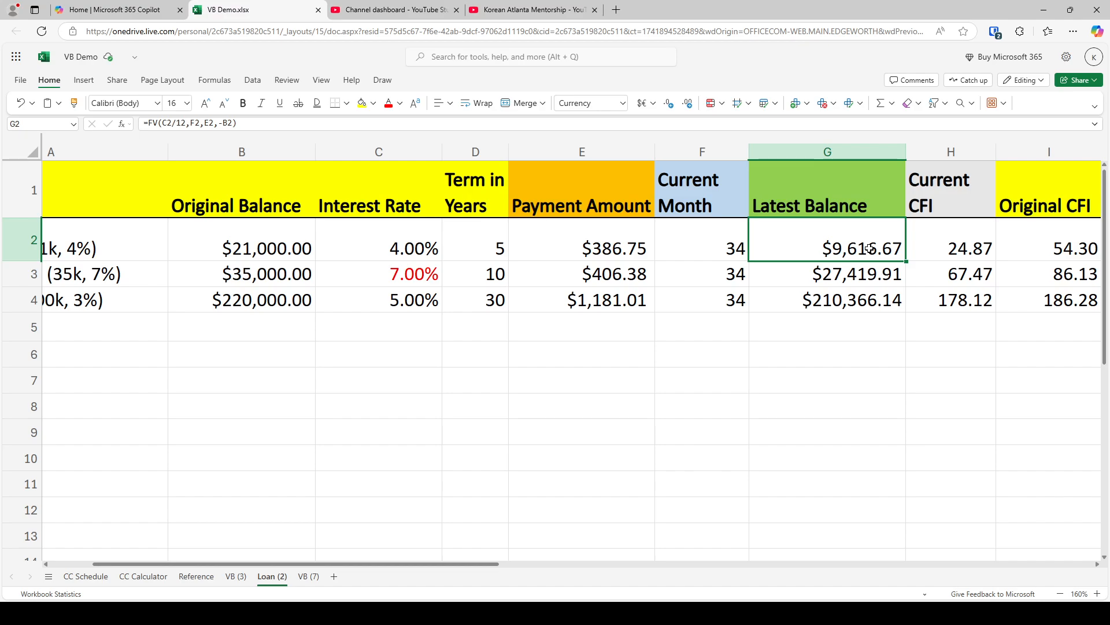
key(ctrl+c)
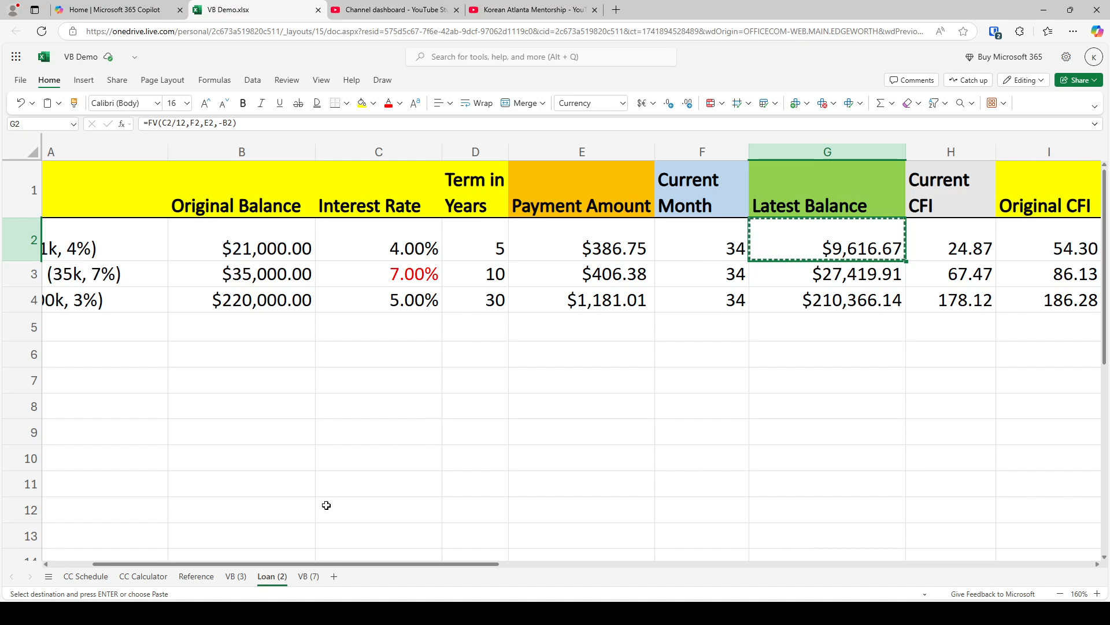
click(237, 577)
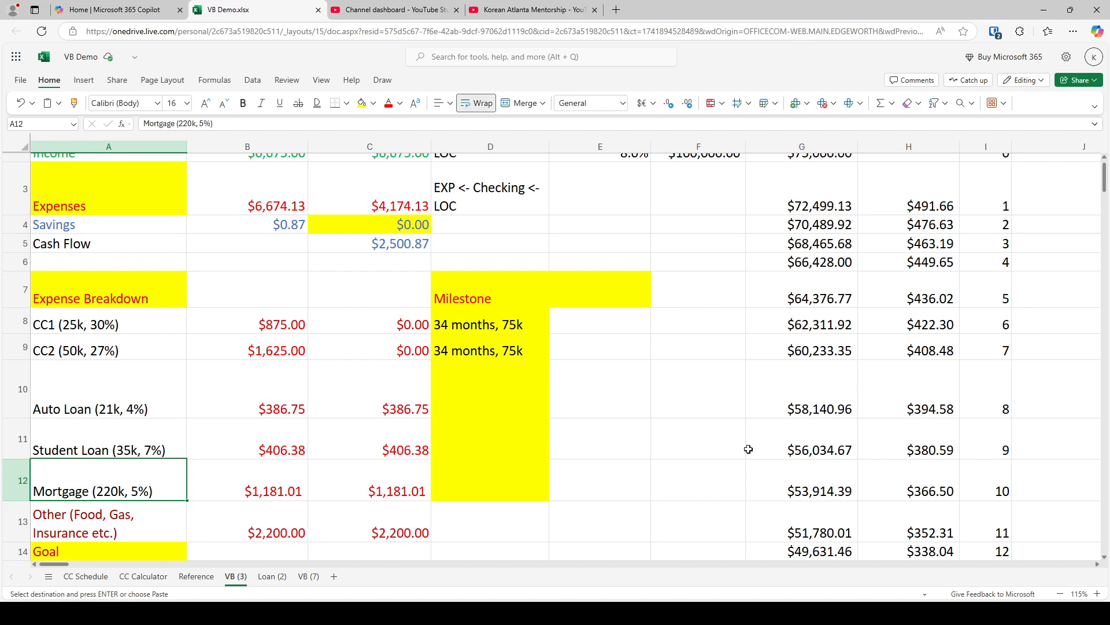
scroll(716, 442, down, 5)
scroll(716, 442, down, 4)
scroll(705, 416, up, 3)
click(694, 399)
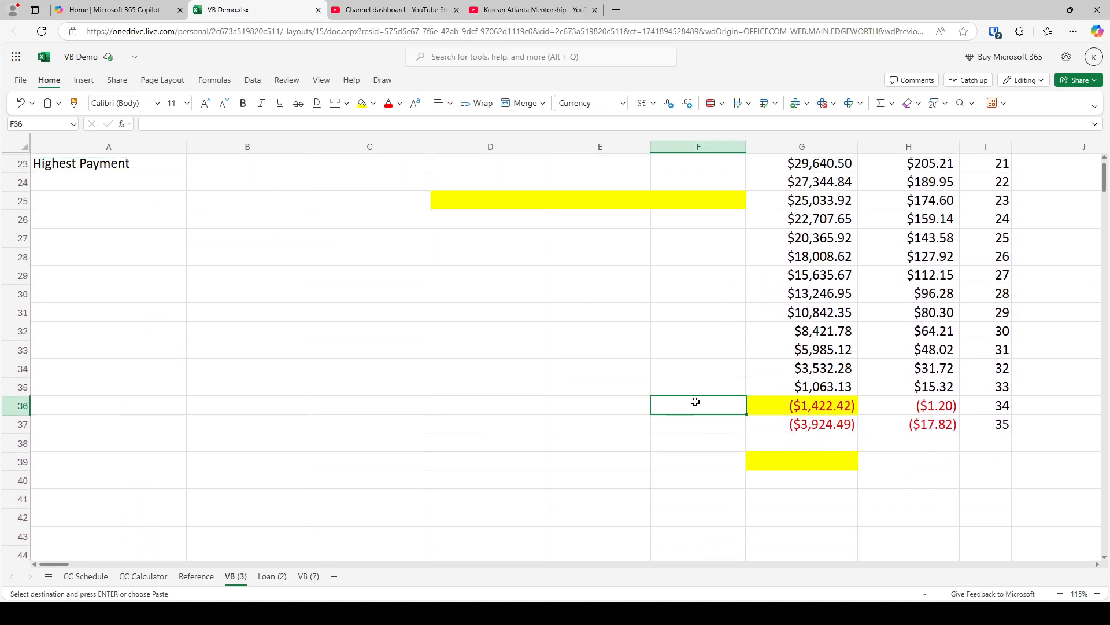
key(ctrl+v)
click(762, 434)
click(791, 293)
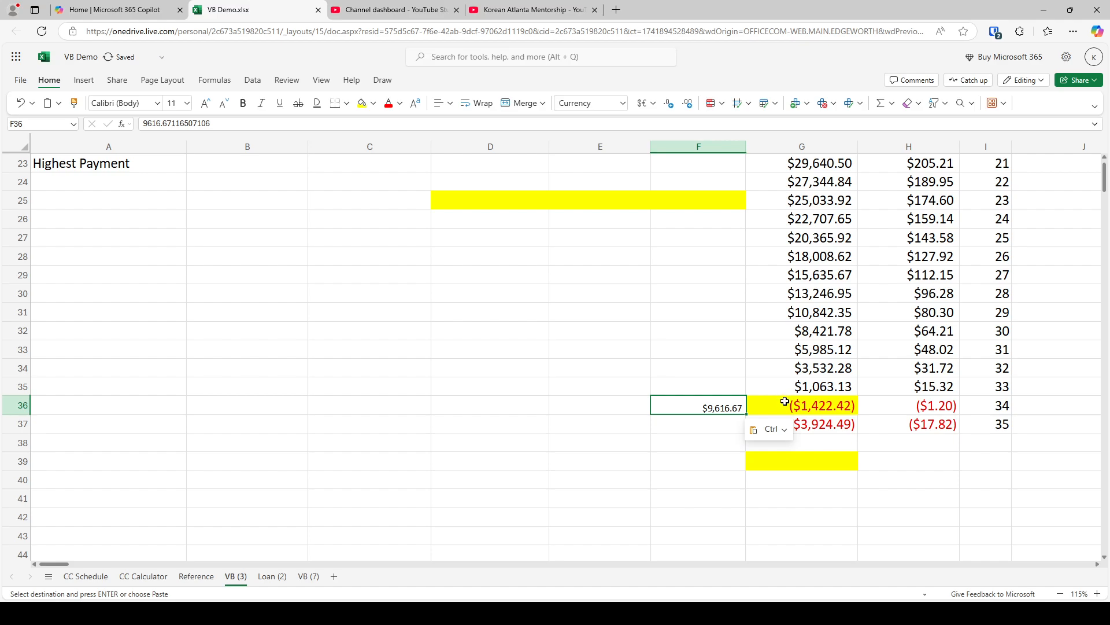
Add the auto loan balance of 9616.67 to the month 34 balance formula in G36
click(786, 405)
click(250, 124)
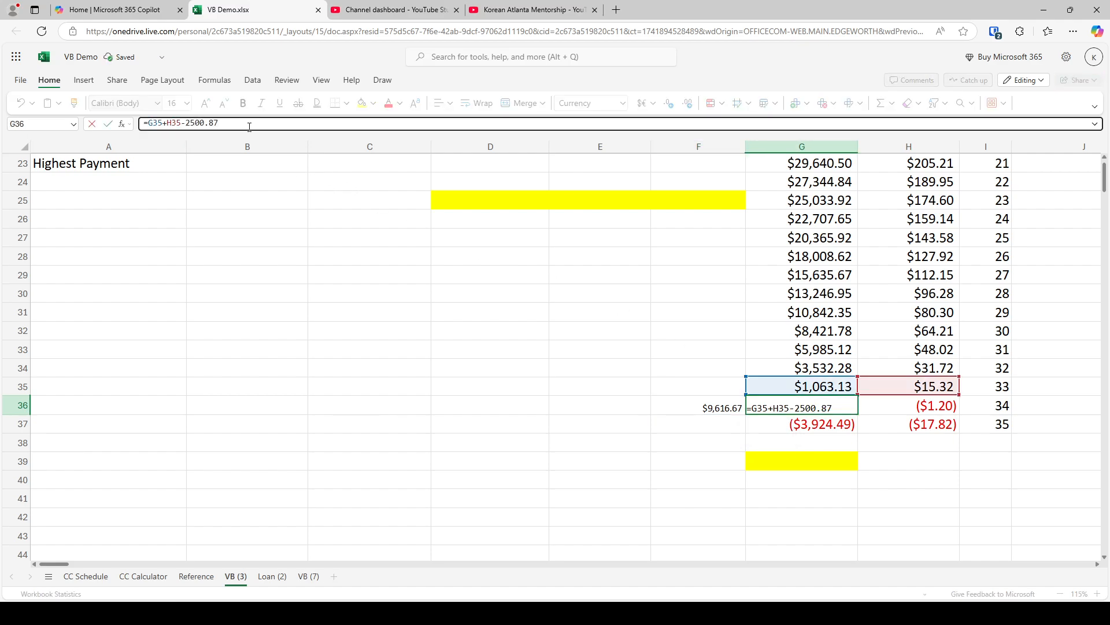
text(+9616.6)
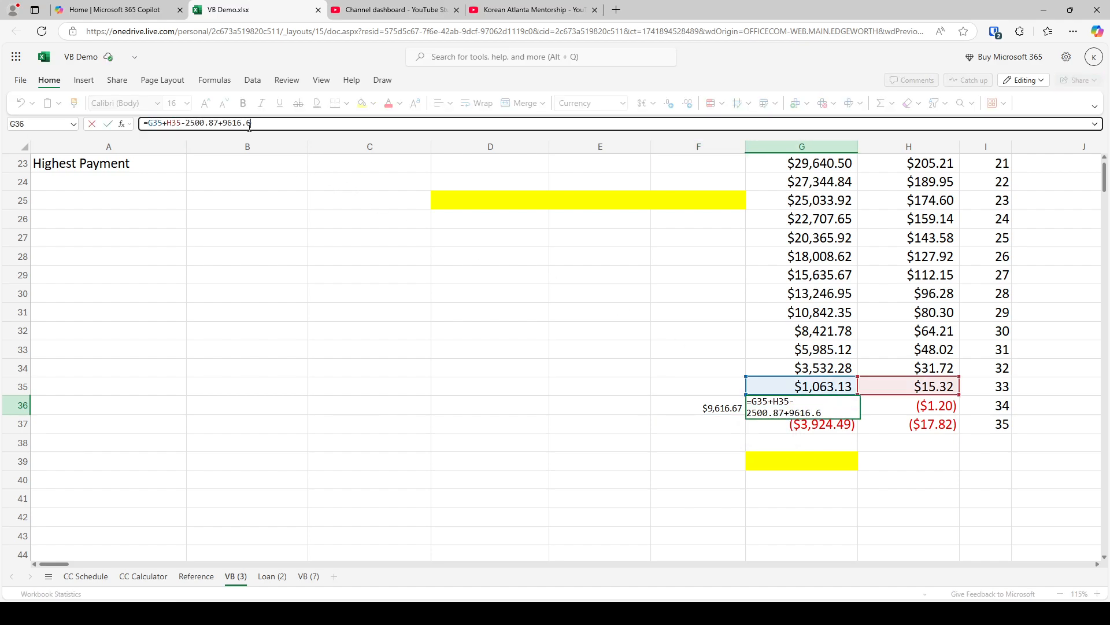
text(7)
key(Return)
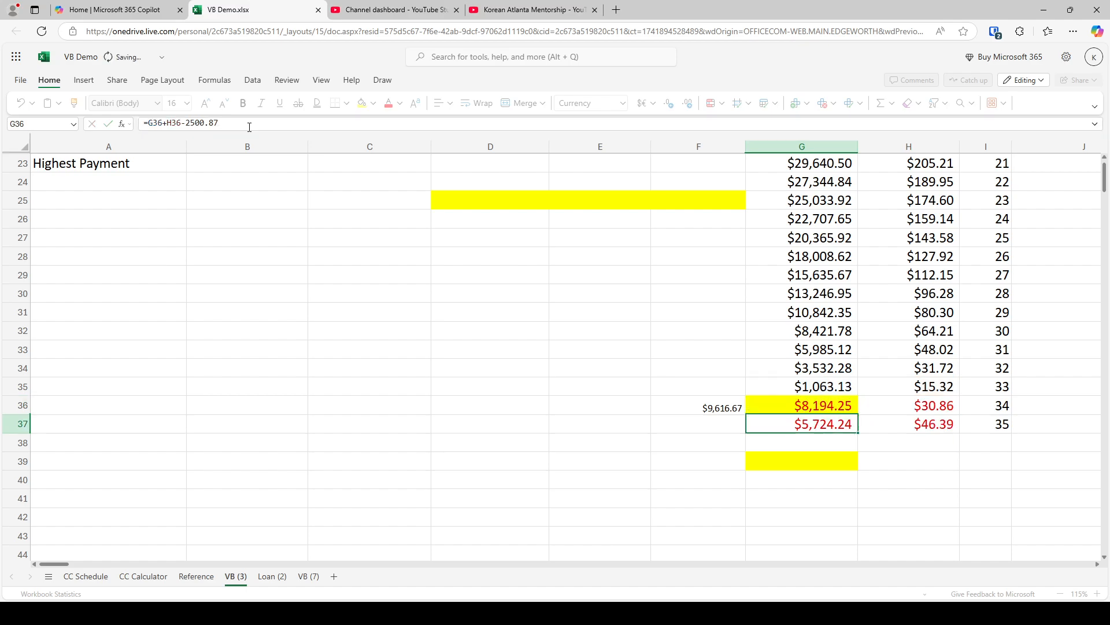
Clear the pasted balance from F36 and set the auto loan's Velocity Banking payment in C10 to 0
key(Up)
key(Left)
key(Up)
key(Up)
key(Up)
key(Up)
key(Up)
key(Up)
key(Up)
key(Up)
key(Up)
key(Up)
key(Up)
key(Up)
key(Up)
key(Up)
key(Up)
key(Up)
key(Up)
key(Up)
key(Up)
key(Up)
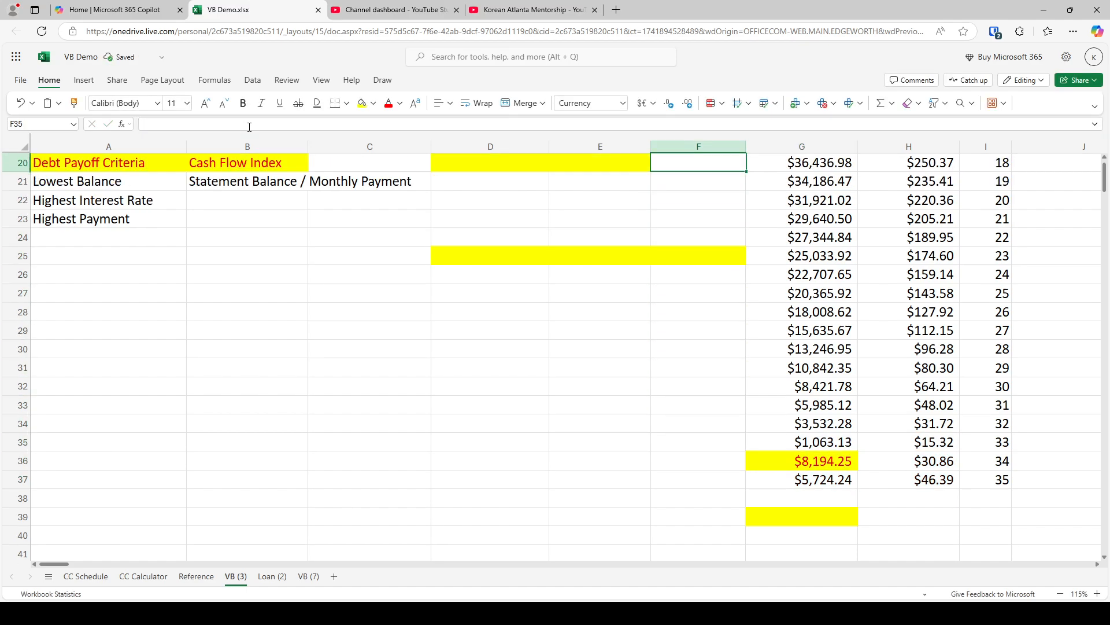
key(Left)
key(Left)
key(Left)
key(Down)
key(Down)
key(Down)
key(Down)
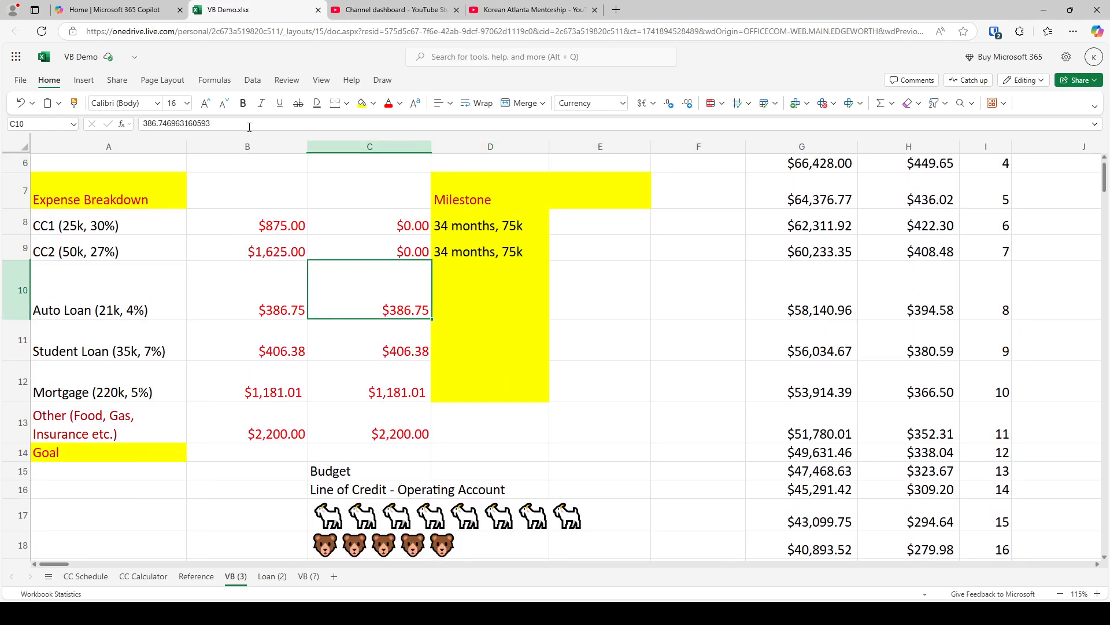
text(0)
key(Return)
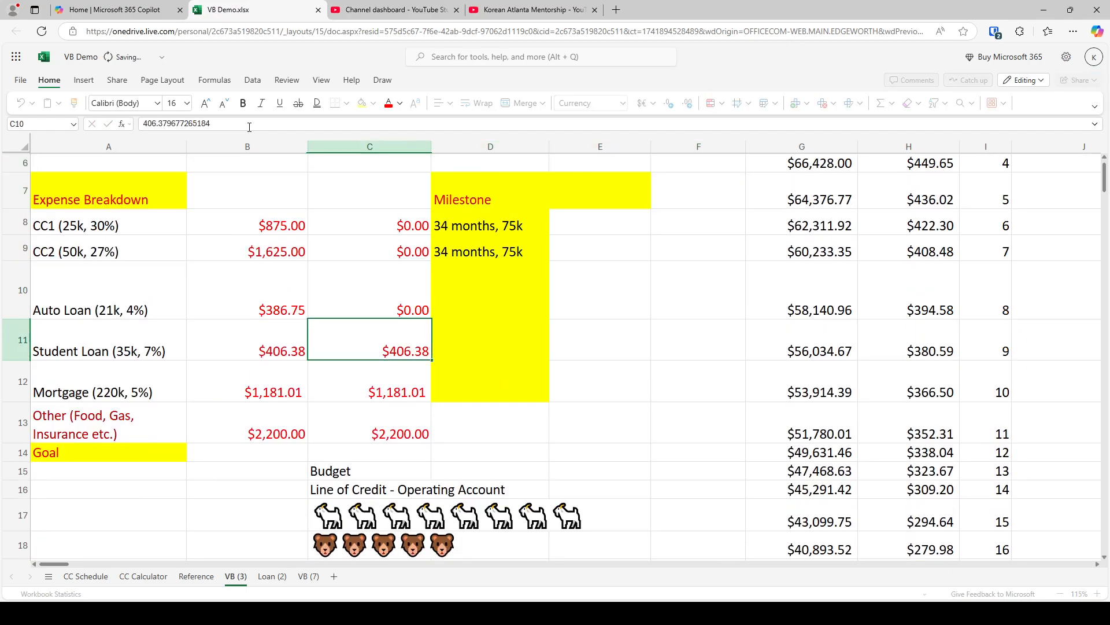
Copy the Velocity Banking cash flow from C5 into F37 beside the month 35 balance
key(Up)
key(Up)
key(Up)
key(Up)
key(Up)
key(Up)
key(Up)
key(Up)
key(Up)
key(Up)
key(Down)
key(Down)
key(Down)
key(Down)
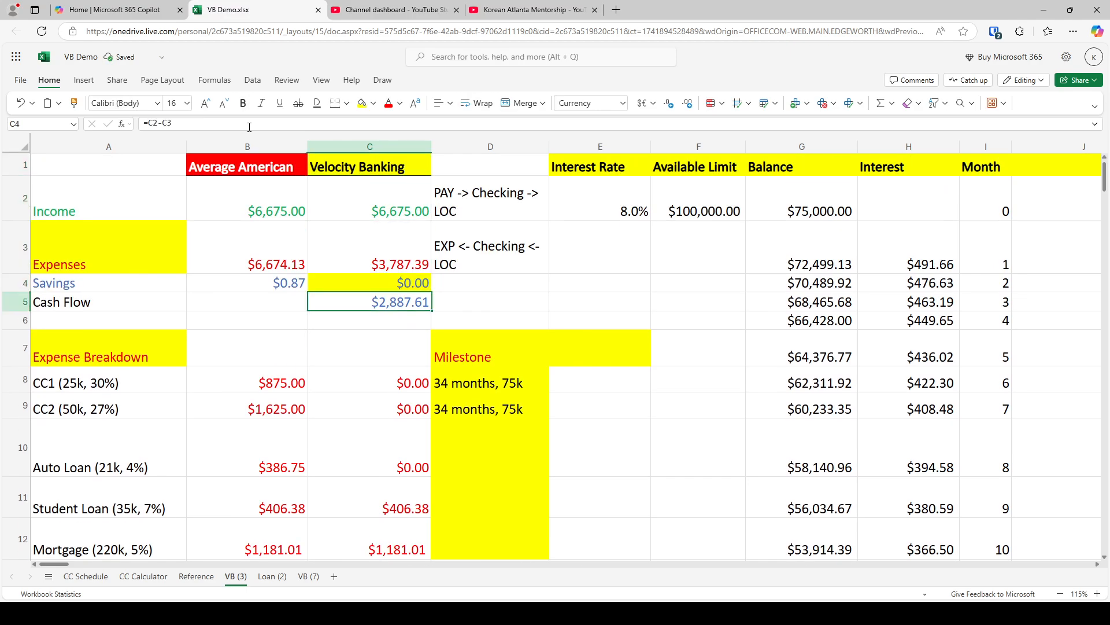
key(ctrl+c)
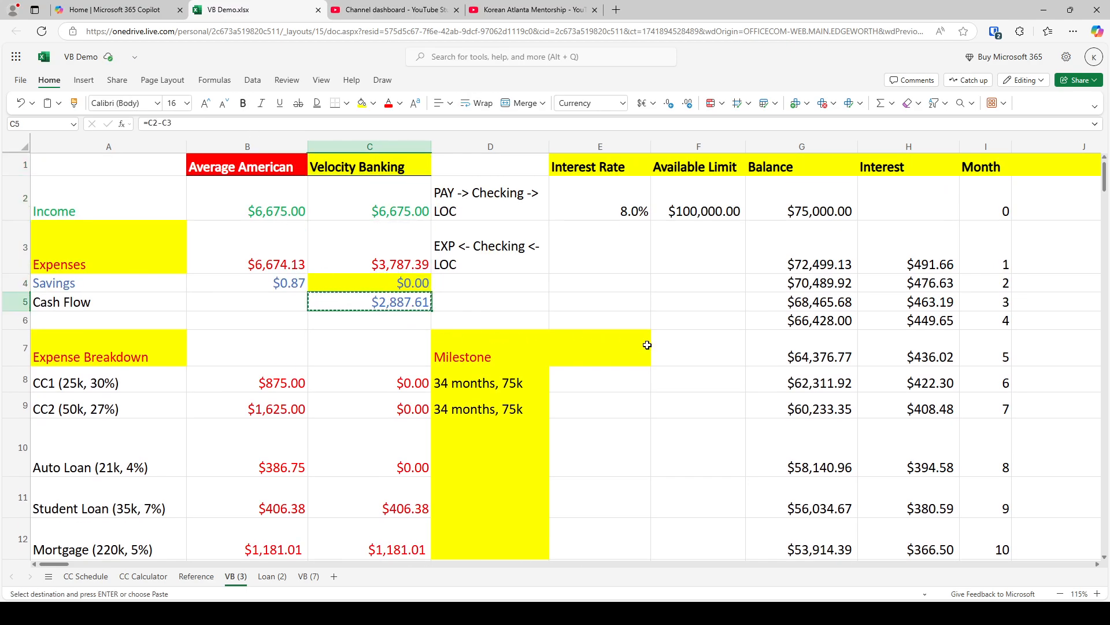
scroll(665, 350, down, 10)
click(716, 369)
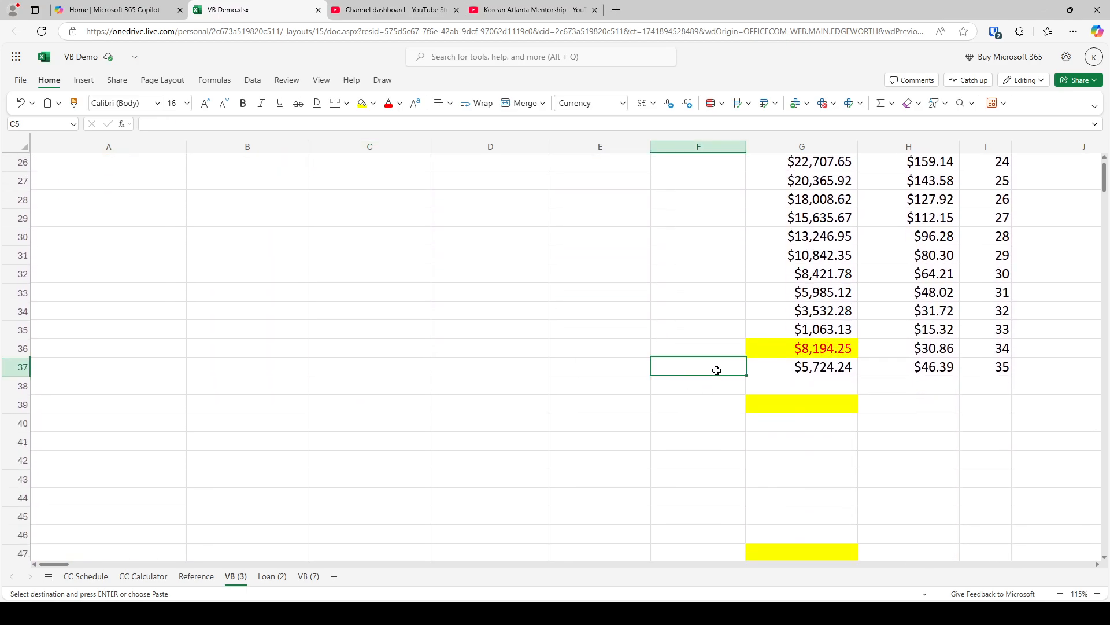
key(ctrl+v)
click(767, 389)
click(797, 453)
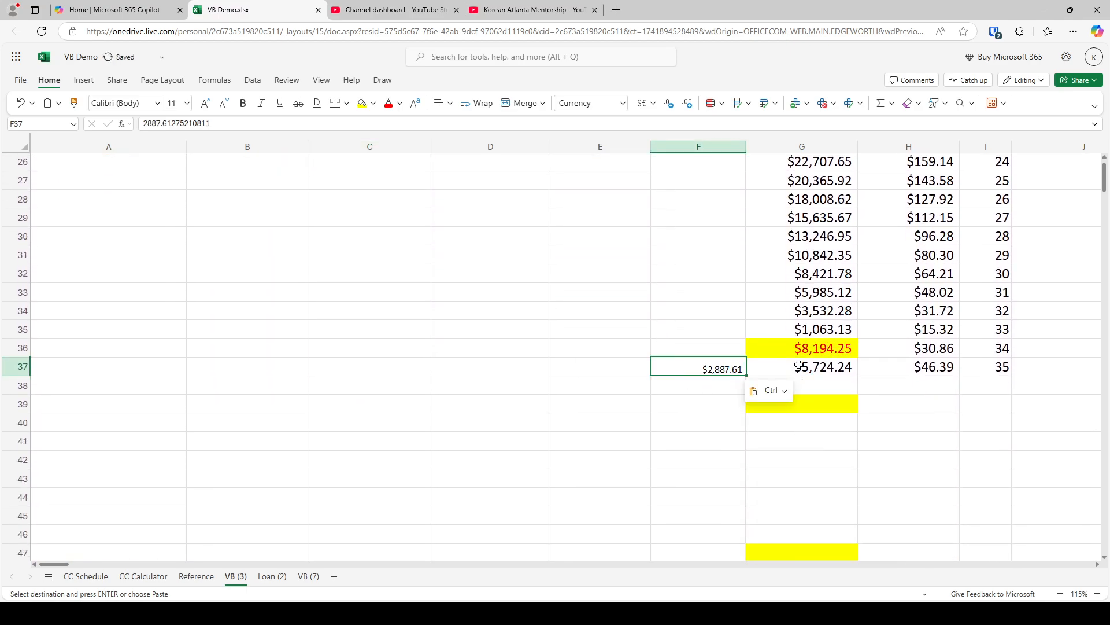
Change the cash flow subtracted in the G37 formula to 2887.61 and clear the pasted reference value from F37
key(Right)
drag(219, 123, 190, 123)
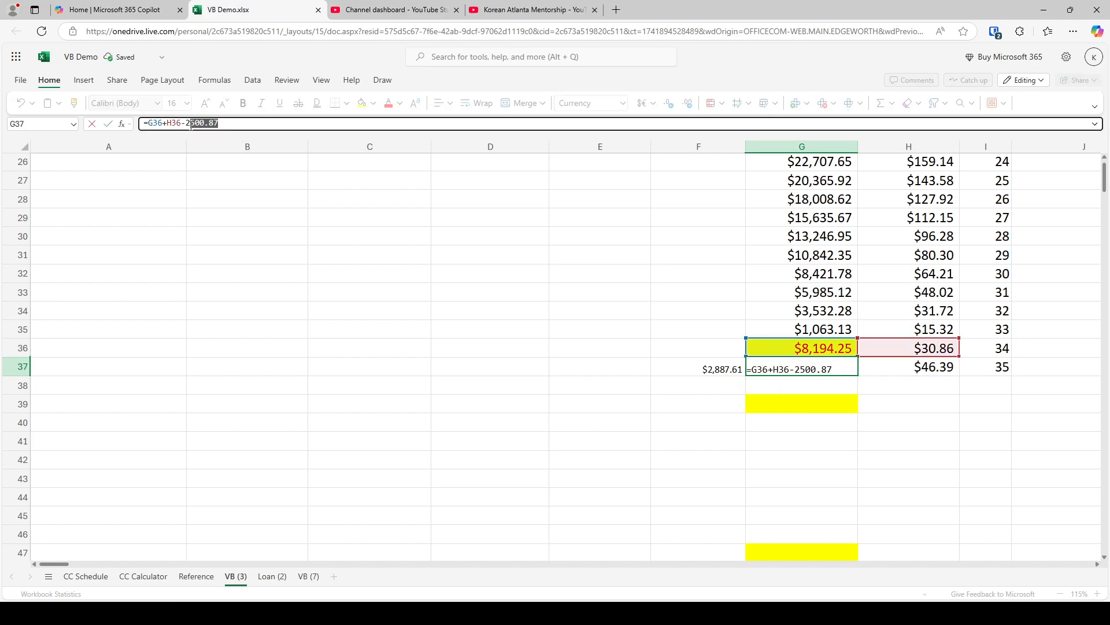
text(2887)
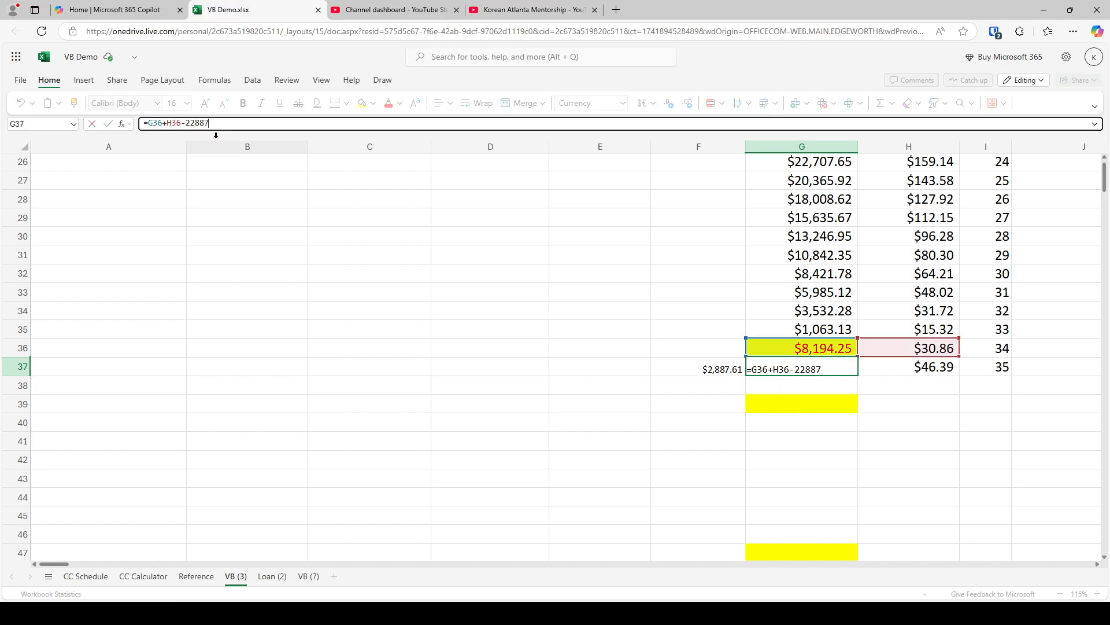
key(BackSpace)
key(BackSpace)
key(BackSpace)
key(BackSpace)
text(887.61)
key(Return)
key(Up)
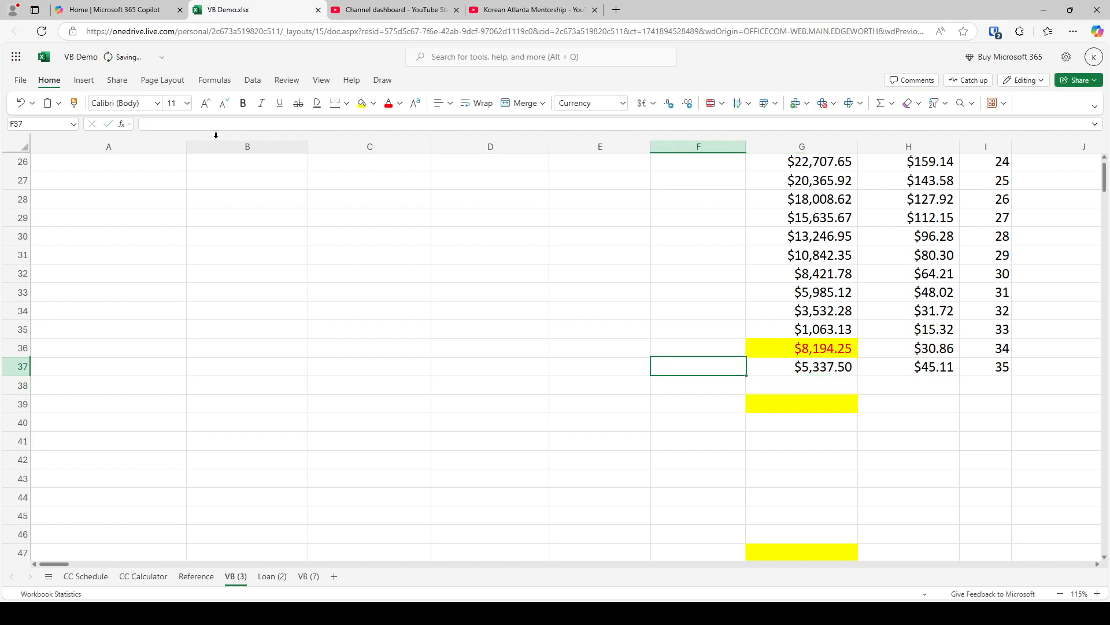
Copy the month 35 balance, interest and month cells in G37:I37 down through row 39
key(shift+Right)
key(shift+Right)
key(ctrl+c)
key(Down)
key(ctrl+v)
Fill the month 37 balance cell G39 with yellow
key(Down)
key(ctrl+v)
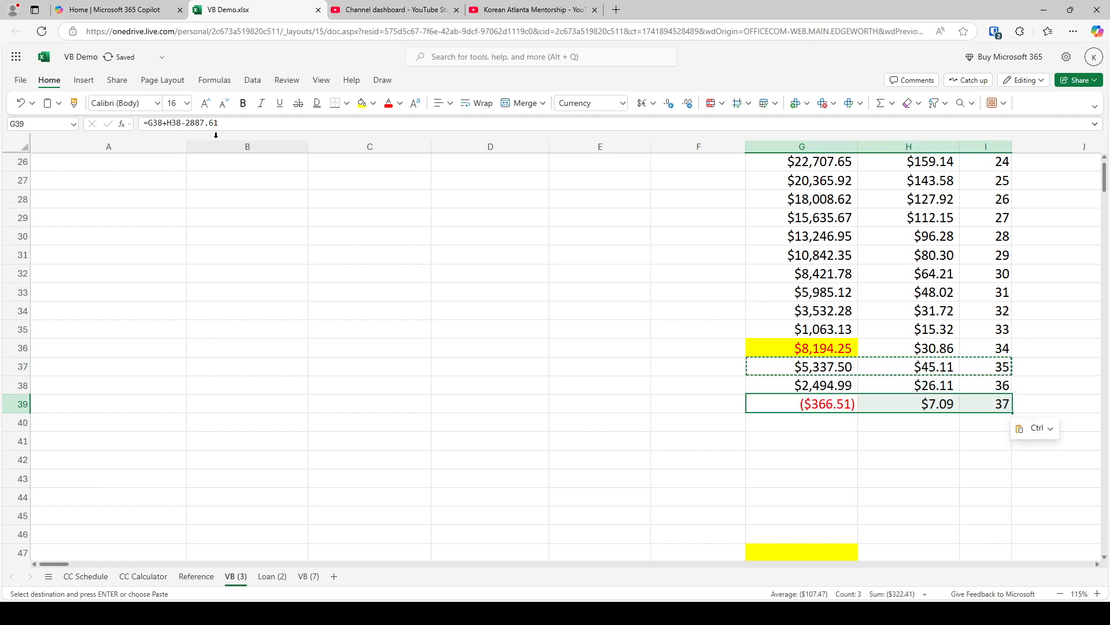
key(Down)
key(Down)
click(829, 400)
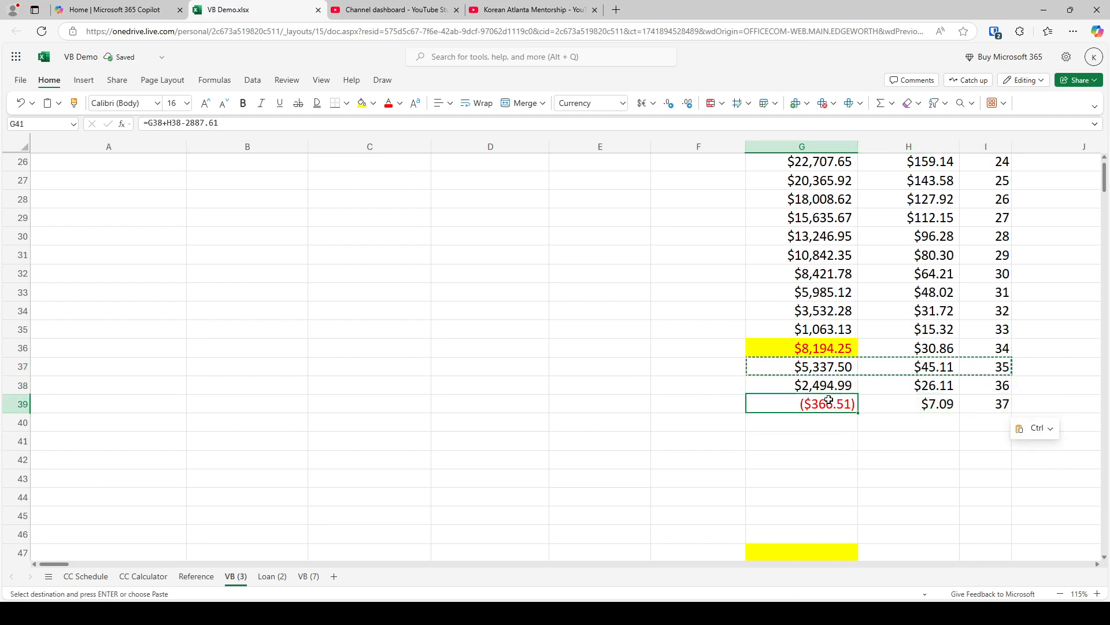
click(362, 103)
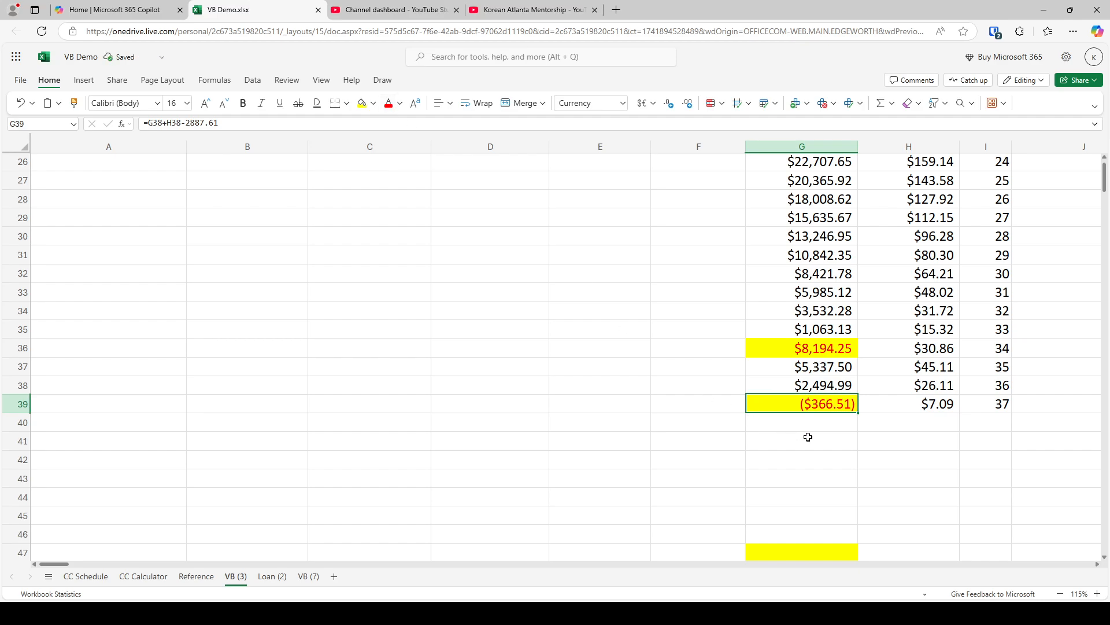
Enter "37 months," as the auto loan's milestone in D10
scroll(405, 347, up, 8)
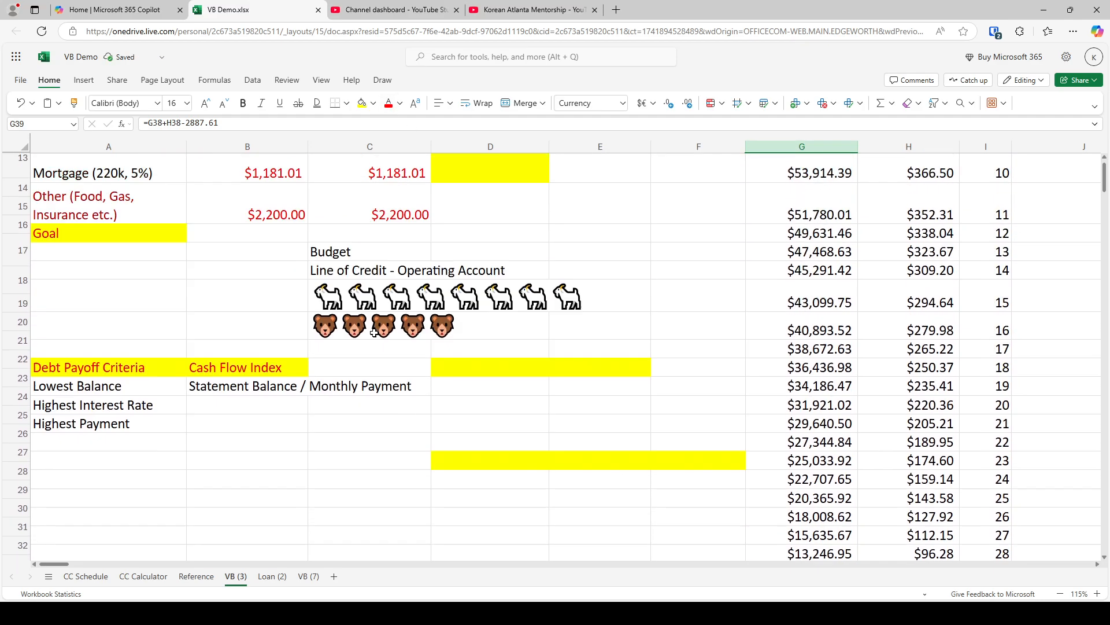
click(495, 380)
text(3)
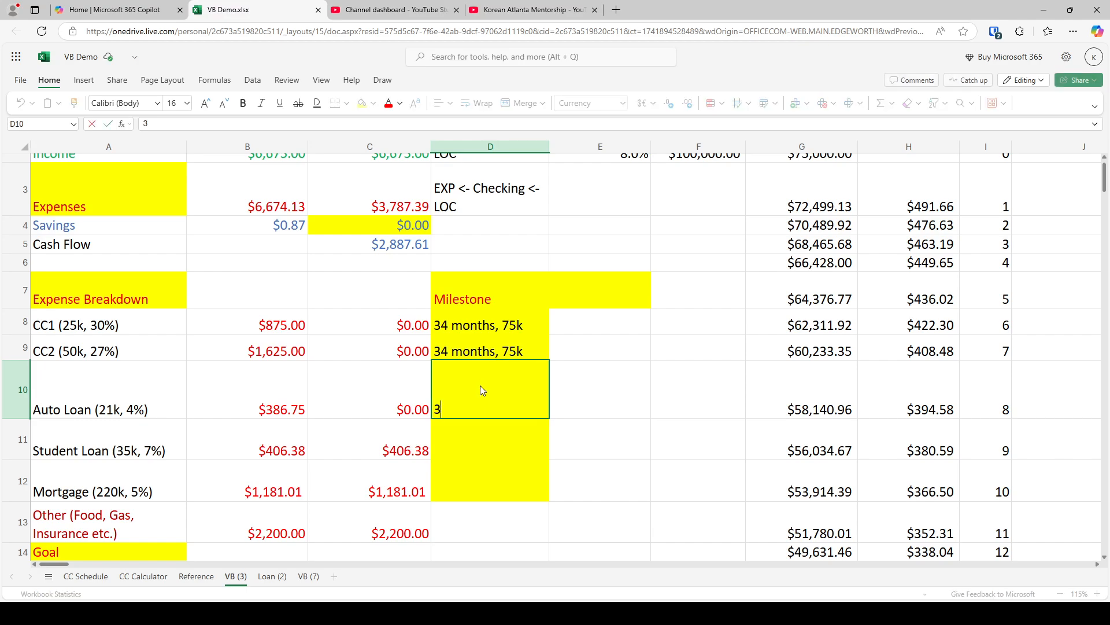
text(7 months,)
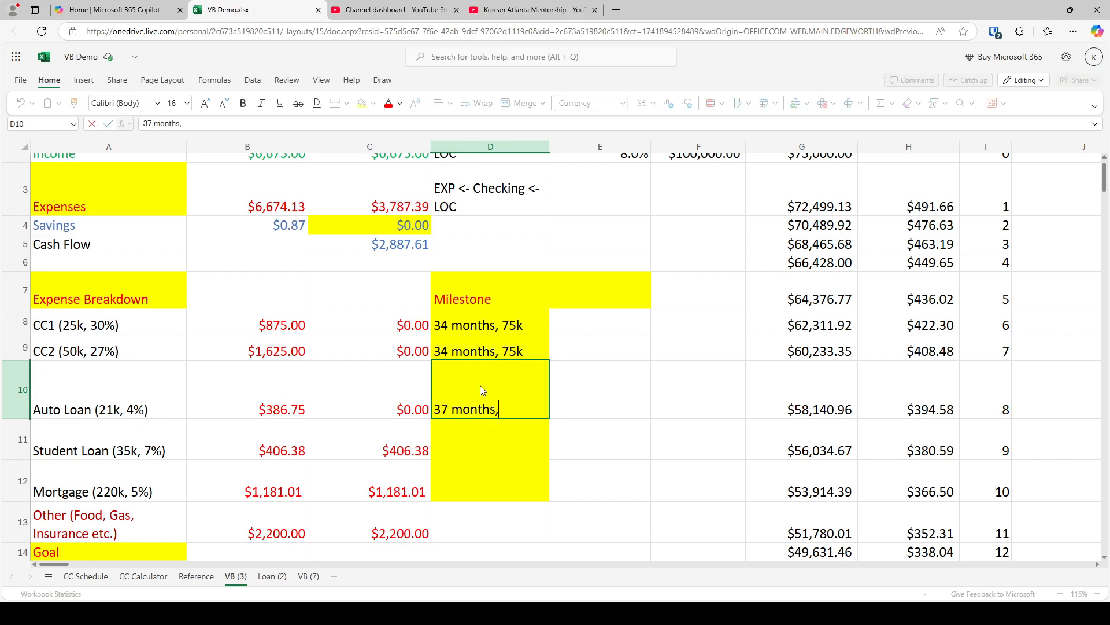
key(Return)
Complete the auto loan's milestone in D10 as "37 months, 96k", using a temporary =75+21 sum in D11 and clearing it
text(=12*8)
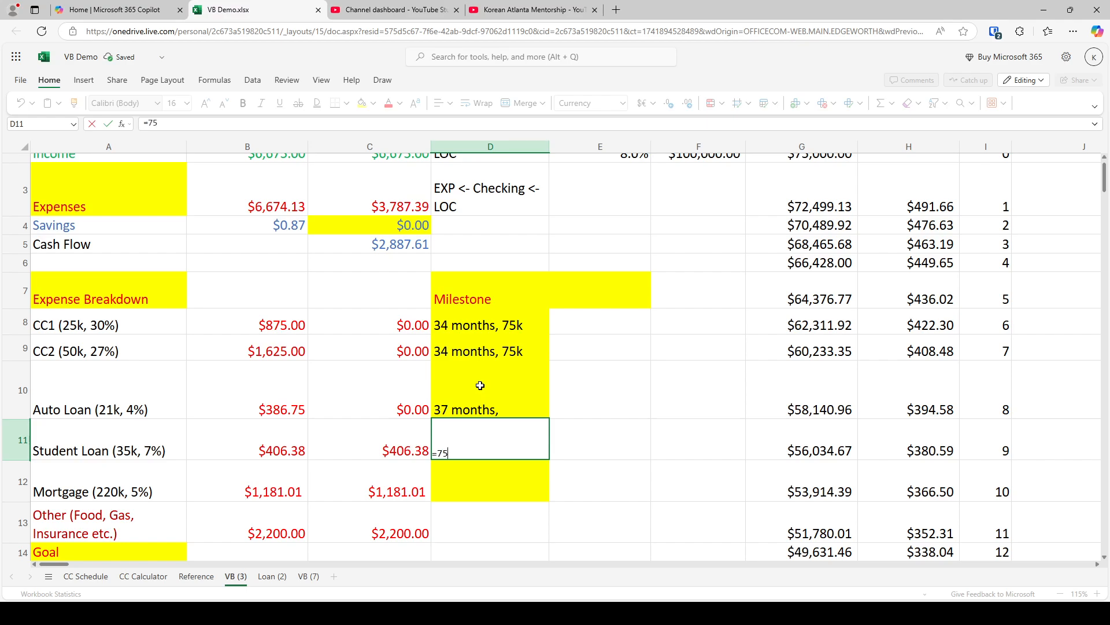
key(Return)
click(480, 385)
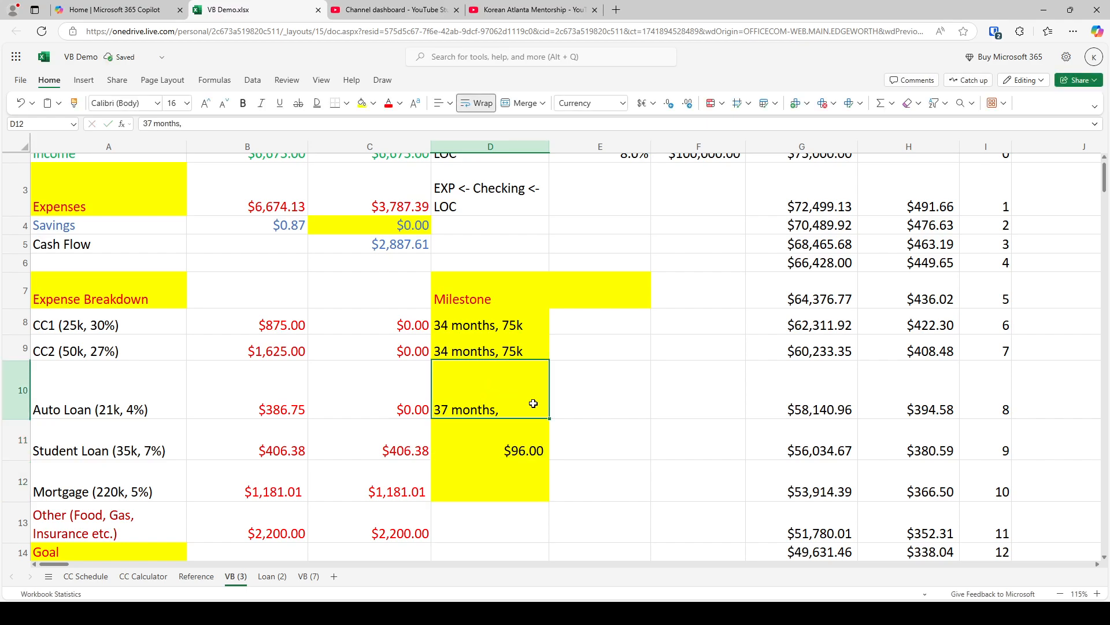
double_click(535, 404)
text(96k)
key(Return)
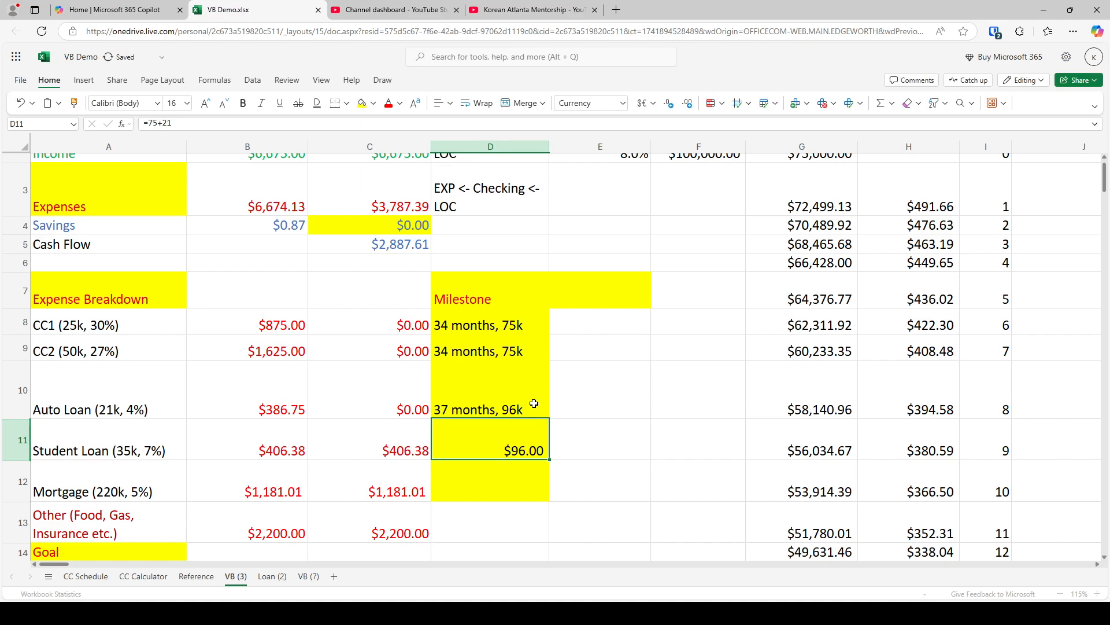
key(Delete)
Examine the goat emojis in C17 of VB (3) and the goat pictures on the Reference sheet
scroll(523, 416, down, 3)
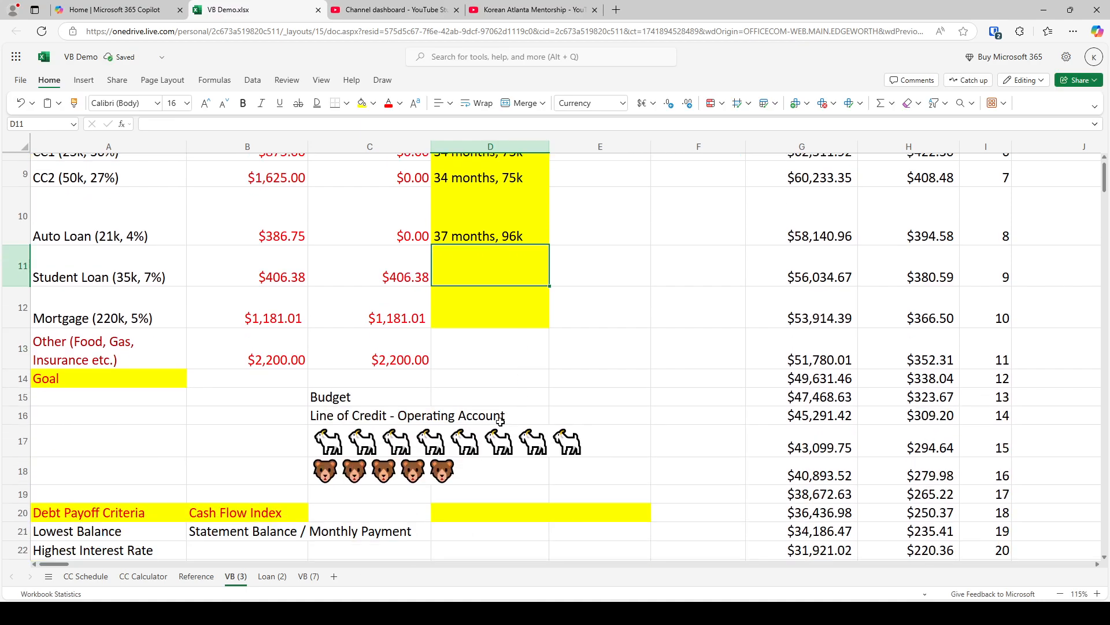
click(324, 435)
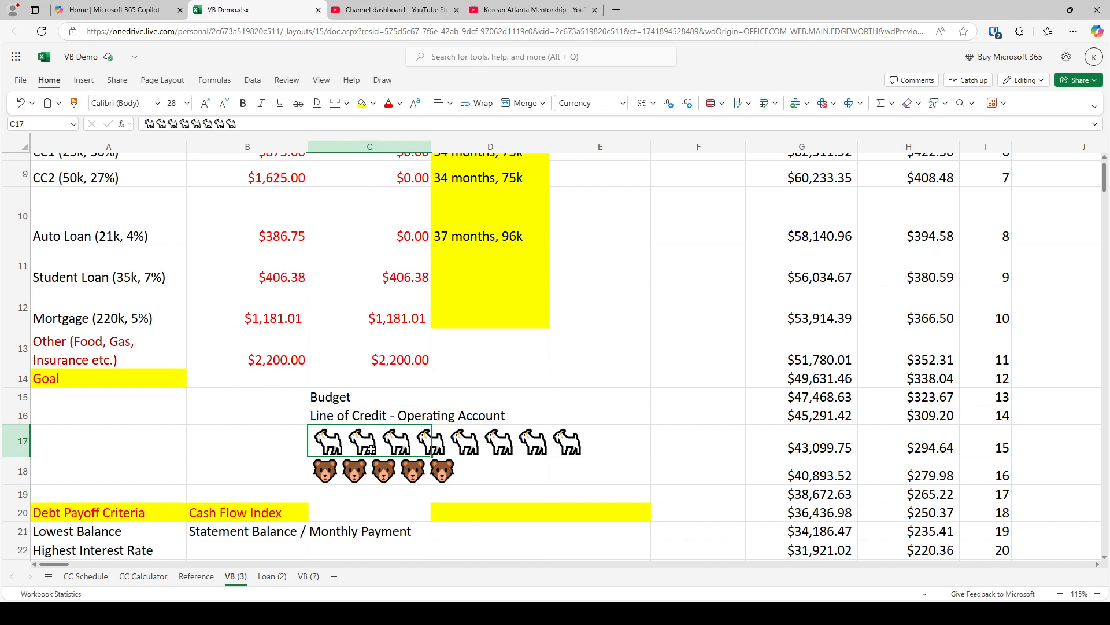
click(196, 576)
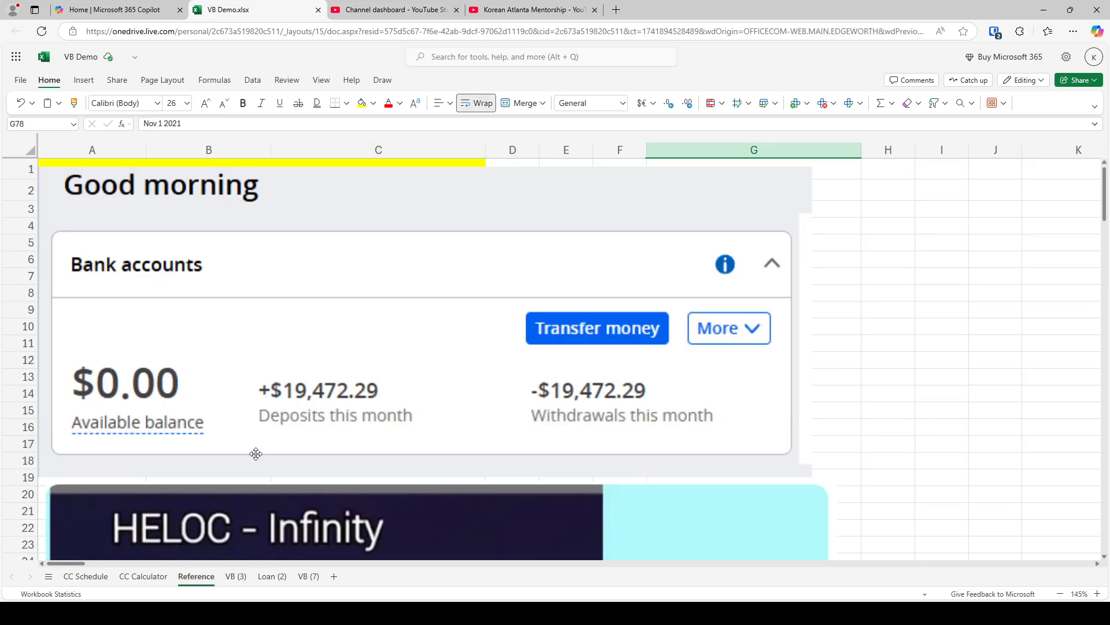
scroll(266, 460, down, 5)
scroll(277, 464, down, 20)
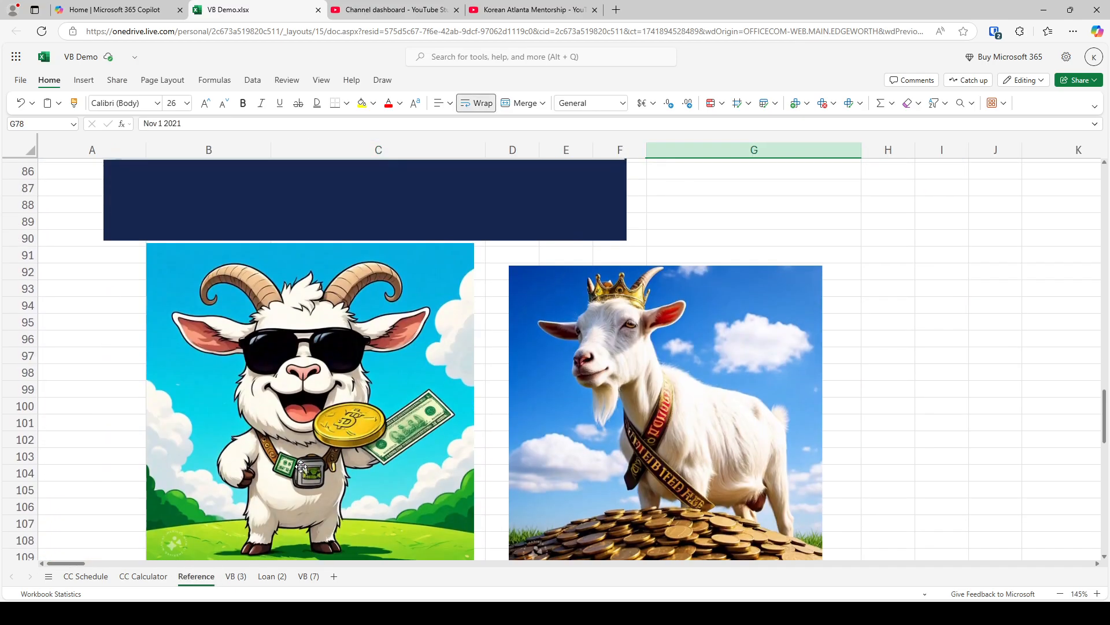
click(325, 389)
click(639, 389)
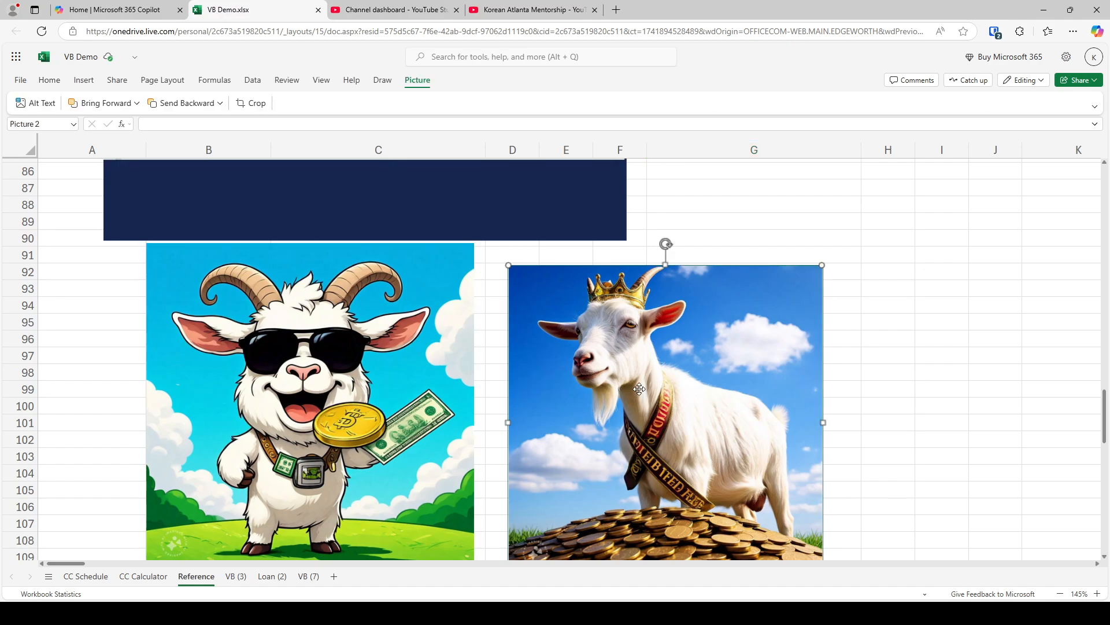
scroll(639, 389, down, 4)
scroll(643, 373, up, 4)
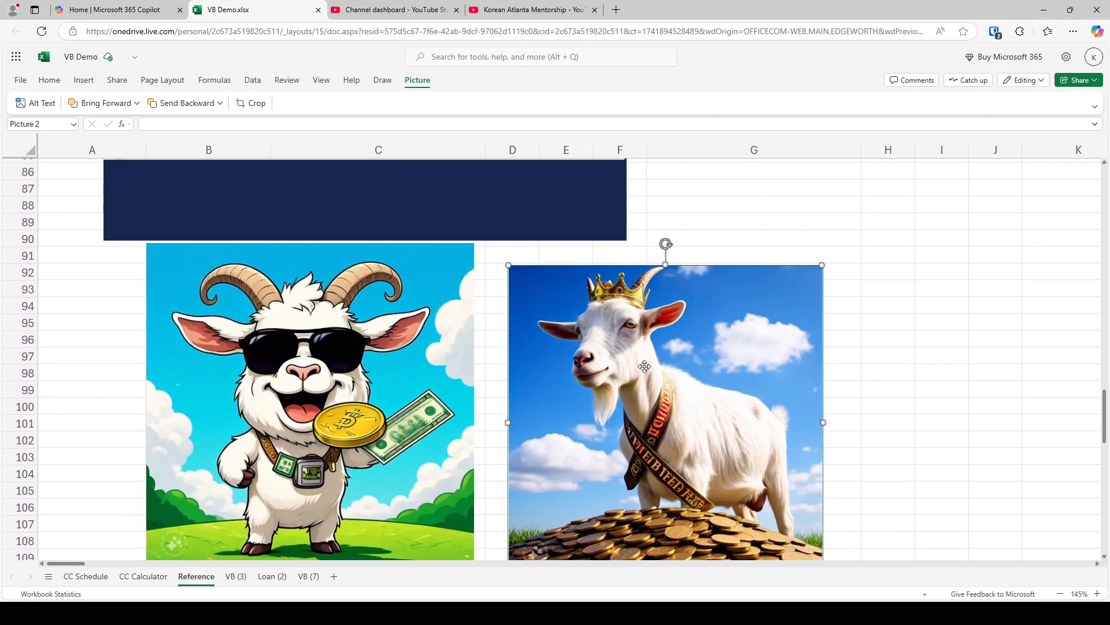
scroll(644, 366, up, 2)
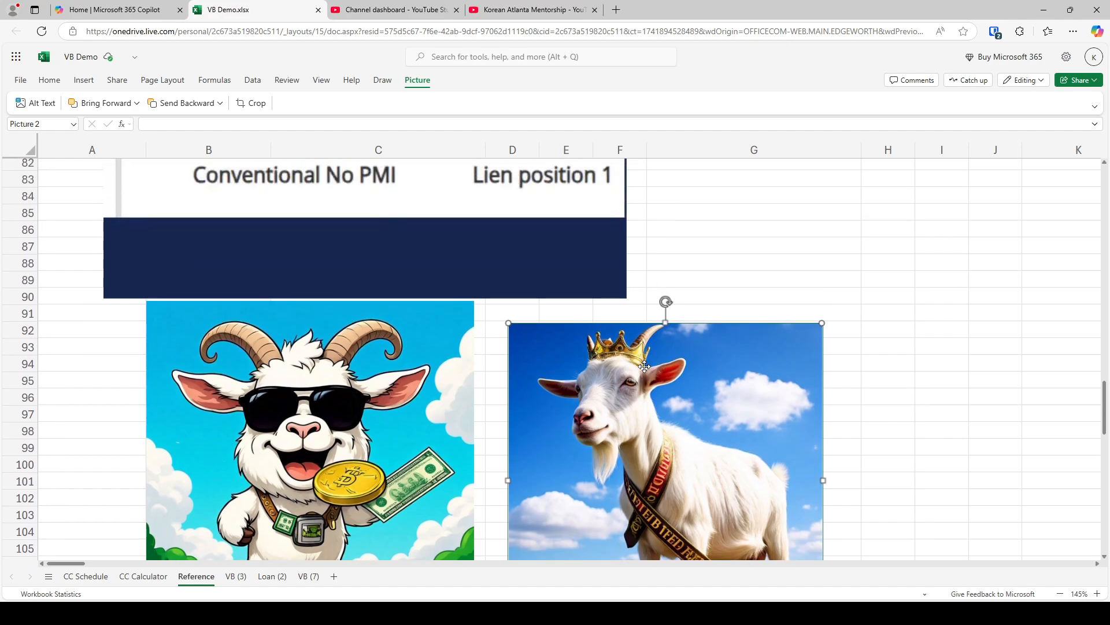
Review the Loan Detail picture on the Reference sheet, the milestones on VB (3) and the HELOC - Infinity picture
scroll(644, 366, up, 5)
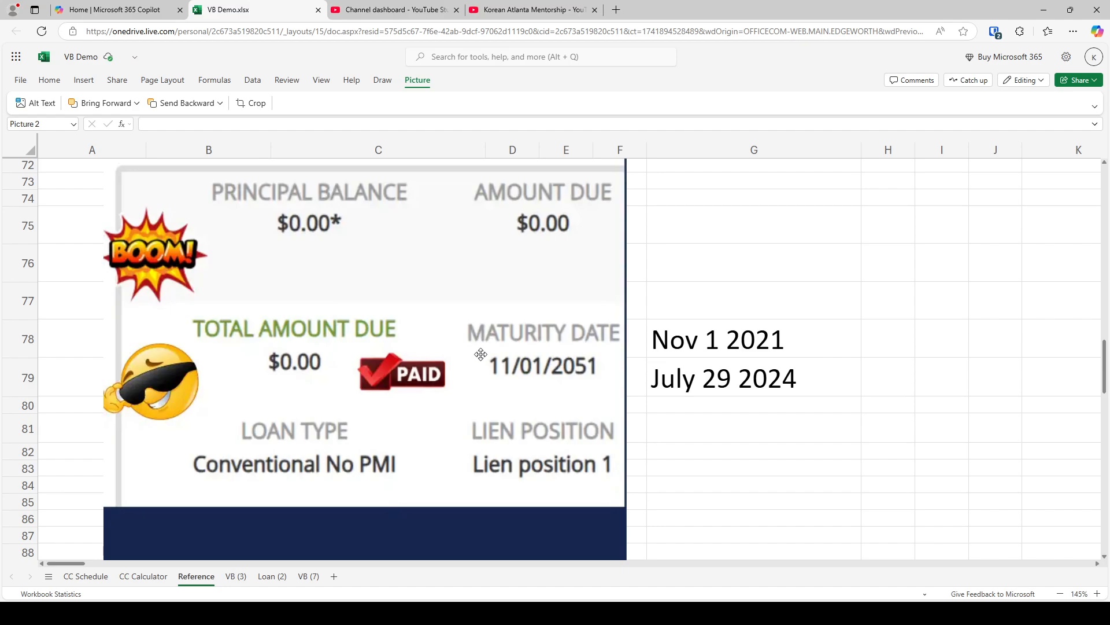
click(481, 354)
scroll(480, 354, up, 1)
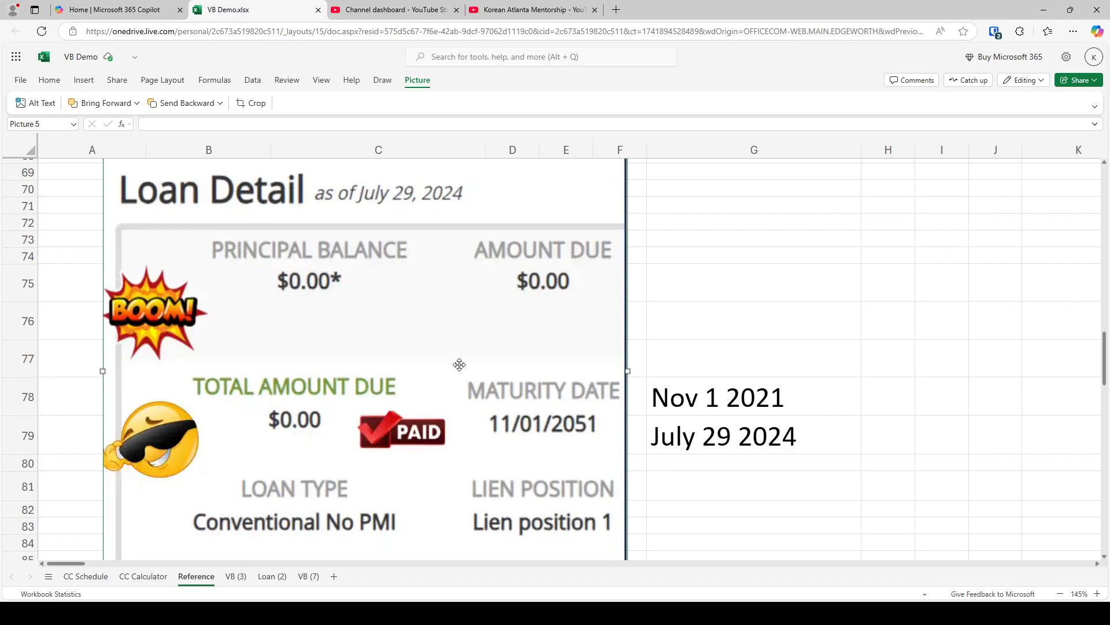
click(235, 576)
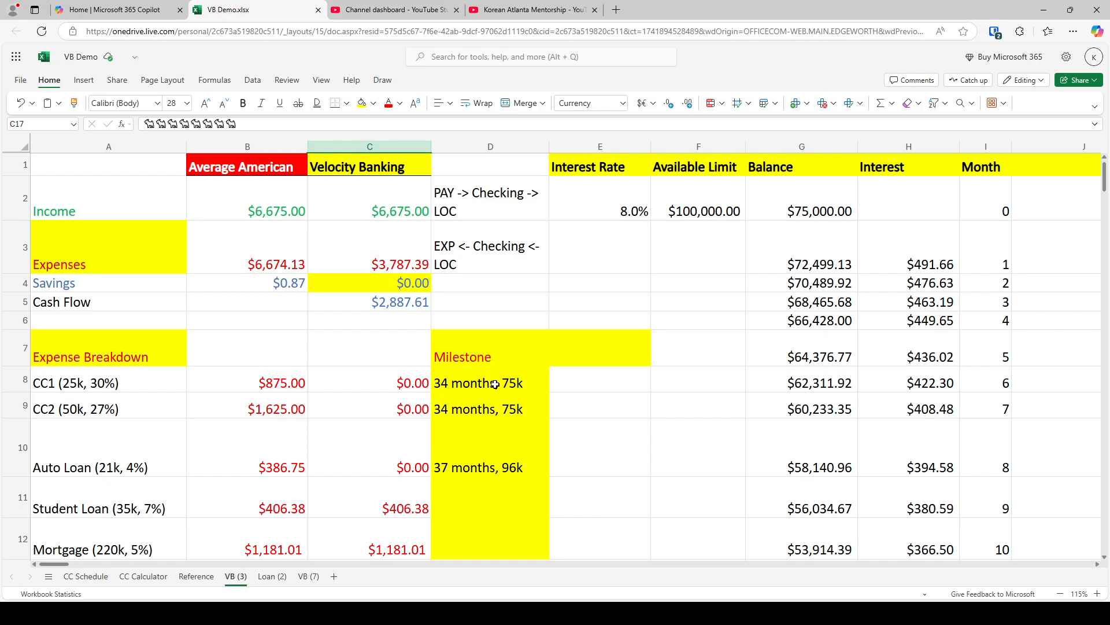
scroll(435, 385, down, 5)
scroll(435, 385, up, 5)
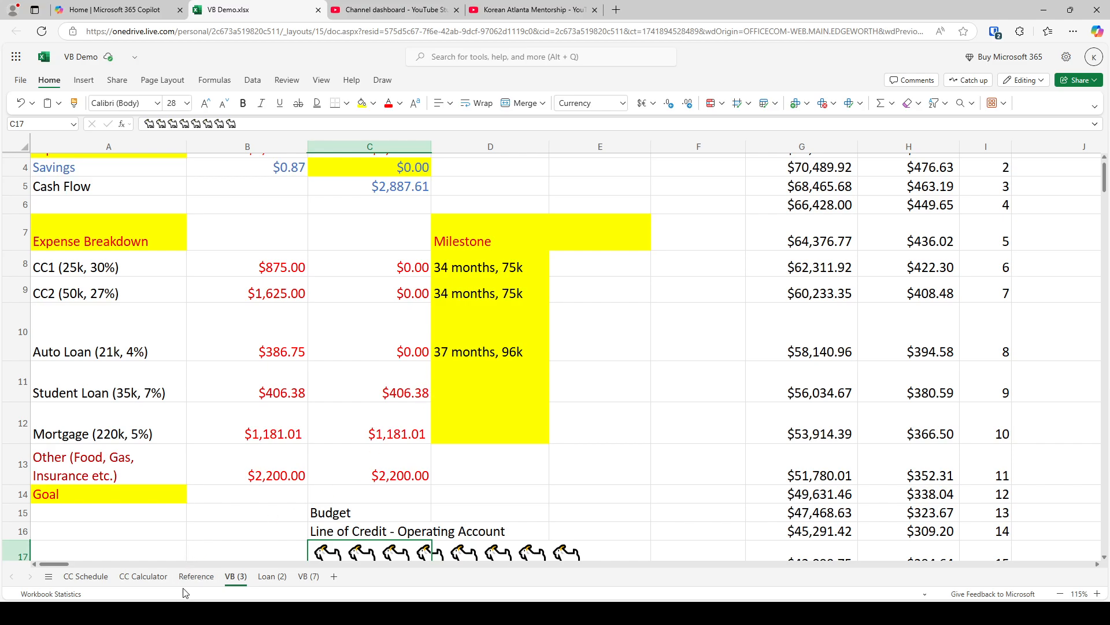
click(196, 576)
scroll(283, 468, up, 20)
scroll(283, 468, up, 15)
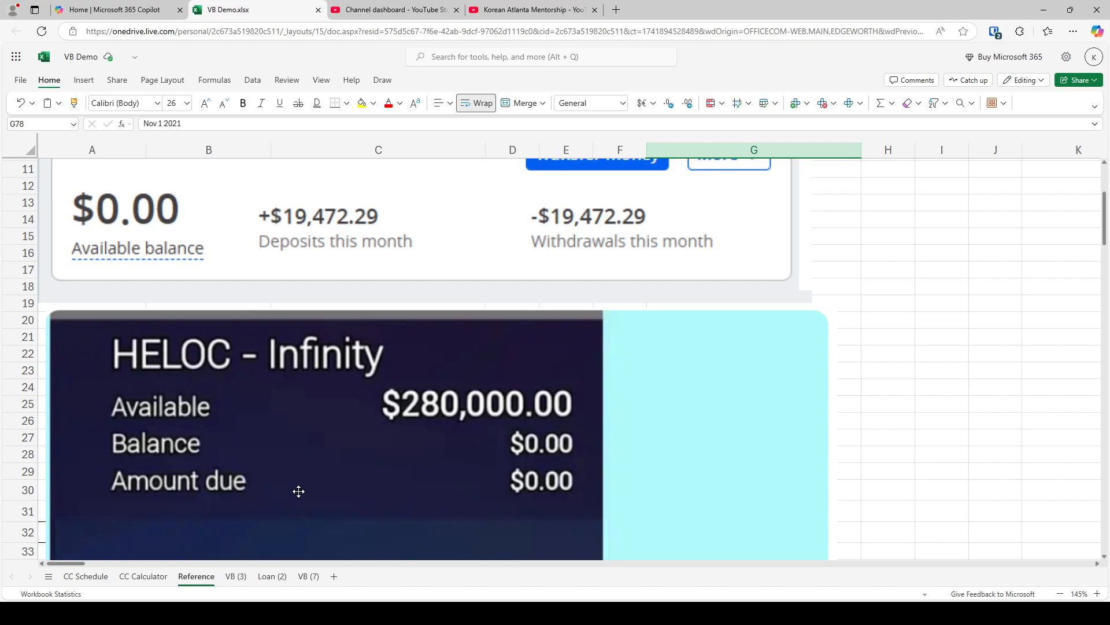
On the Loan (2) sheet, set the current month of the student loan and the mortgage to 37 in F3:F4
click(270, 576)
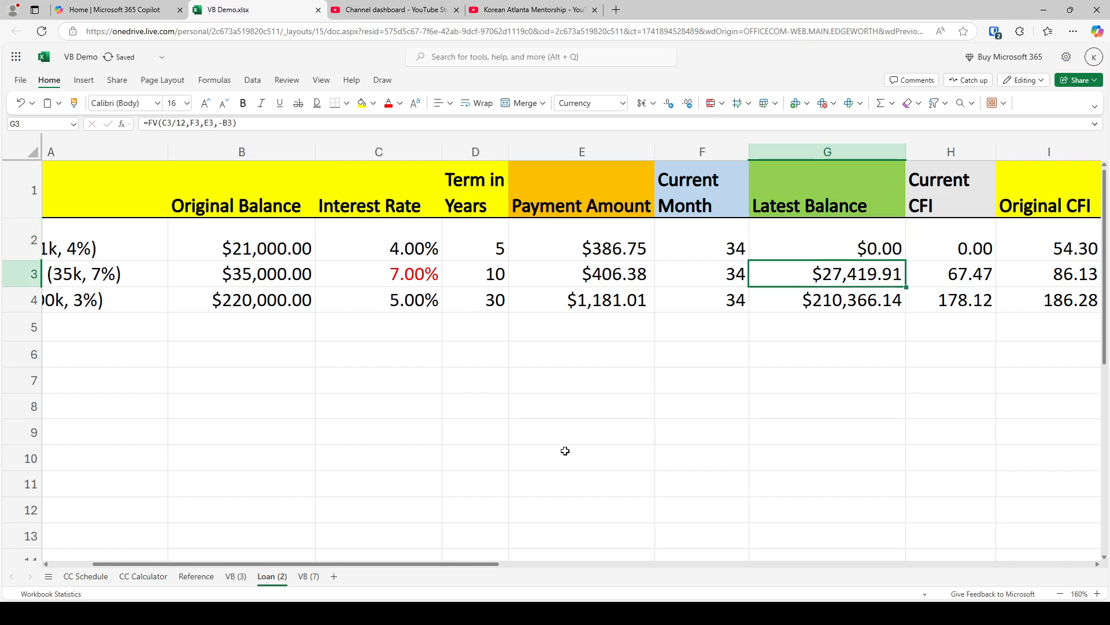
click(236, 576)
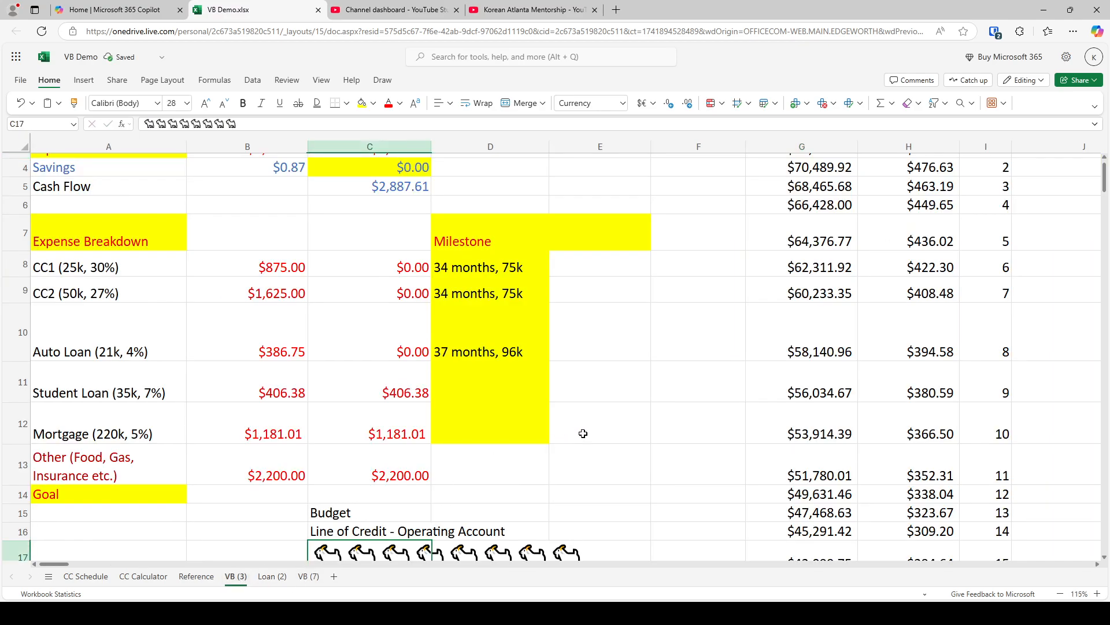
click(271, 576)
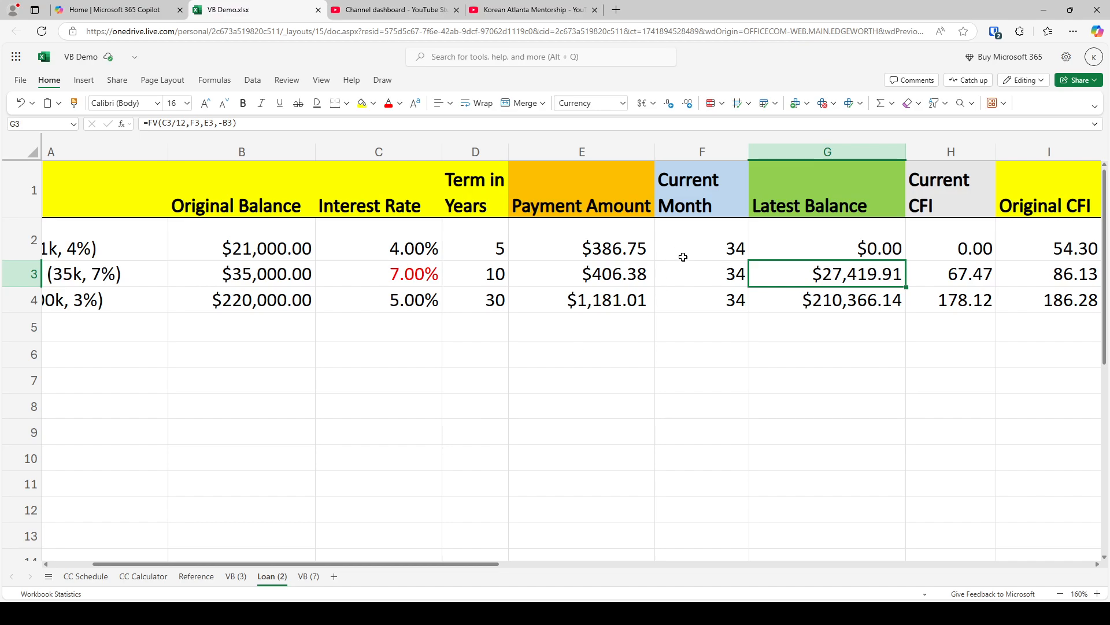
click(693, 280)
text(37)
key(Return)
text(37)
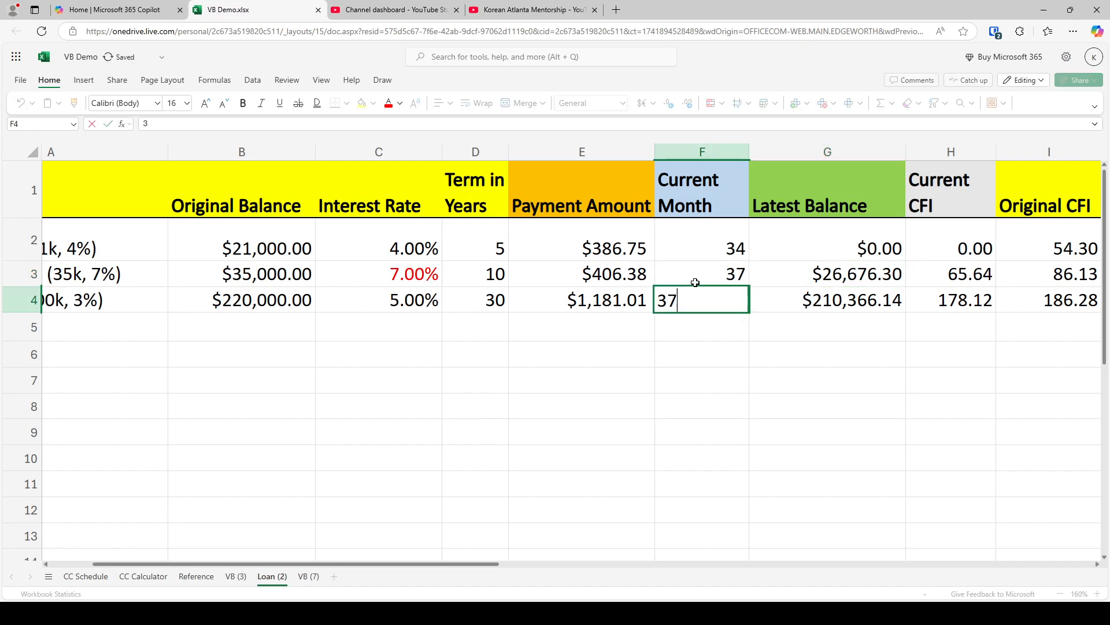
key(Return)
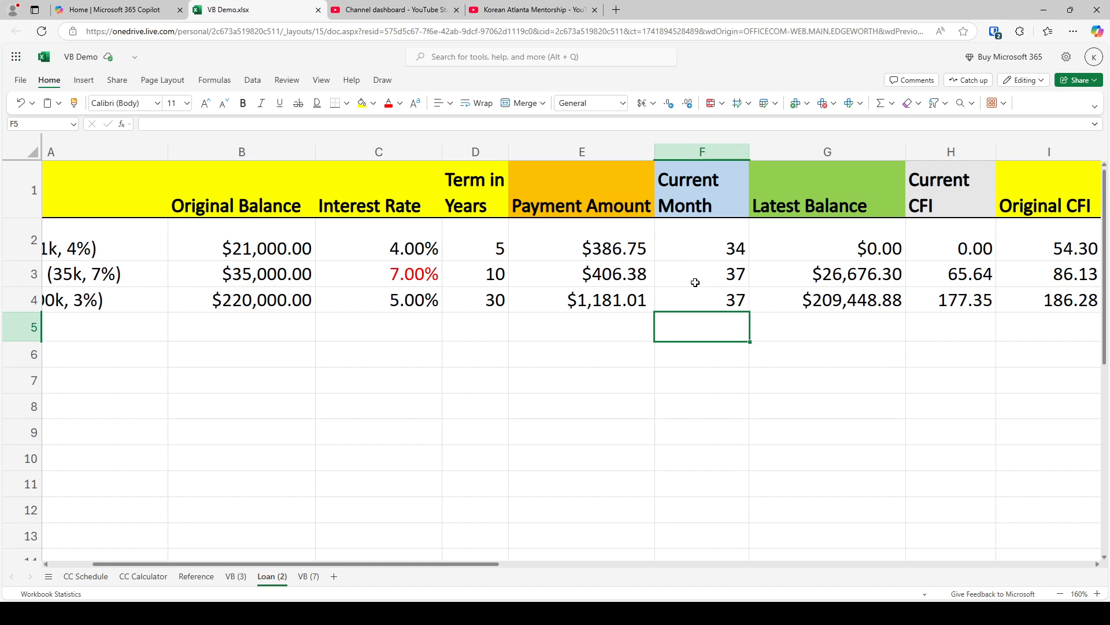
Test a 3% mortgage interest rate in C4, inspect the mortgage's current CFI, latest balance and payment, and undo the rate change
click(411, 301)
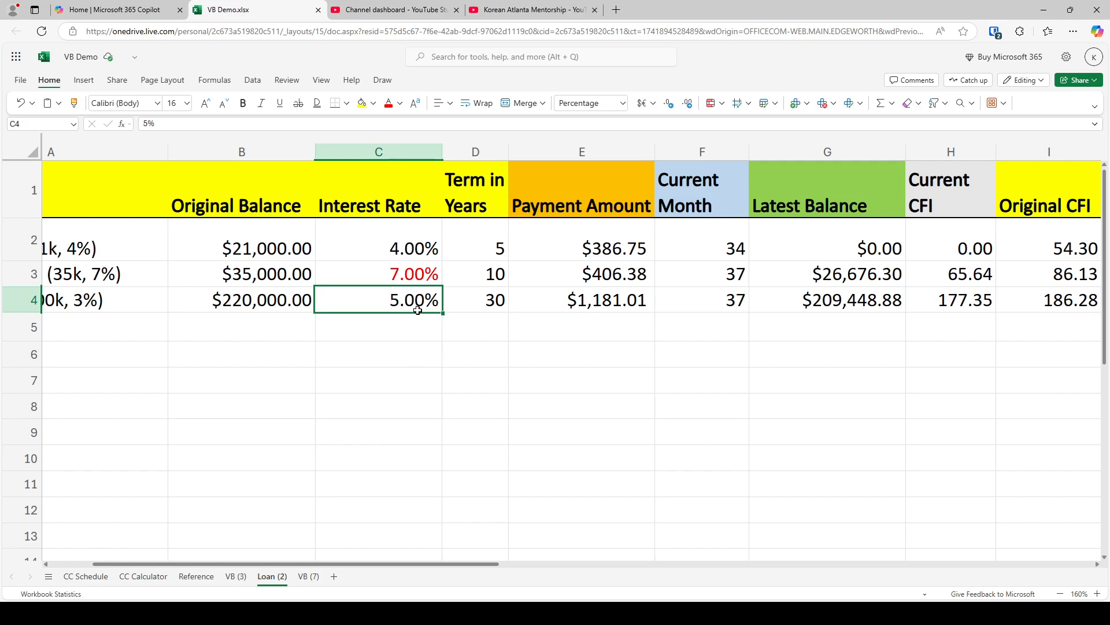
text(3%)
key(Return)
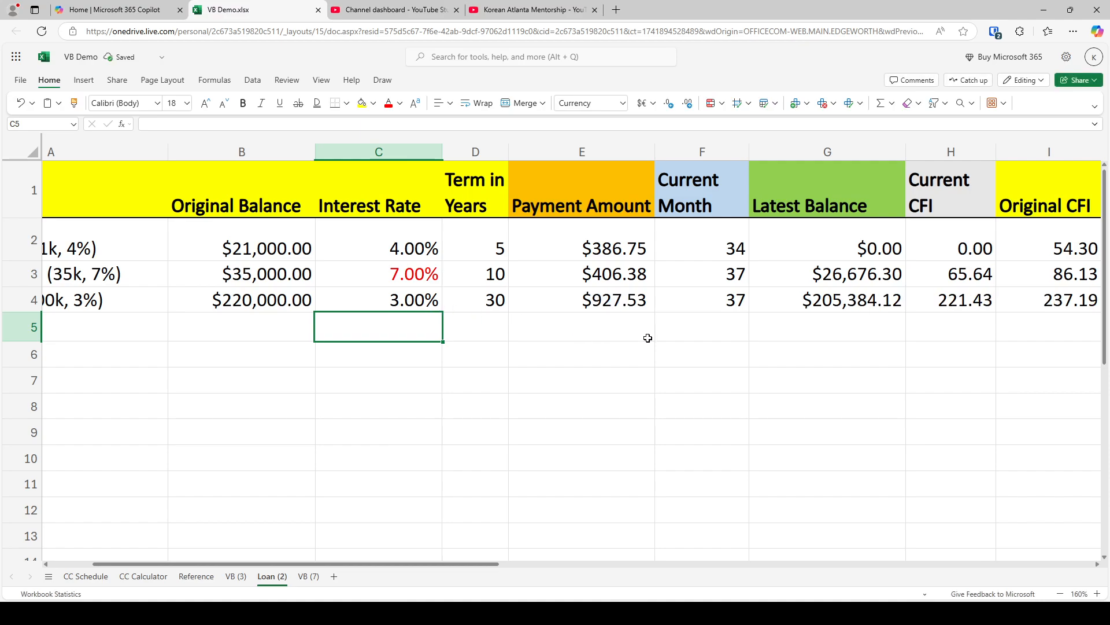
click(933, 299)
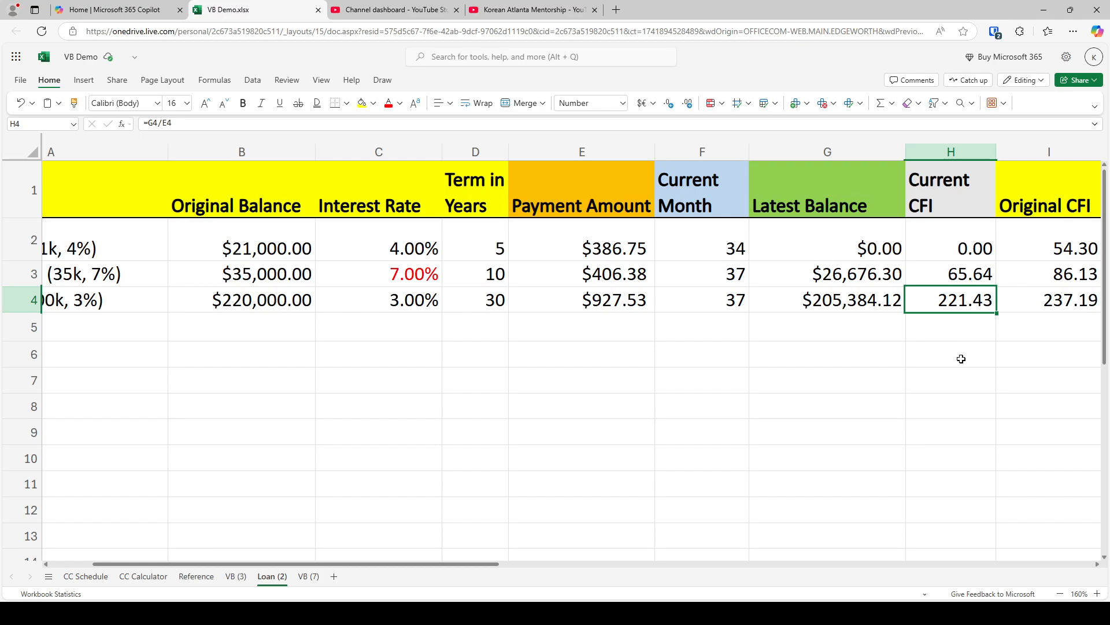
click(848, 307)
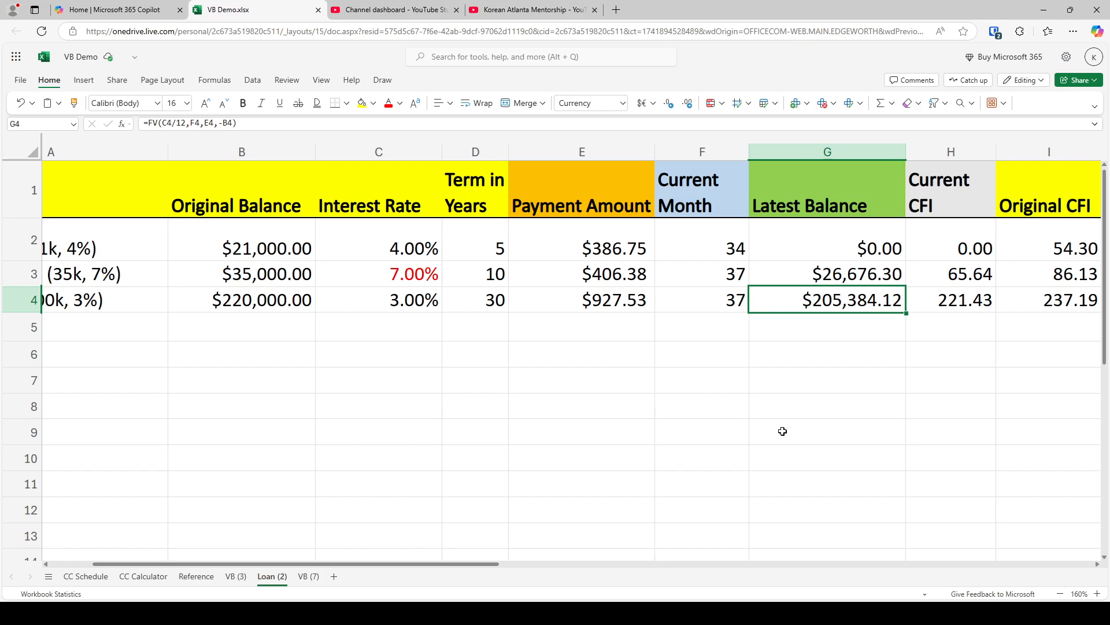
click(615, 298)
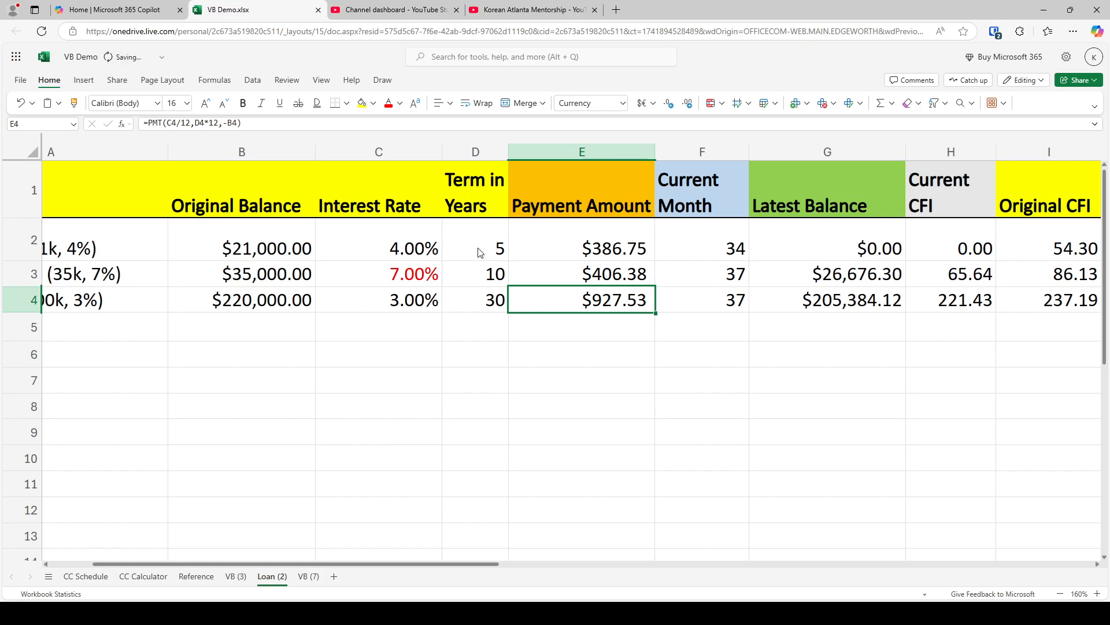
key(ctrl+z)
click(706, 388)
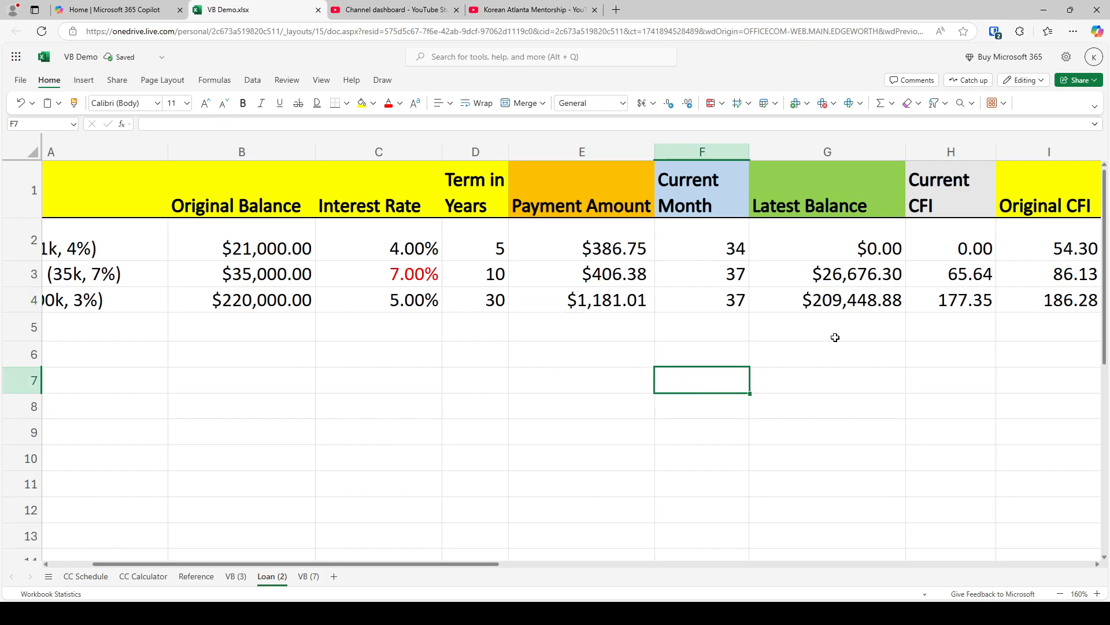
Copy the student loan's latest balance from G3 of Loan (2) into F39 of VB (3) as values only
click(418, 276)
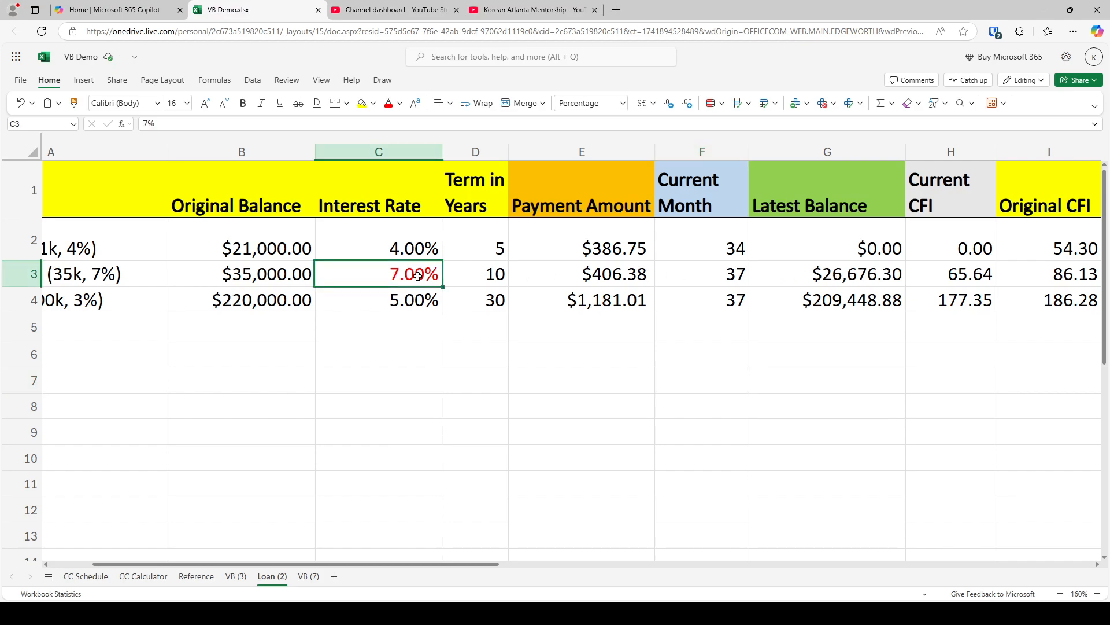
click(838, 270)
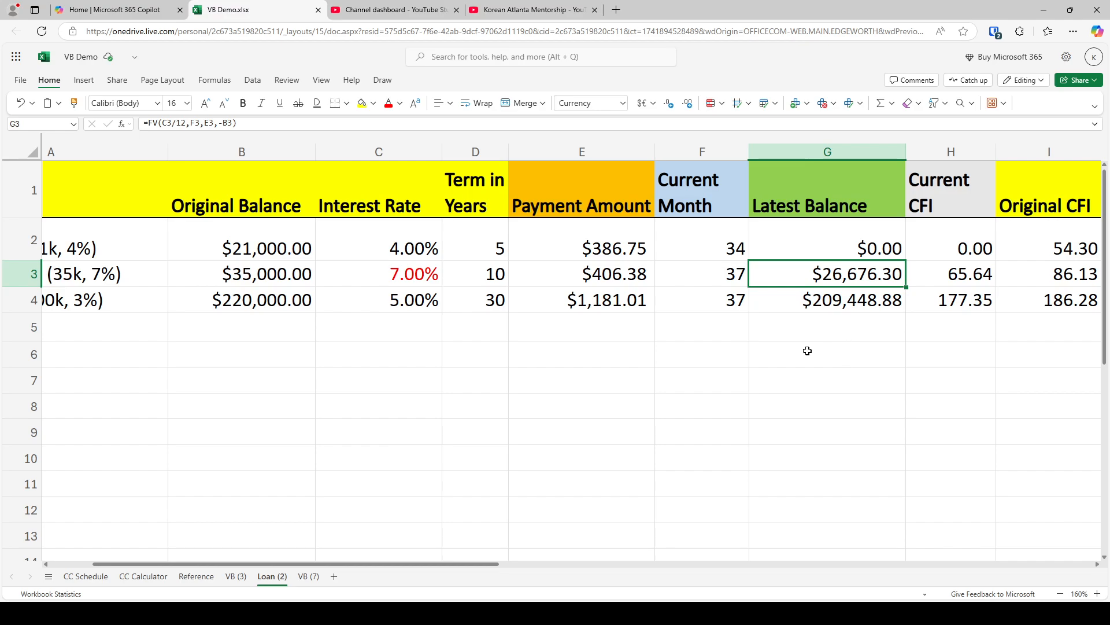
key(ctrl+c)
key(ctrl+Page_Up)
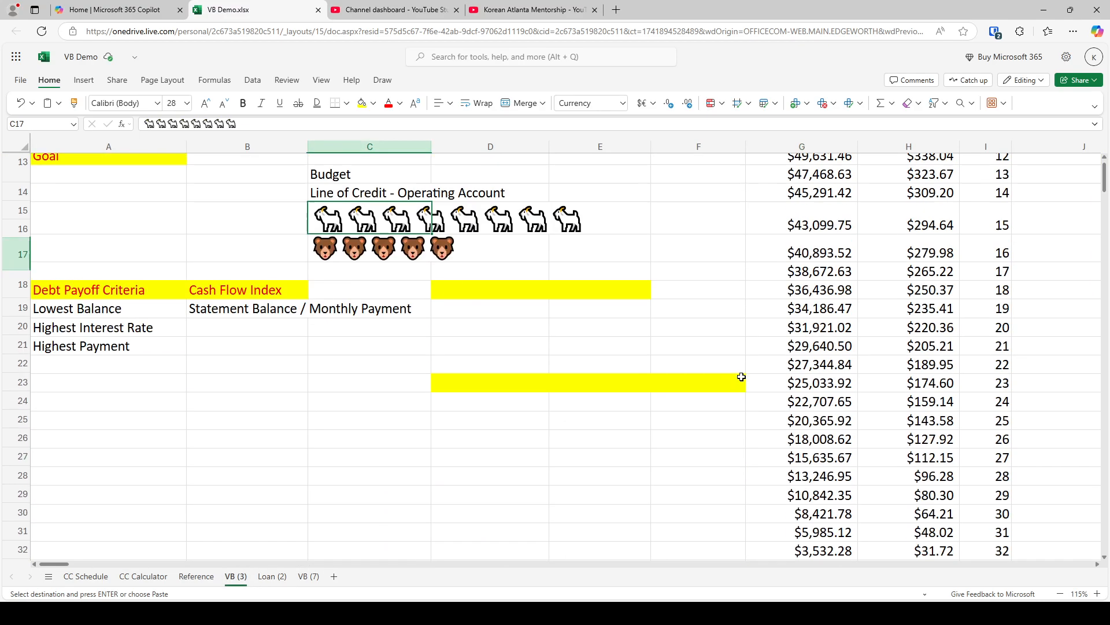
scroll(742, 377, down, 7)
scroll(741, 380, up, 1)
click(696, 289)
key(ctrl+v)
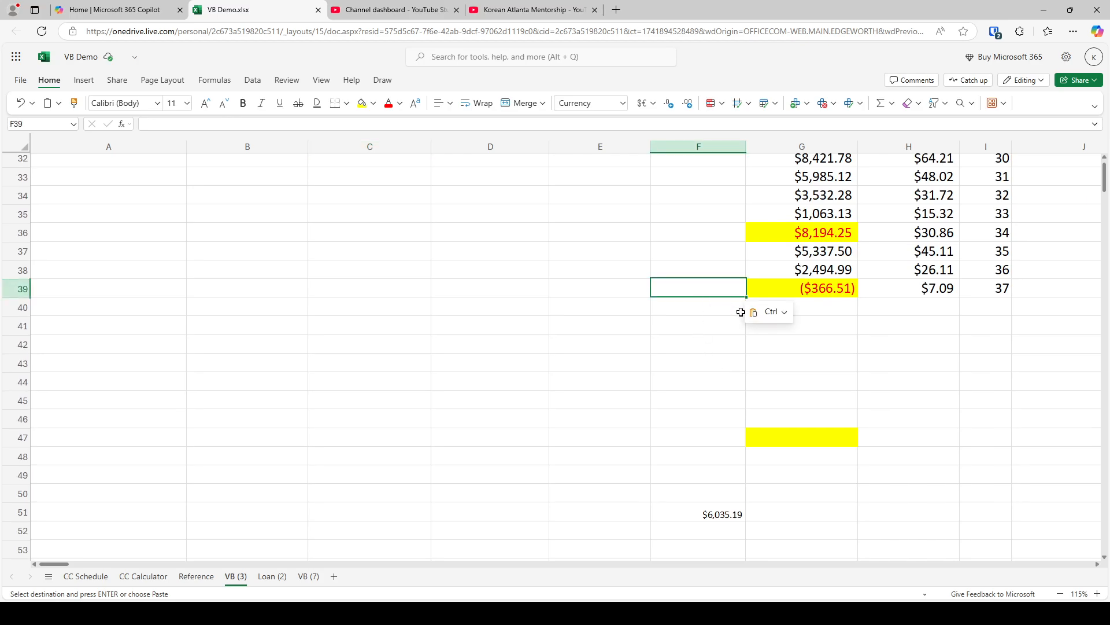
click(770, 312)
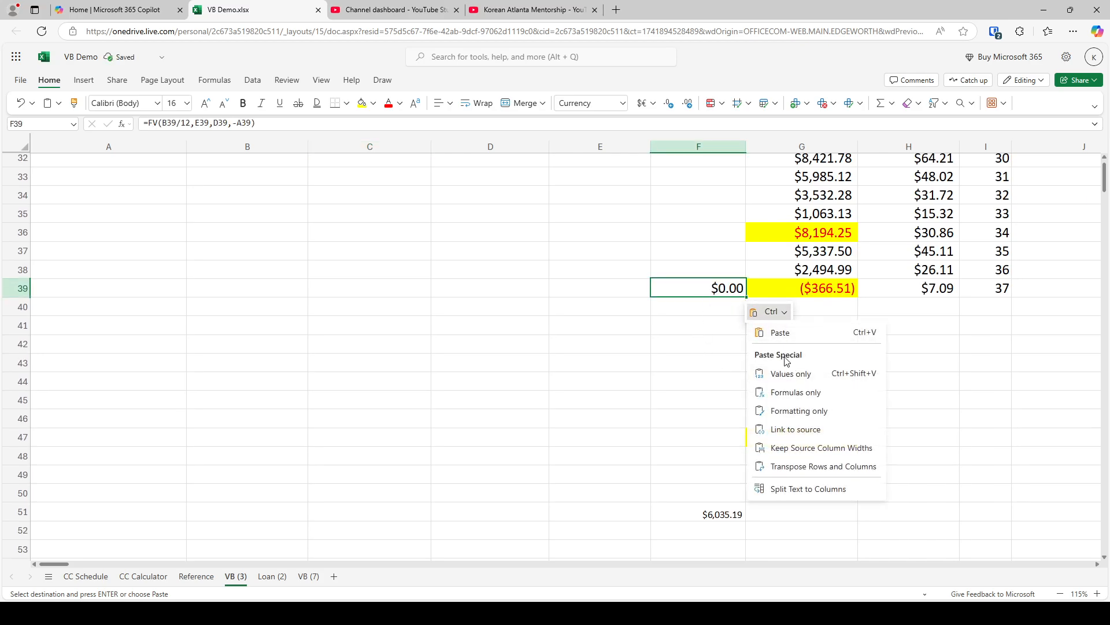
click(787, 371)
Add the student loan balance of 26676.3 to the end of the formula in G39, and clear F39
click(752, 287)
click(287, 124)
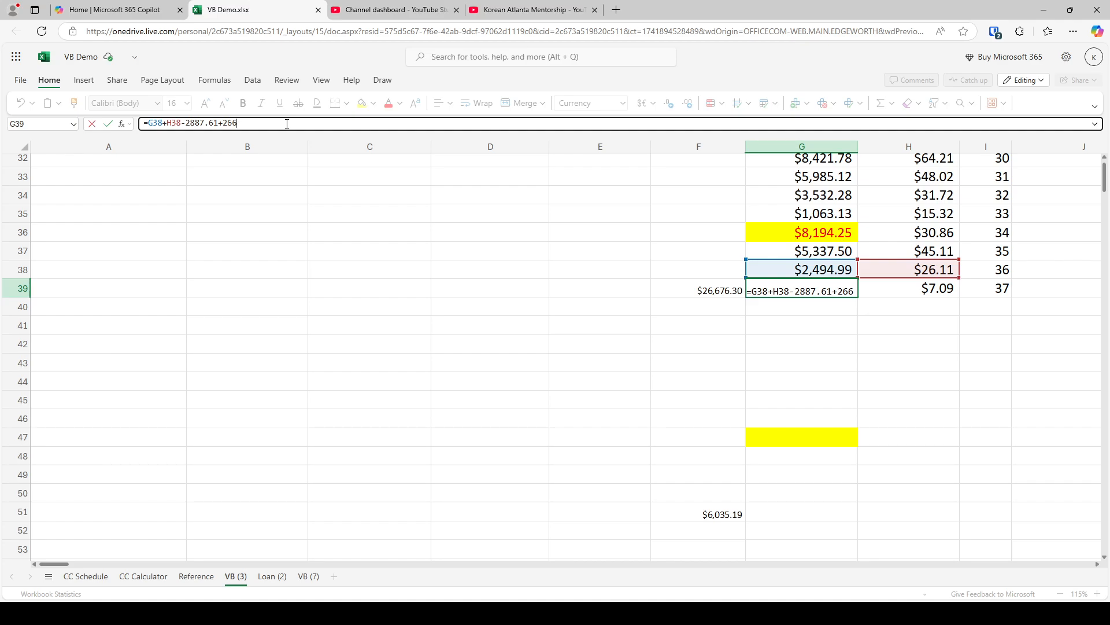
text(767.3)
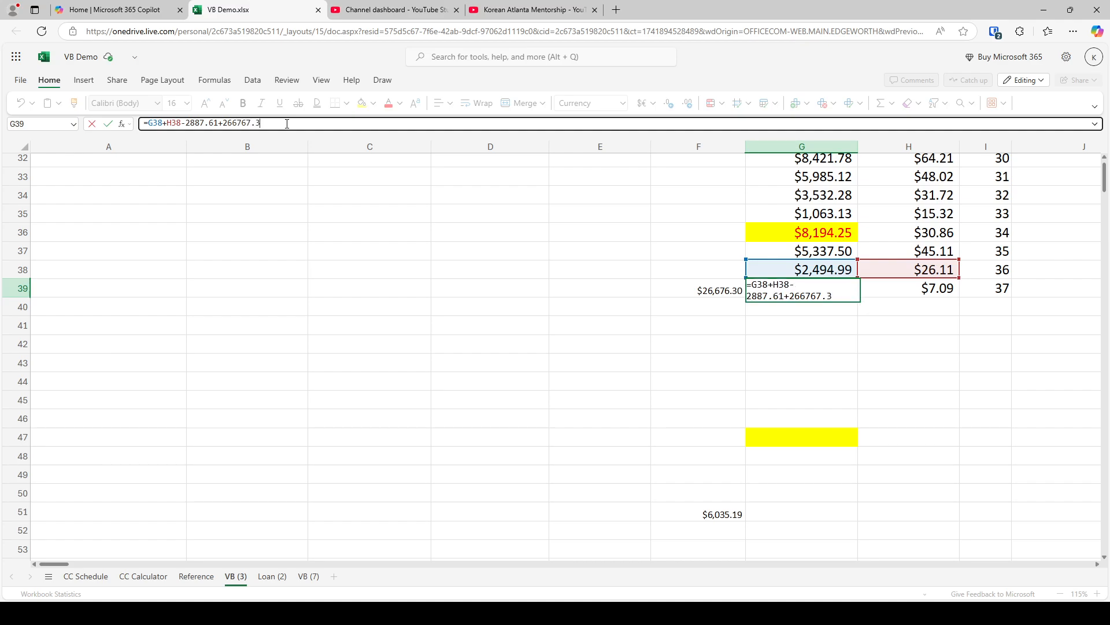
double_click(801, 297)
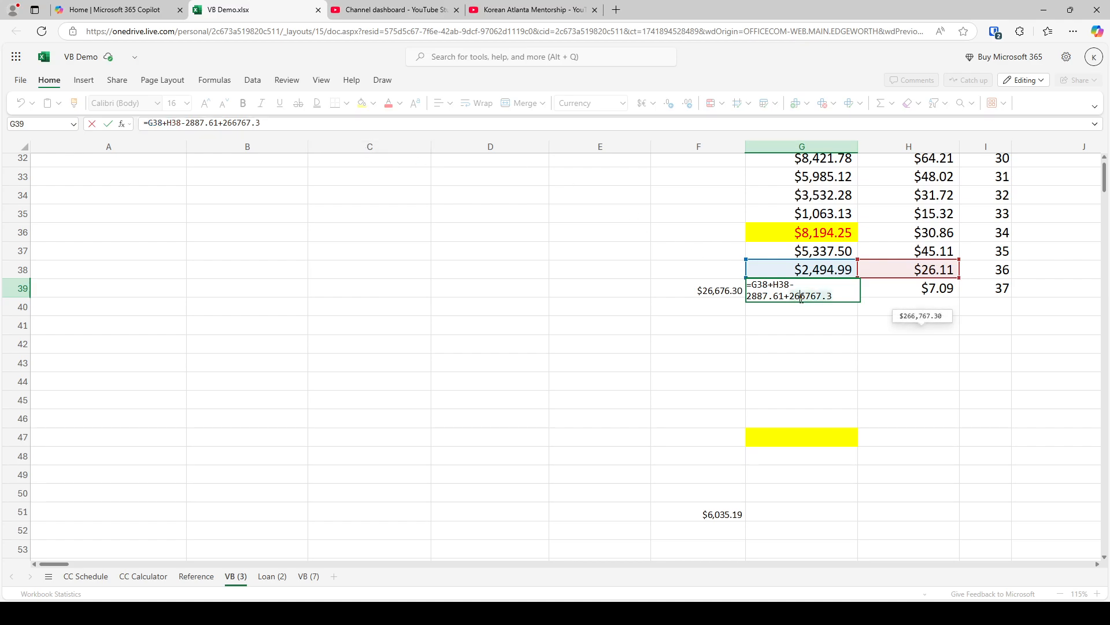
key(BackSpace)
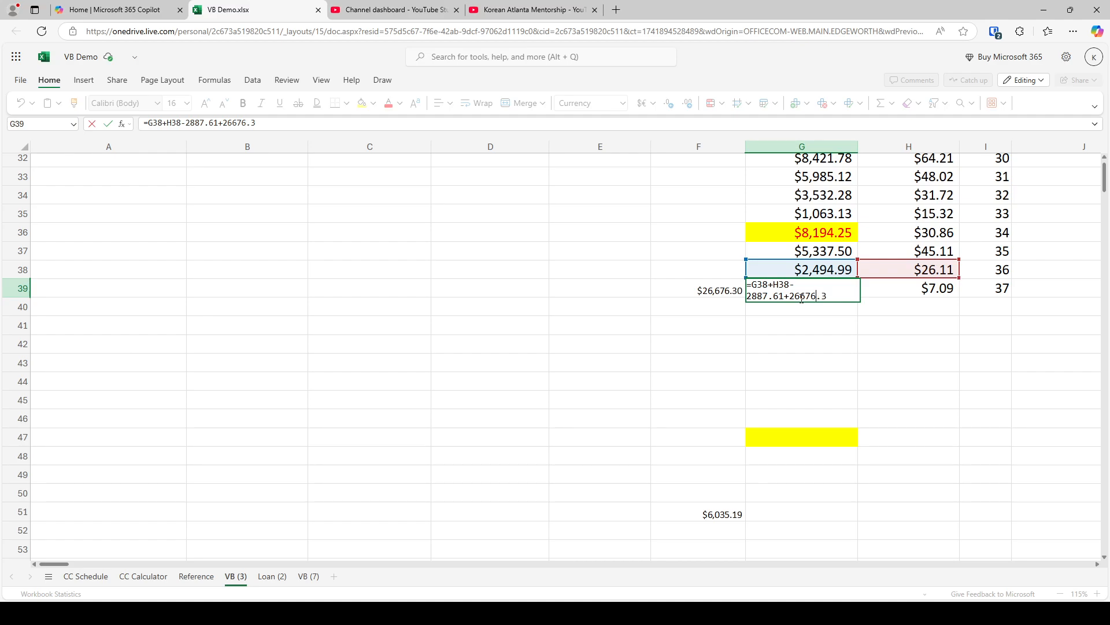
key(shift+Tab)
key(Delete)
Set the student loan's monthly payment in C11 to 0
key(Left)
key(Left)
key(Left)
key(Left)
key(Left)
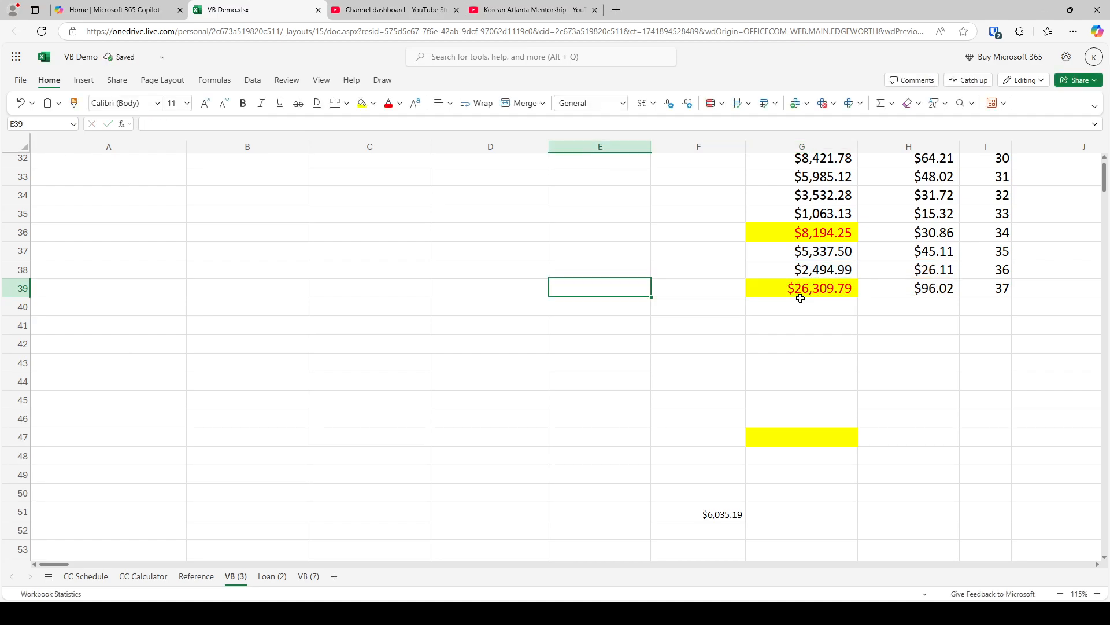
key(Up)
key(Up)
key(Up)
key(Up)
key(Up)
key(Up)
key(Up)
key(Up)
key(Up)
key(Up)
key(Up)
key(Up)
key(Up)
key(Up)
key(Up)
key(Up)
key(Up)
key(Up)
key(Up)
key(Up)
key(Up)
key(Up)
key(Up)
key(Up)
key(Up)
key(Up)
key(Up)
key(Up)
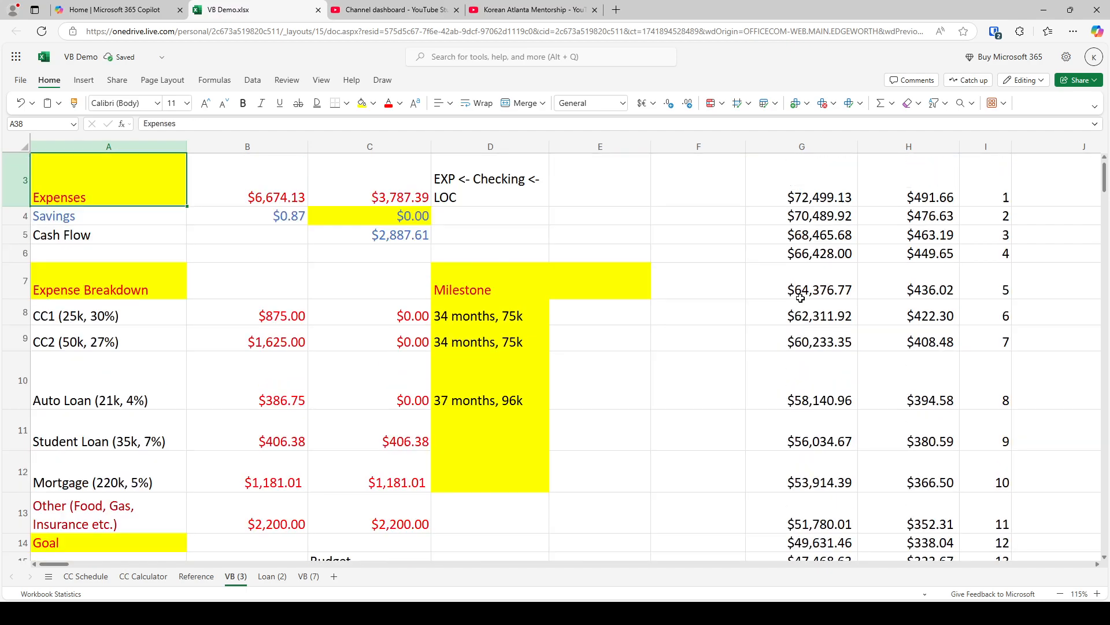
key(Right)
key(Right)
key(Down)
key(Down)
key(Down)
key(Down)
key(Down)
key(Down)
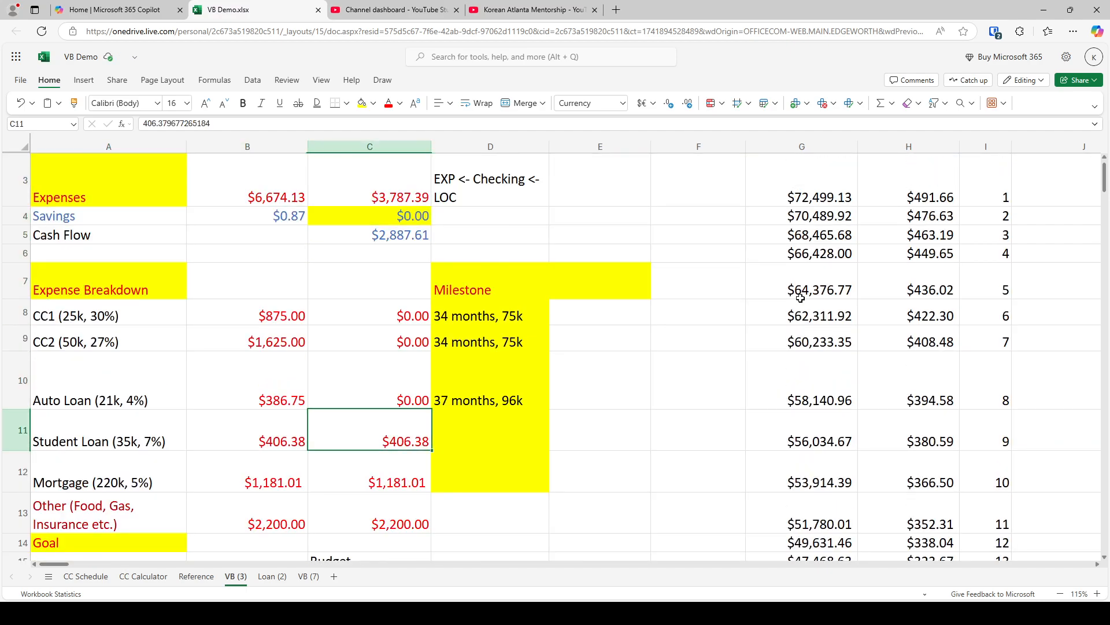
text(0)
key(Return)
Copy the cash flow amount from C5 into F40 as values only
click(370, 235)
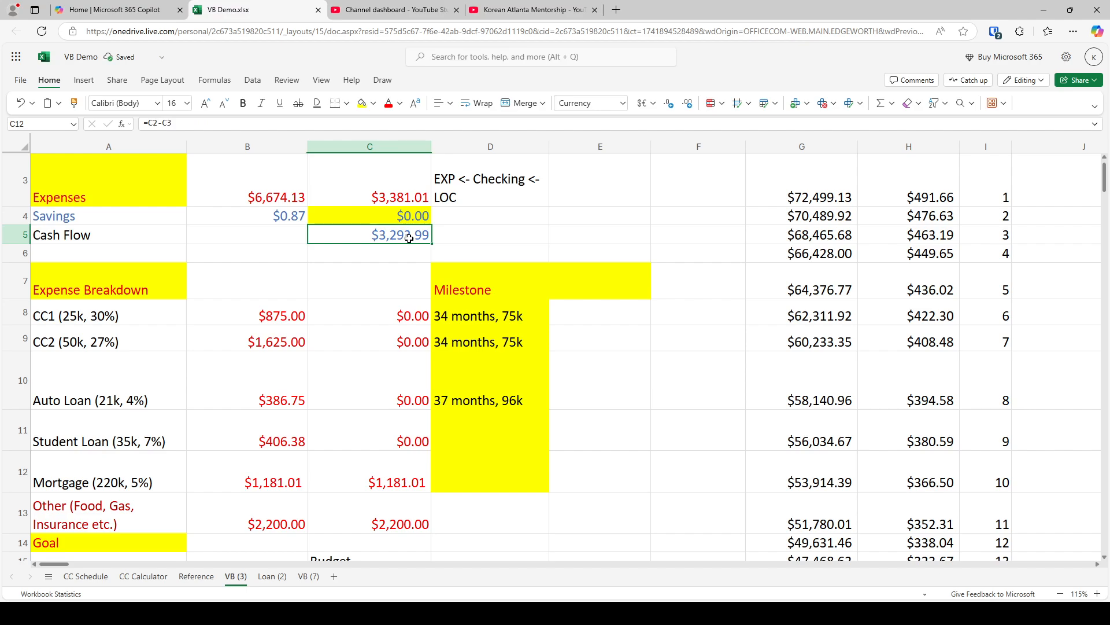
scroll(360, 283, up, 2)
key(ctrl+c)
ctrl+scroll(359, 286, up, 10)
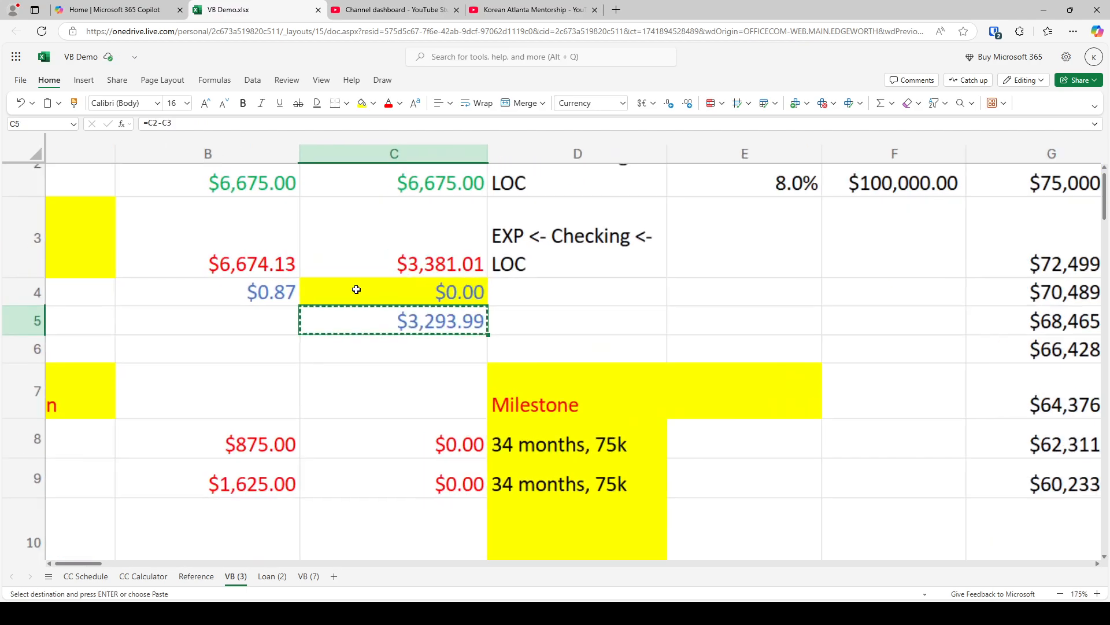
scroll(352, 288, up, 4)
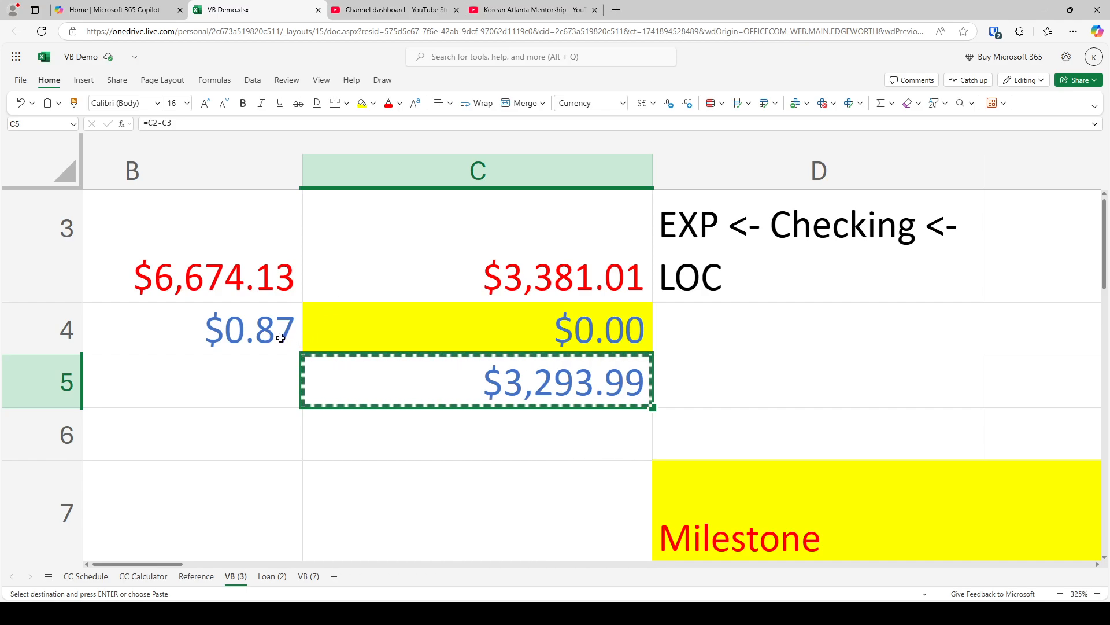
ctrl+scroll(279, 342, down, 10)
ctrl+scroll(288, 321, down, 3)
scroll(293, 322, down, 9)
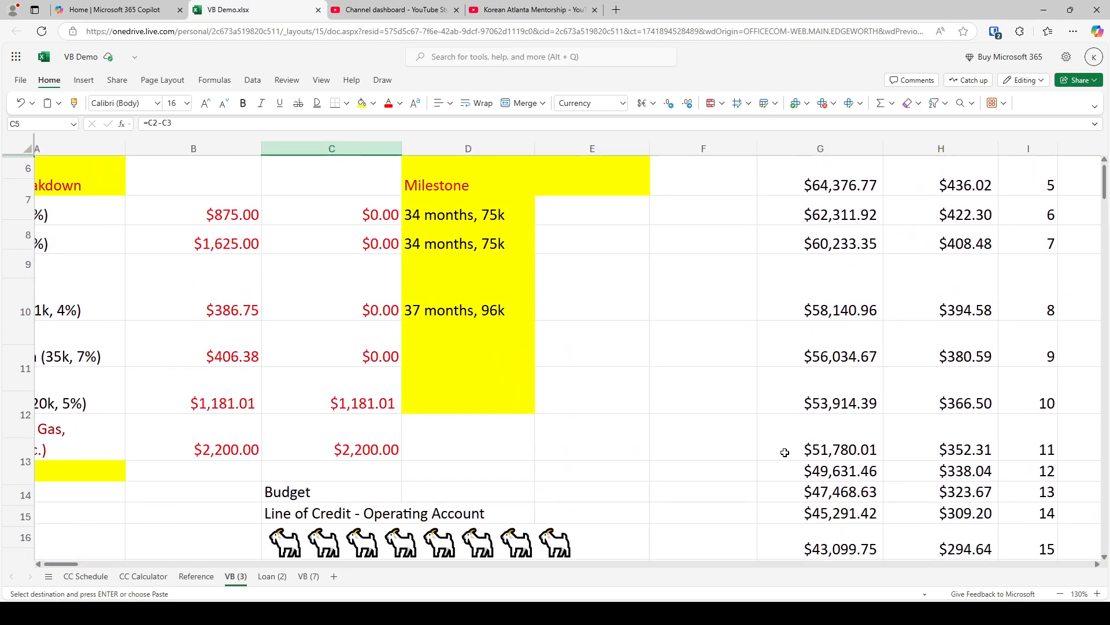
click(713, 377)
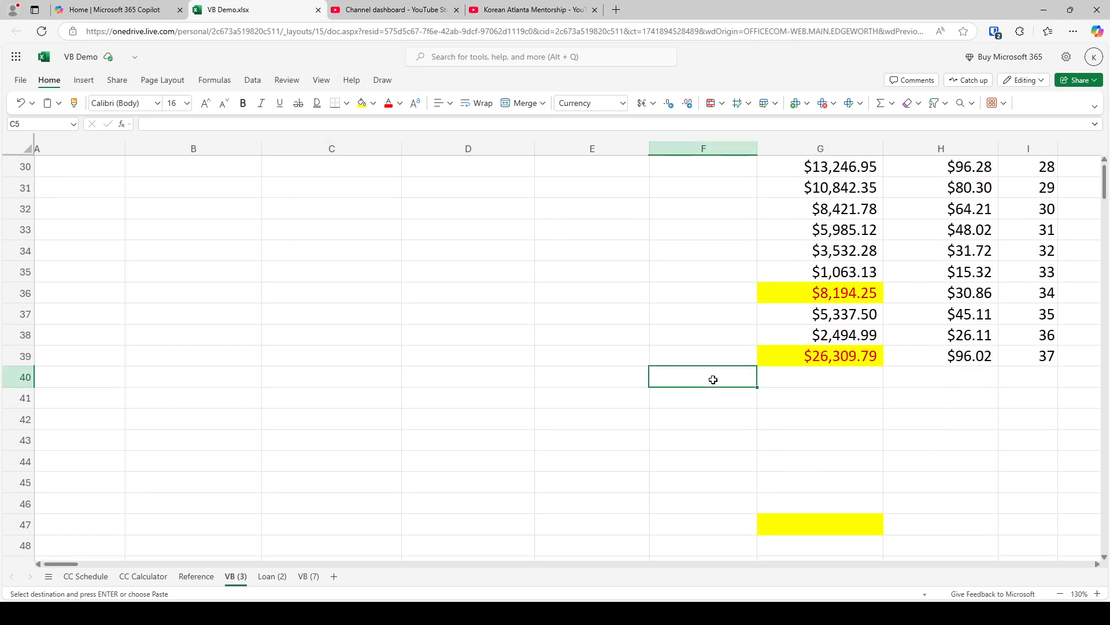
key(ctrl+v)
click(781, 402)
click(802, 463)
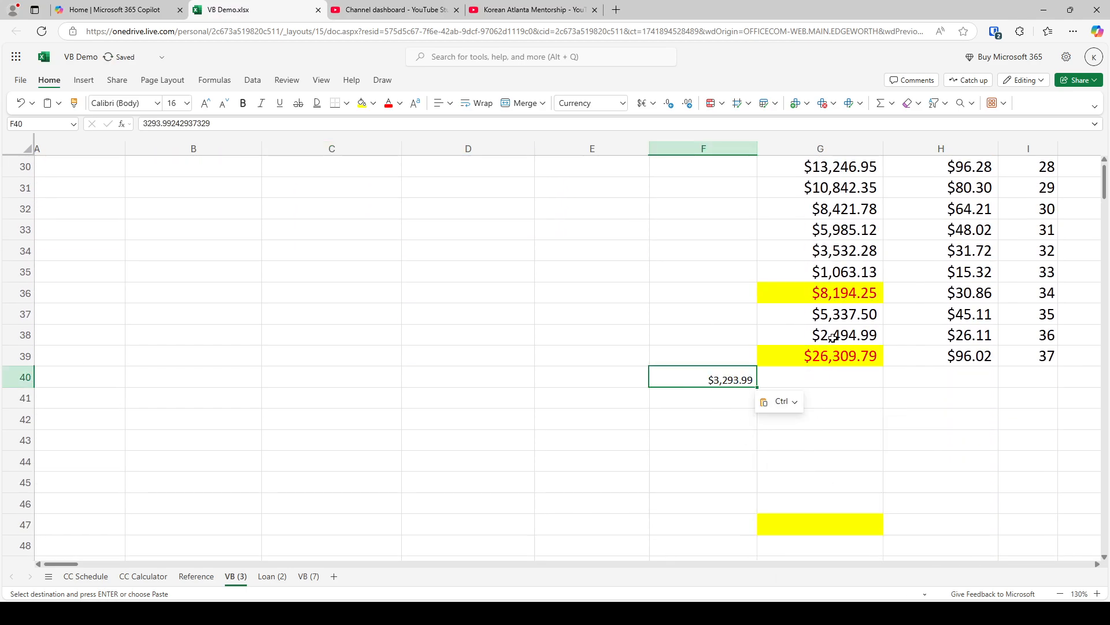
Copy the month 36 row G38:I38 into the row starting at G40
click(839, 336)
key(shift+Right)
key(shift+Right)
key(ctrl+c)
click(836, 377)
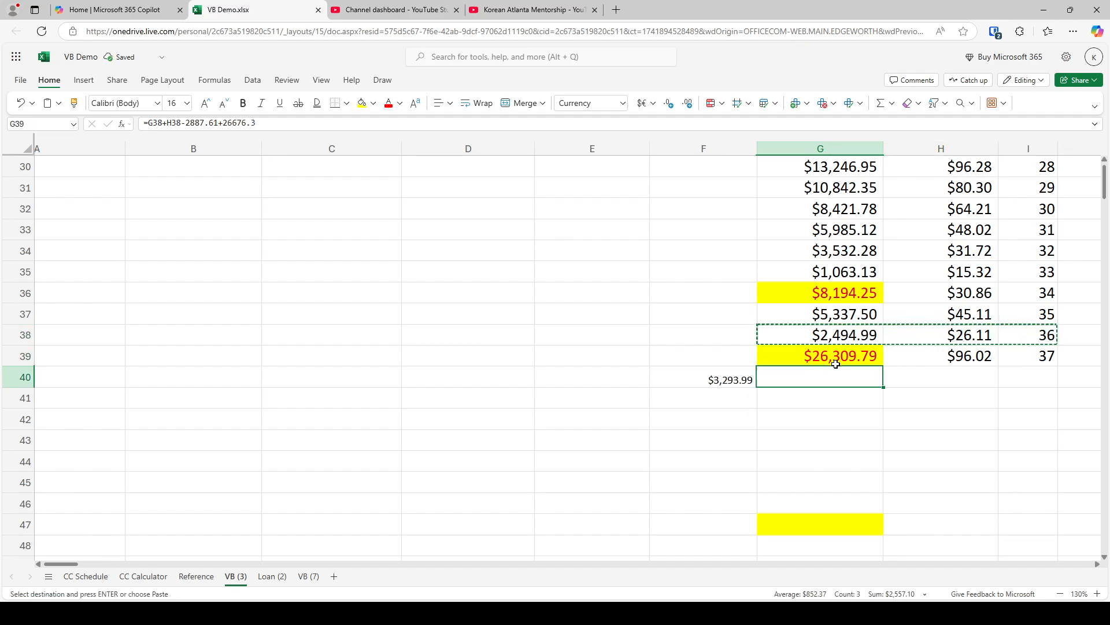
key(ctrl+v)
Change the amount subtracted in the G40 formula to 3293.99, giving =G39+H39-3293.99
click(836, 377)
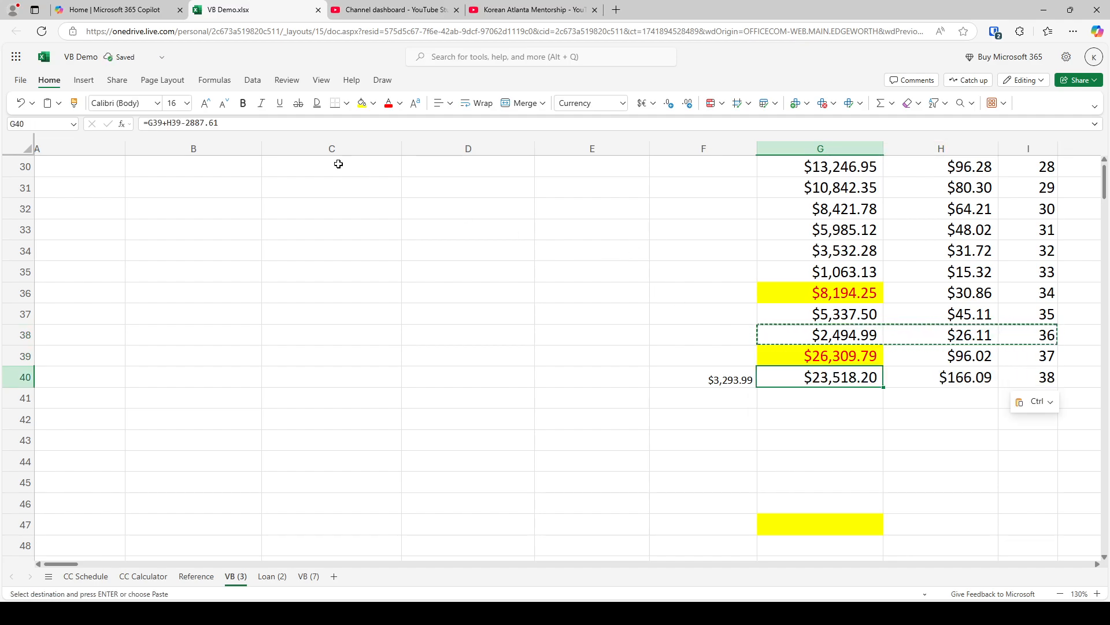
drag(219, 123, 193, 128)
key(BackSpace)
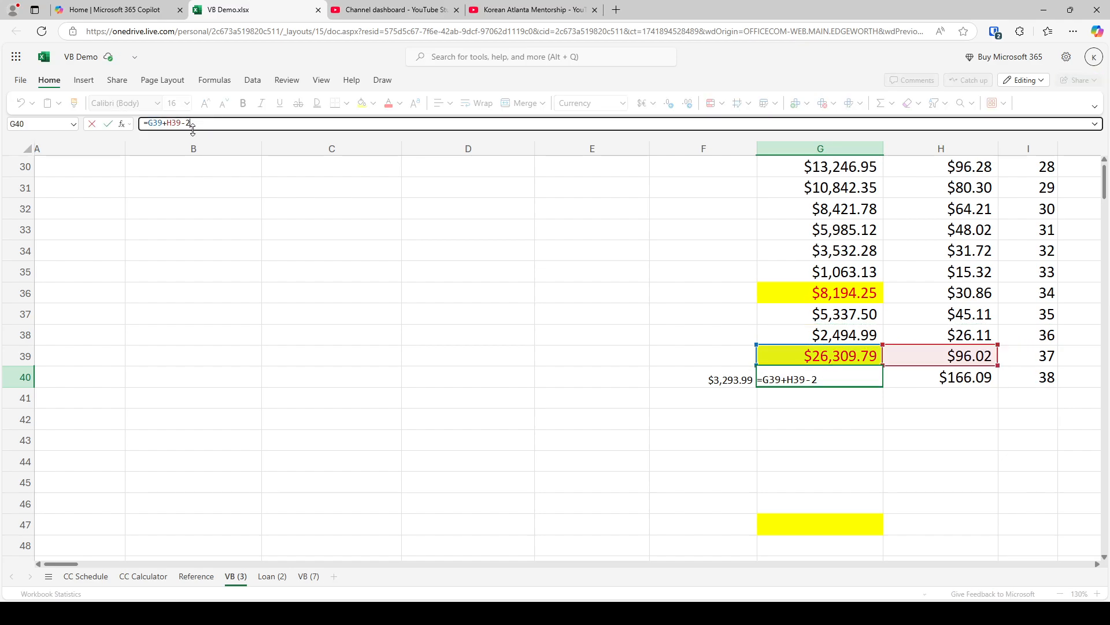
text(293.99)
key(Return)
Copy the month 38 row G40:I40 down through row 57 to extend the payoff schedule
key(Right)
key(Right)
key(Right)
key(Right)
key(Right)
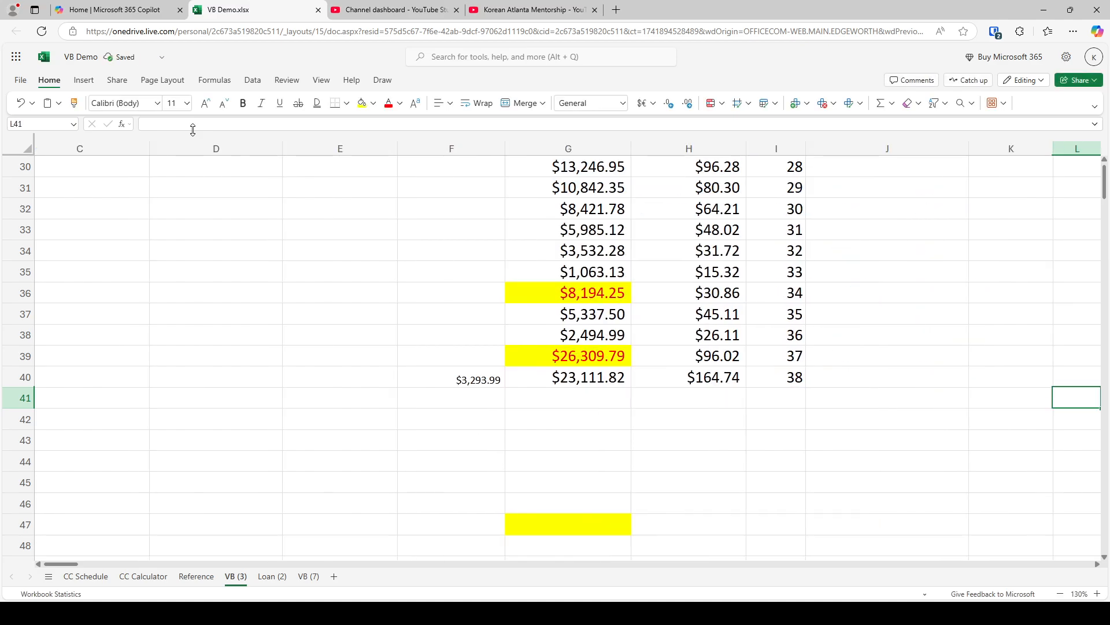
scroll(560, 345, up, 1)
click(578, 385)
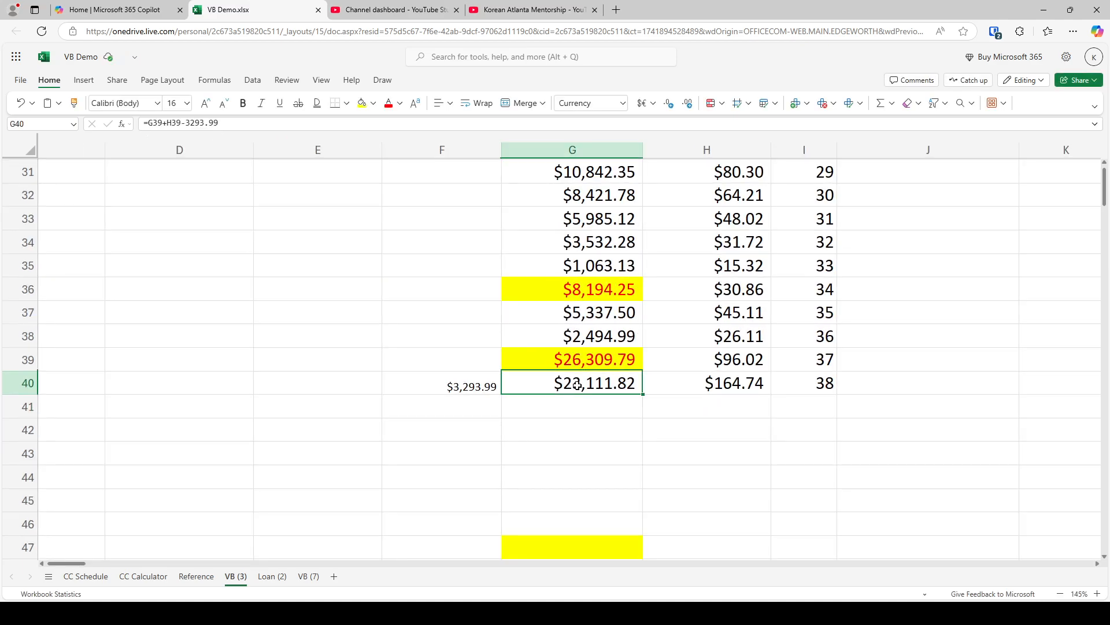
key(shift+Right)
key(shift+Right)
key(ctrl+c)
key(shift+Down)
key(shift+Down)
key(shift+Down)
key(shift+Down)
key(shift+Down)
key(shift+Down)
key(shift+Down)
key(shift+Down)
key(shift+Down)
key(shift+Down)
key(shift+Down)
key(shift+Down)
key(shift+Down)
key(shift+Down)
key(shift+Down)
key(shift+Down)
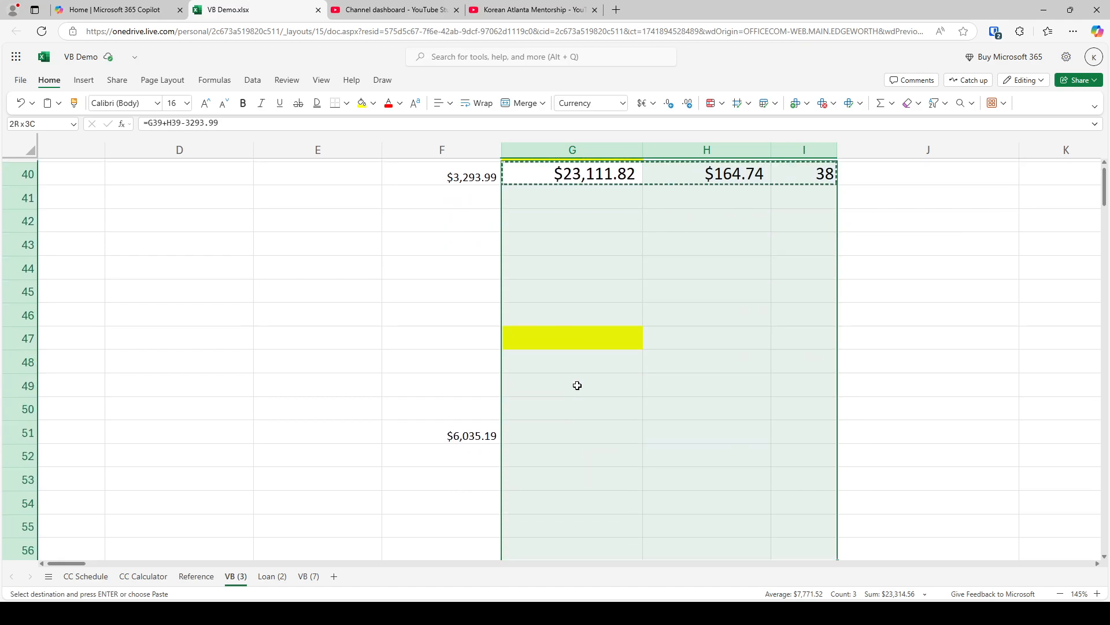
key(ctrl+v)
Clear the leftover amount in F51
key(Left)
key(Down)
key(Down)
key(Down)
key(Down)
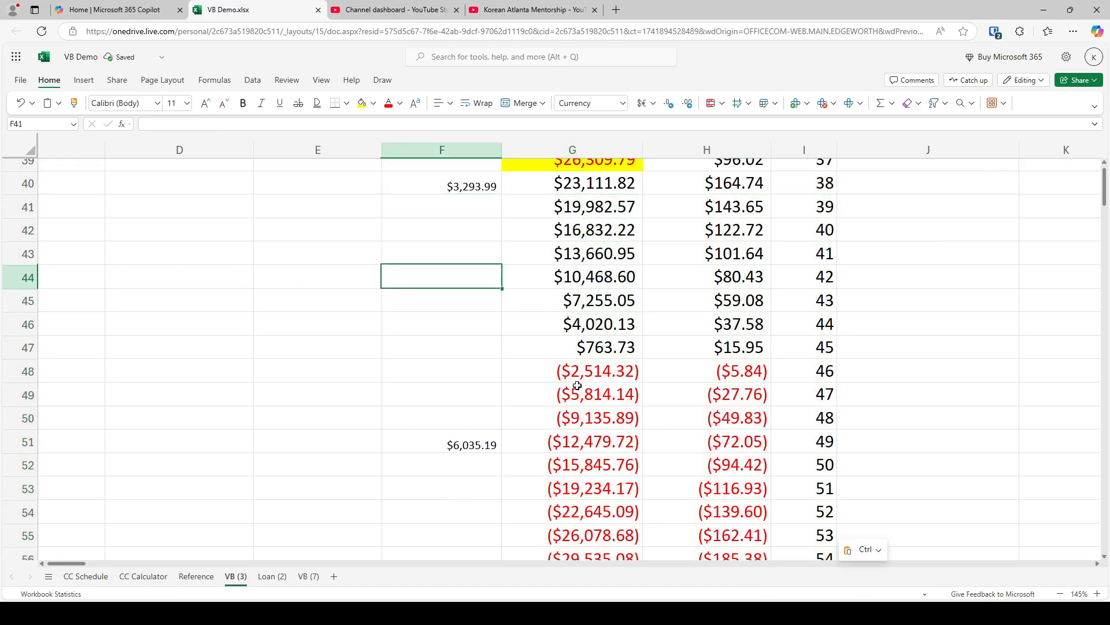
key(Down)
key(Down)
key(Down)
key(Down)
key(Down)
key(Down)
key(Down)
key(Delete)
Highlight the first negative balance after month 45, cell G48, in yellow
scroll(646, 323, down, 6)
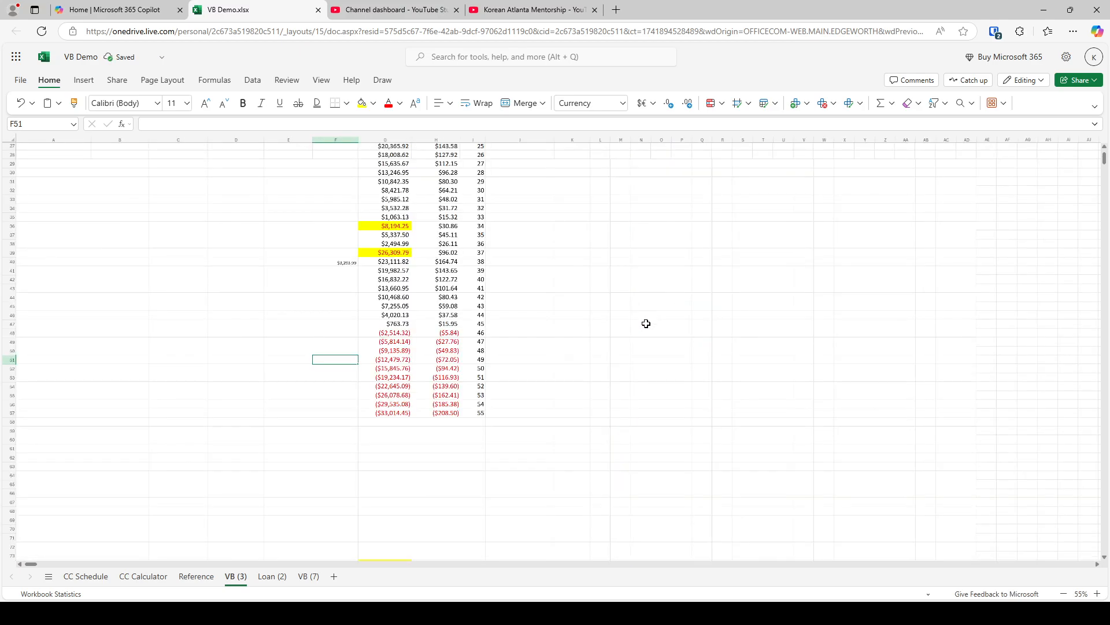
scroll(423, 304, up, 8)
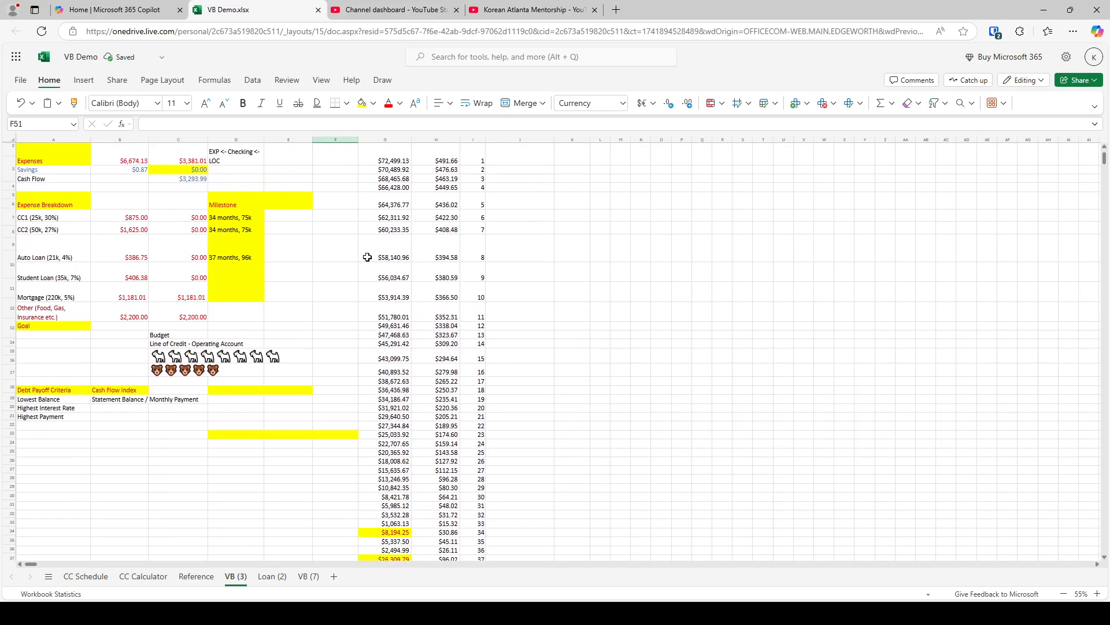
scroll(376, 266, down, 5)
scroll(405, 312, up, 7)
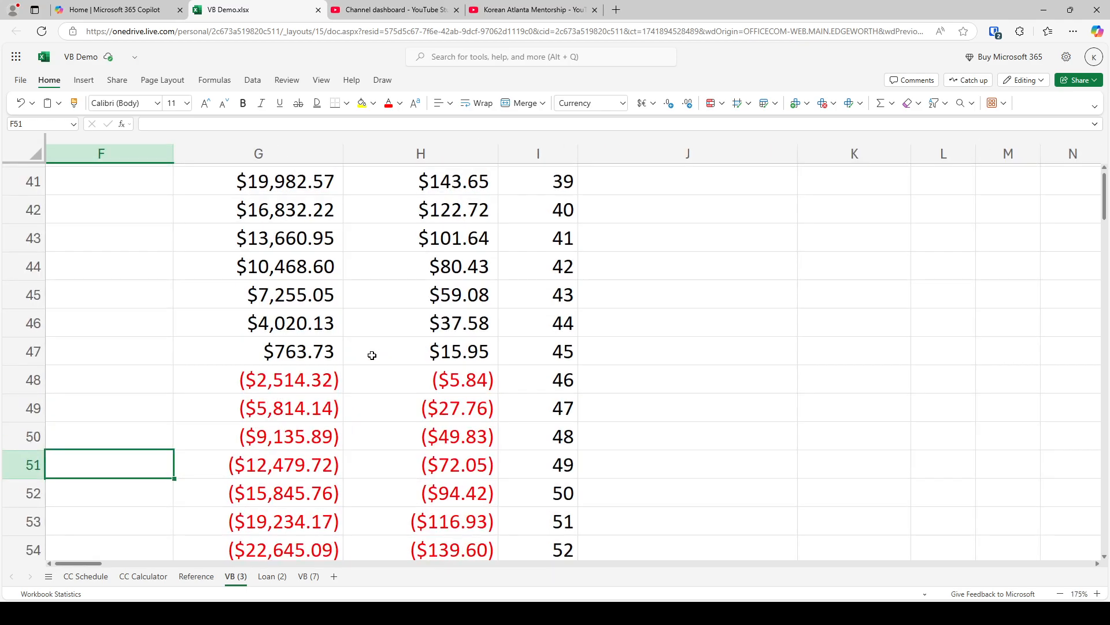
click(307, 374)
click(362, 103)
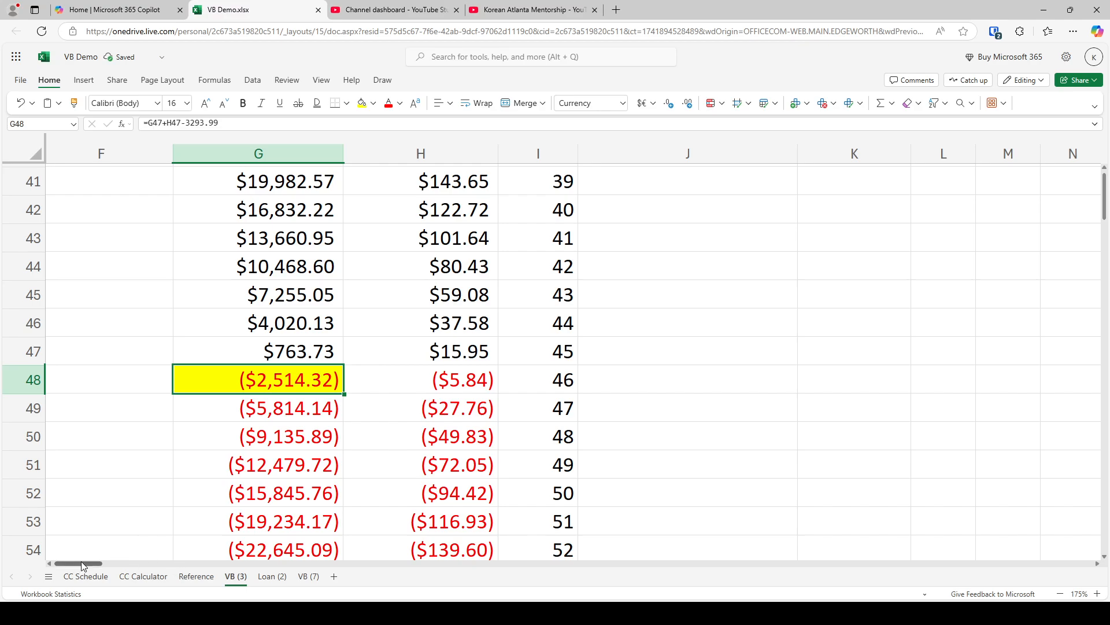
Enter "46 months," as the student loan milestone in D11
drag(82, 565, 62, 565)
scroll(247, 397, up, 12)
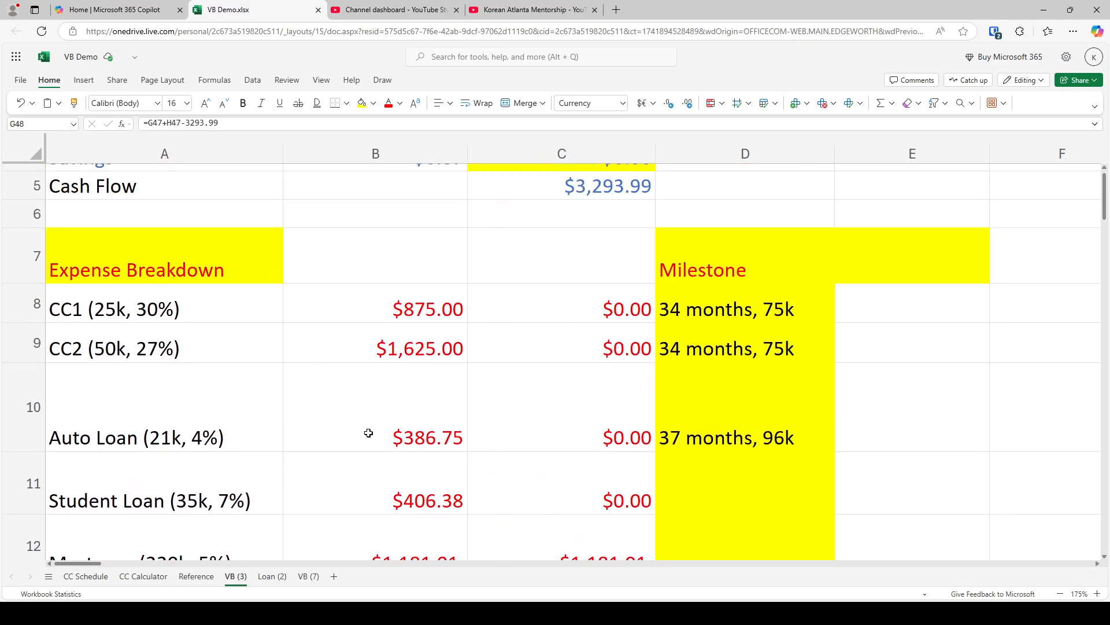
click(686, 503)
text(46)
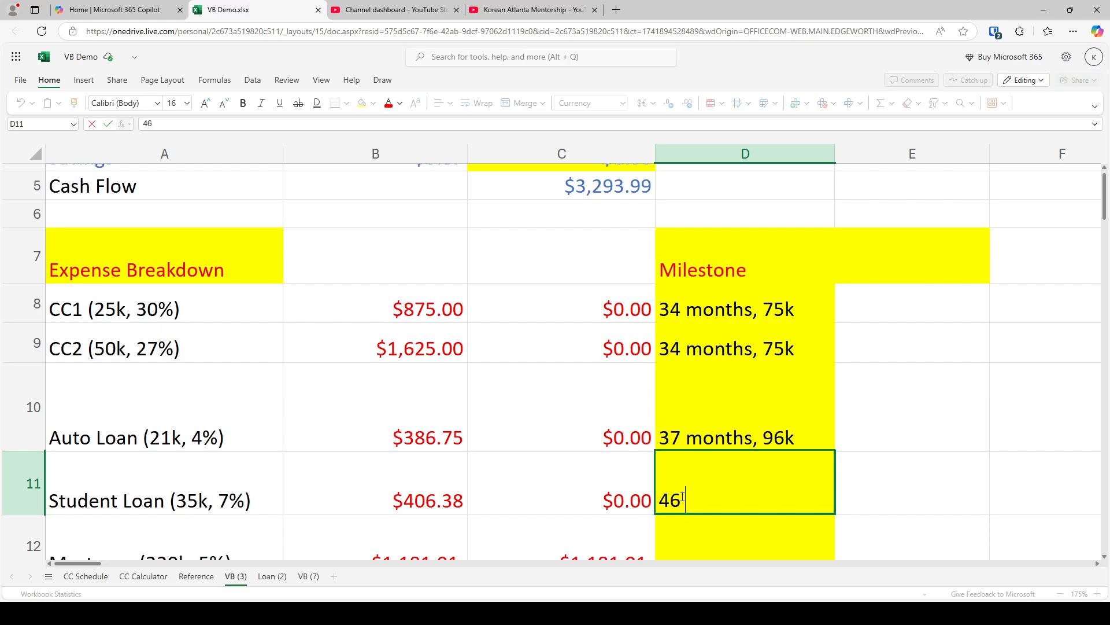
text( months,)
key(Return)
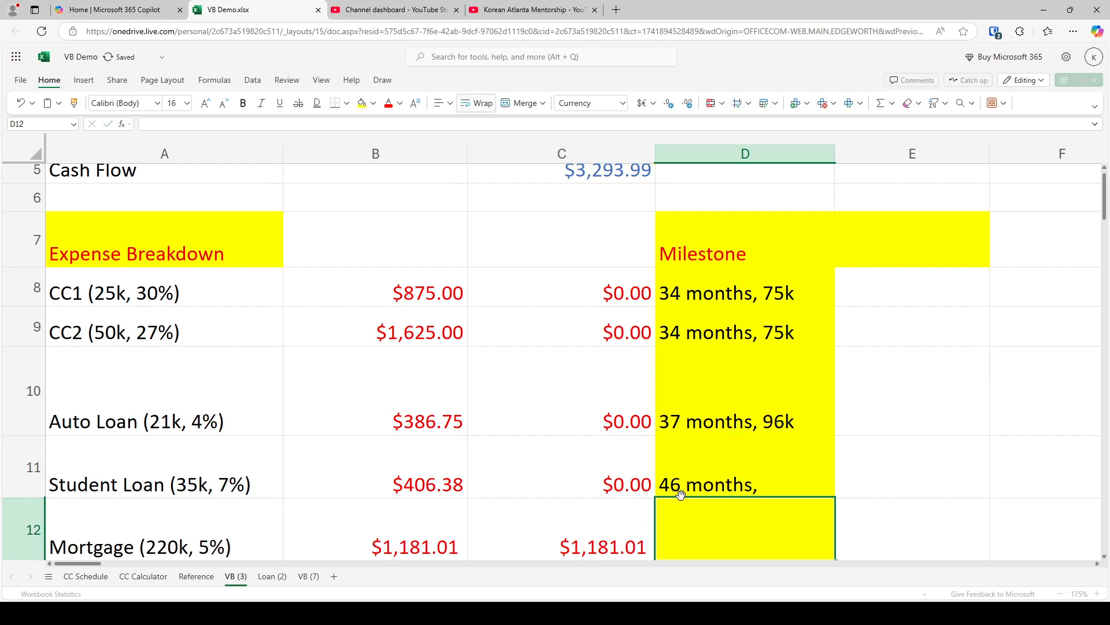
Calculate the cumulative debt paid off in D12 with the scratch formula =96+35
scroll(627, 463, down, 2)
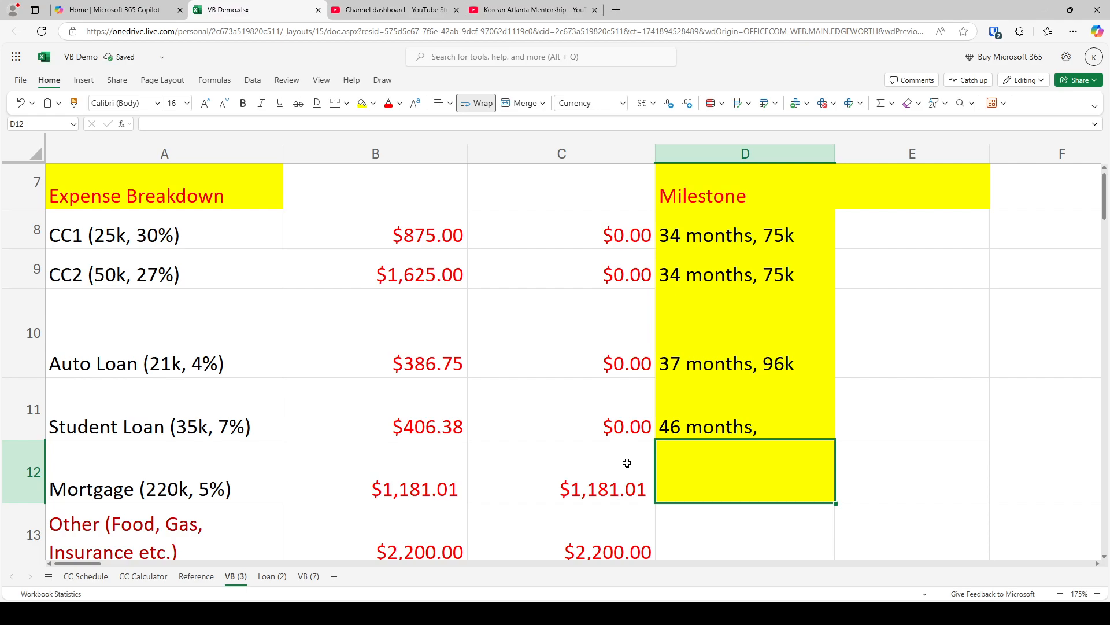
text(=96)
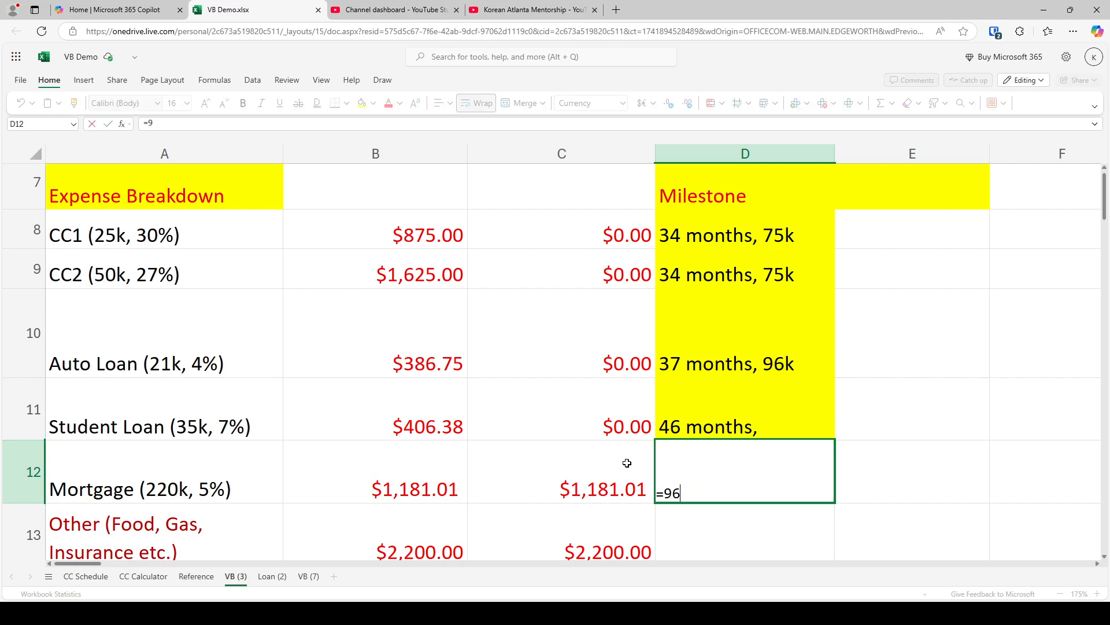
text(+21)
key(Return)
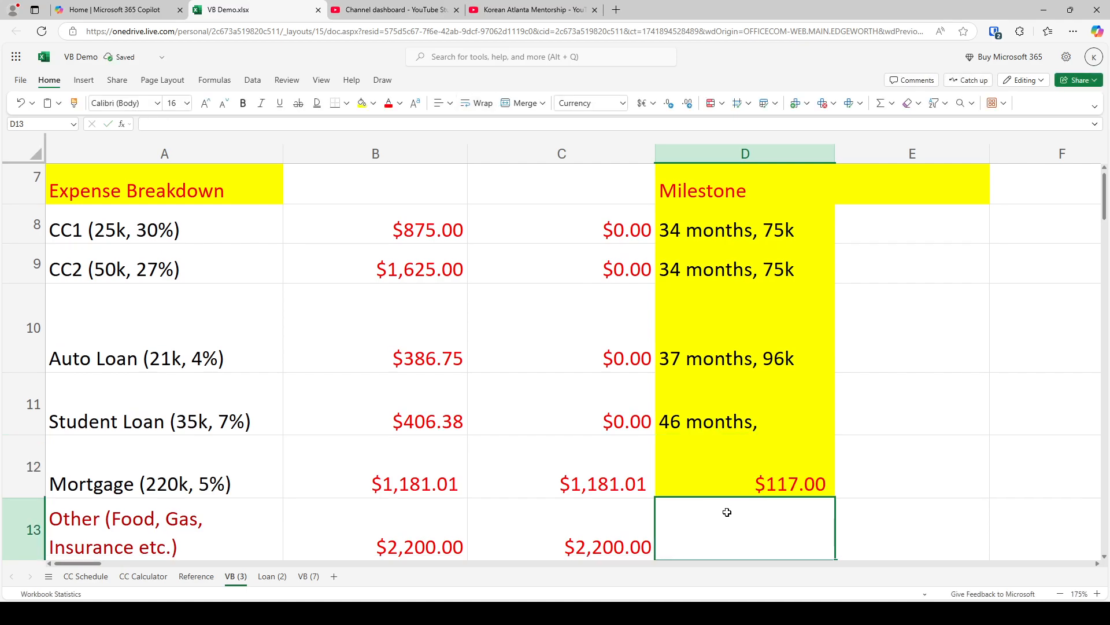
click(730, 460)
click(177, 123)
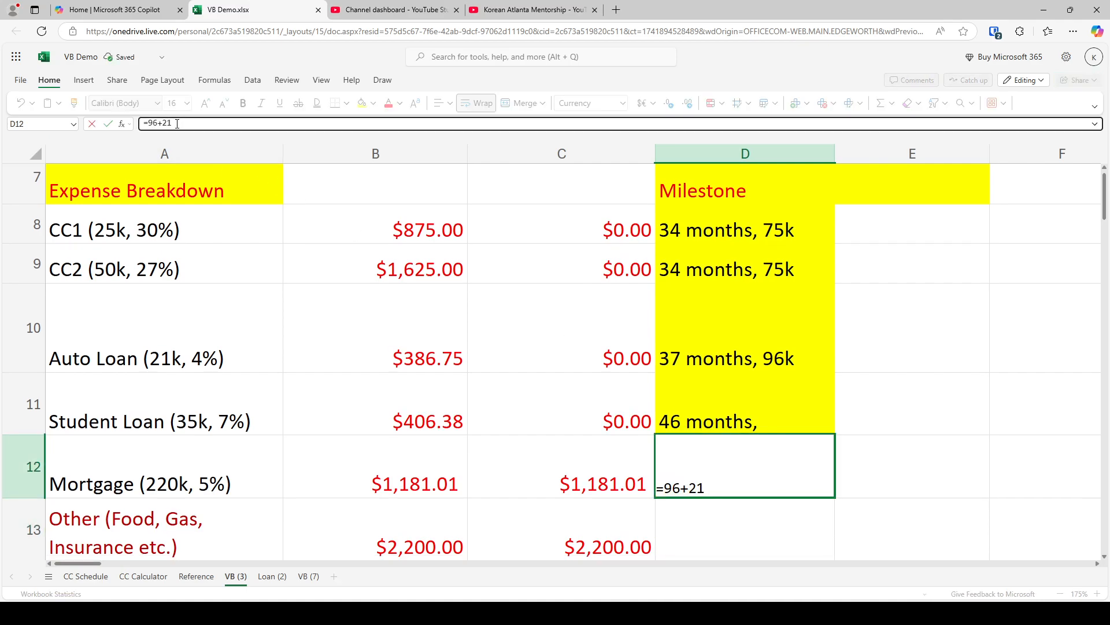
key(BackSpace)
key(BackSpace)
text(35)
key(Return)
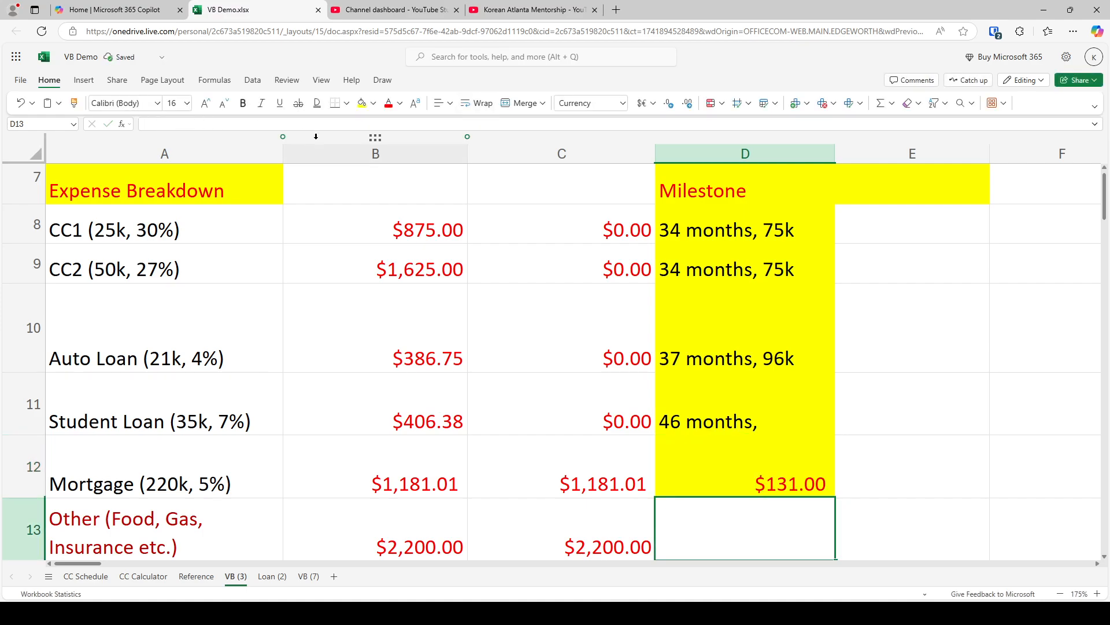
Complete the student loan milestone in D11 as "46 months, 131k" and clear the scratch calculation in D12
double_click(819, 418)
text(131k)
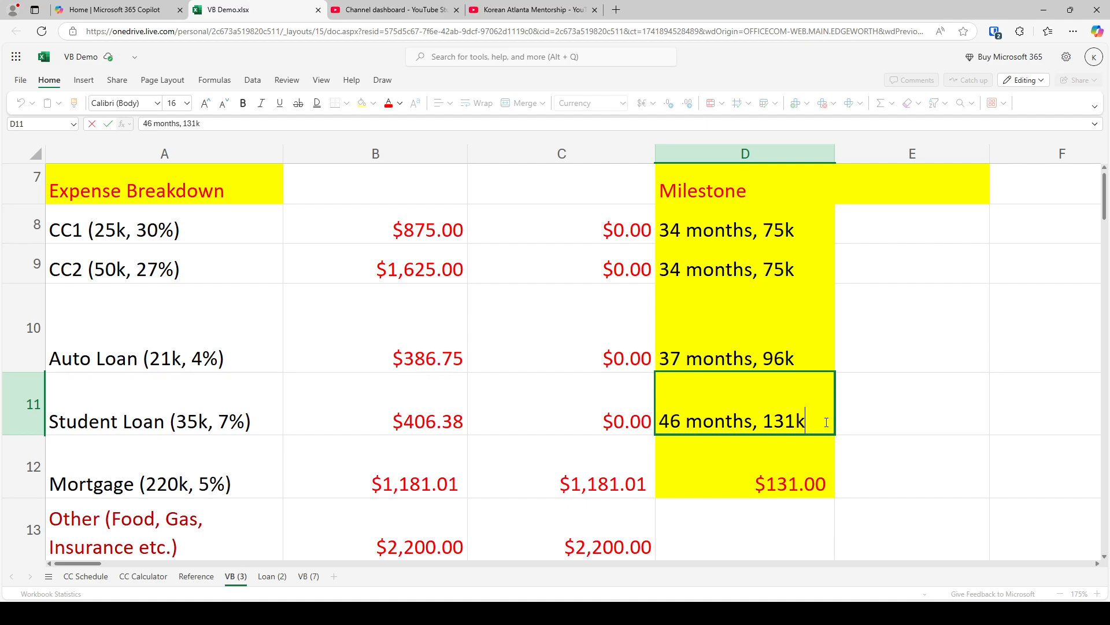
key(Return)
key(Delete)
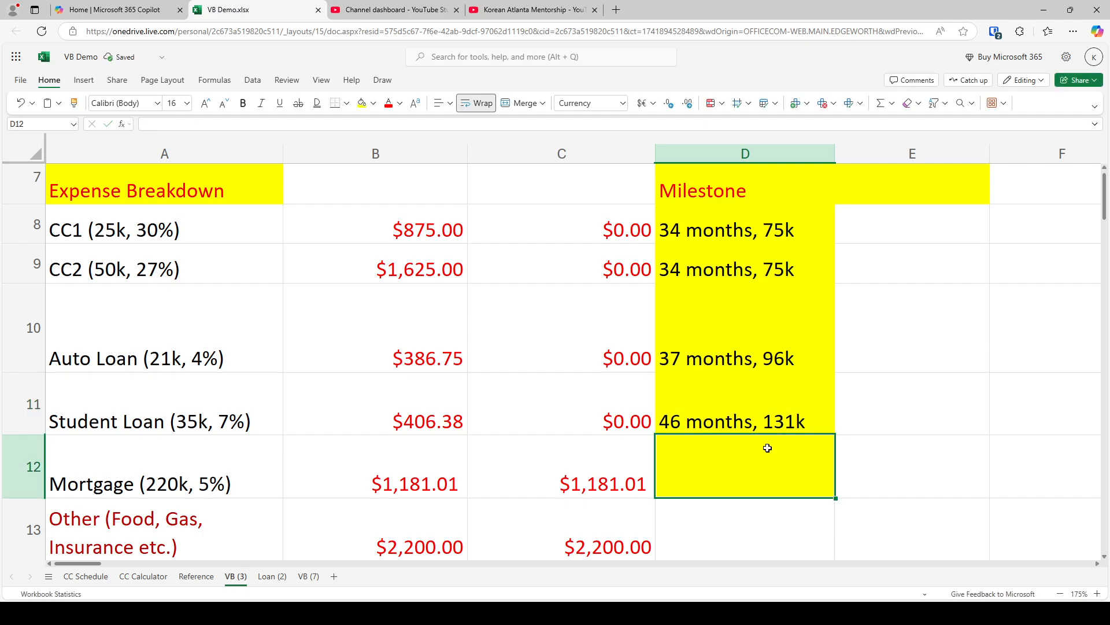
Set the student loan's latest balance in G3 of the Loan (2) sheet to 0
click(269, 580)
click(727, 272)
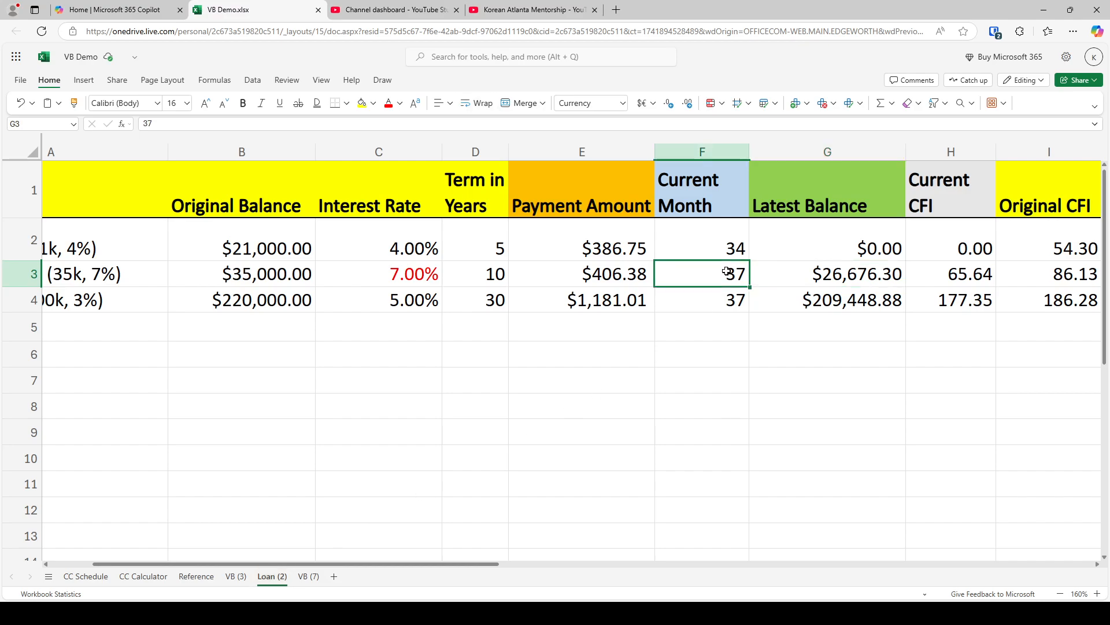
key(Right)
key(Down)
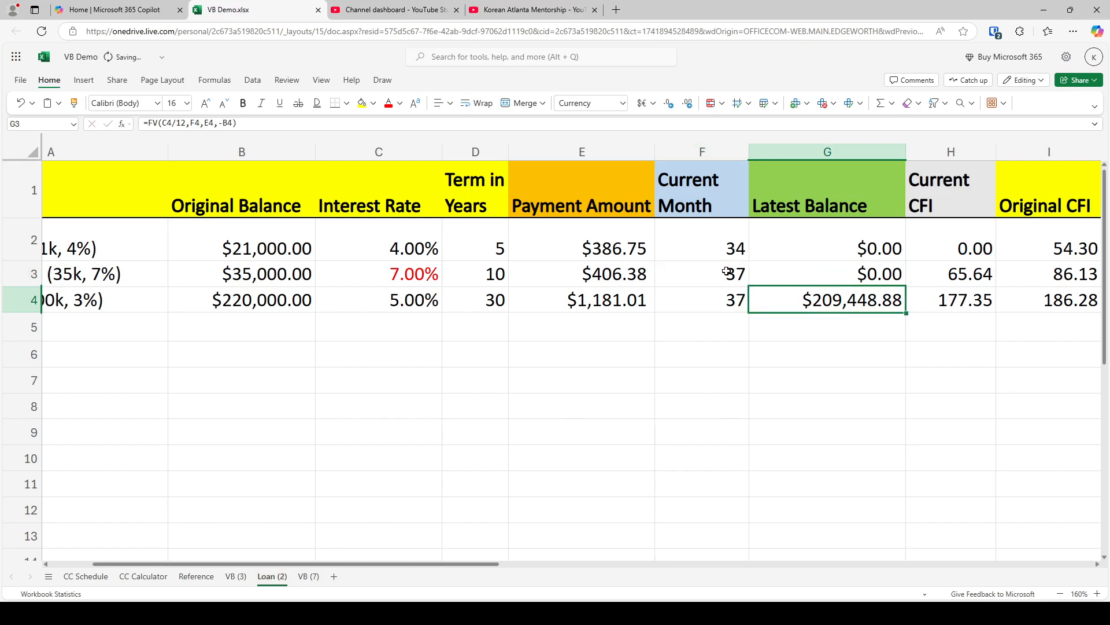
Set the mortgage's current month in F4 to 46 and check its latest balance in G4
key(Left)
text(46)
key(Return)
key(Up)
key(Right)
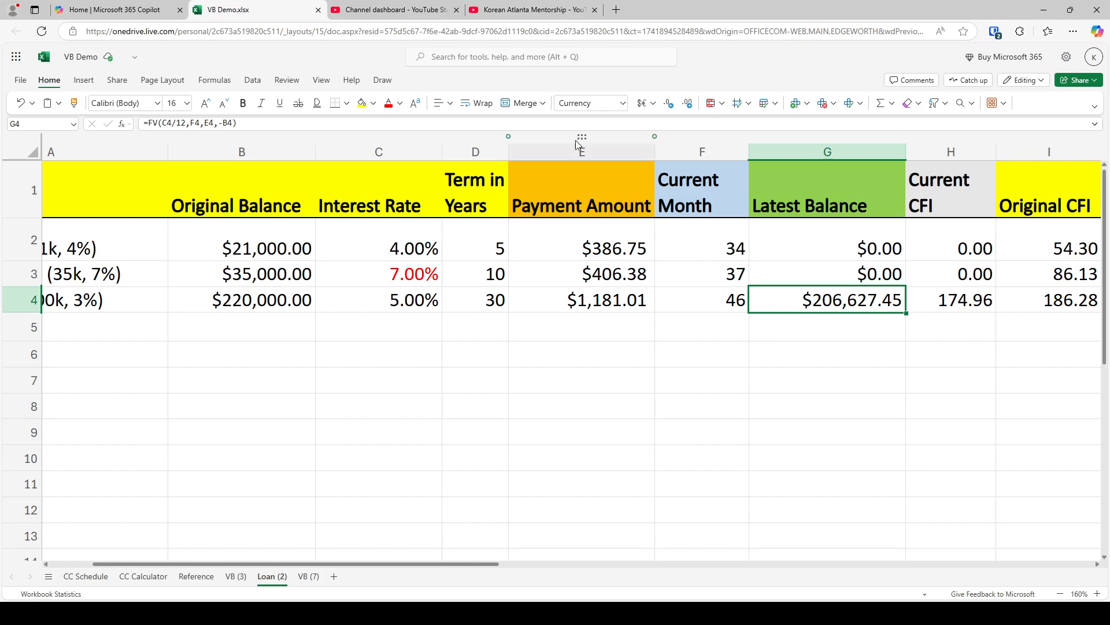
Search Google in a new browser tab for a loan amortization calculator and open the Calculator.net Amortization Calculator
click(616, 10)
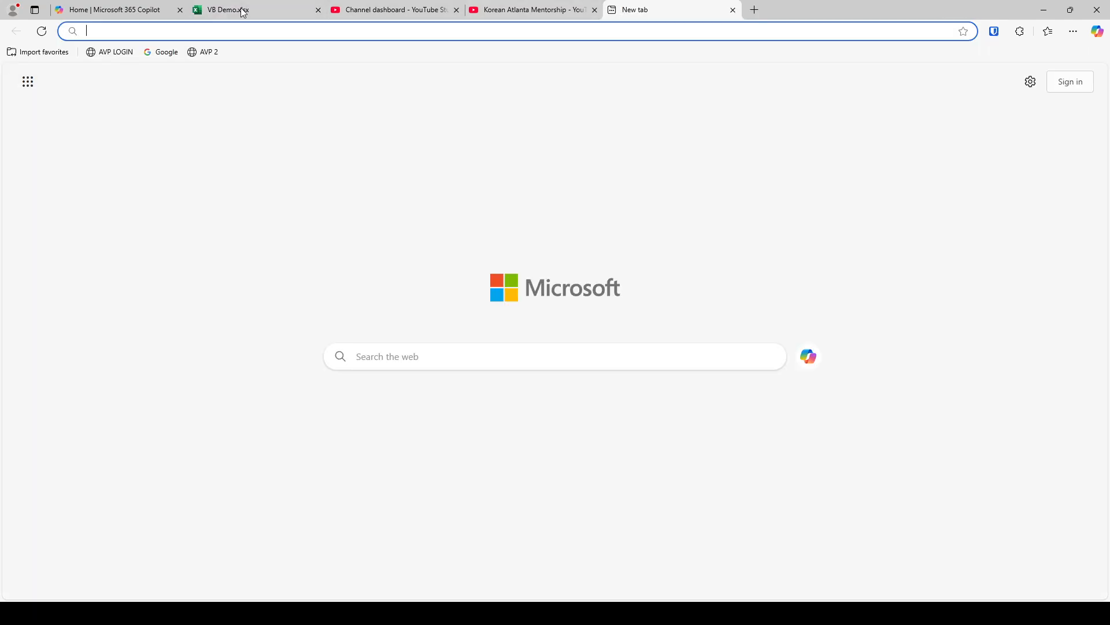
click(161, 52)
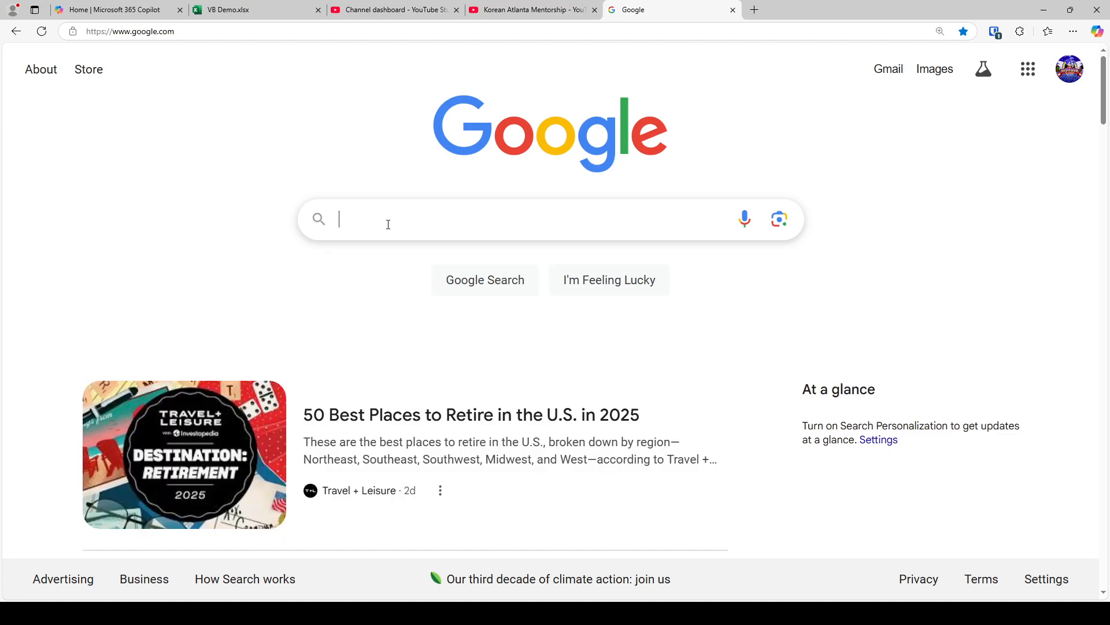
text(laon amo)
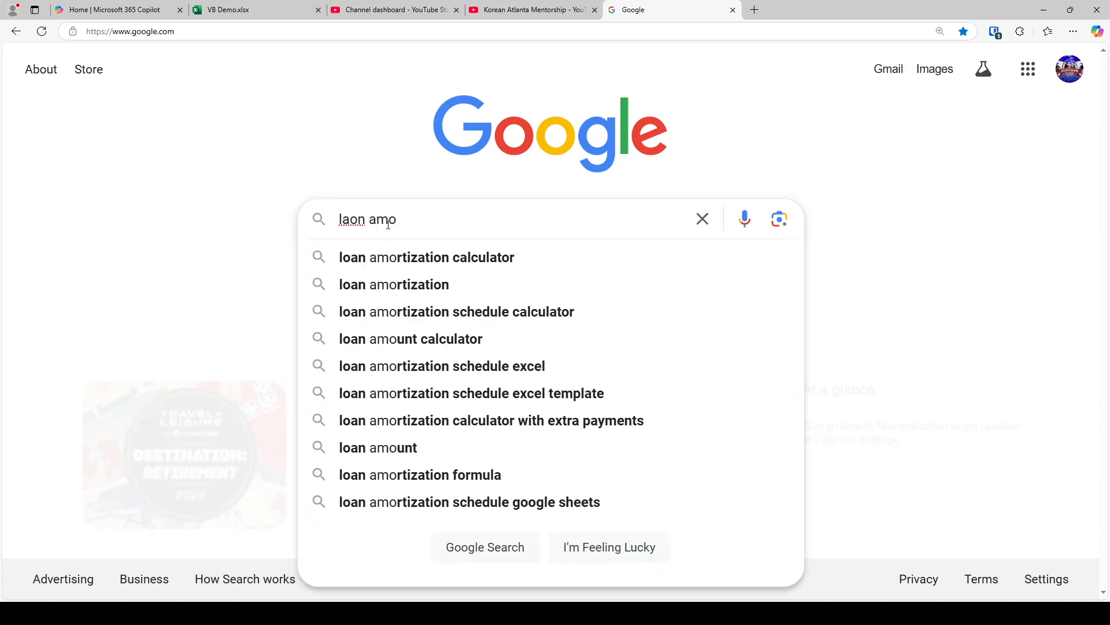
key(Down)
key(Return)
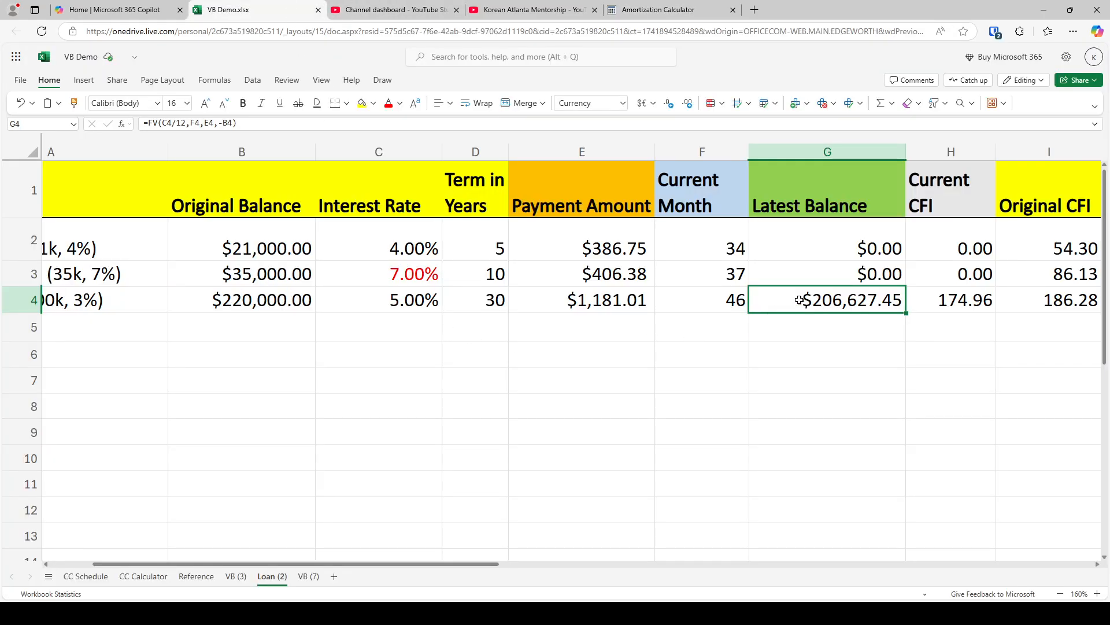
click(640, 5)
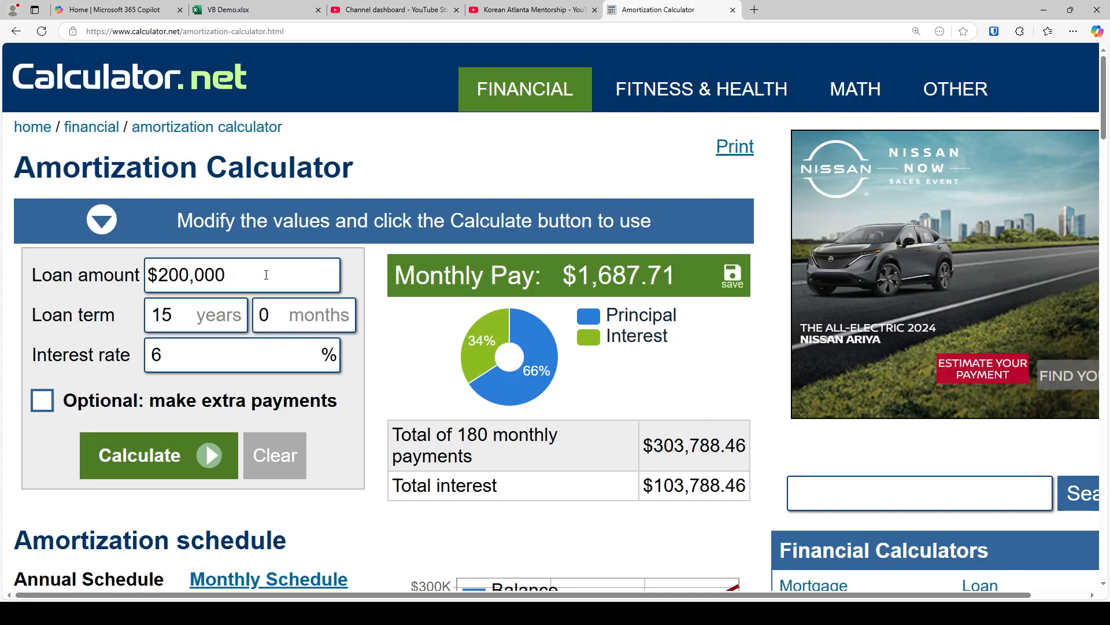
Calculate the amortization of a $220,000 loan over 30 years at 5% interest
text(220000)
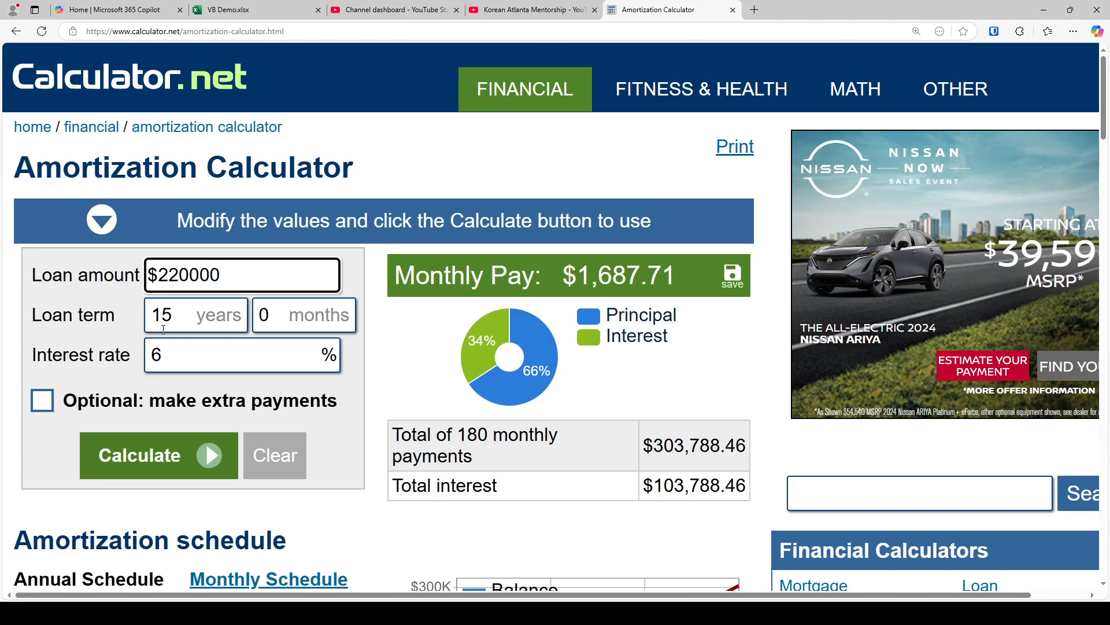
key(Tab)
text(30)
click(159, 373)
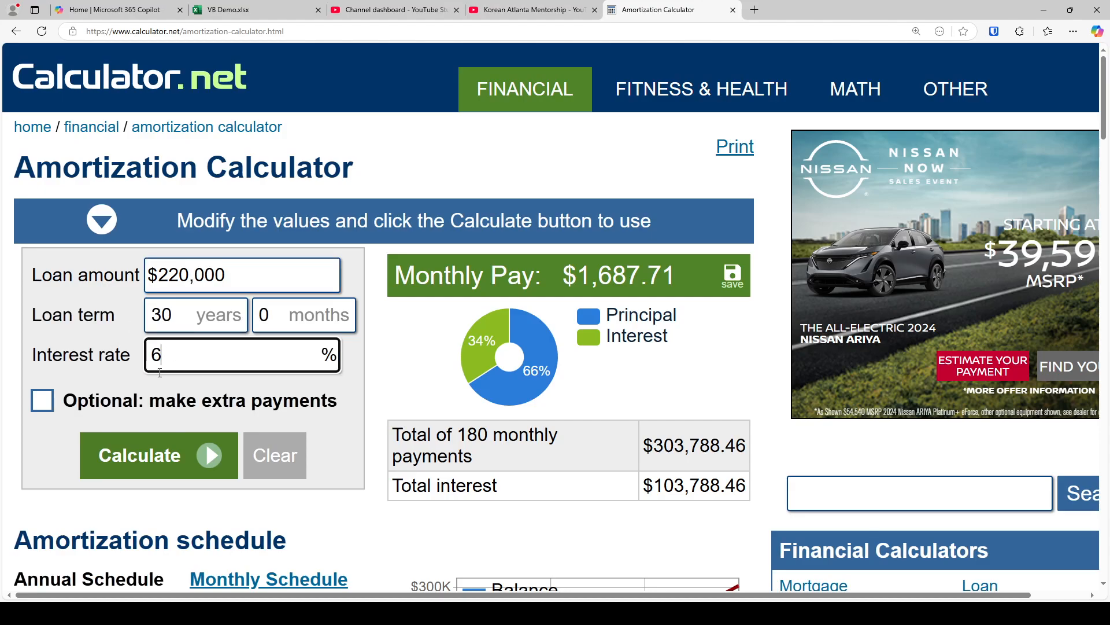
double_click(159, 373)
text(5)
click(99, 458)
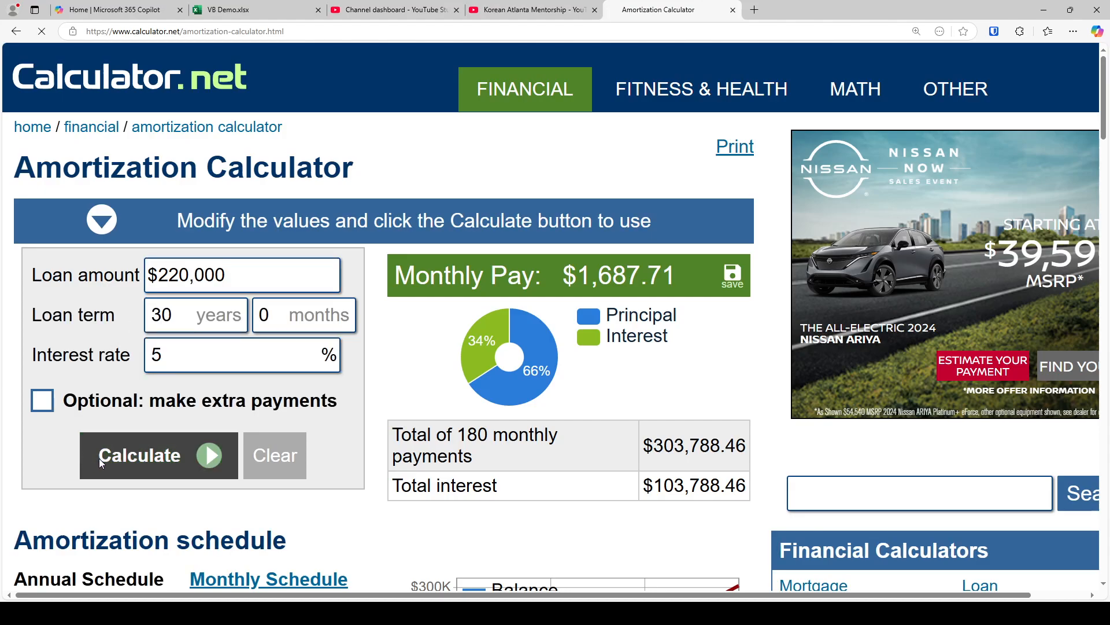
Examine the mortgage's total interest and the yearly interest for the first years of the annual schedule at default page zoom
scroll(102, 463, down, 1)
scroll(134, 413, up, 2)
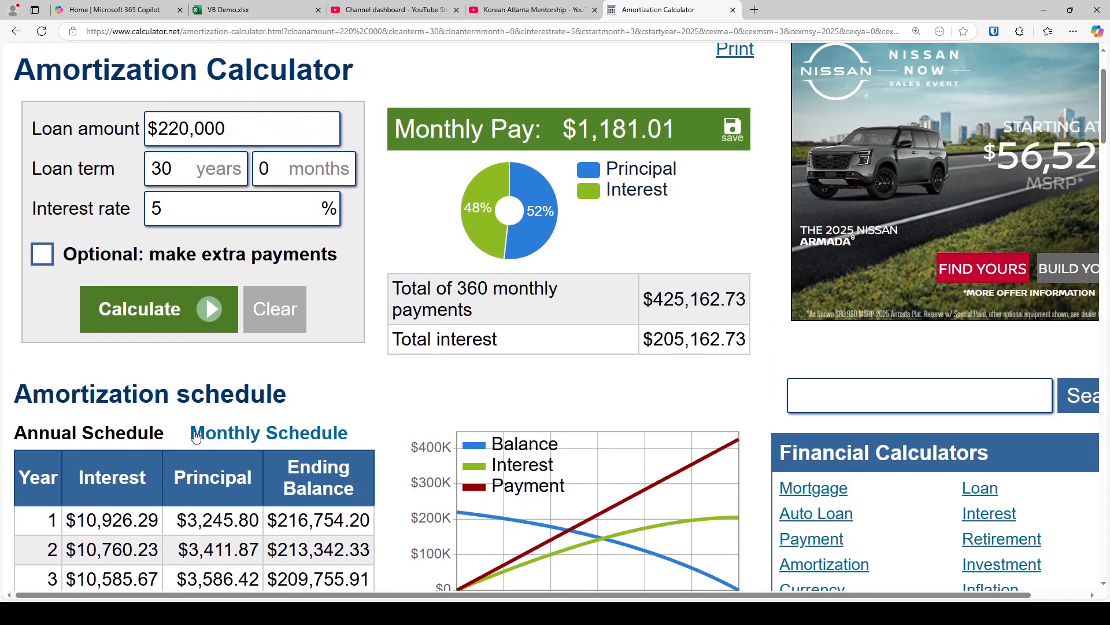
scroll(231, 446, down, 1)
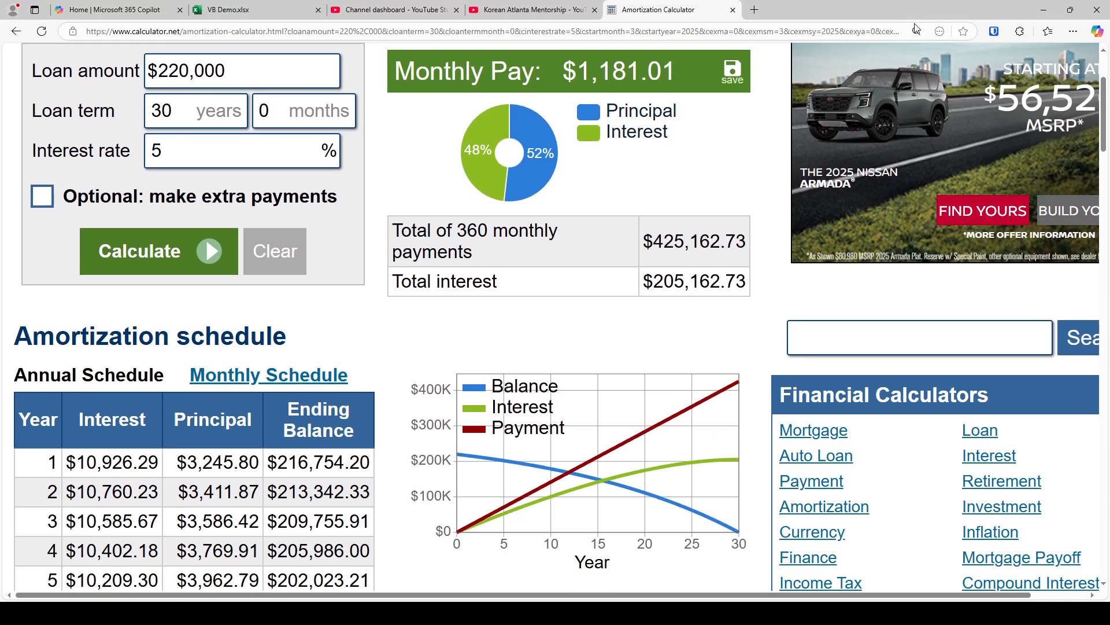
key(ctrl+0)
scroll(517, 211, up, 2)
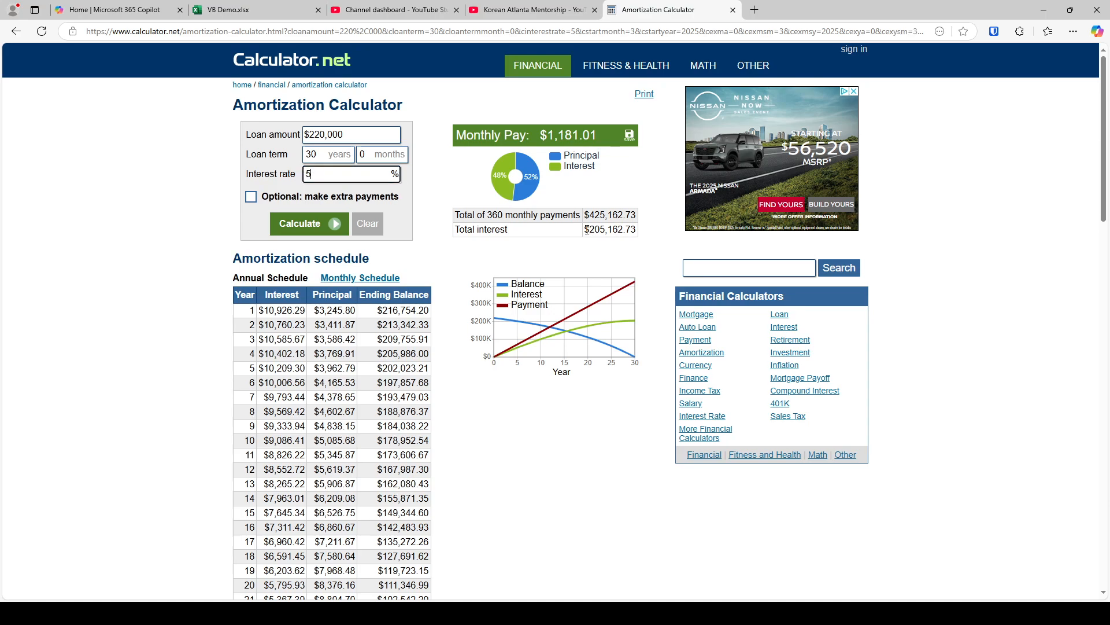
drag(586, 229, 642, 237)
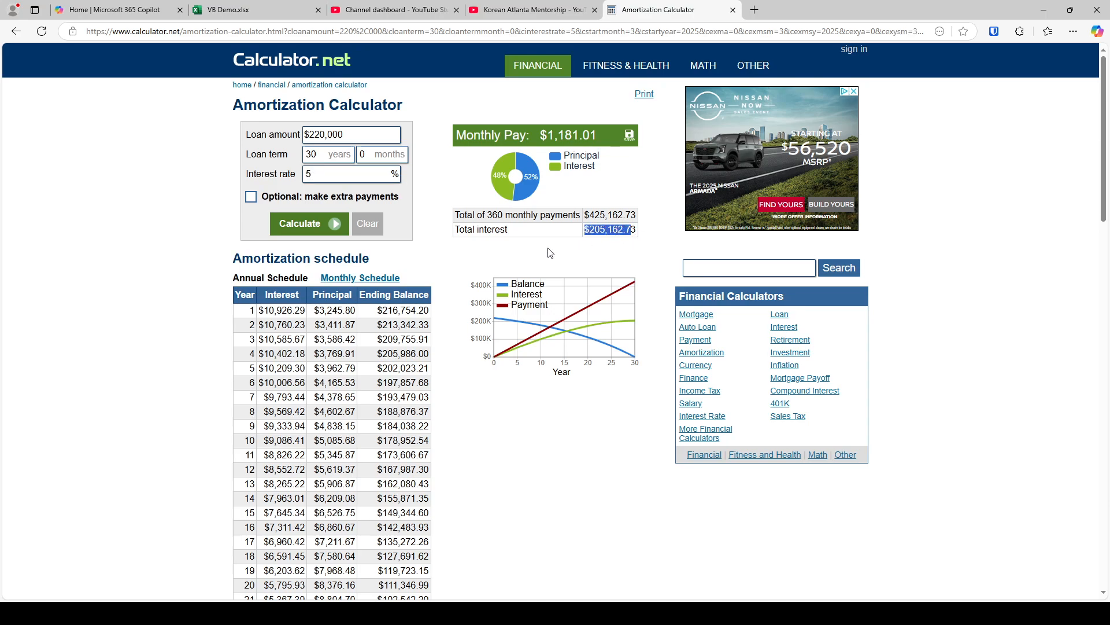
click(549, 252)
drag(262, 305, 297, 380)
click(297, 380)
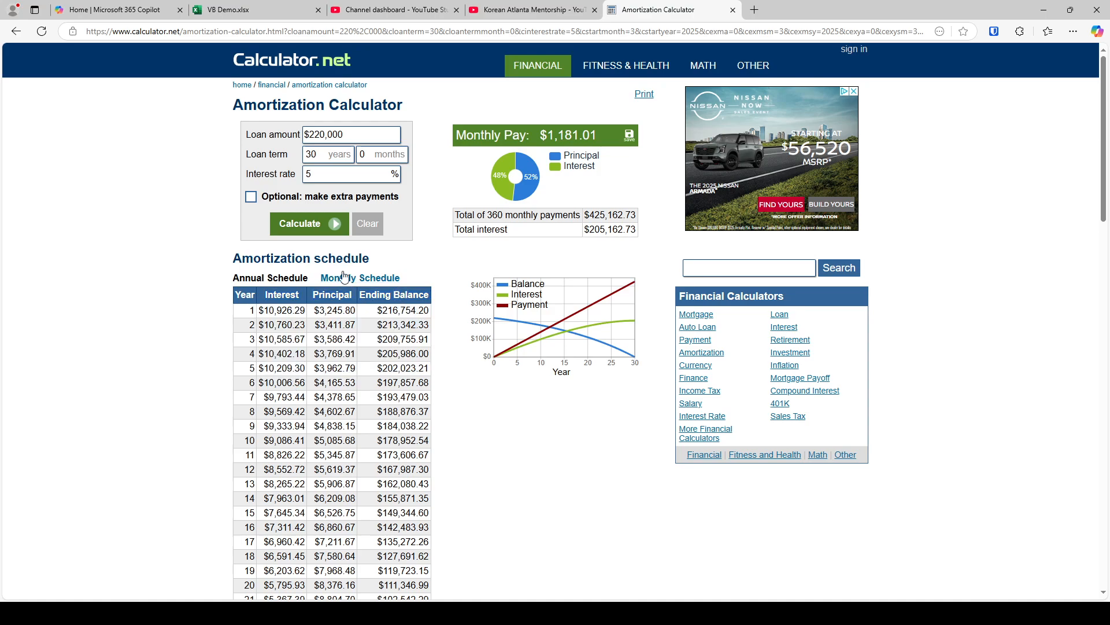
Return to the VB Demo workbook and calculate the mortgage principal paid in thousands in G5 with the scratch formula =220-206
click(248, 9)
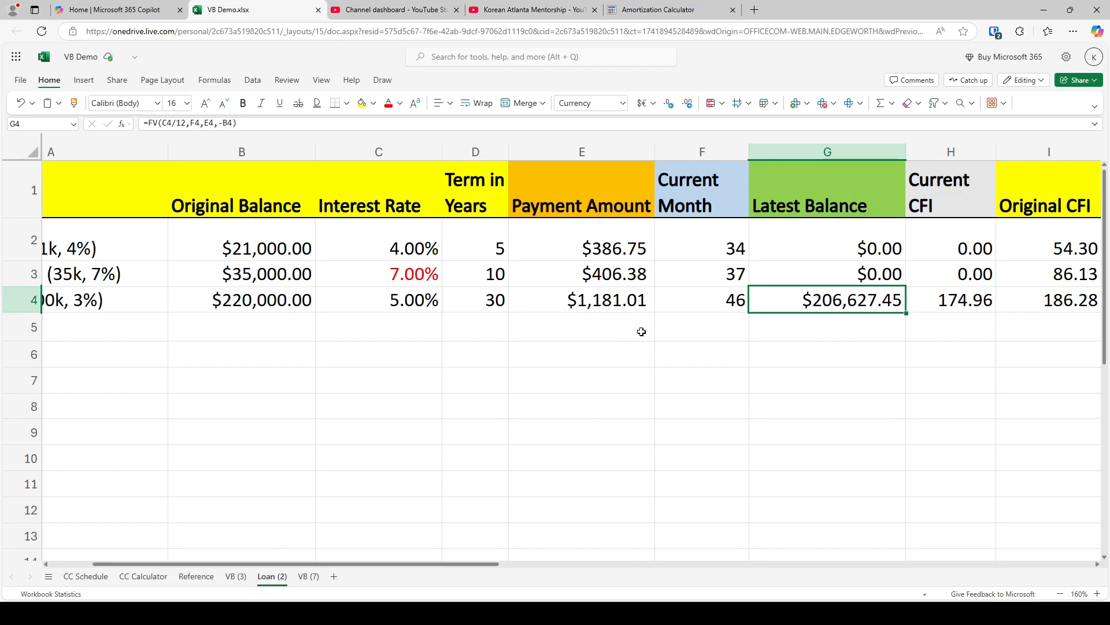
click(784, 332)
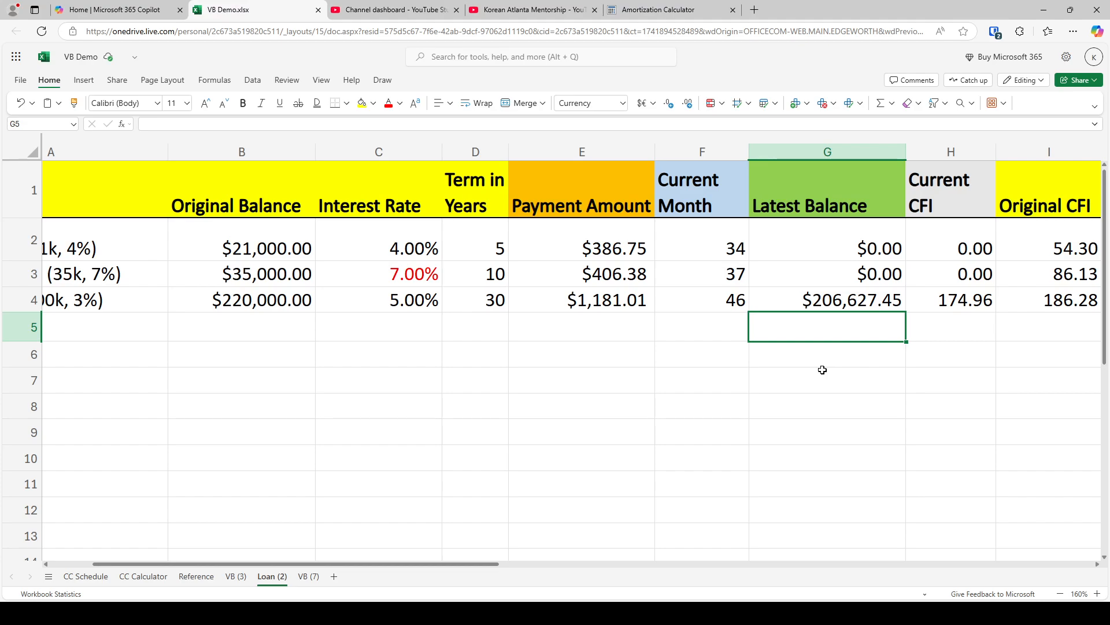
text(=220)
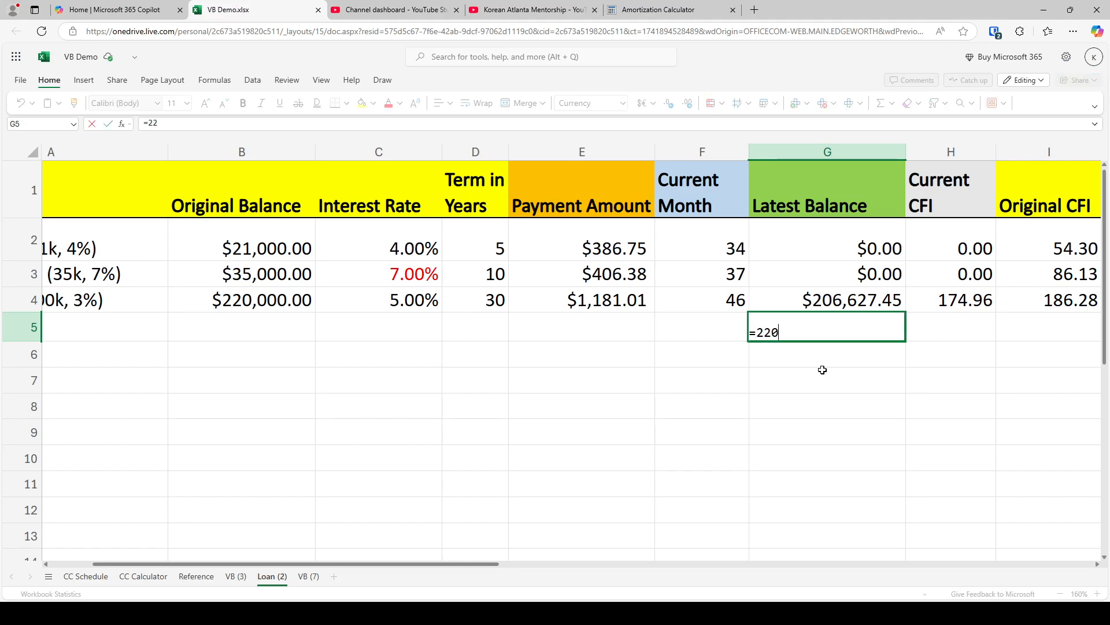
text(-206)
key(Return)
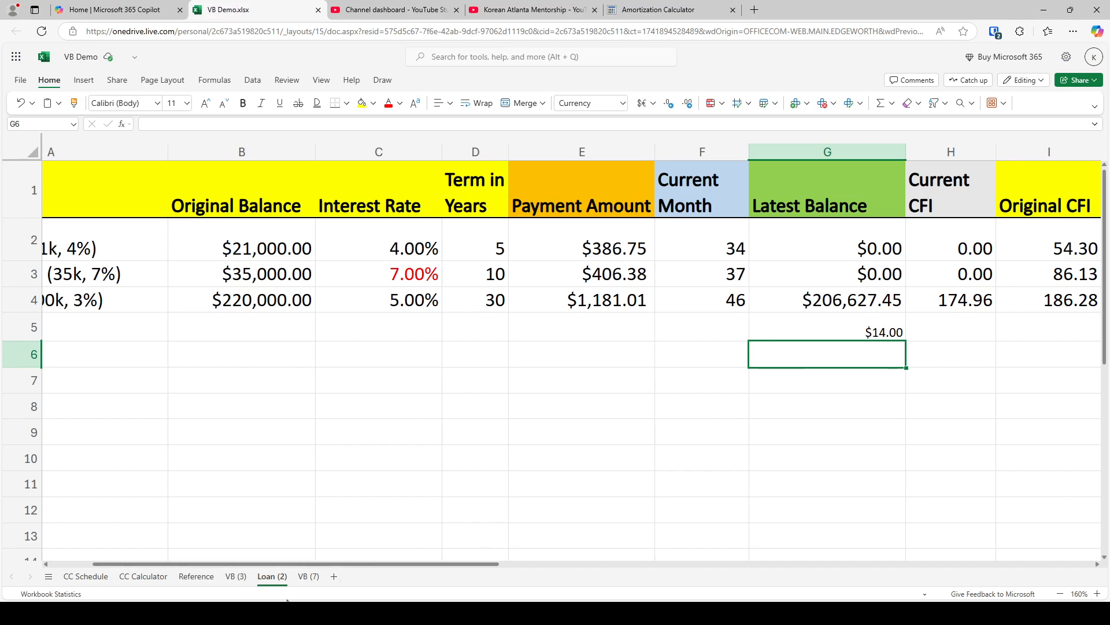
Add a 14000 mortgage chunk to the month 46 balance on VB (3), making G48 =G47+H47-3293.99+14000
click(235, 577)
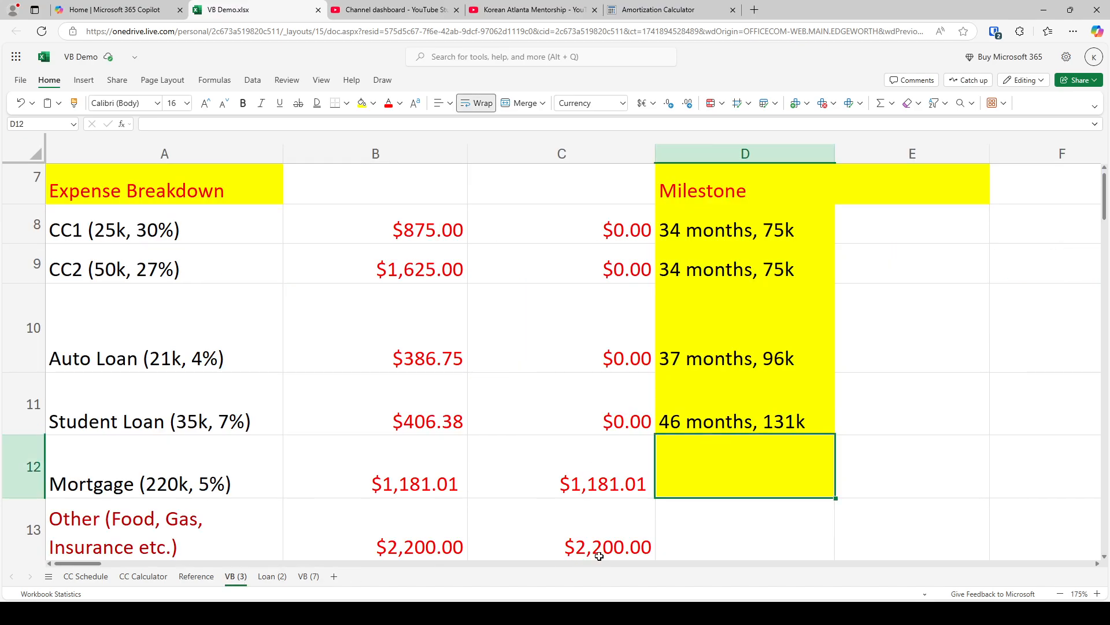
scroll(650, 493, down, 5)
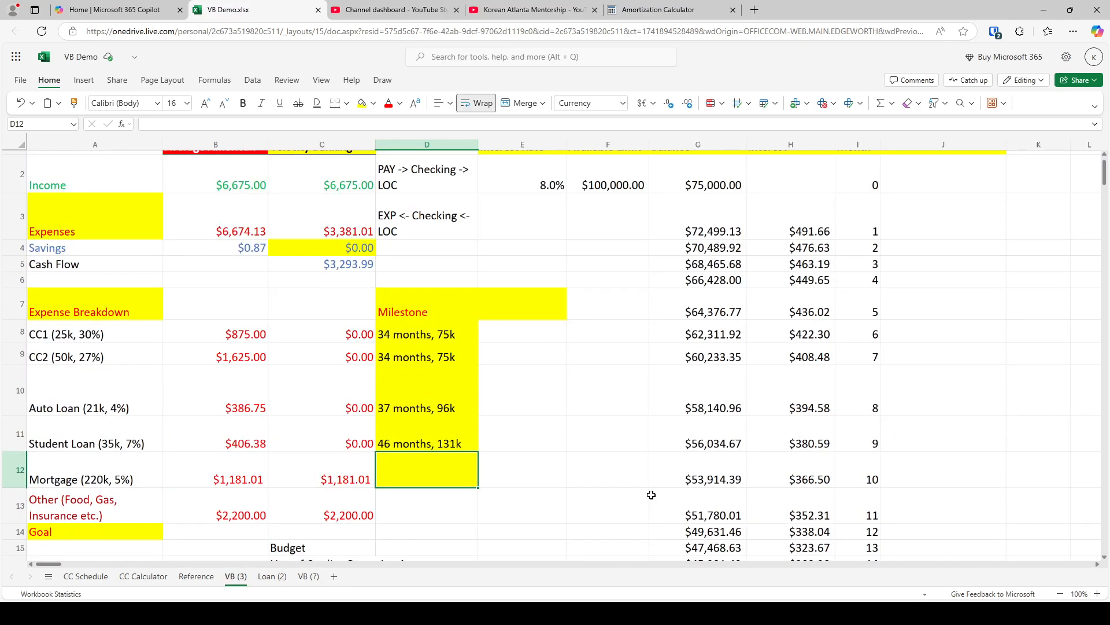
scroll(650, 493, down, 10)
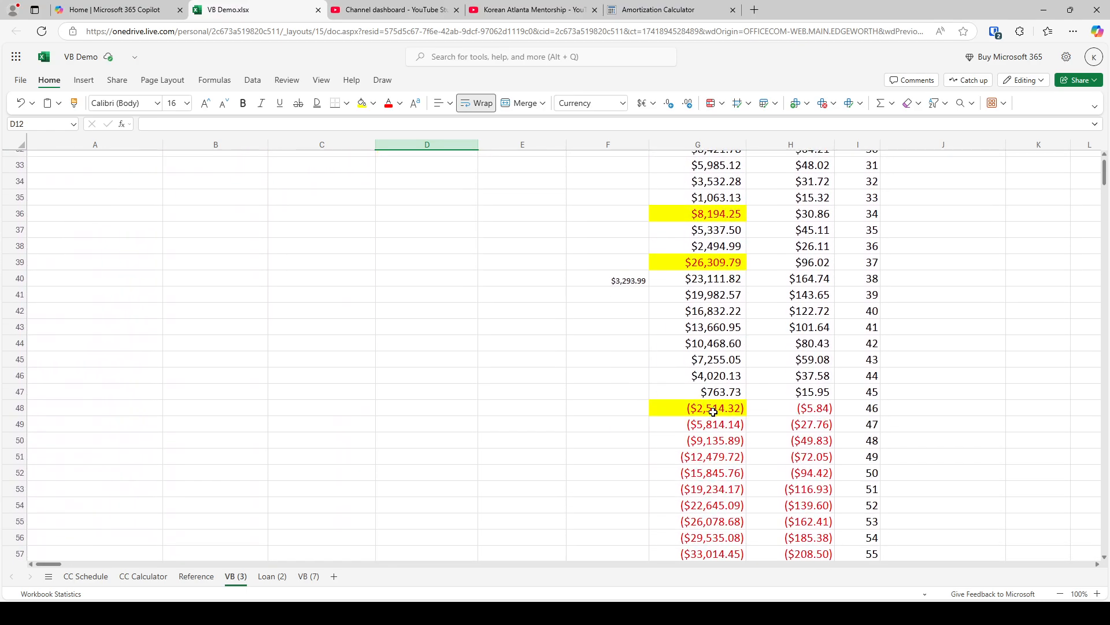
click(656, 408)
click(282, 123)
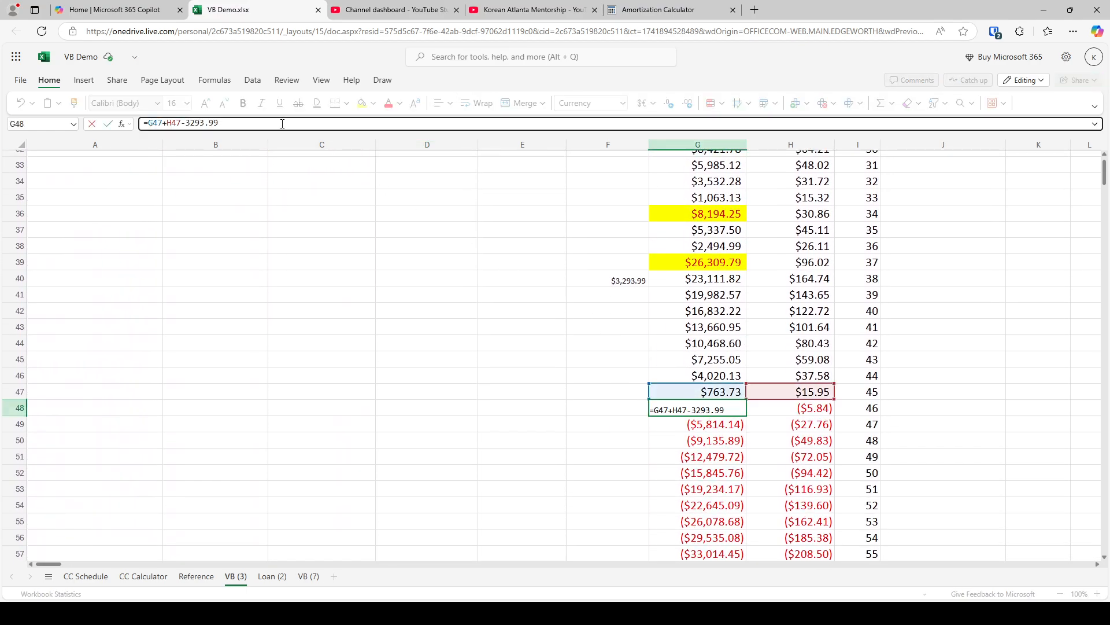
text(+14000)
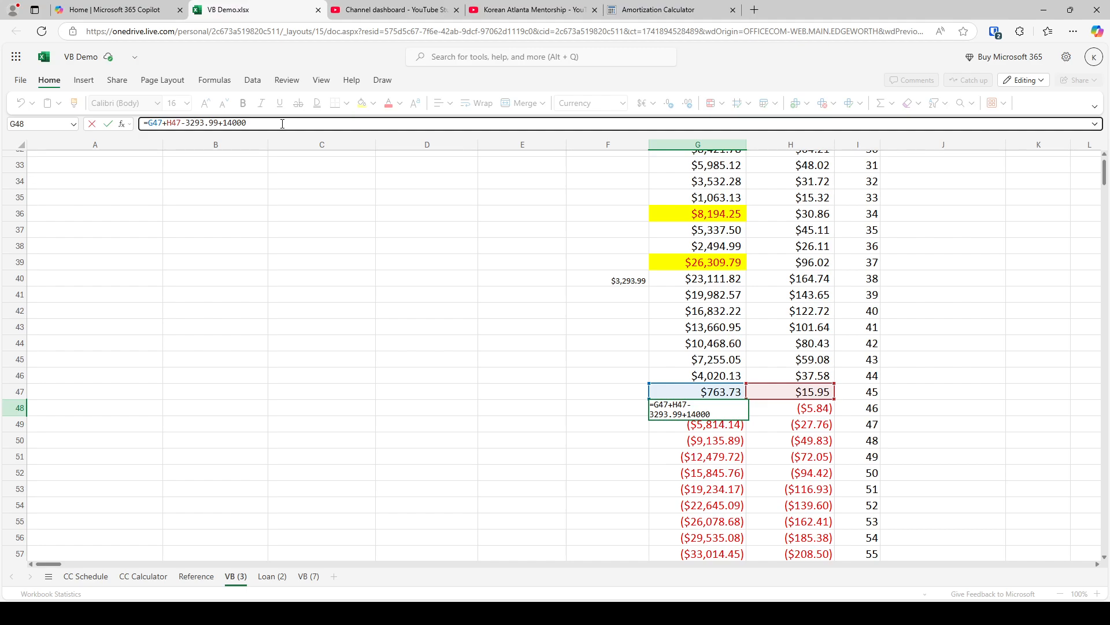
key(ctrl+Return)
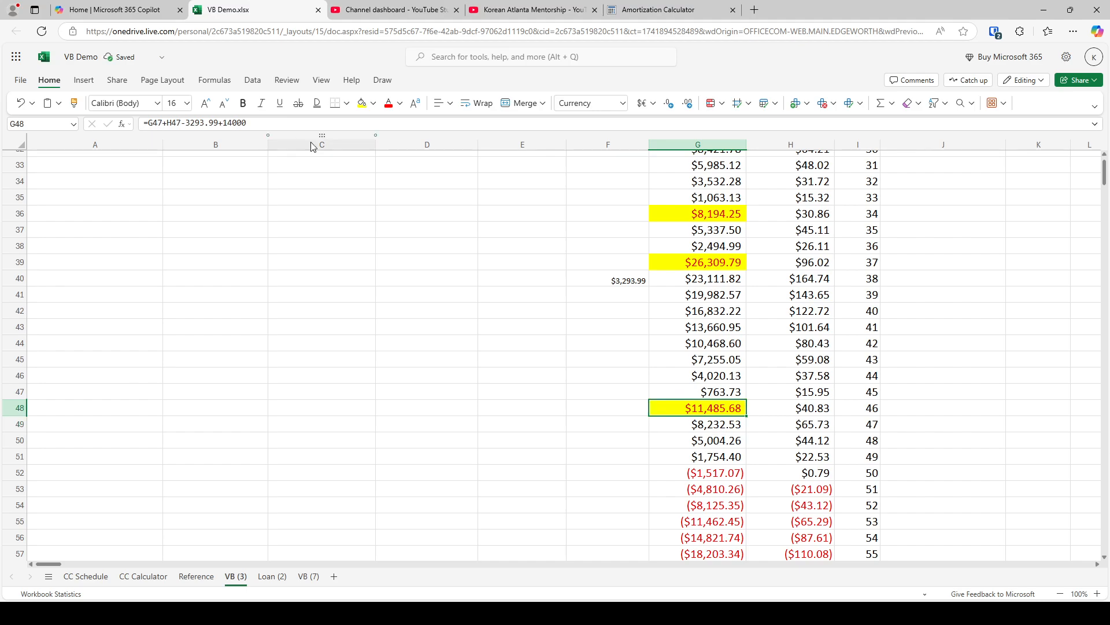
Trace the line of credit balance month by month from G48 to G52
scroll(845, 467, up, 5)
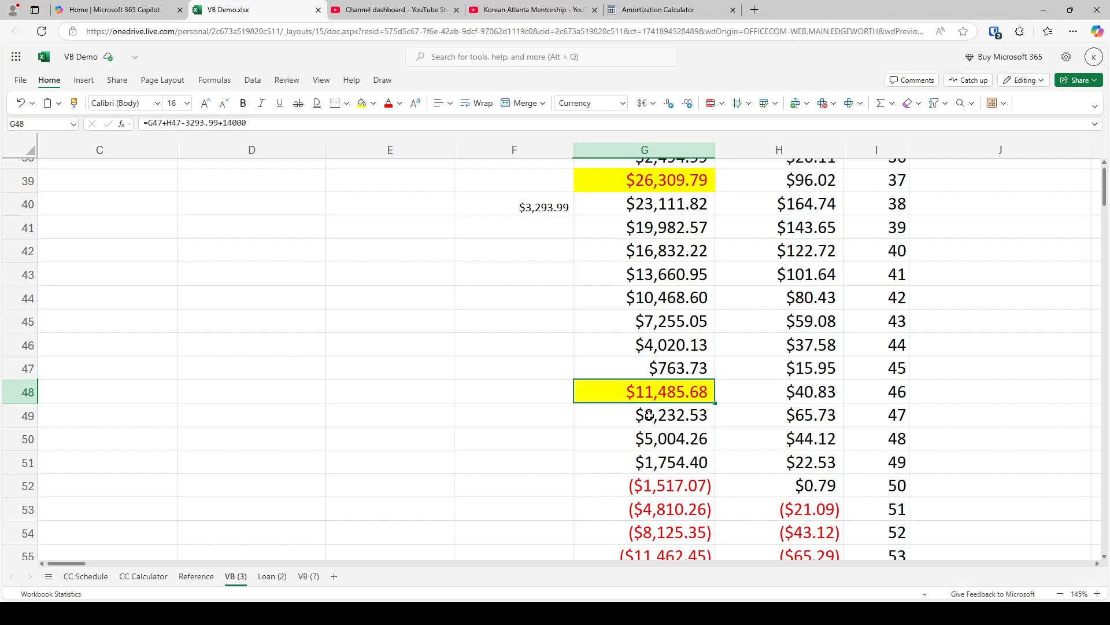
ctrl+click(649, 414)
ctrl+click(653, 439)
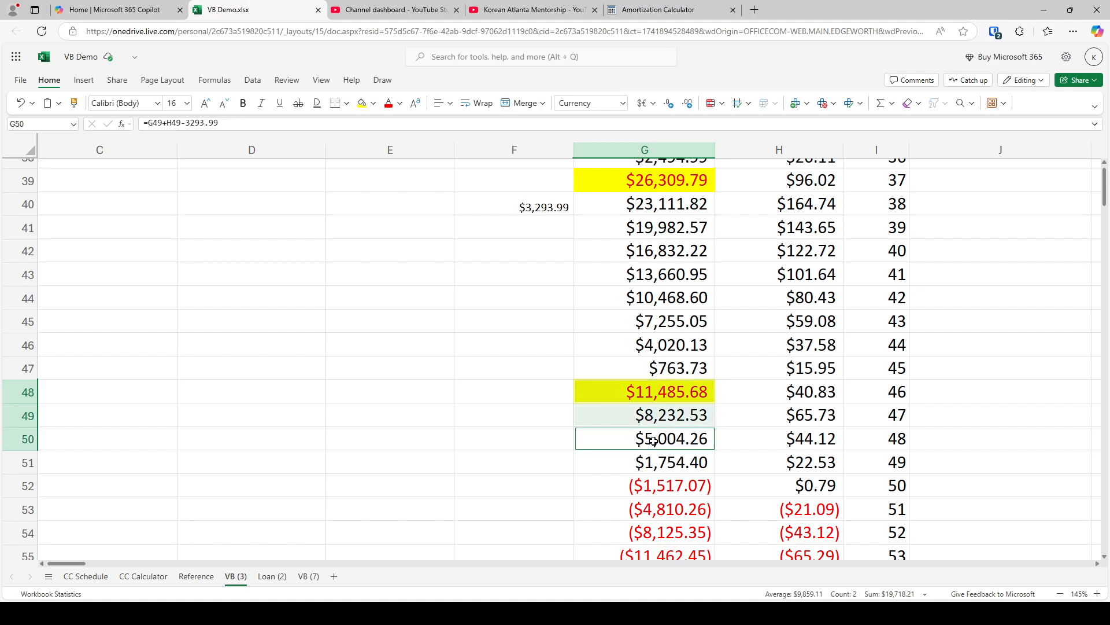
ctrl+click(657, 462)
ctrl+click(657, 488)
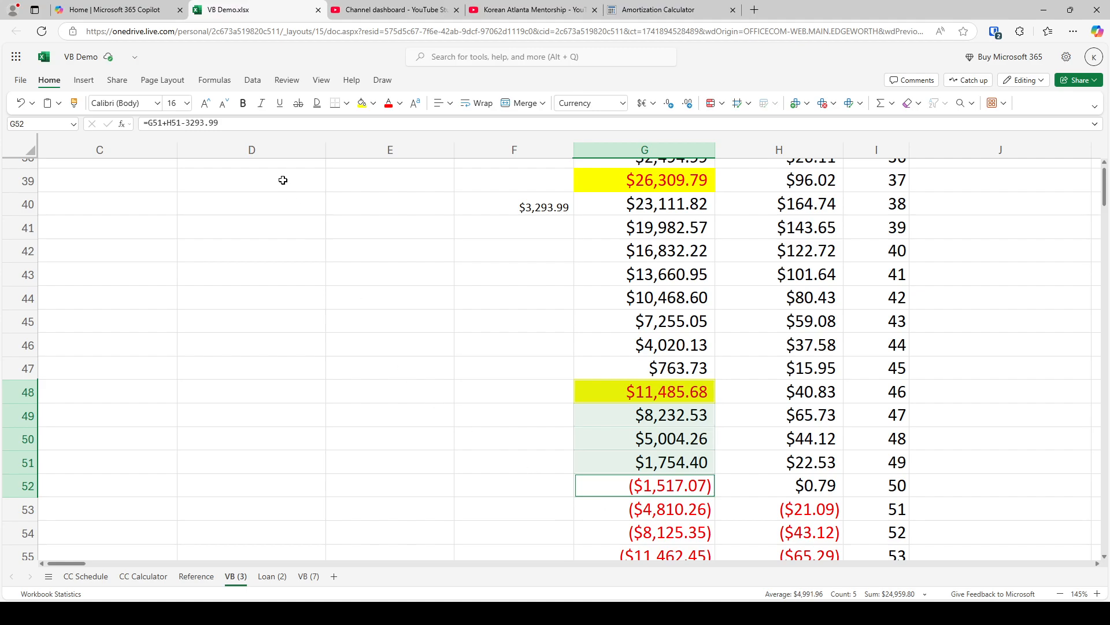
Clear the scratch calculation in G5 of the Loan (2) sheet
click(271, 576)
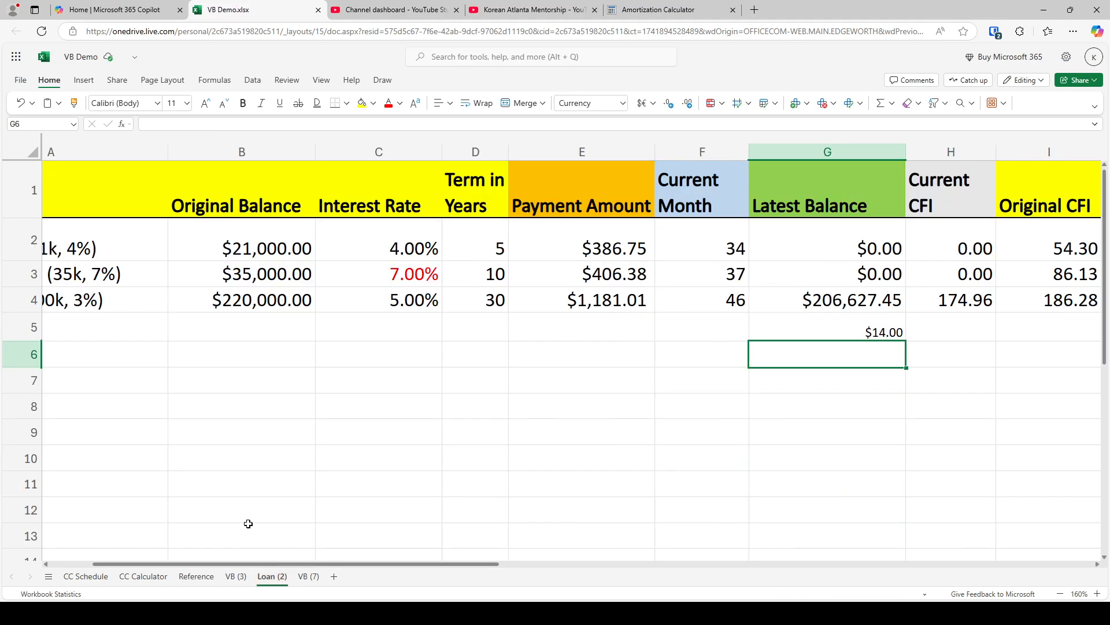
click(733, 300)
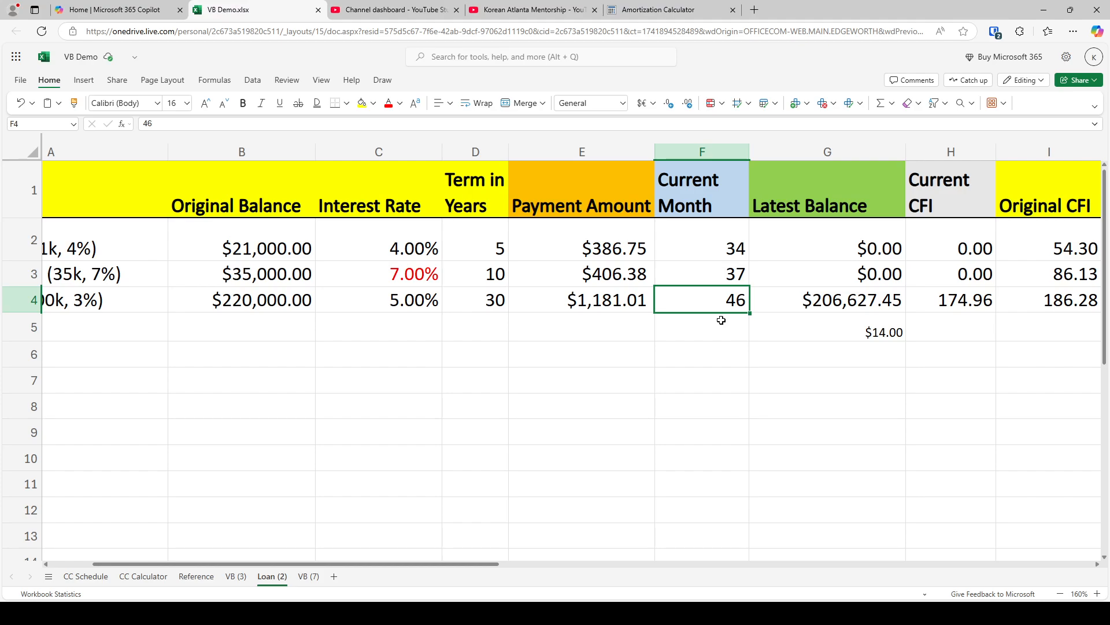
click(827, 334)
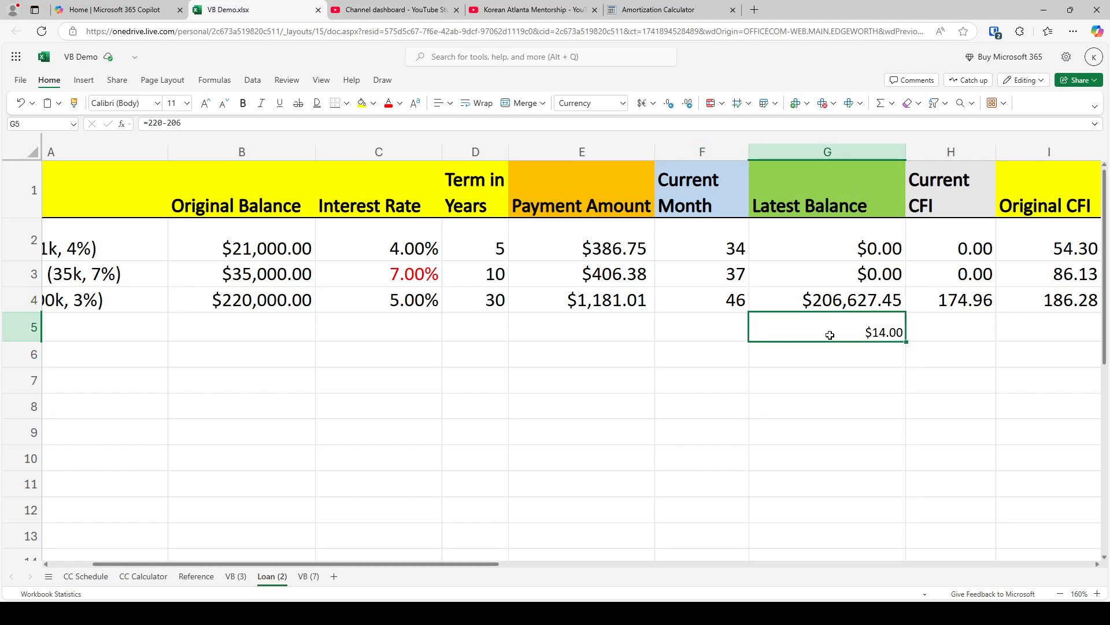
key(Delete)
Return to the VB (3) sheet and review its cash flow figures and the balances following month 46
click(235, 576)
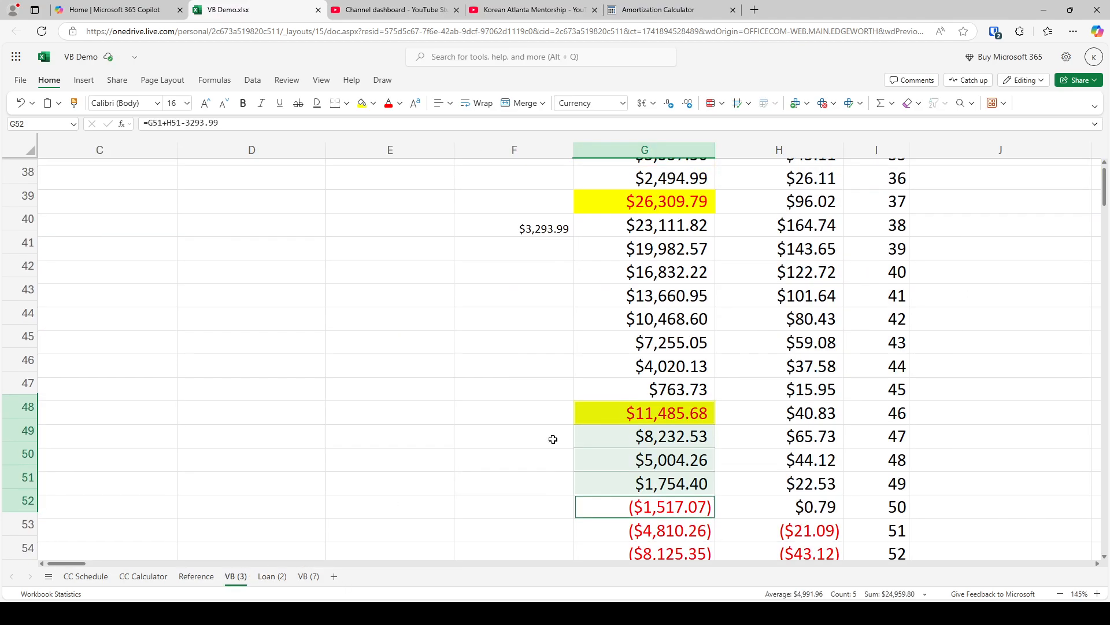
scroll(553, 439, up, 12)
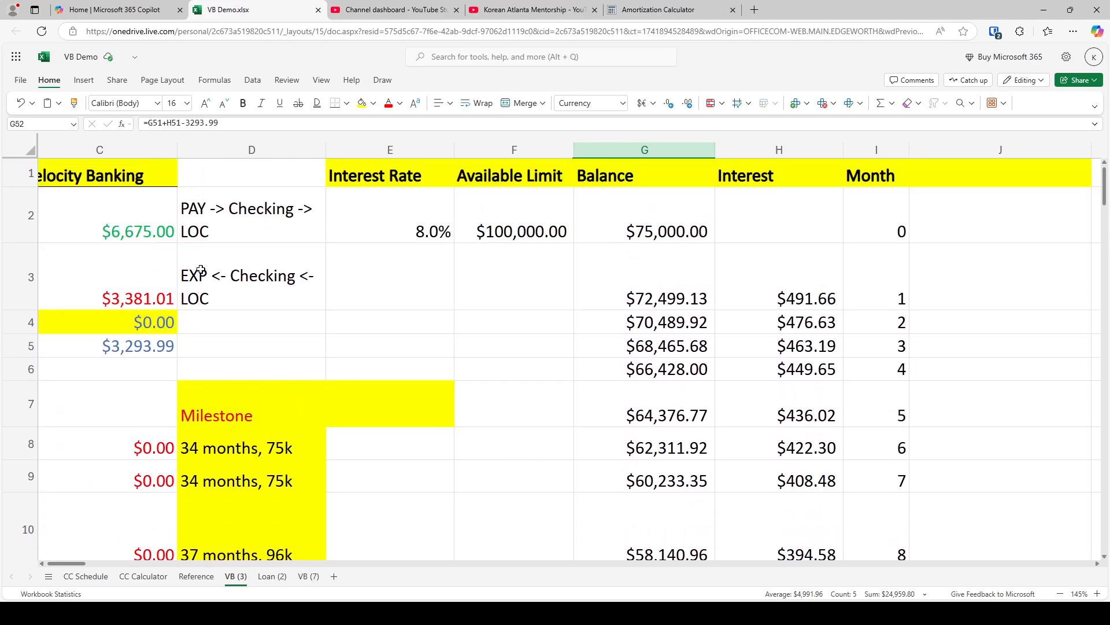
scroll(279, 288, down, 12)
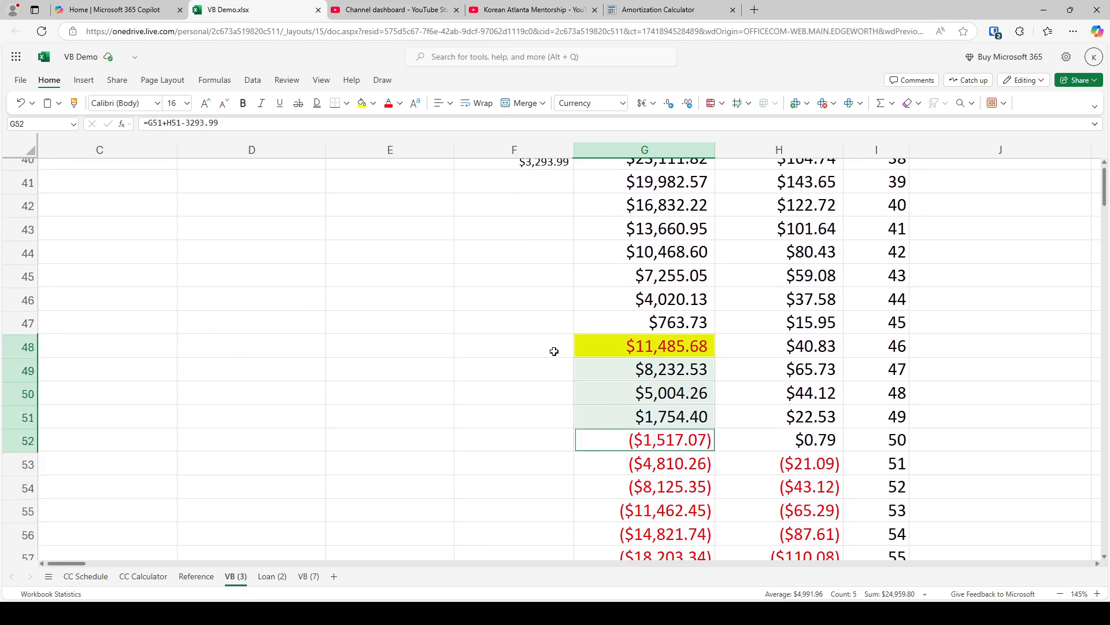
Reduce the mortgage chunk in the month 46 balance to 7000, making G48 =G47+H47-3293.99+7000
click(691, 359)
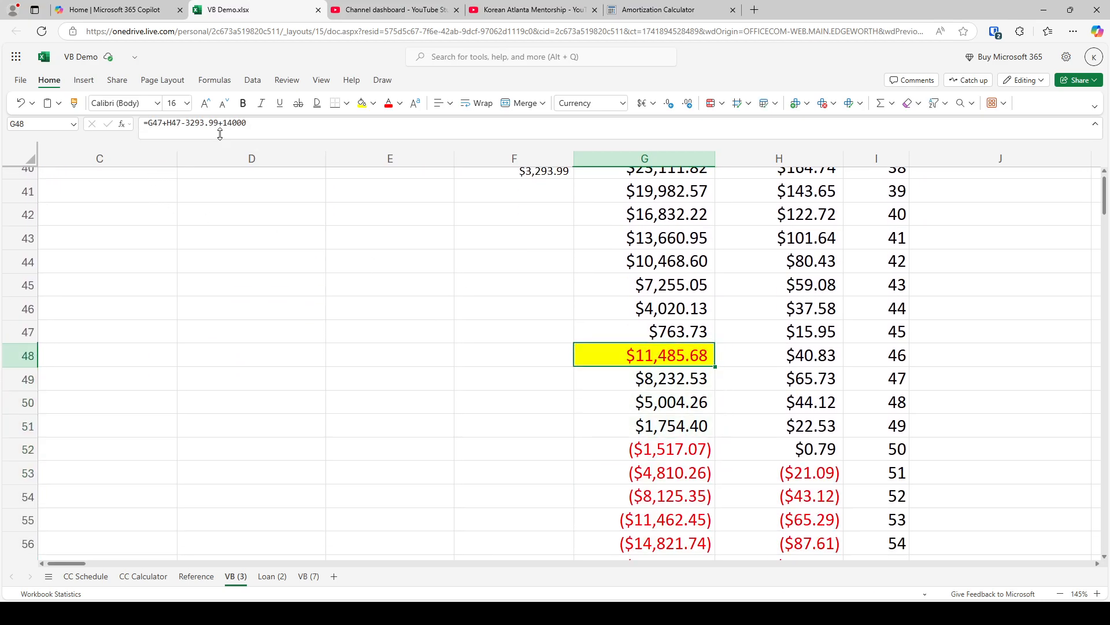
drag(247, 124, 224, 124)
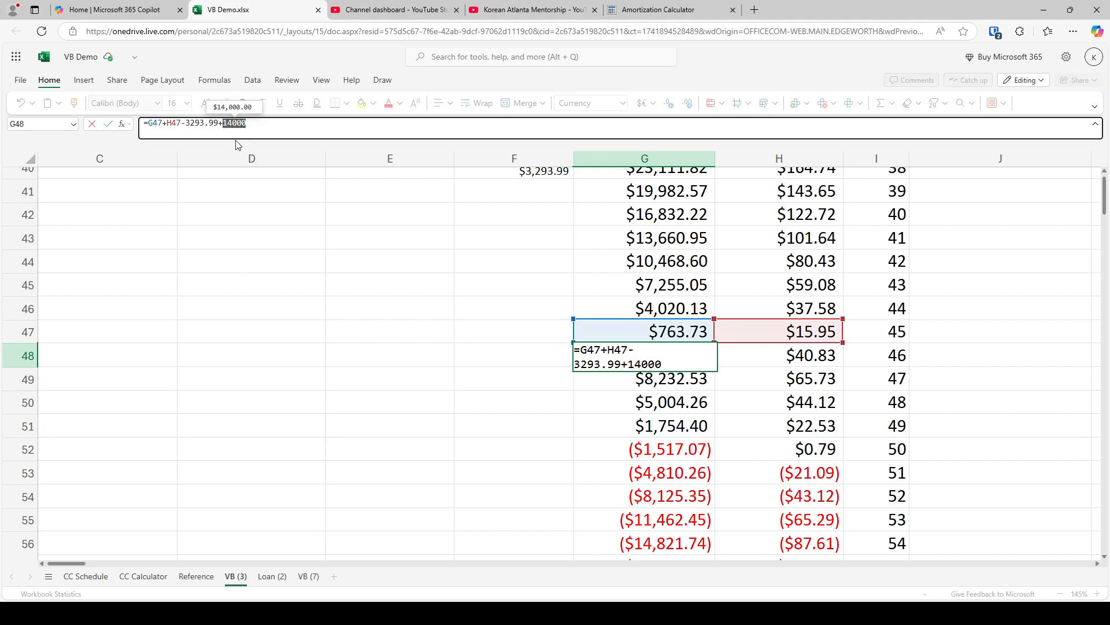
text(7000)
key(Return)
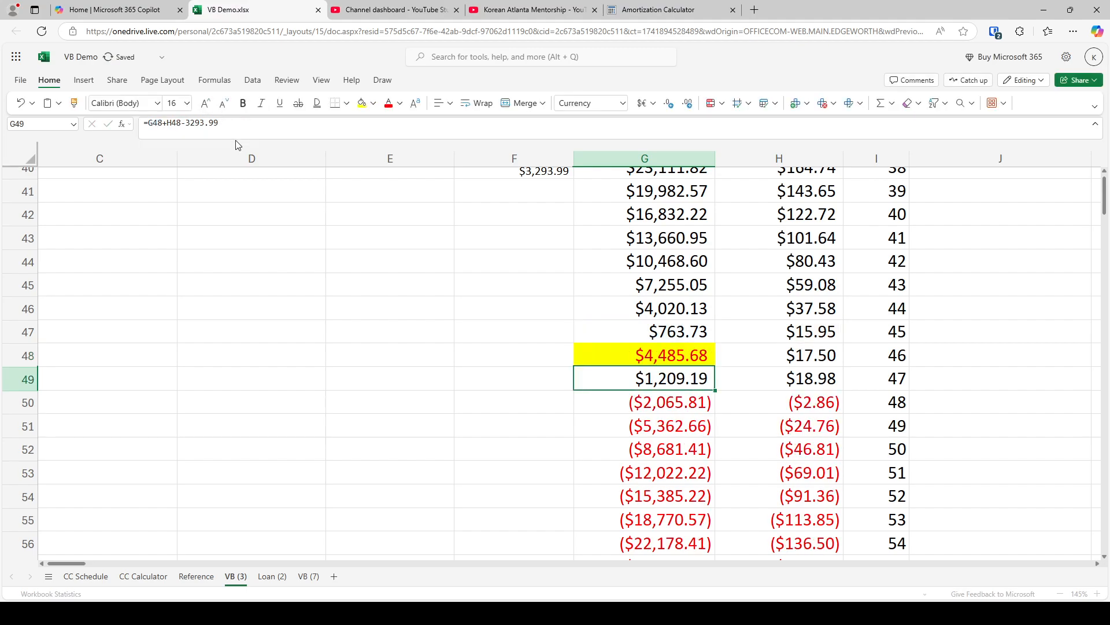
Check the month 48 balance in G50 and total the interest charges for months 46 and 47 in H48:H49
key(Down)
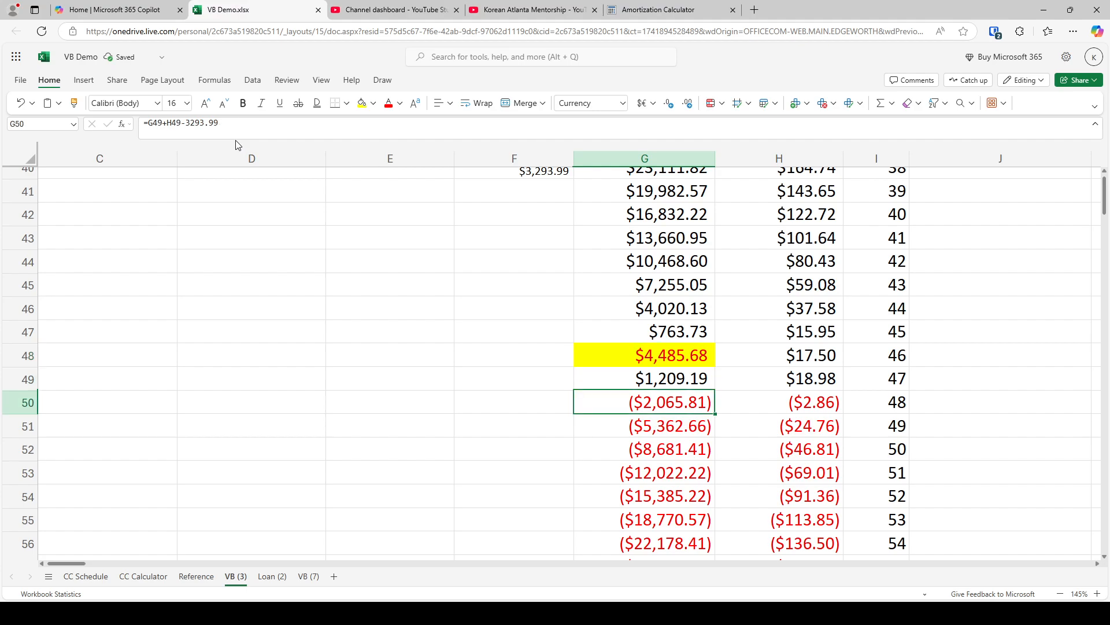
key(Right)
key(Up)
key(Up)
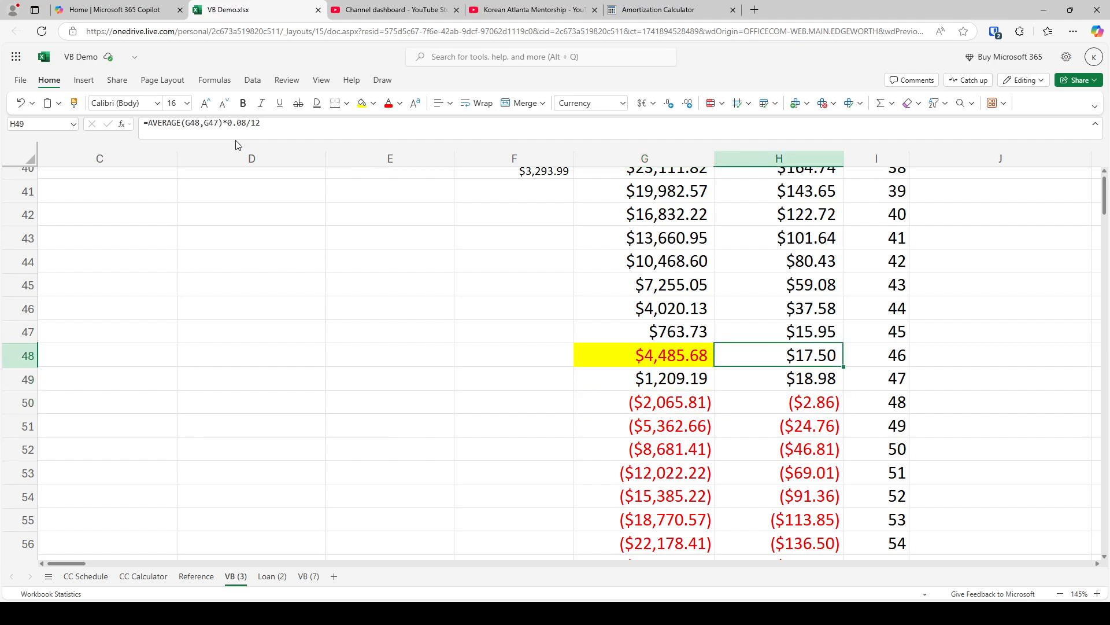
key(shift+Down)
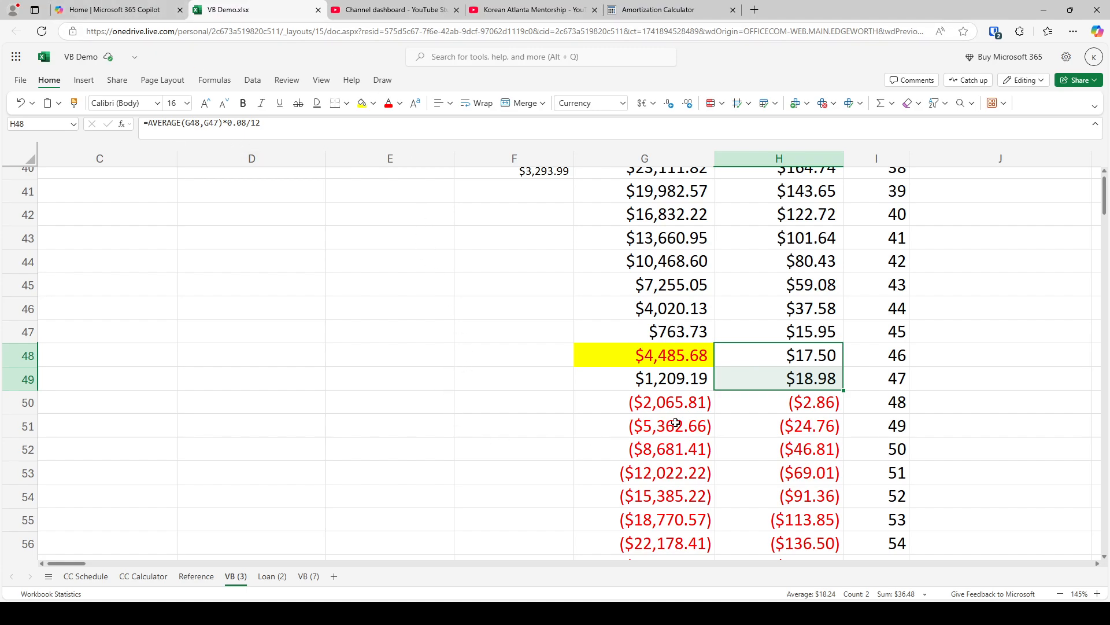
Copy the highlighted 7000 chunk formula from G48 to the month 48 balance in G50
click(710, 366)
key(ctrl+c)
key(Down)
key(Down)
key(ctrl+v)
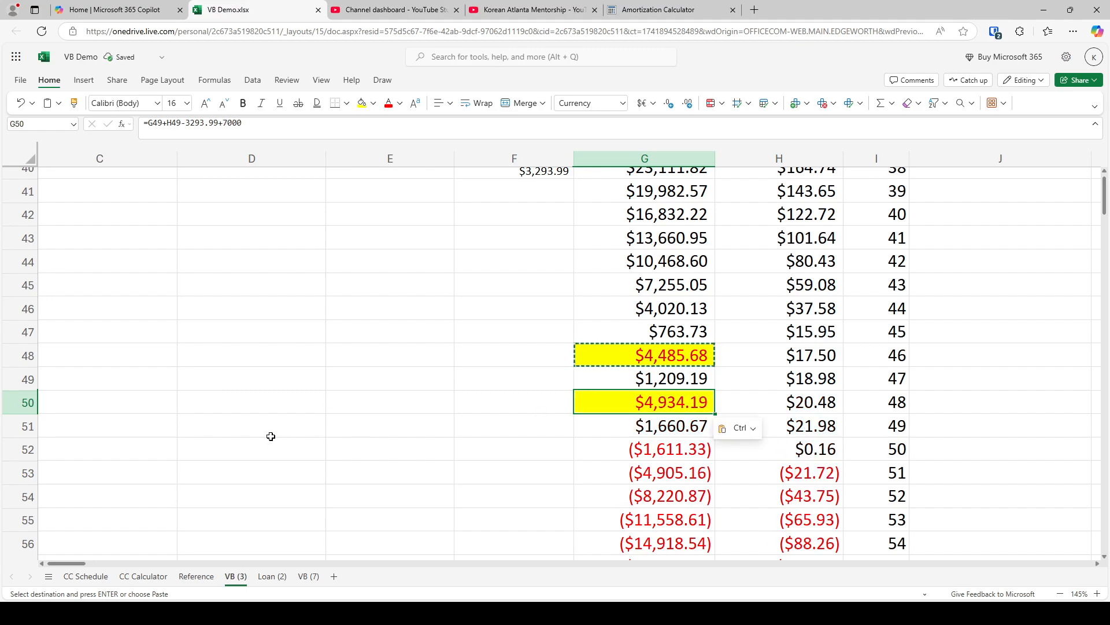
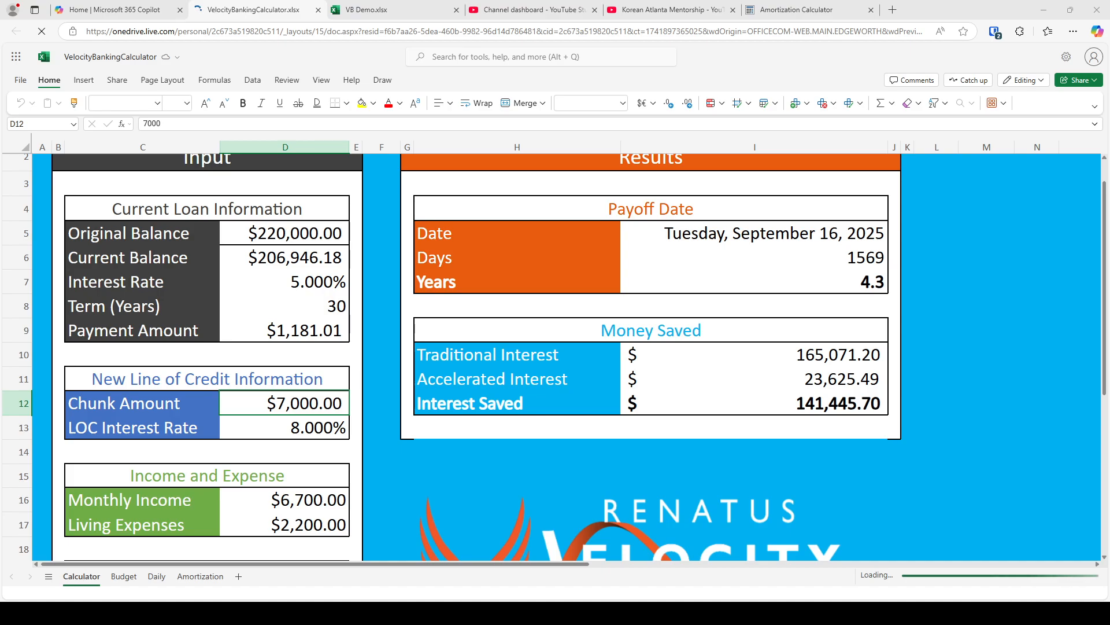
Look up the Velocity Banking income in the VB Demo workbook and set Monthly Income in VelocityBankingCalculator to 6675
click(379, 5)
scroll(330, 452, up, 10)
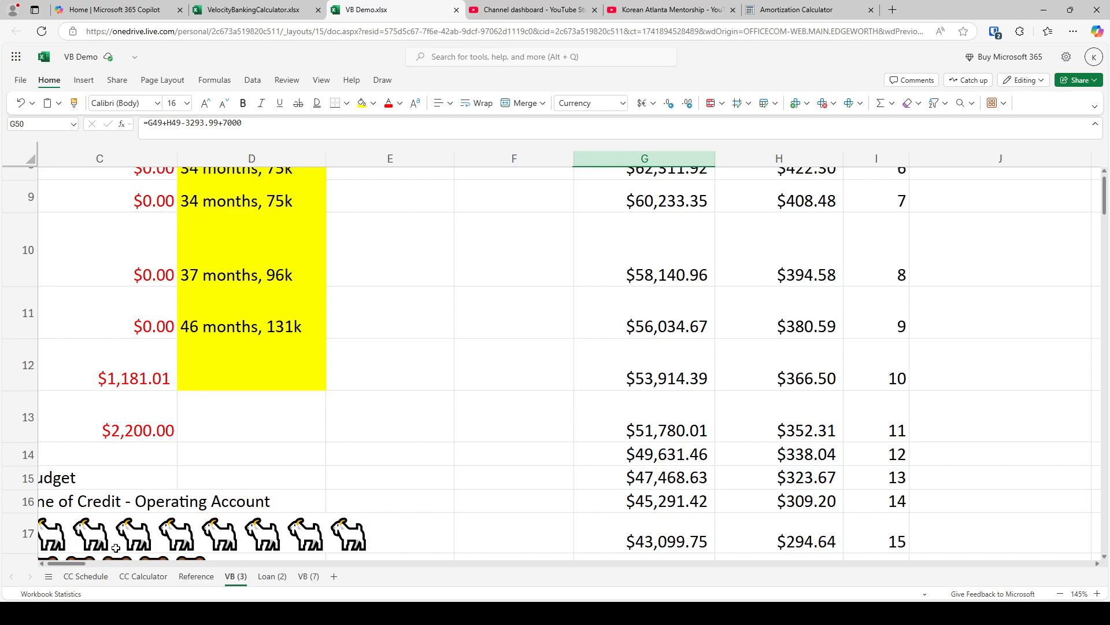
drag(80, 563, 63, 563)
scroll(198, 459, up, 5)
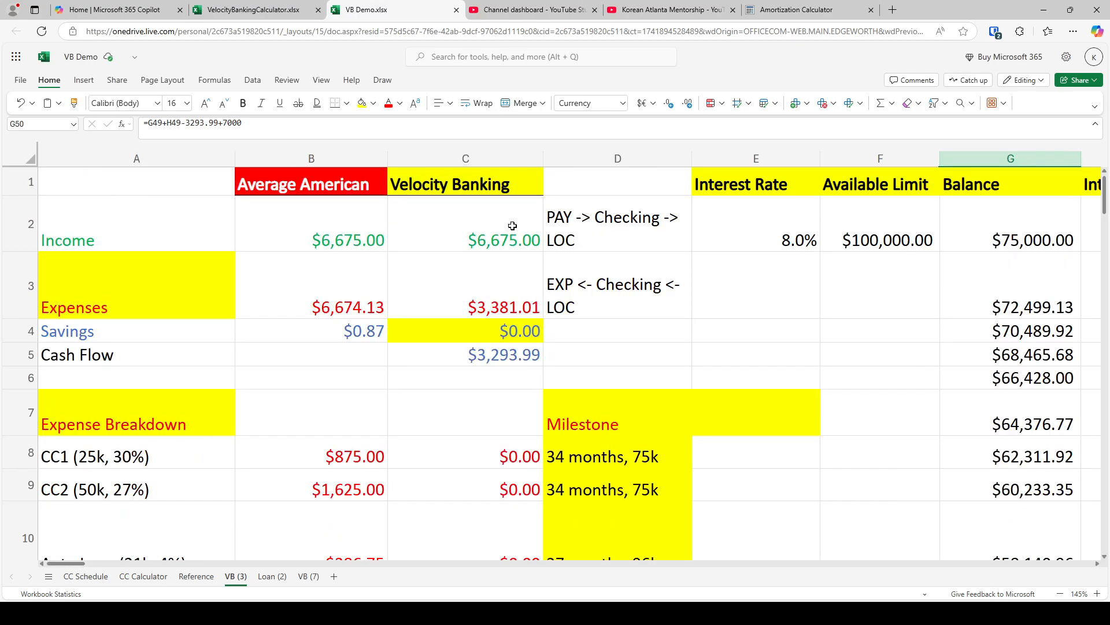
click(254, 9)
click(281, 498)
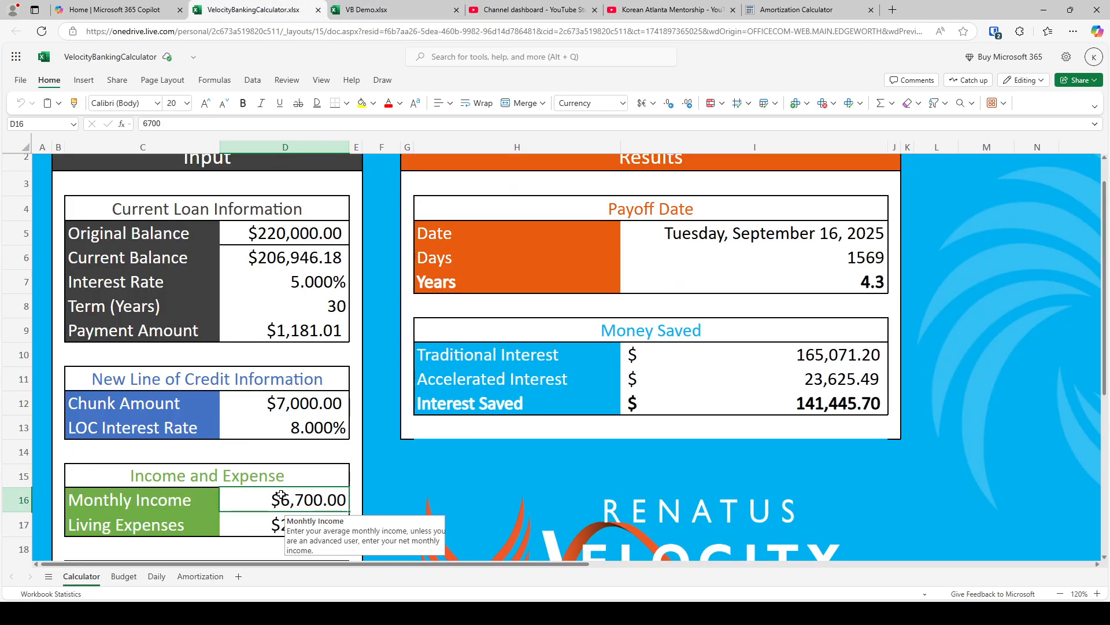
text(6675)
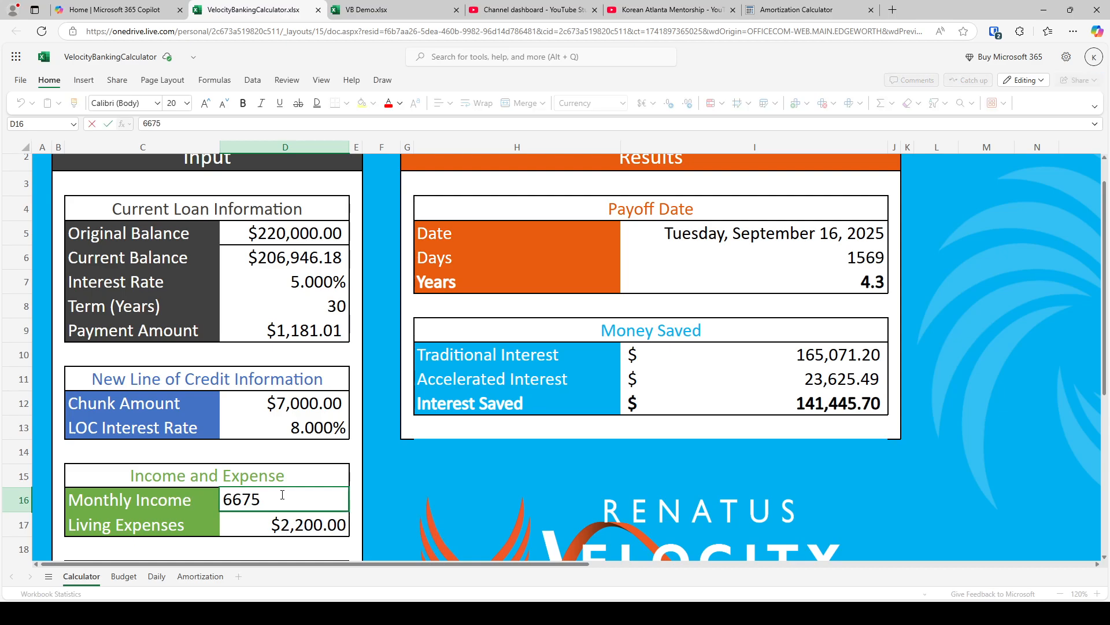
key(Return)
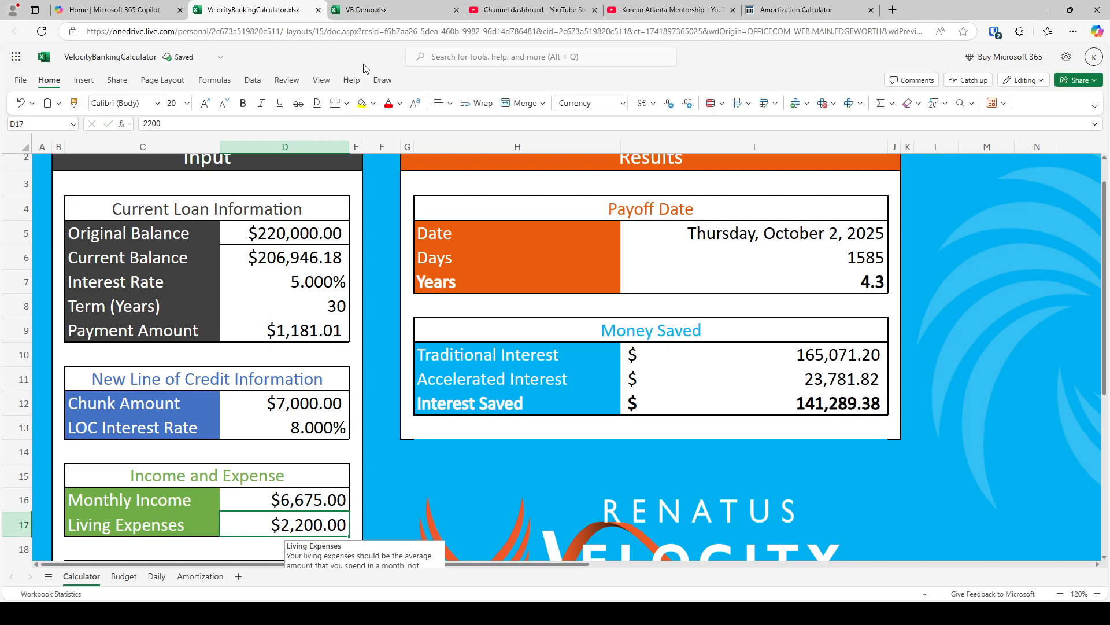
Look up the mortgage's latest balance on VB Demo's Loan (2) sheet and set the calculator's Current Balance to 206627.45
click(379, 8)
click(271, 576)
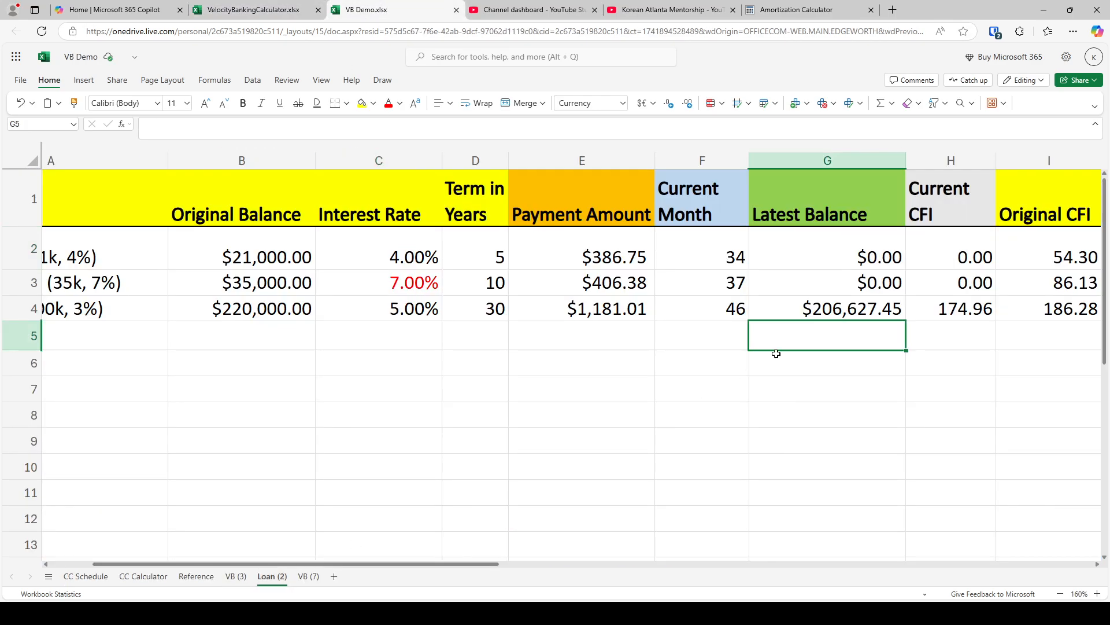
click(824, 306)
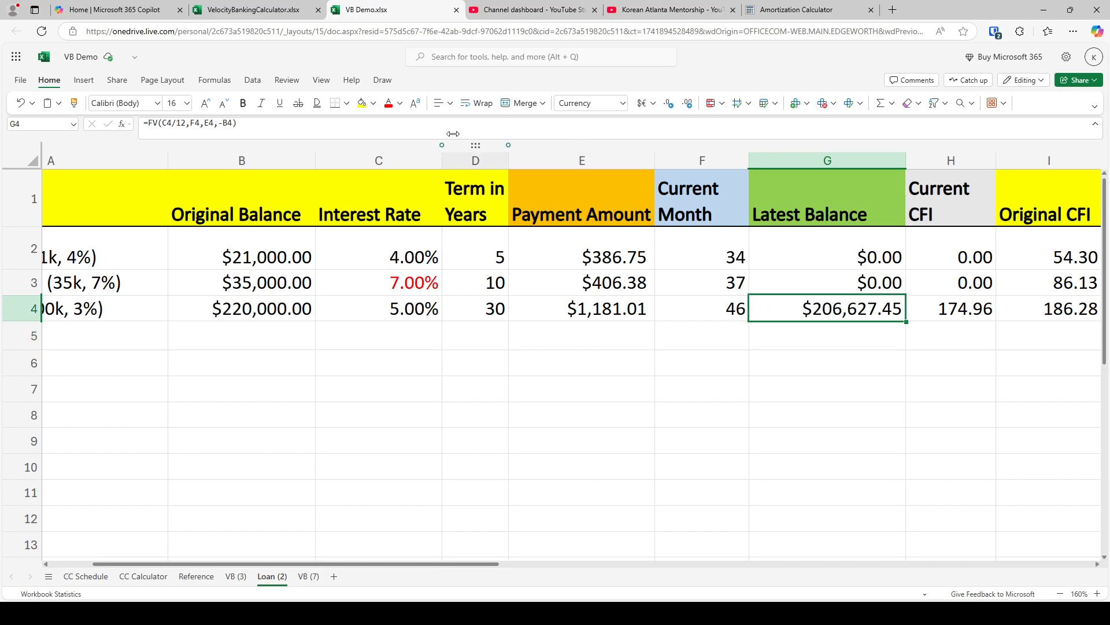
click(240, 9)
click(295, 257)
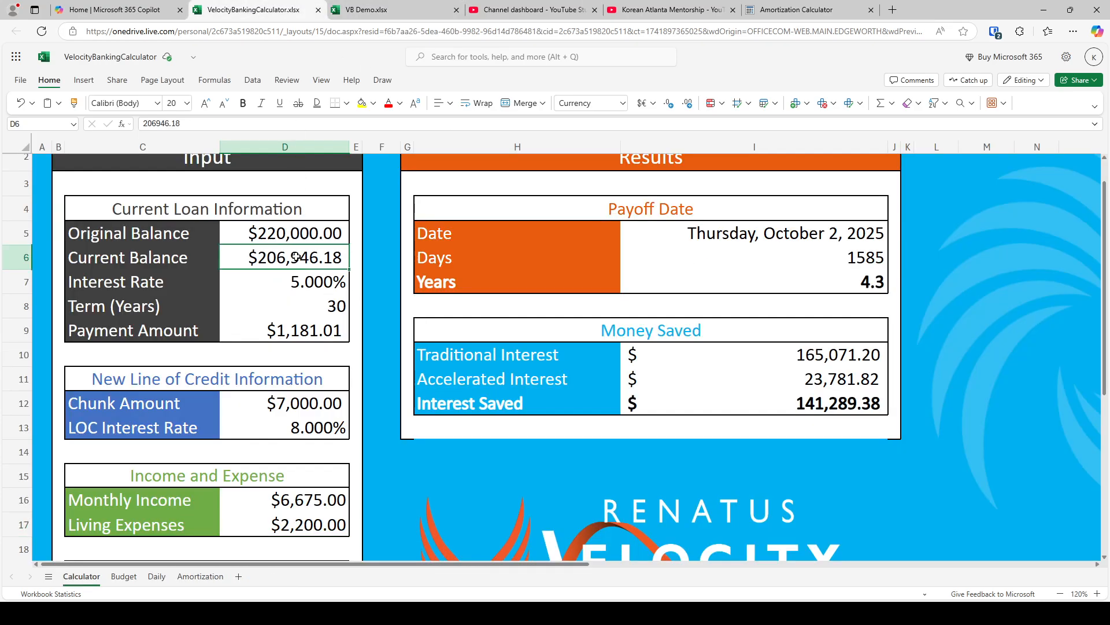
text(206,627.45)
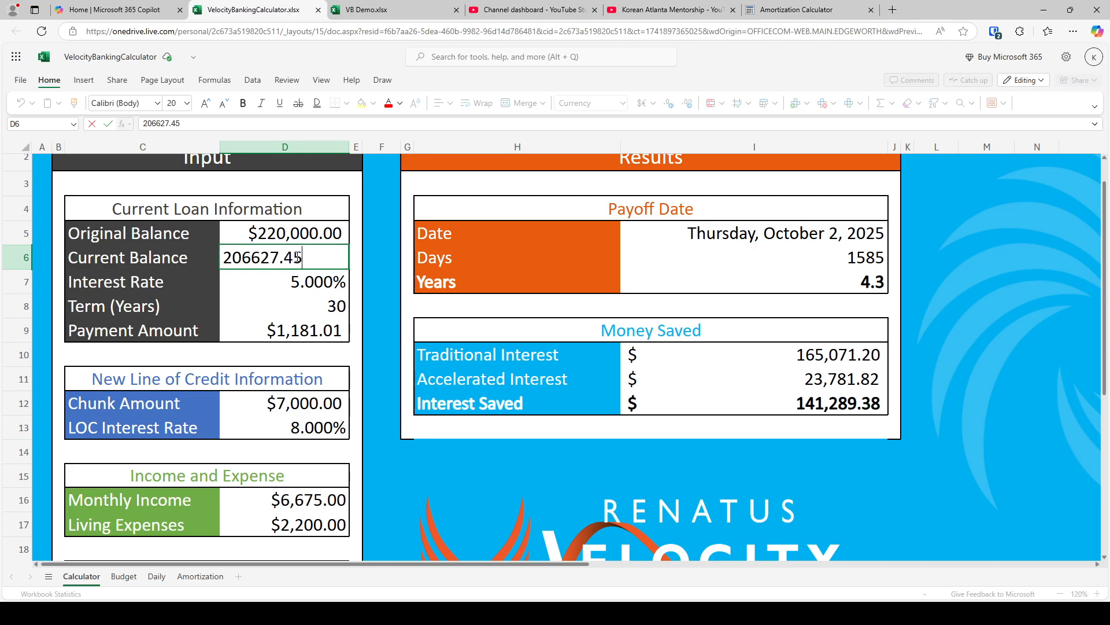
key(Return)
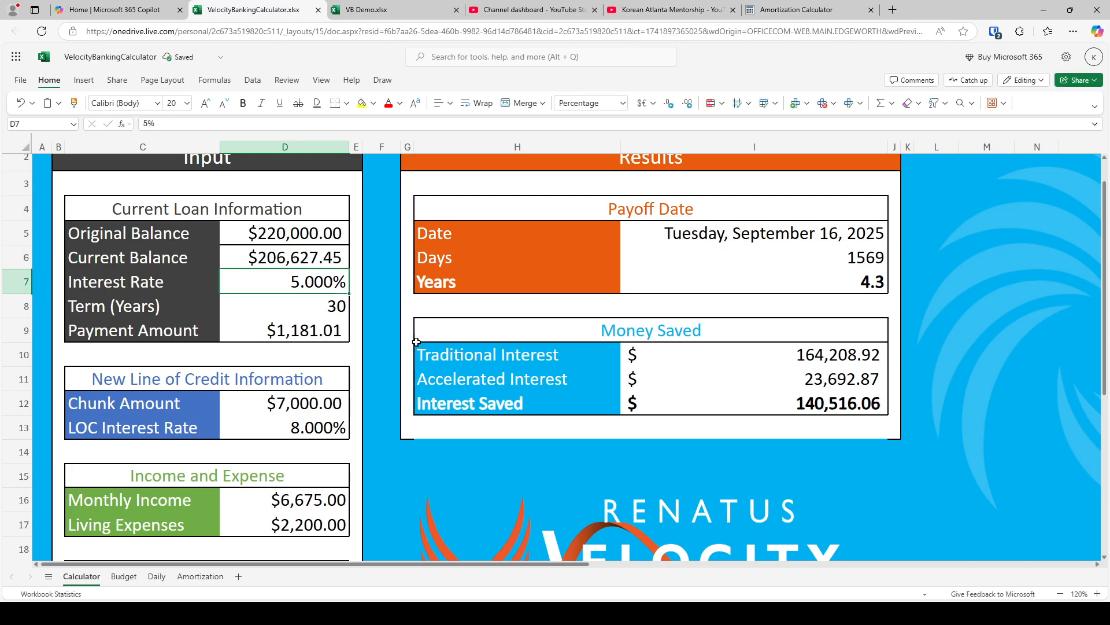
Try the full current balance of 206627.45 as the Chunk Amount, compare the payoff results, and undo the change
click(294, 402)
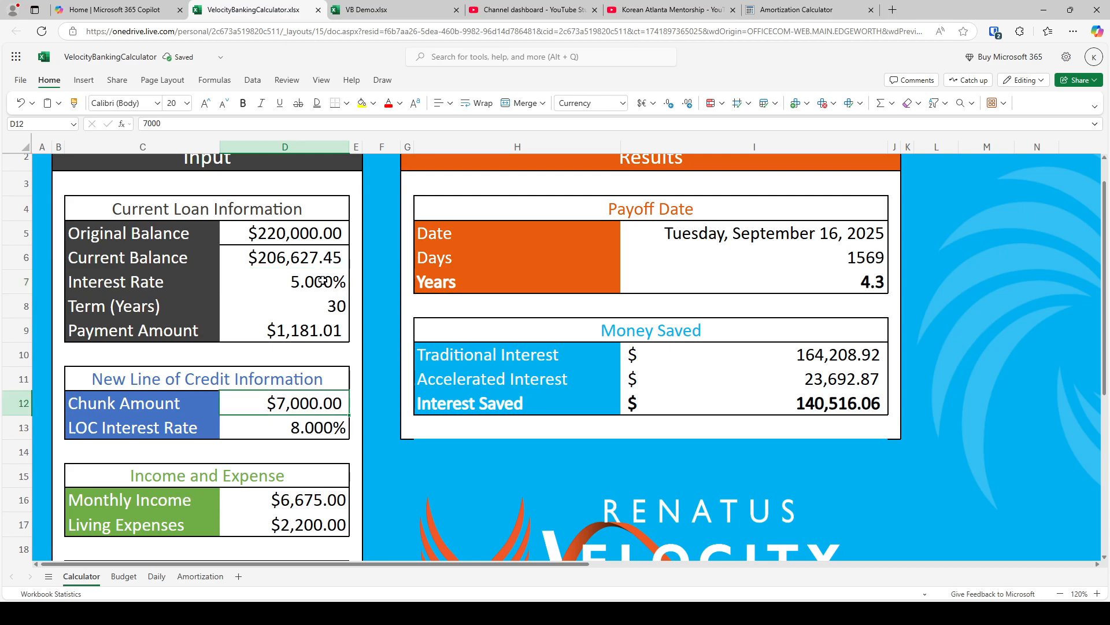
click(311, 257)
key(ctrl+c)
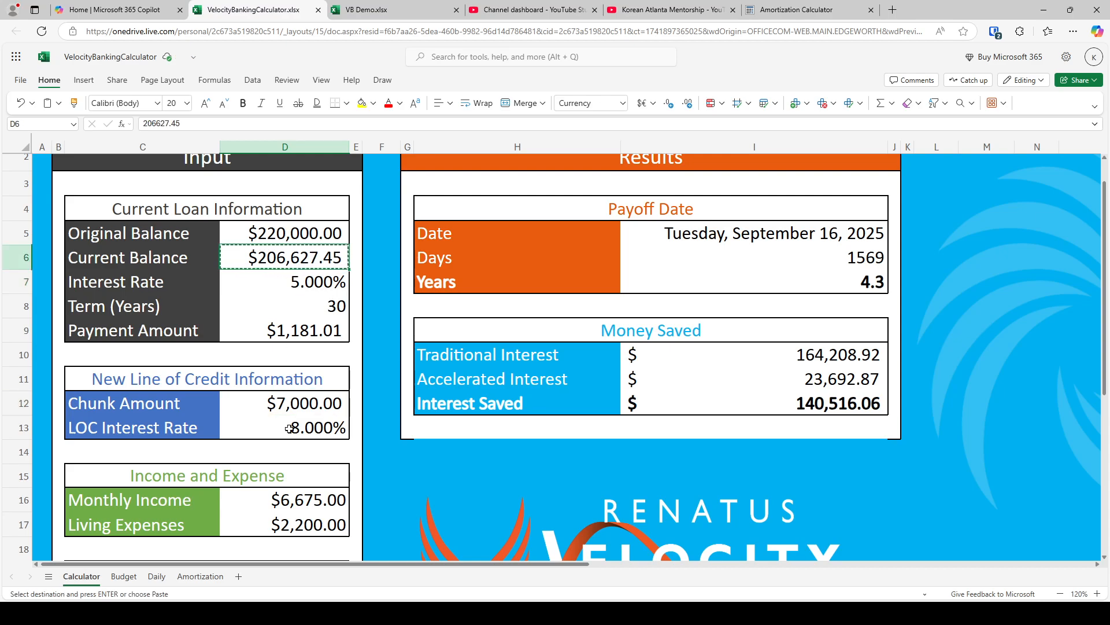
click(298, 403)
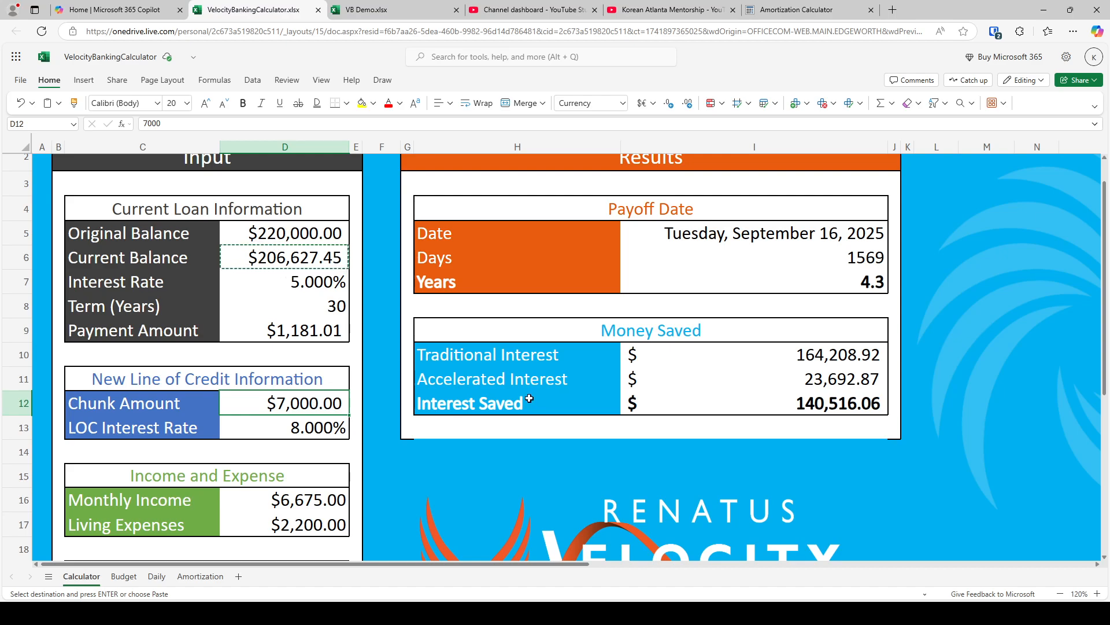
key(ctrl+v)
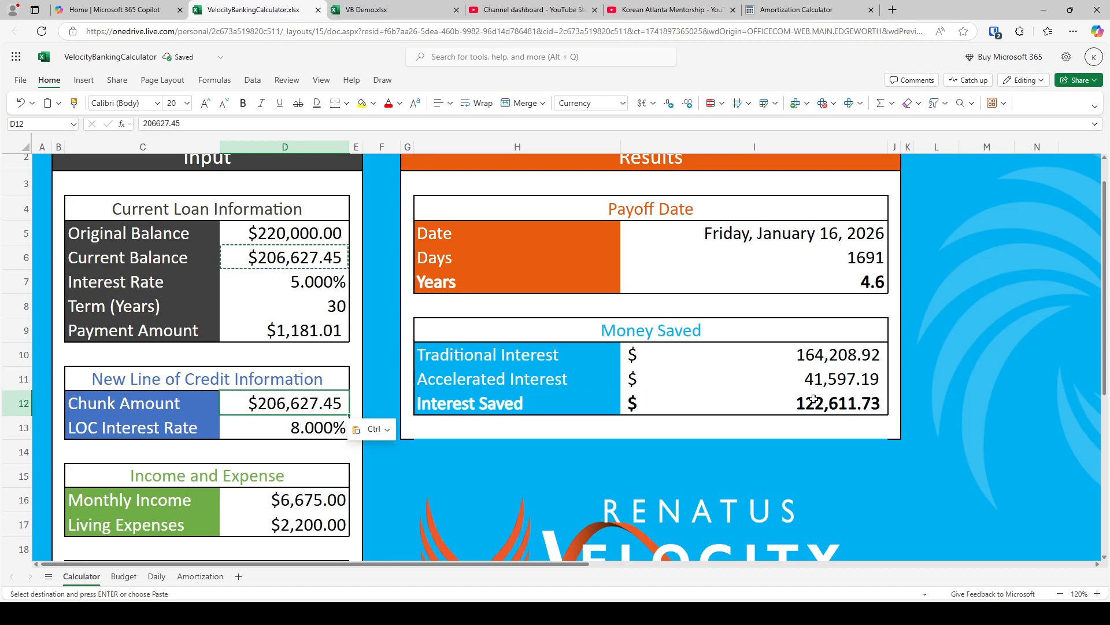
key(ctrl+z)
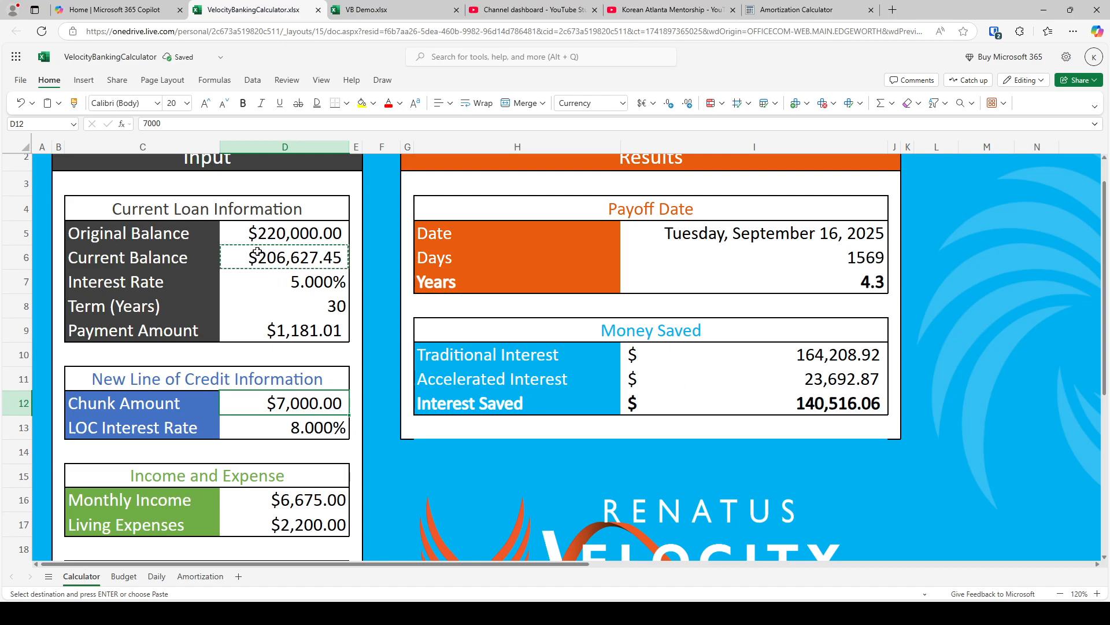
Paste the current balance into the Chunk Amount again for comparison, and reset the Chunk Amount to 7000
click(257, 253)
click(277, 394)
key(ctrl+v)
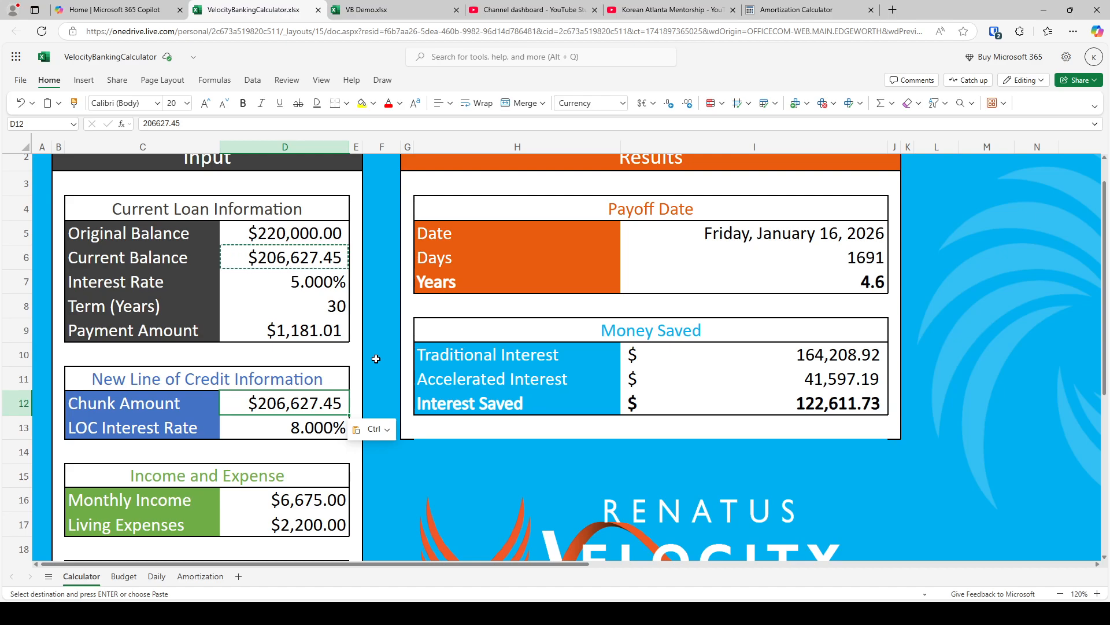
text(7000)
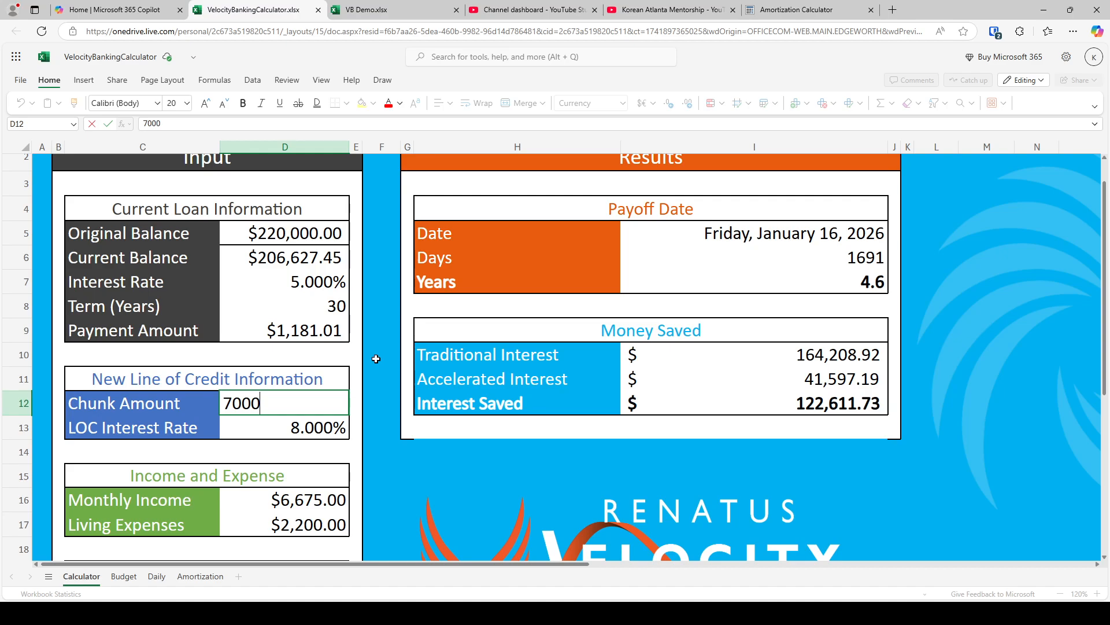
key(Return)
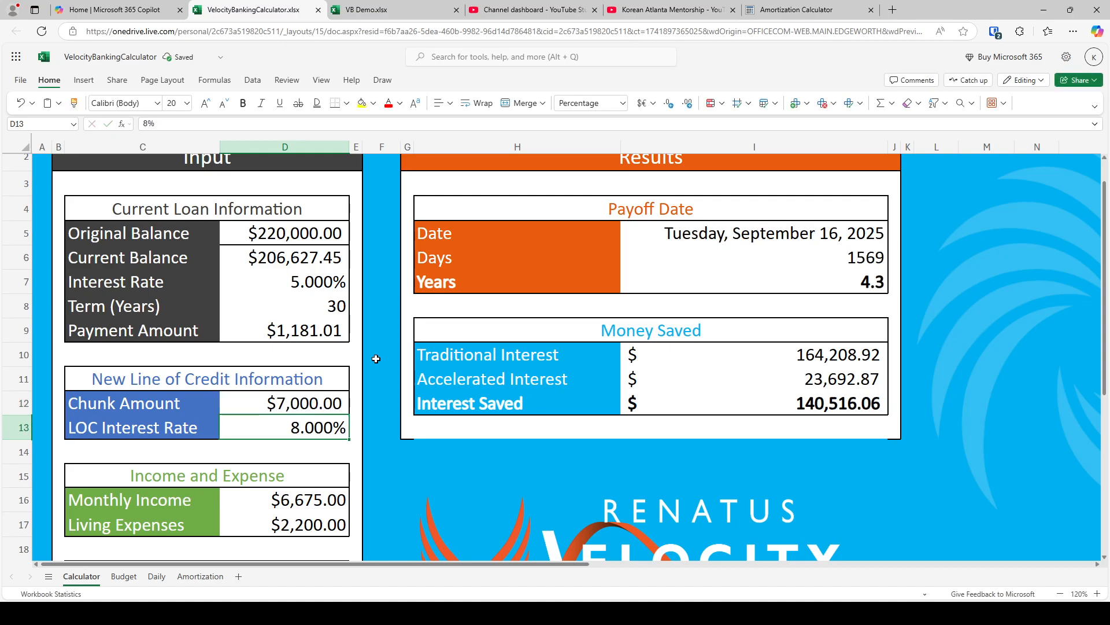
Test a LOC Interest Rate of 30% against the payoff results, and set the rate back to 8%
text(30)
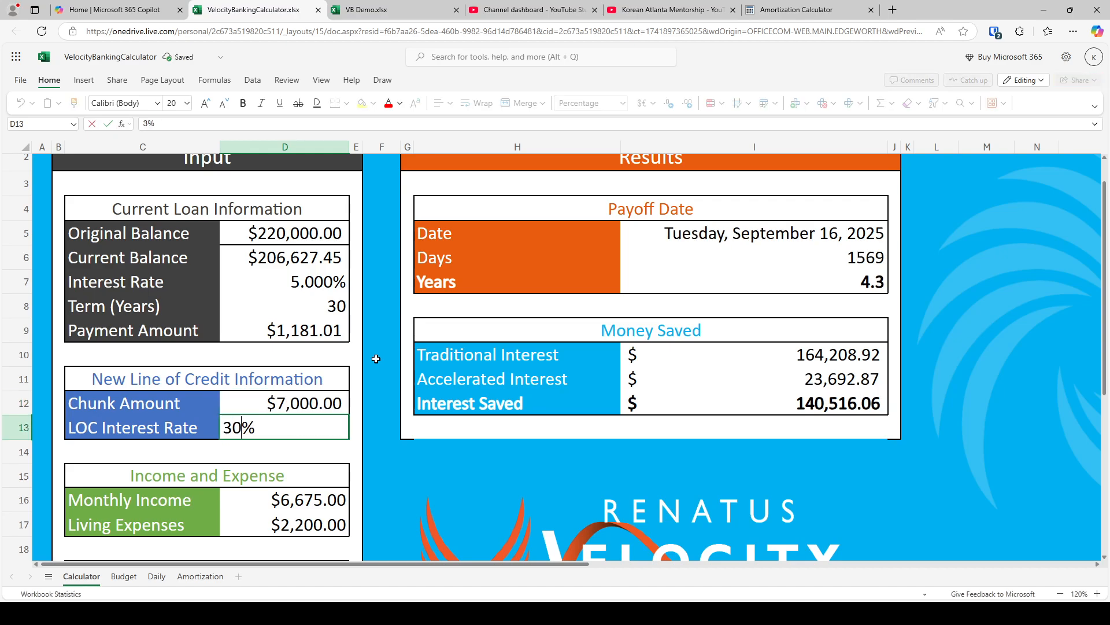
key(Return)
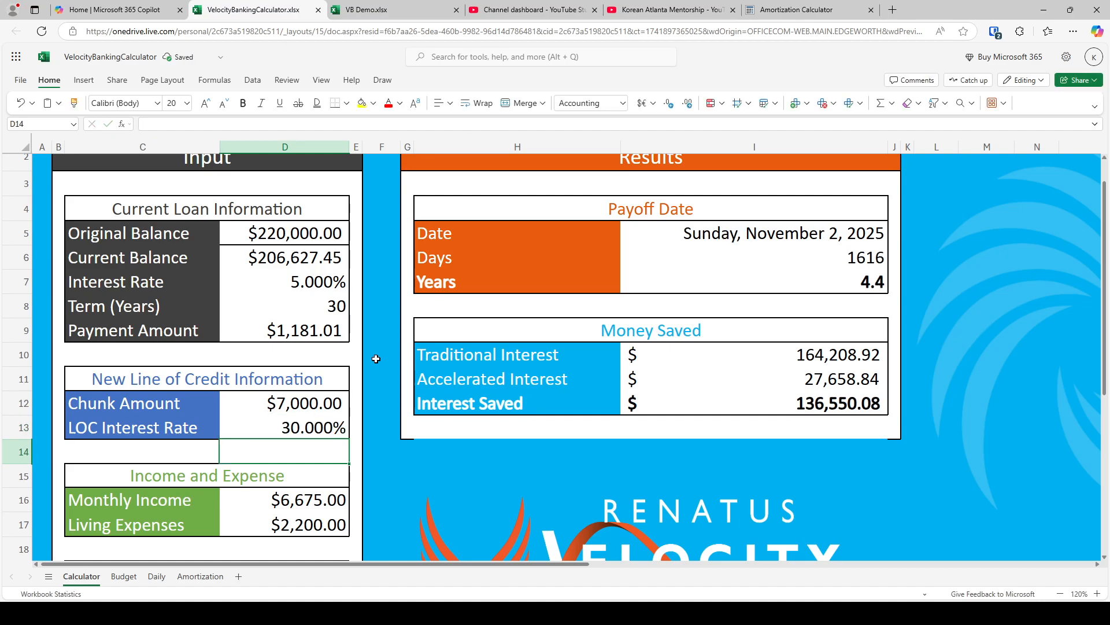
key(Up)
key(Up)
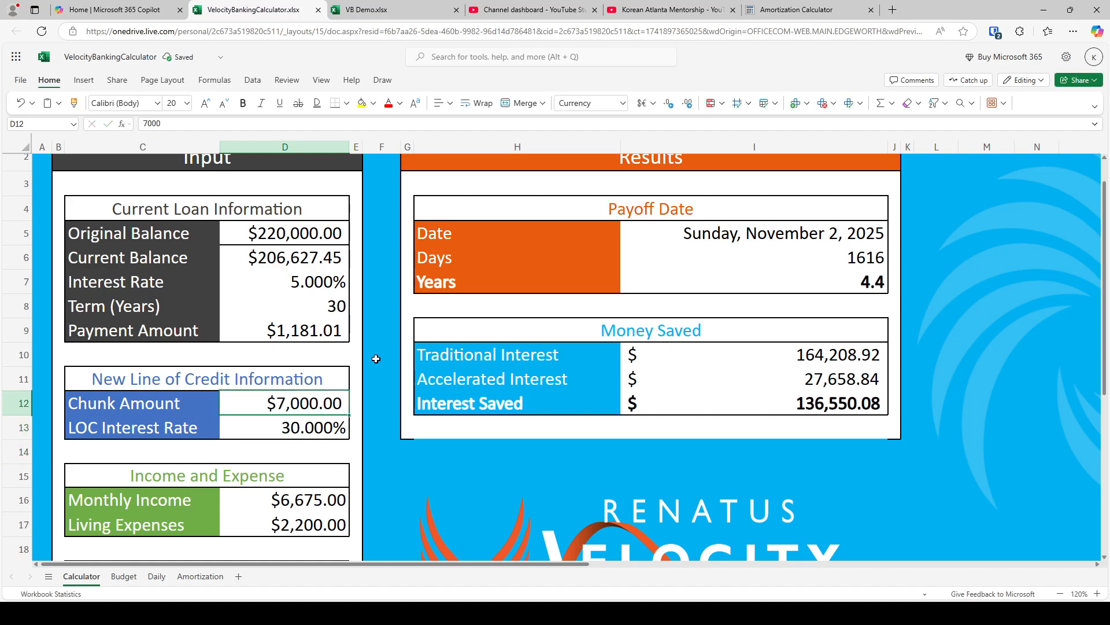
key(Down)
text(8)
key(Return)
key(Up)
key(Up)
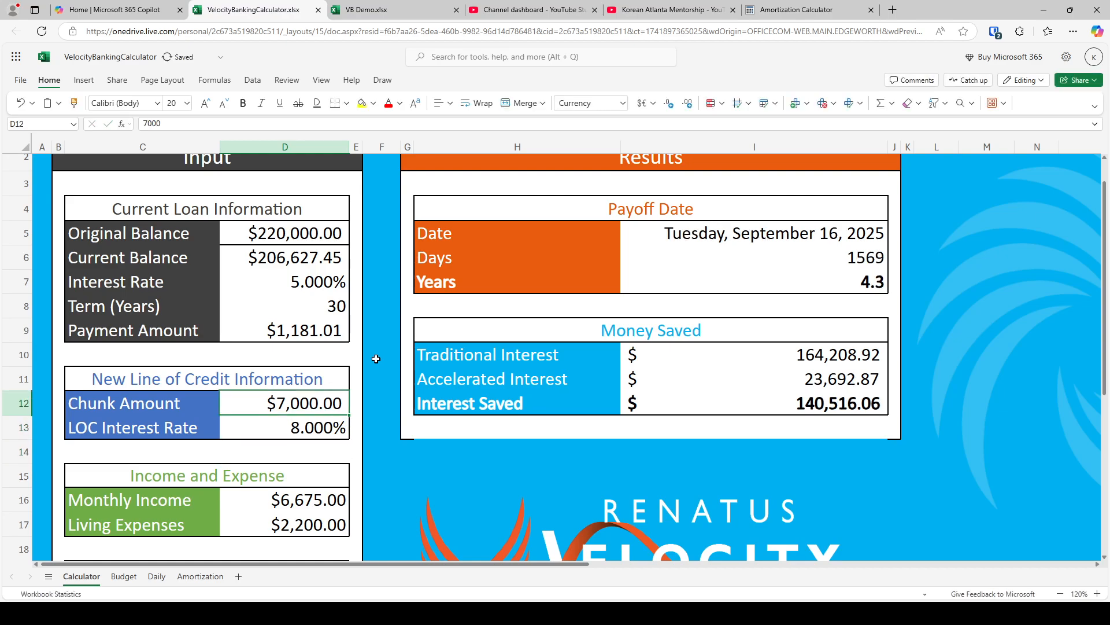
Copy the Current Balance of 206627.45 into the Chunk Amount in D12
click(314, 266)
key(ctrl+c)
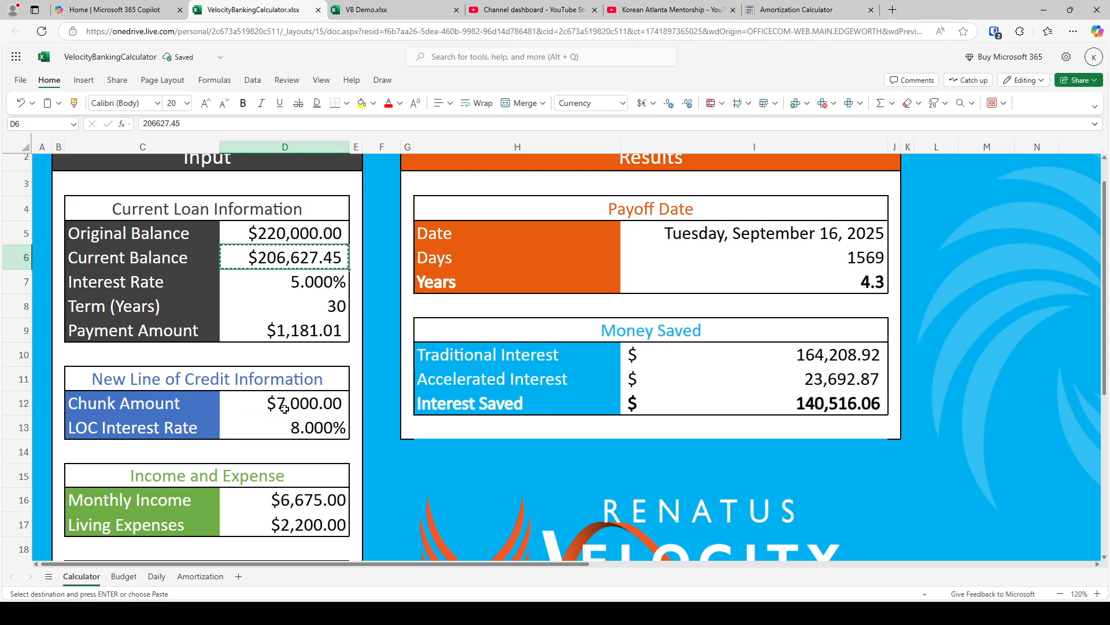
click(282, 406)
key(ctrl+v)
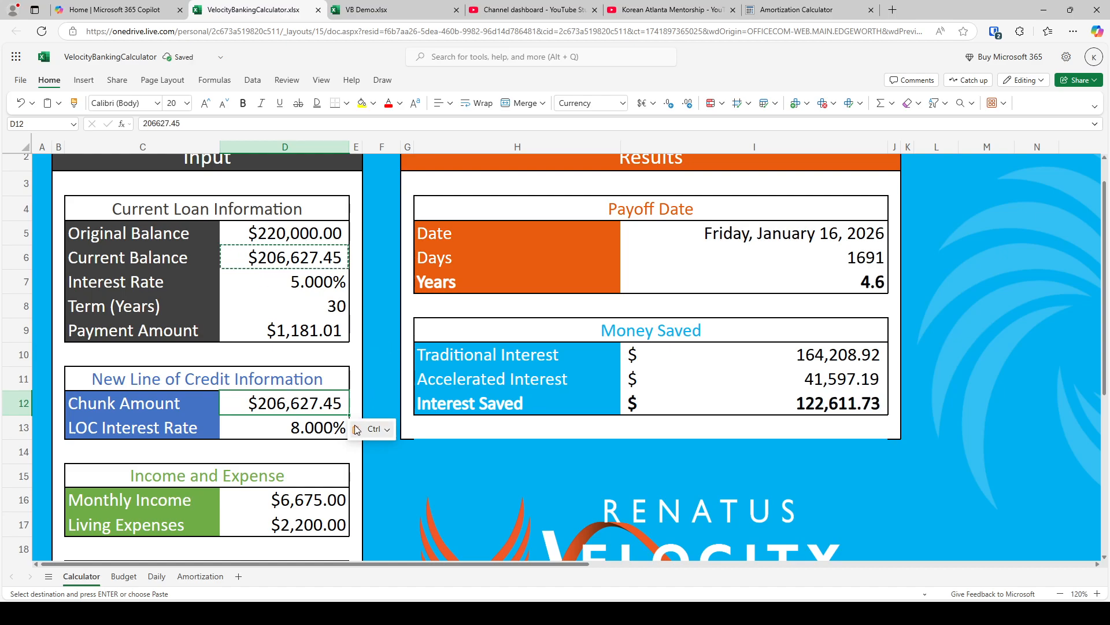